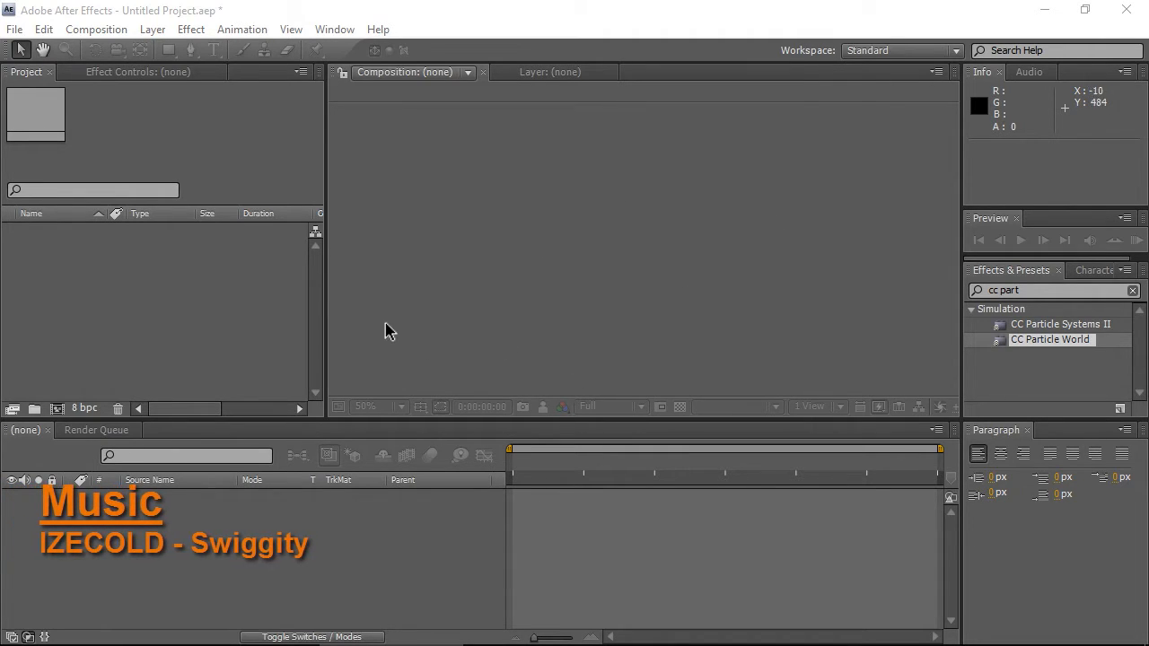
- Create a new composition named "audio spectrum" with its resolution set to Full
click(89, 11)
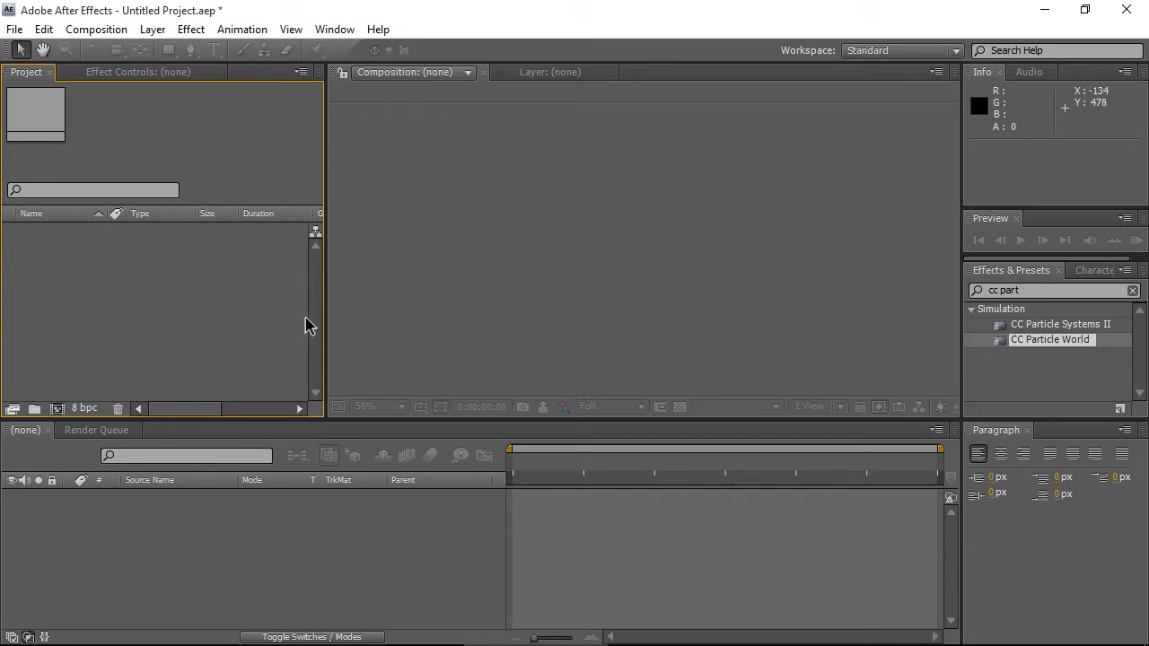
click(96, 30)
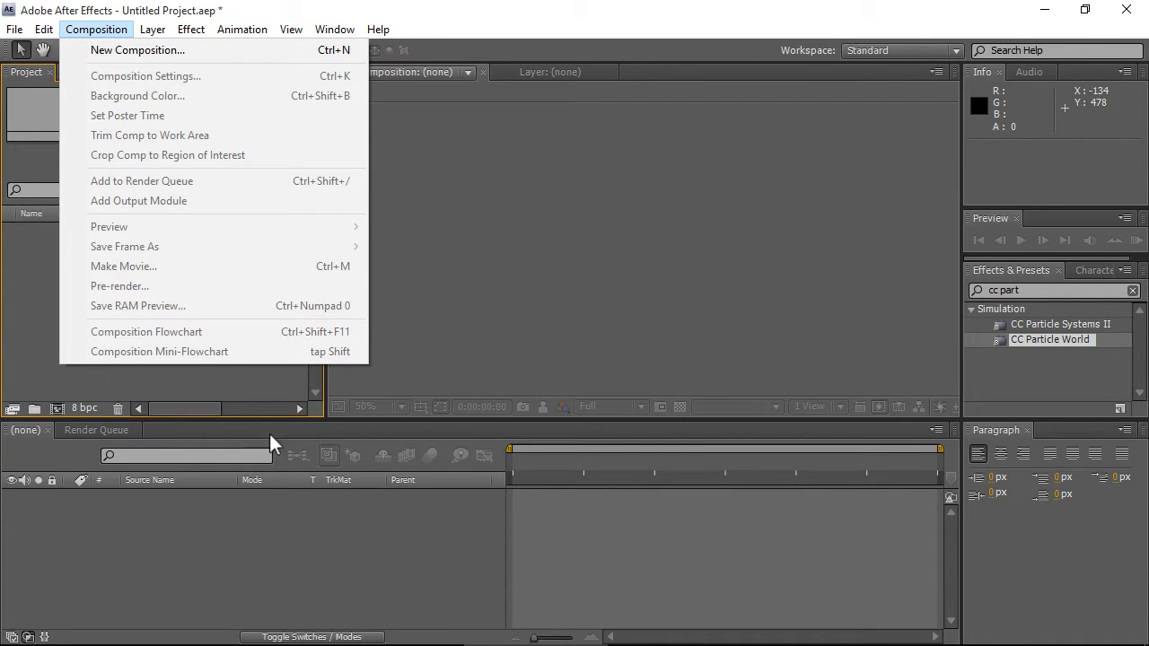
click(147, 51)
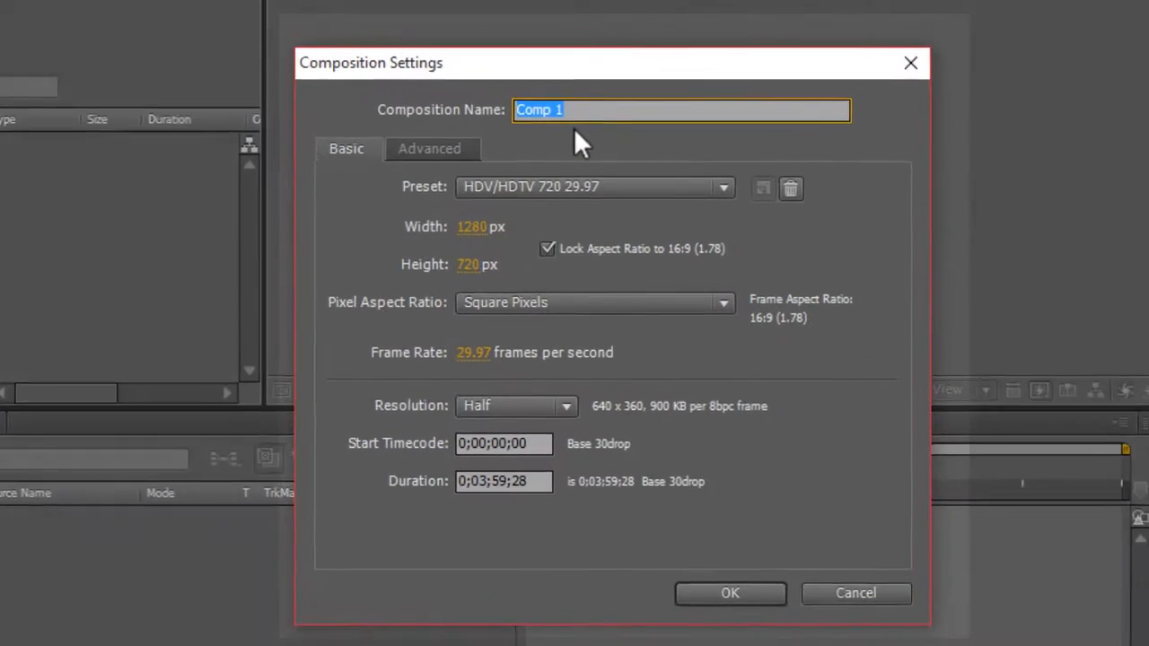
text(audio s)
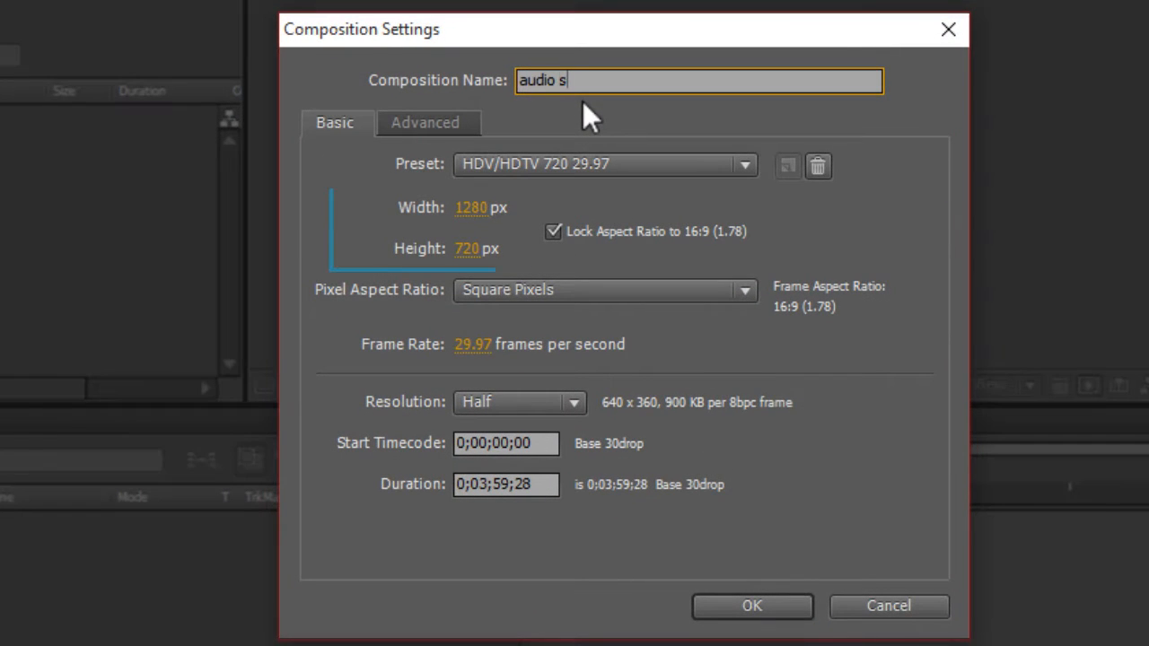
text(pectrum)
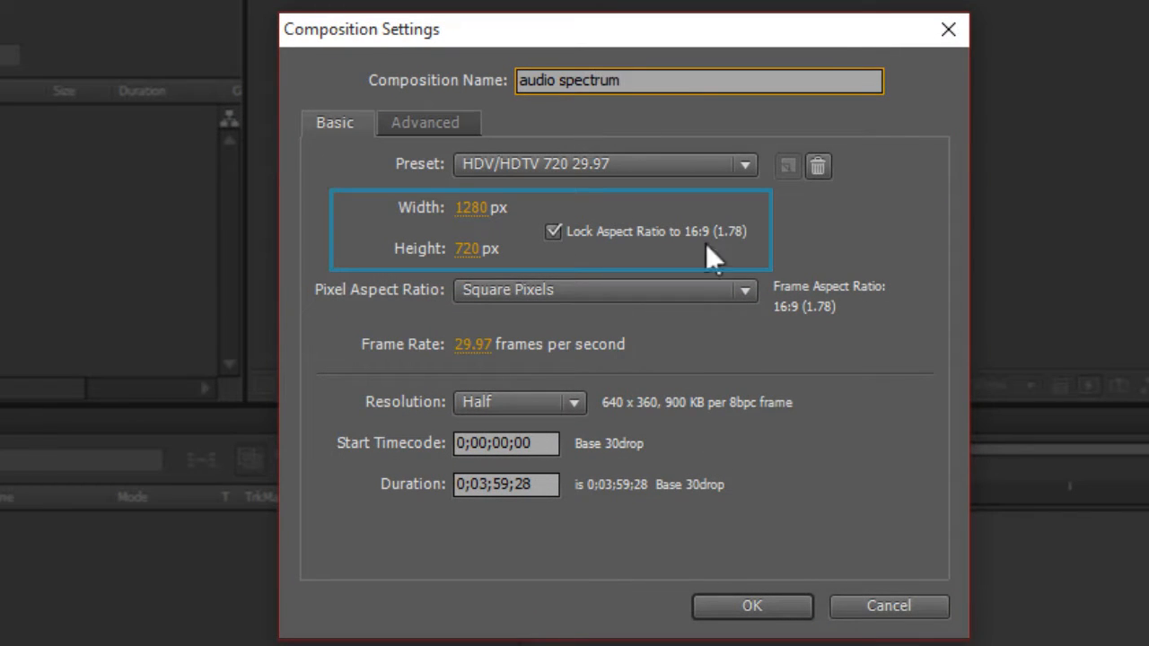
click(516, 402)
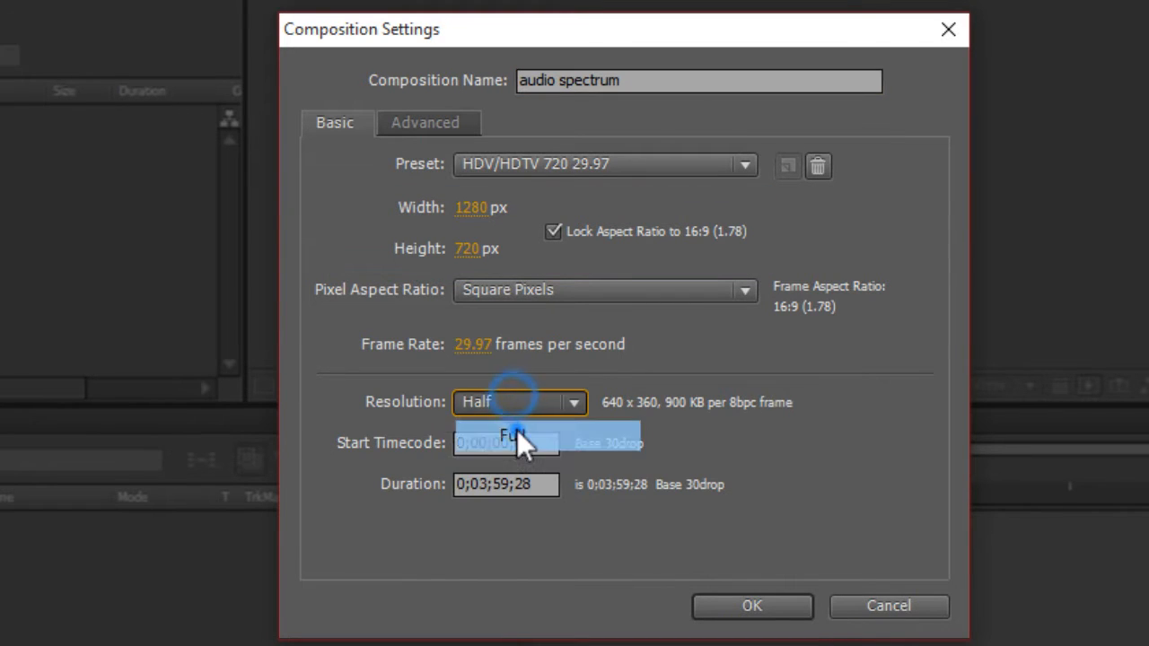
click(517, 432)
click(482, 485)
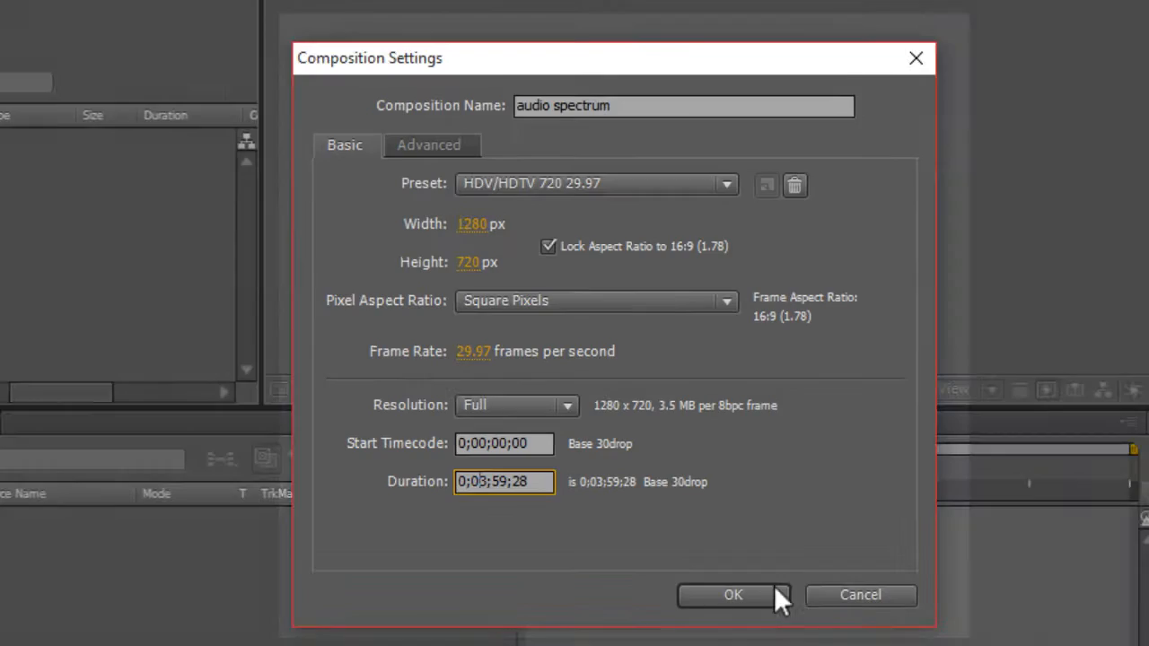
click(772, 606)
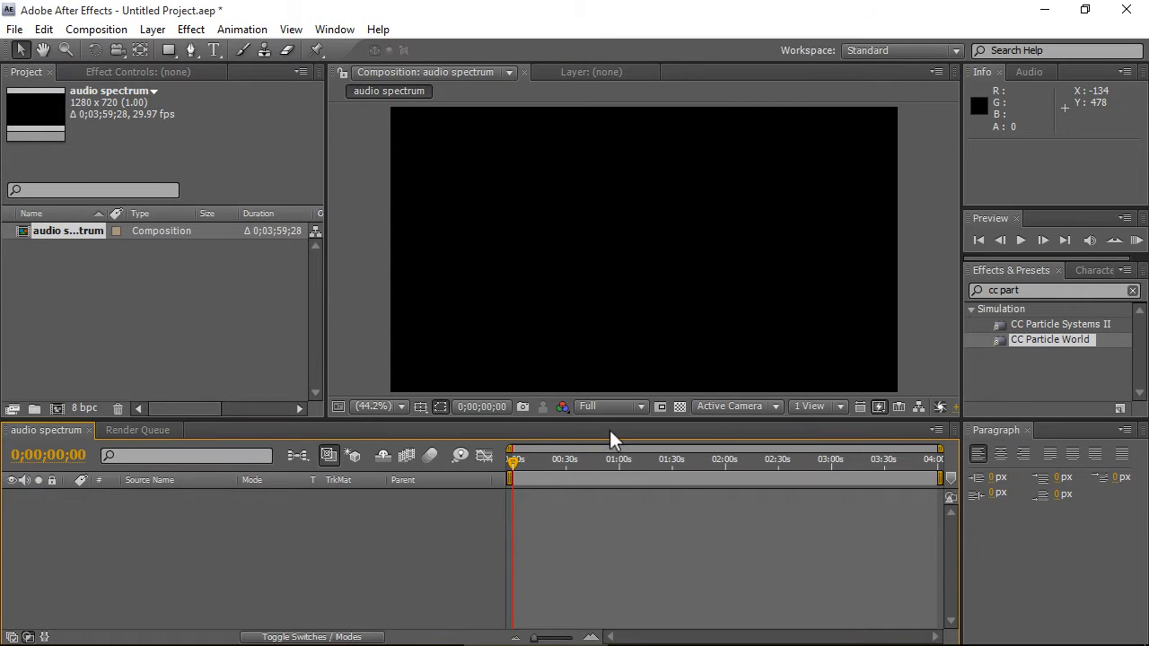
- Set the composition viewer's preview resolution to Half
click(631, 409)
click(616, 472)
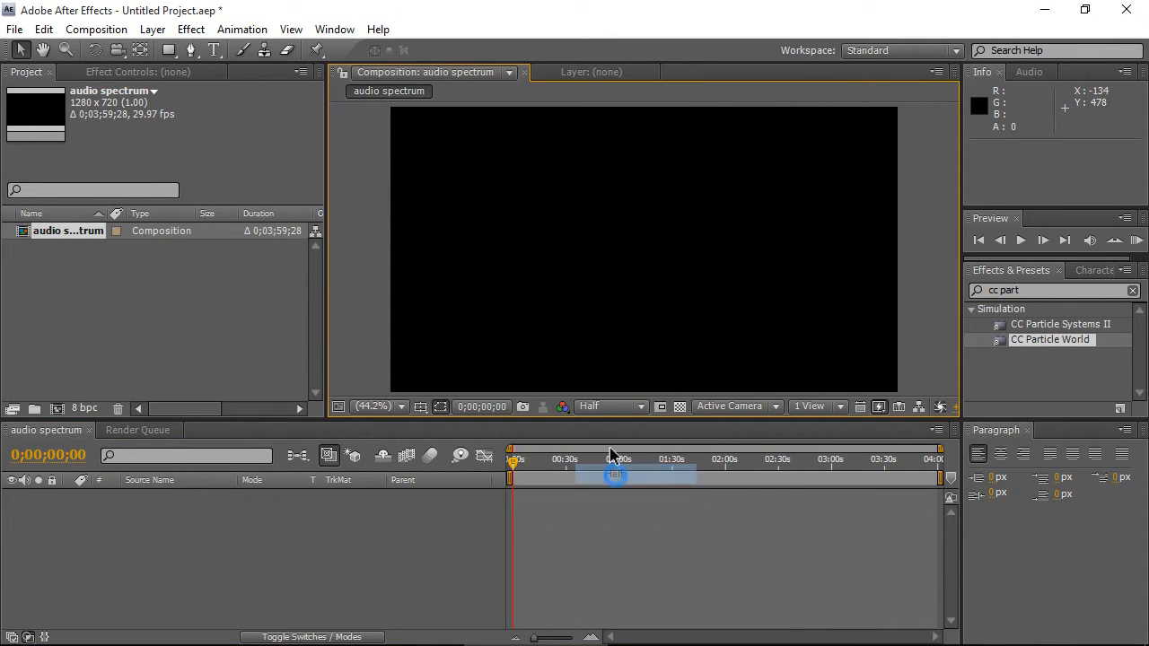
click(596, 404)
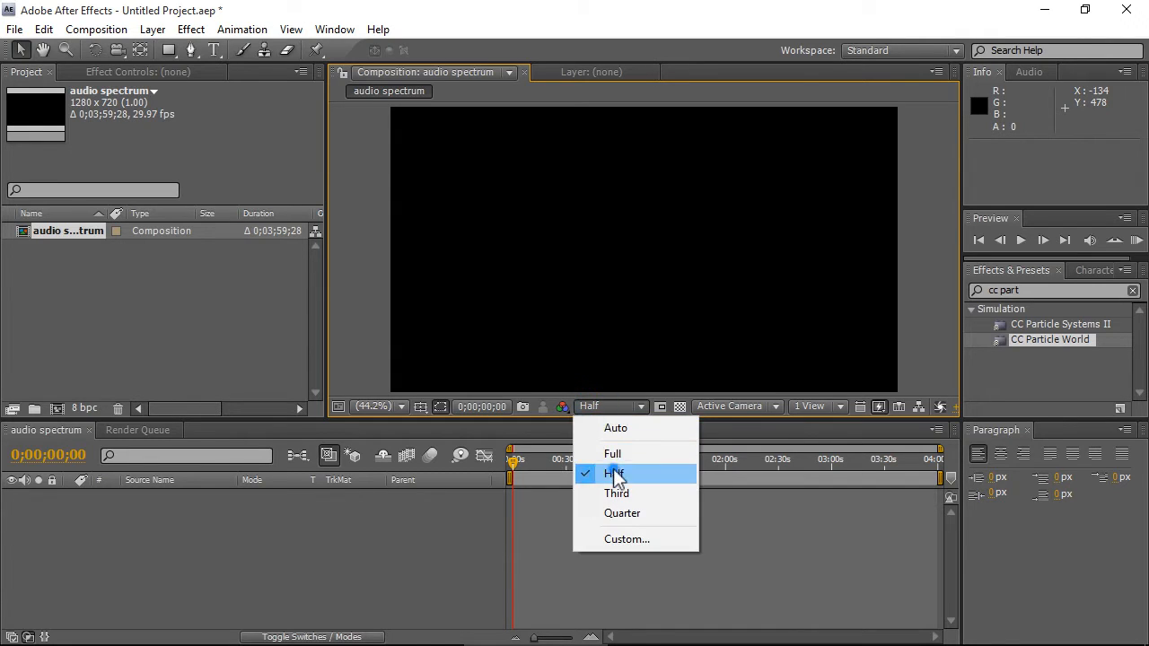
click(616, 472)
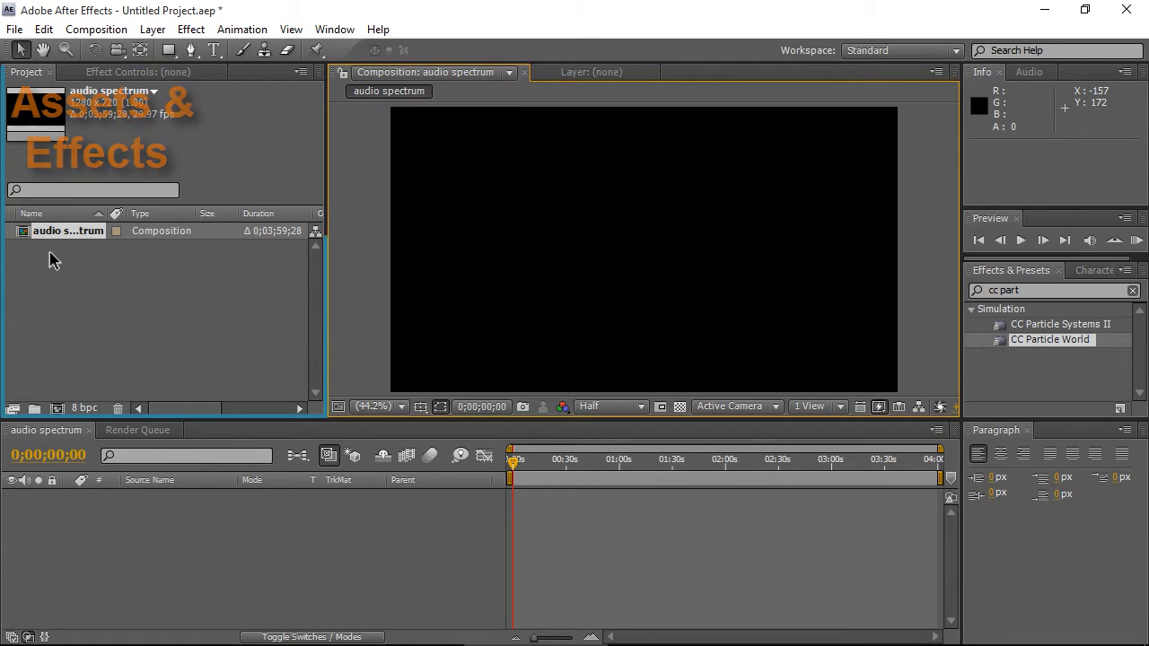
- Clear the search text in the Effects & Presets panel
drag(55, 265, 194, 364)
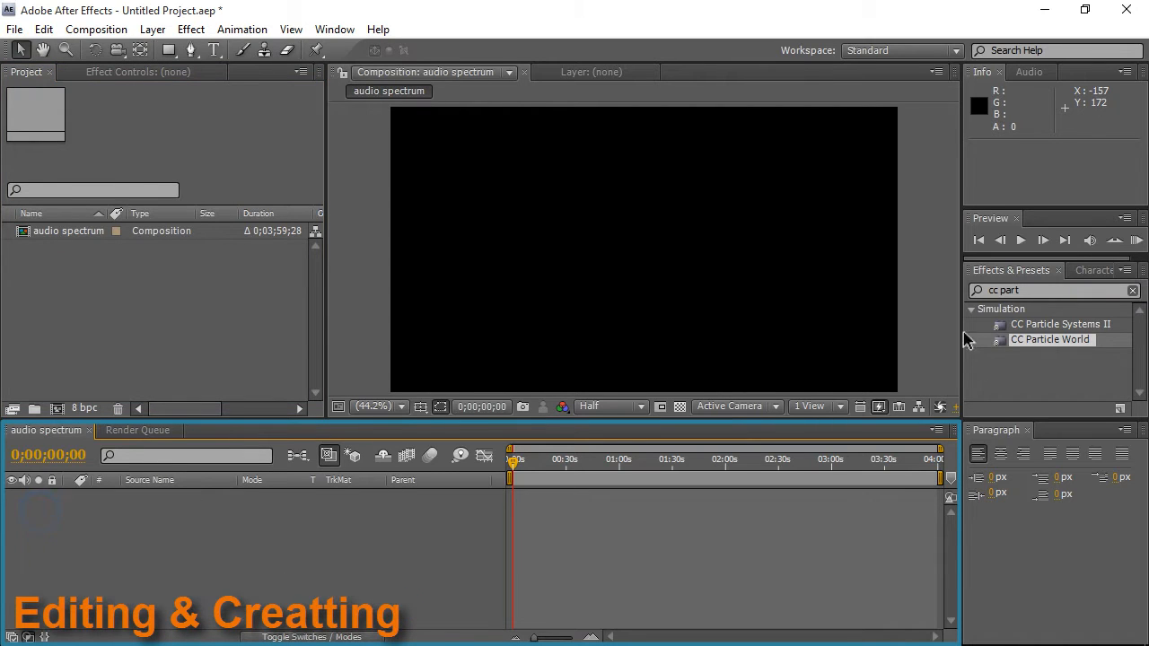
drag(1029, 290, 920, 264)
key(BackSpace)
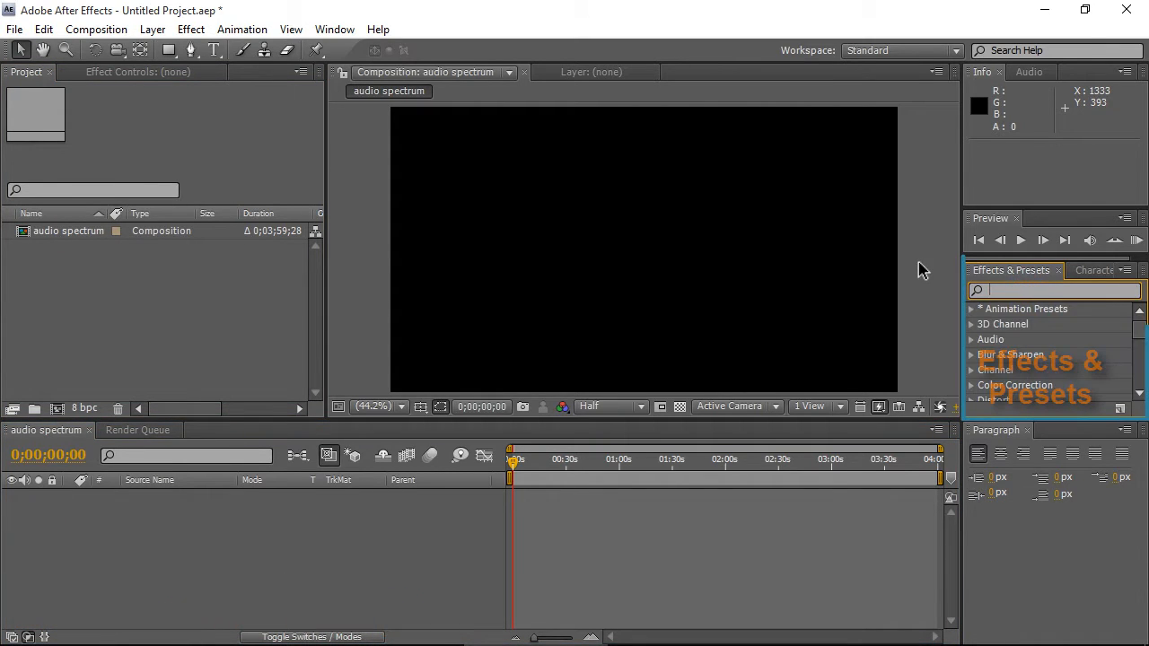
scroll(1022, 352, down, 3)
scroll(1050, 350, up, 3)
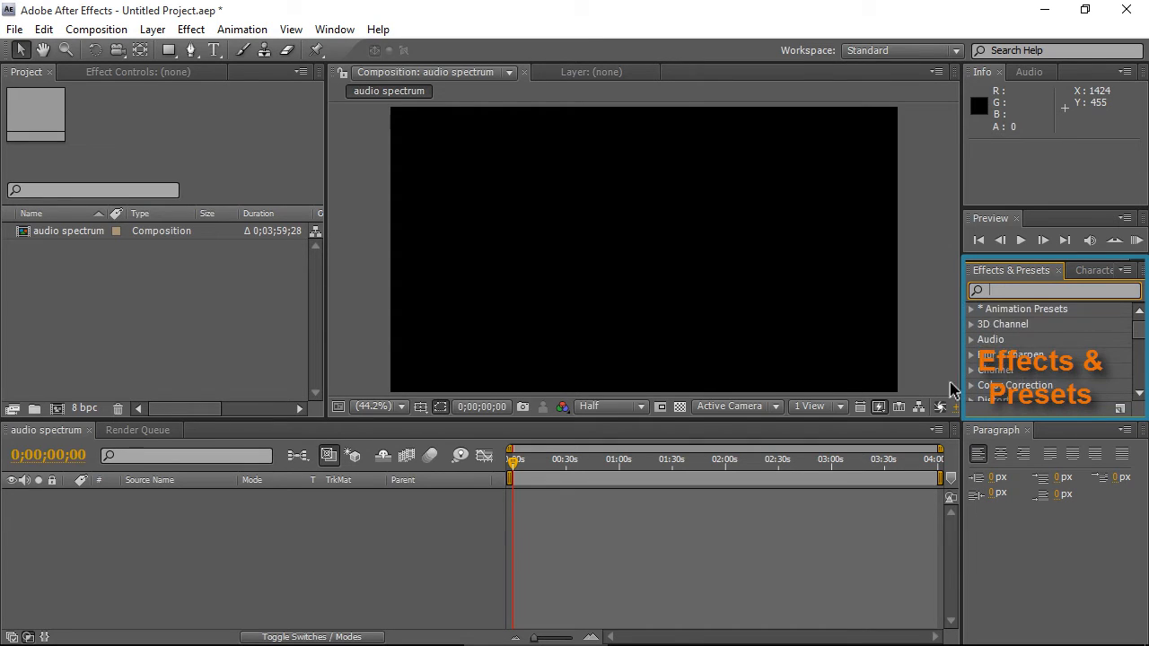
click(1094, 272)
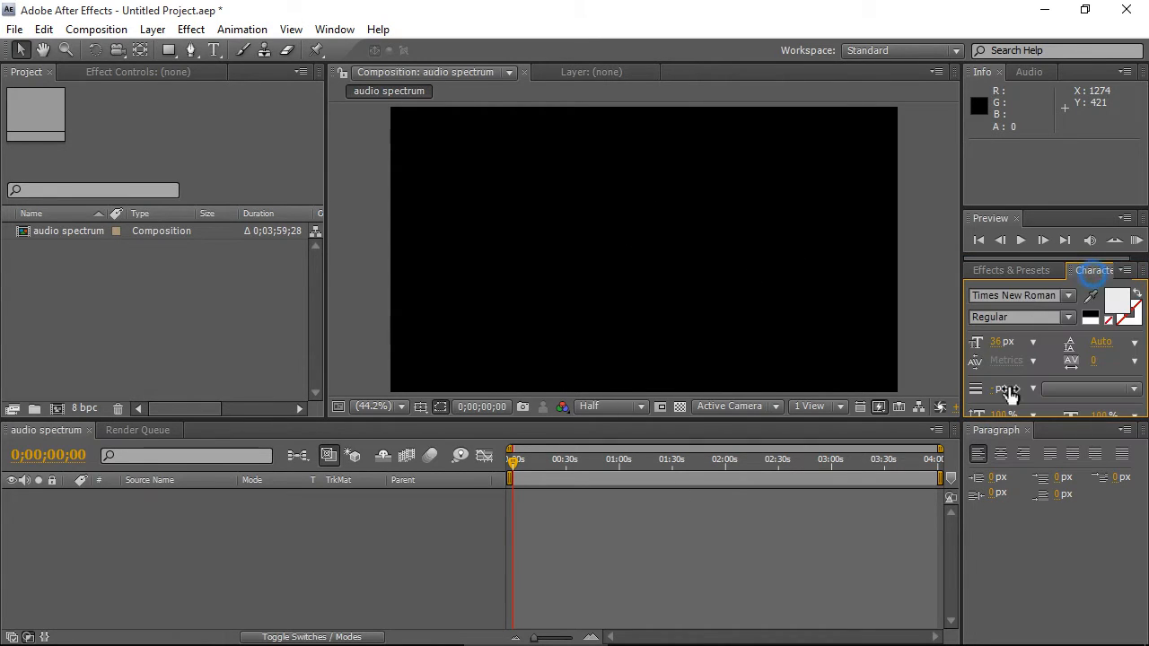
drag(998, 275, 976, 223)
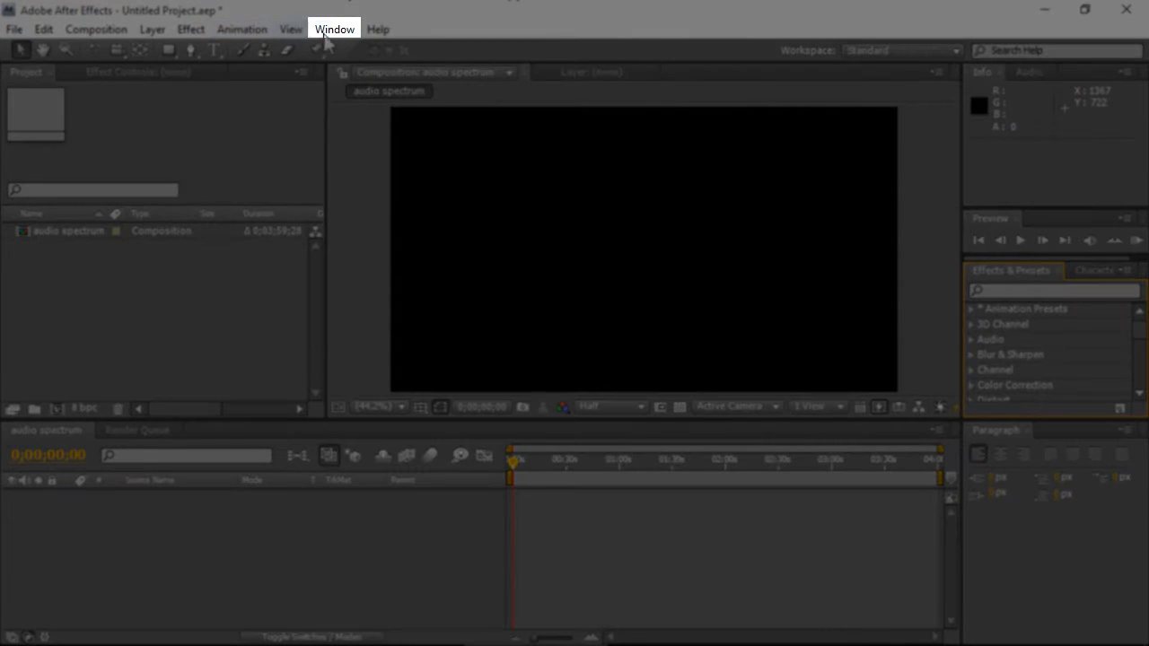
click(334, 29)
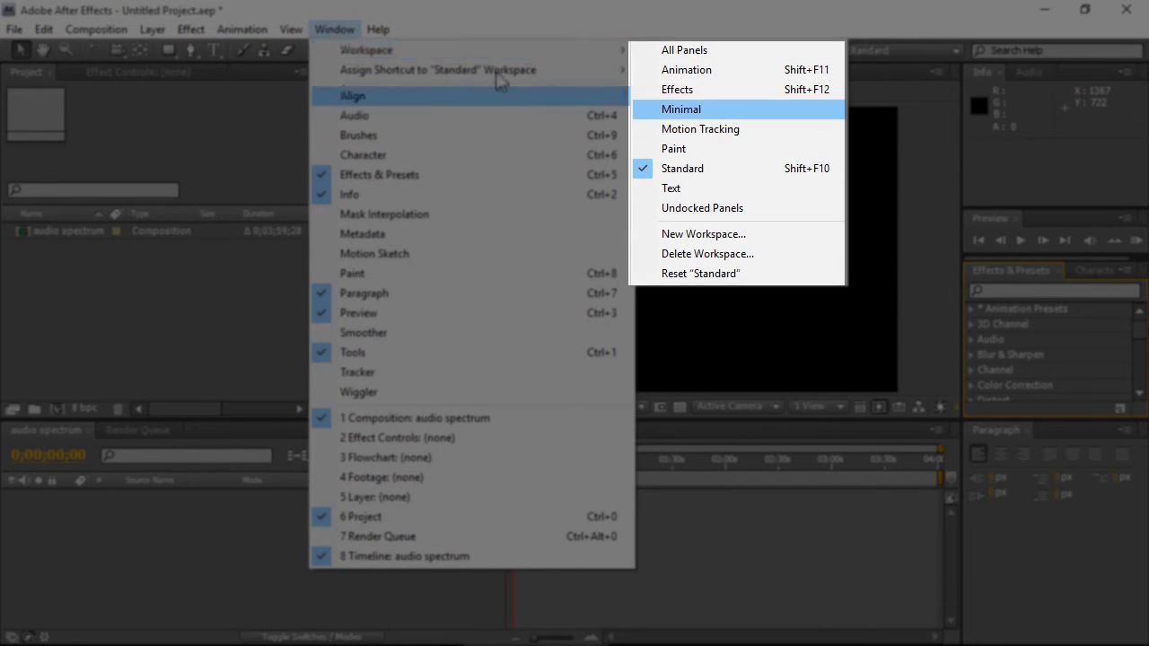
mouse_move(614, 47)
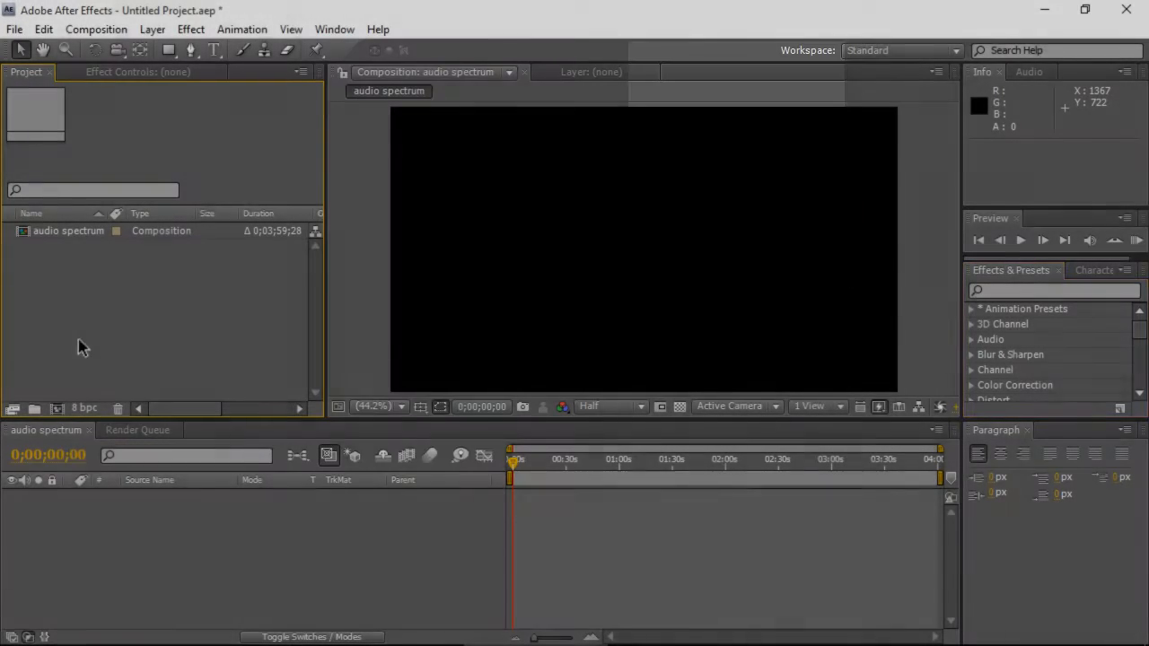
click(94, 301)
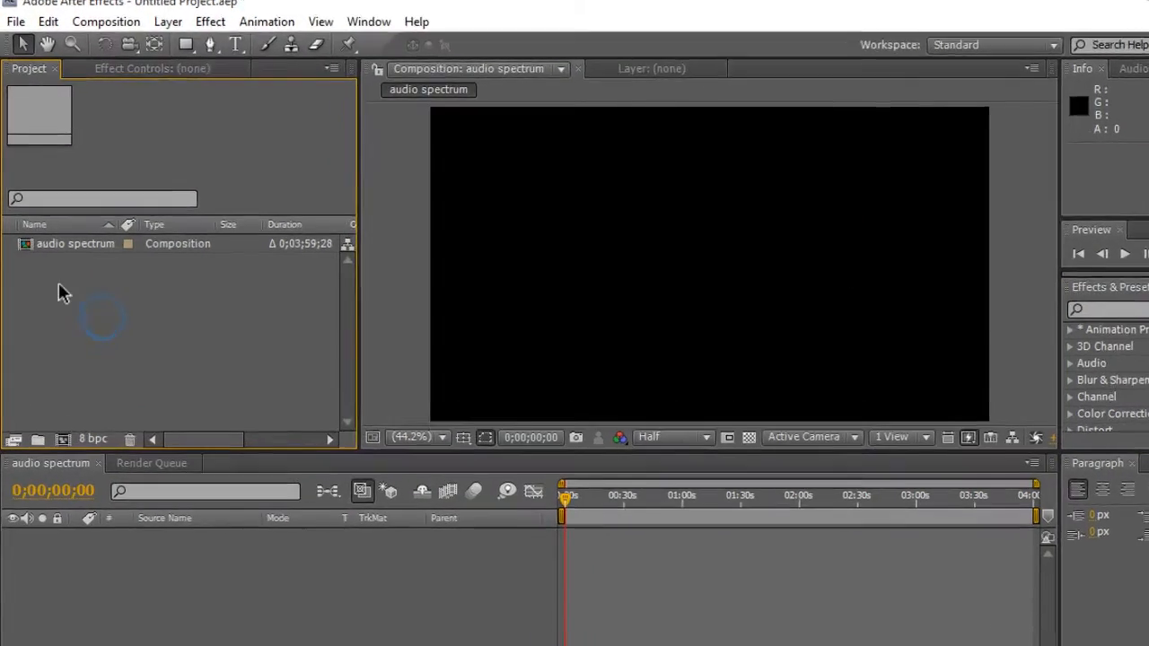
- Create a new folder named "pictures" in the Project panel
right_click(54, 268)
click(180, 380)
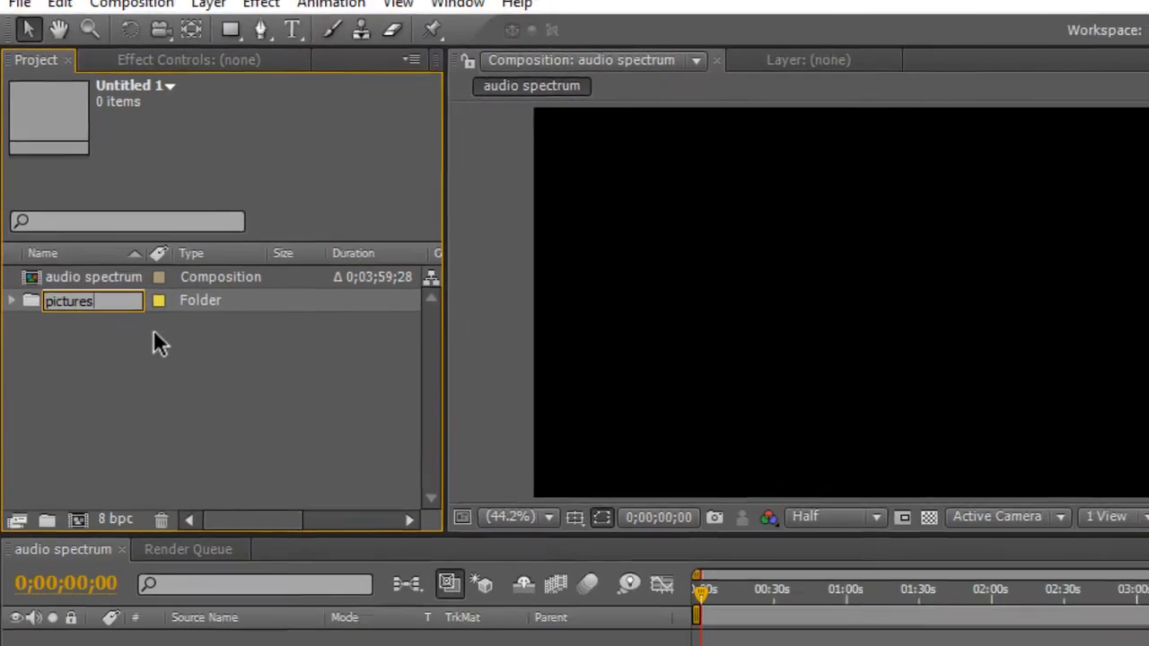
key(Return)
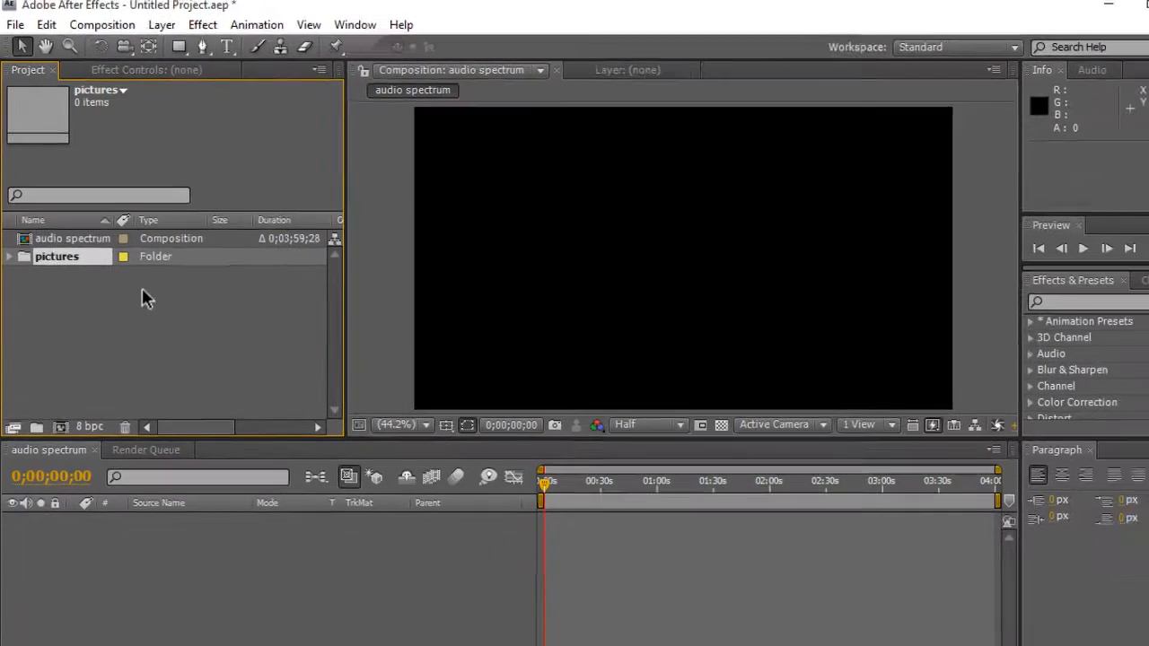
- Import fb1.png, Soundcloud-logo.png and twitter-logo.png from the YouTube pictures folder into the pictures folder
click(251, 620)
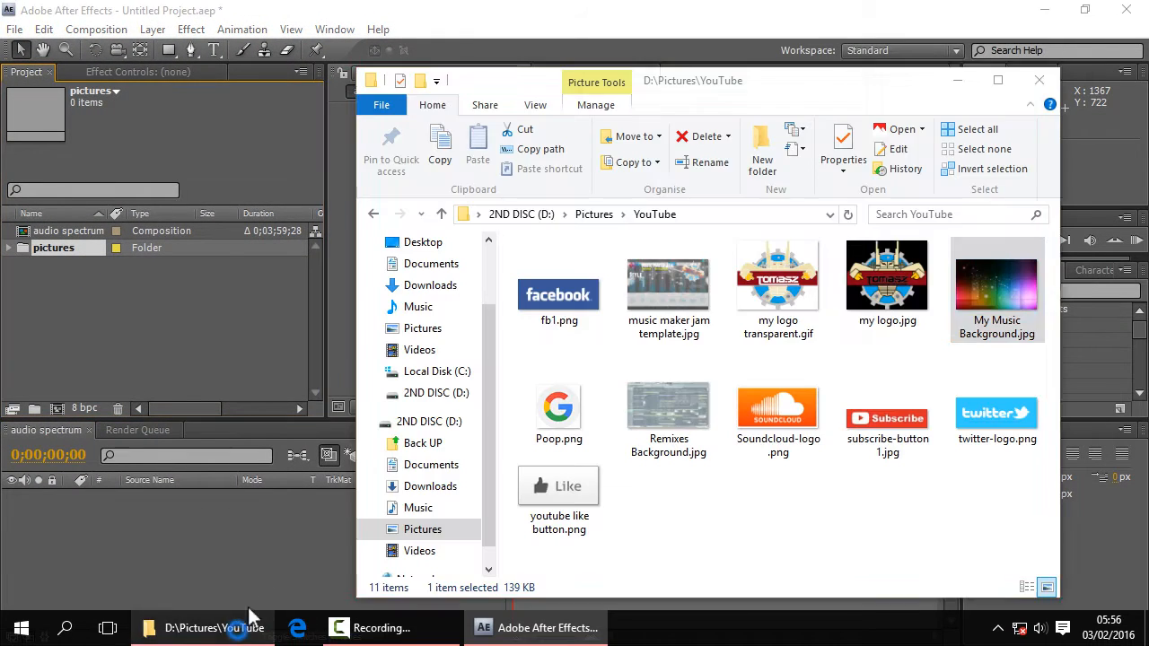
click(580, 298)
ctrl+click(784, 429)
ctrl+click(974, 424)
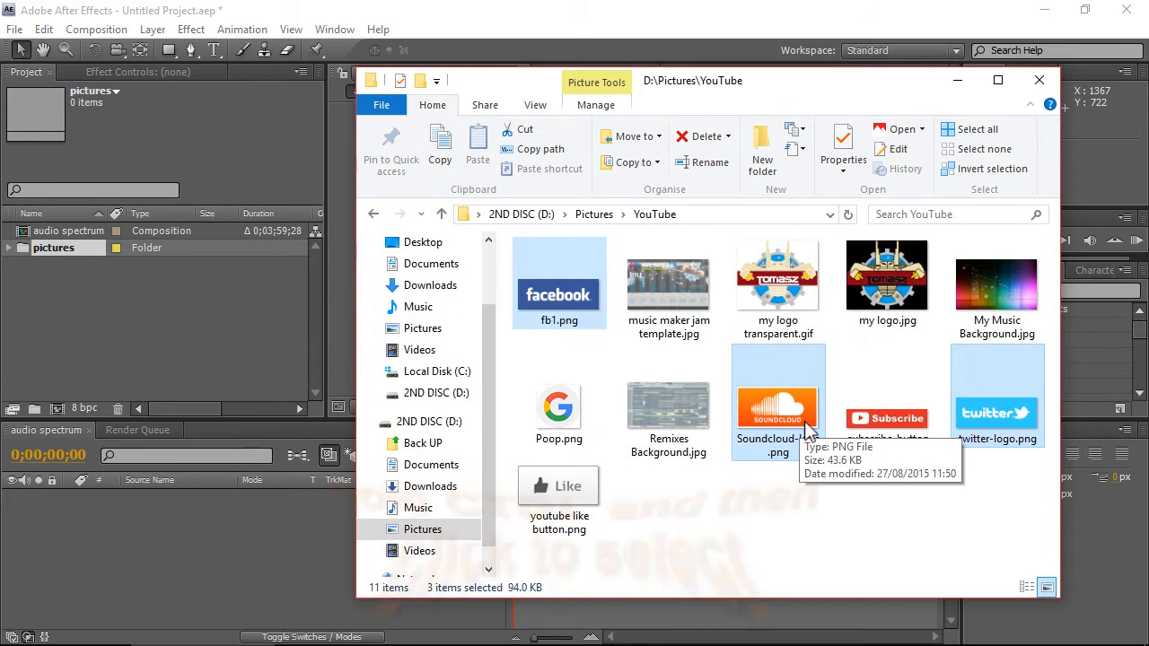
drag(788, 423, 55, 256)
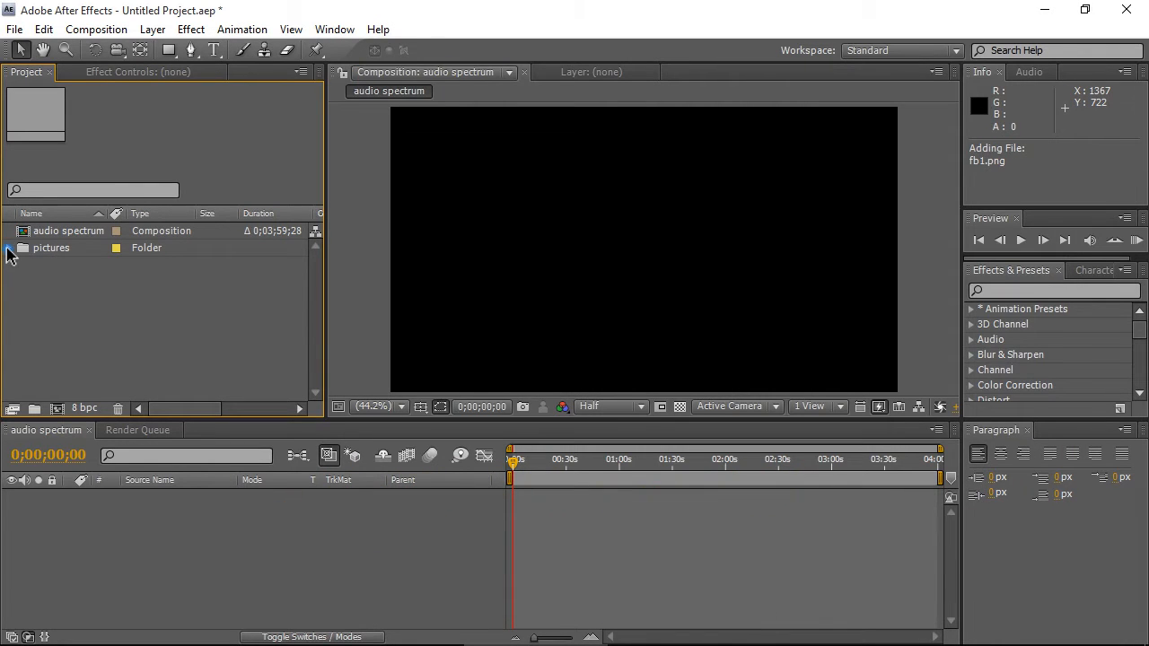
- Expand the pictures folder and import my logo.jpg into it
click(7, 247)
click(182, 636)
drag(883, 283, 770, 299)
drag(329, 288, 67, 252)
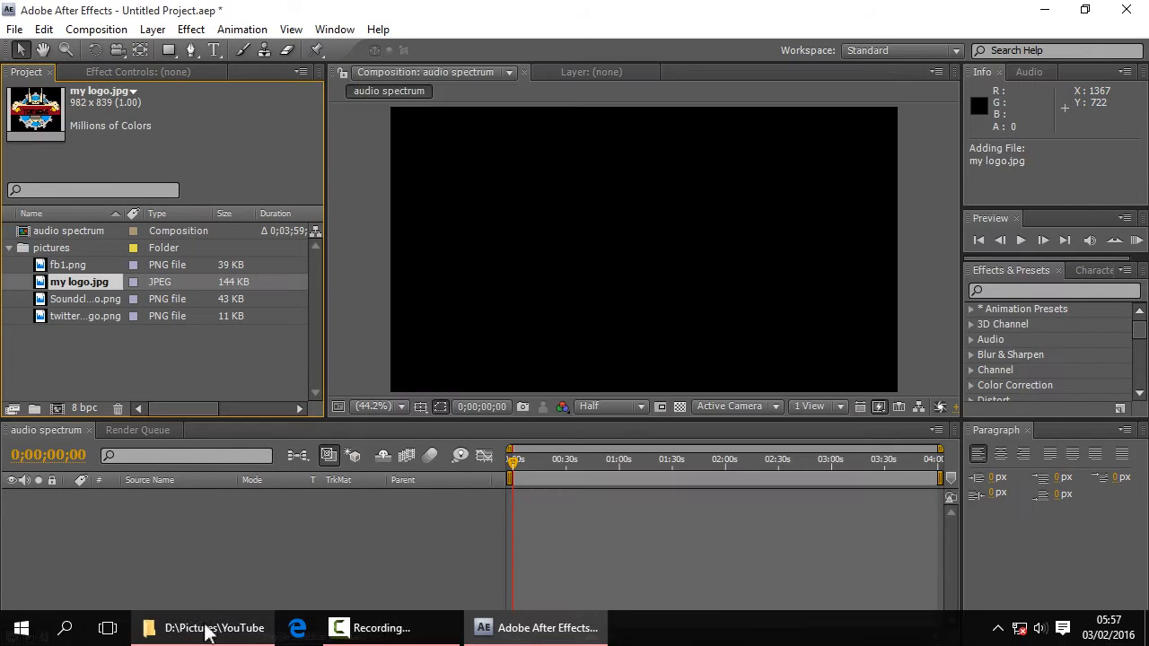
- Import My Music Background.jpg into the pictures folder
click(205, 632)
drag(996, 286, 69, 250)
click(112, 383)
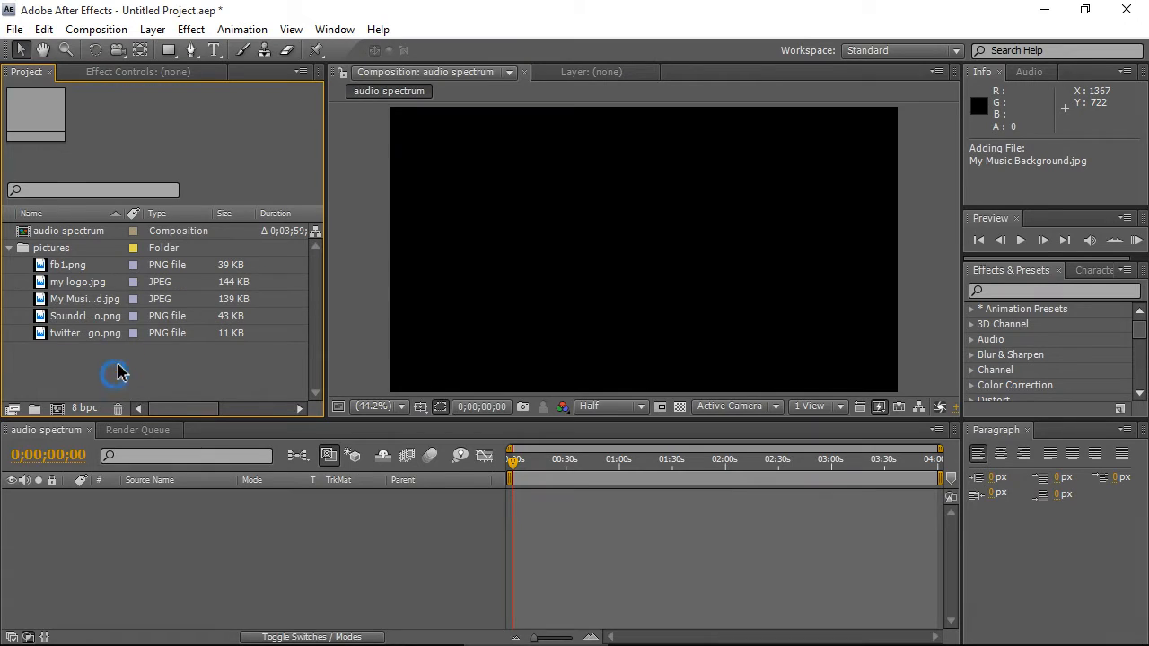
- Add My Music Background.jpg to the audio spectrum composition timeline as a layer
click(107, 303)
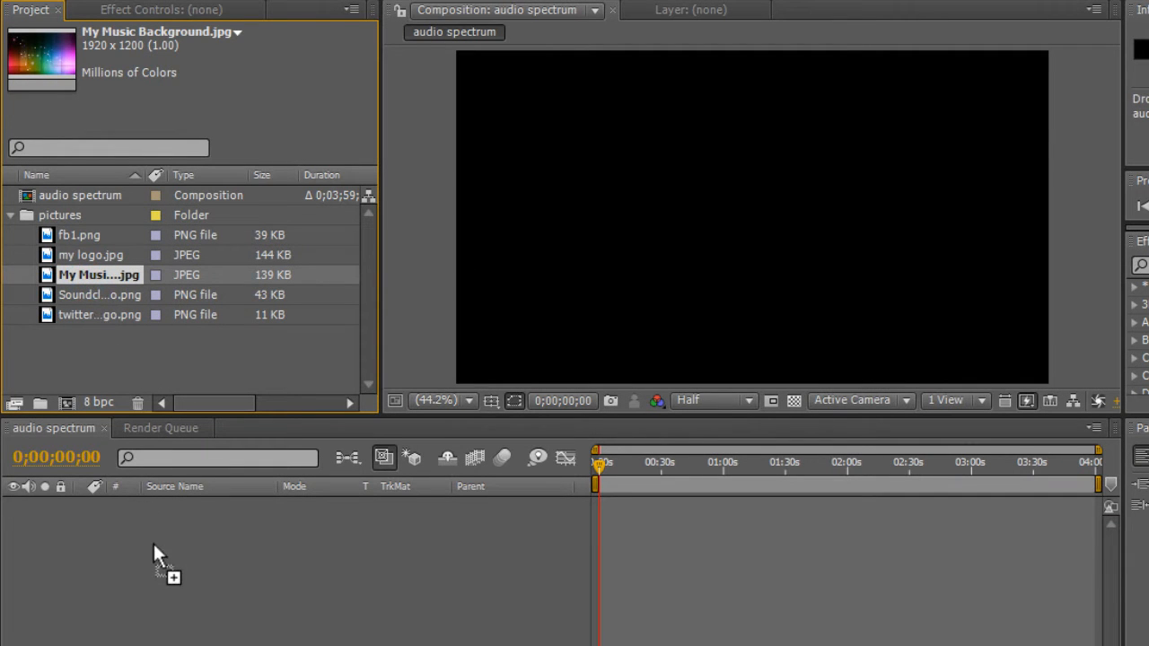
drag(153, 541, 155, 535)
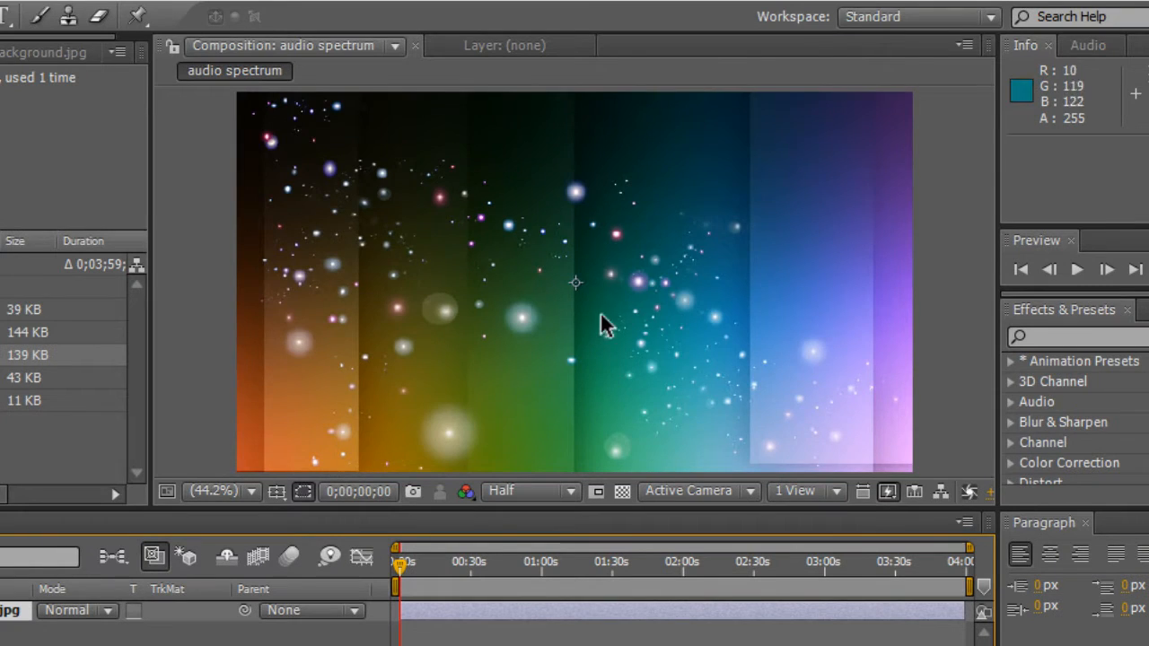
- Scale the background layer down to about 67% by its corner handle so it fits the composition frame
key(comma)
key(comma)
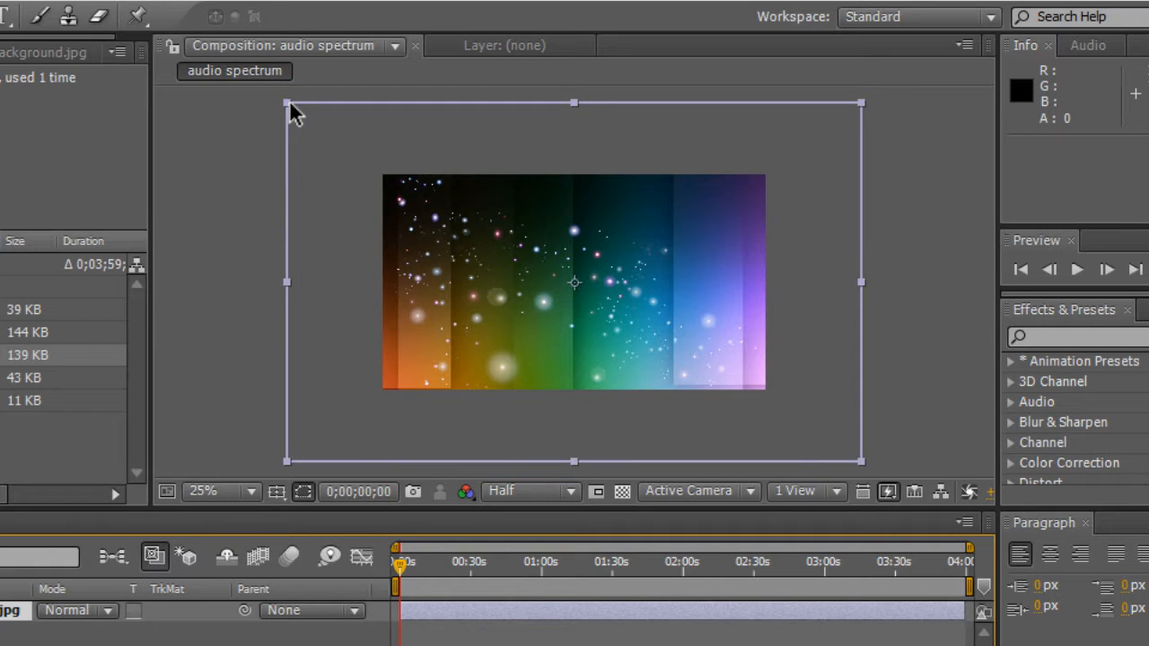
drag(289, 104, 352, 162)
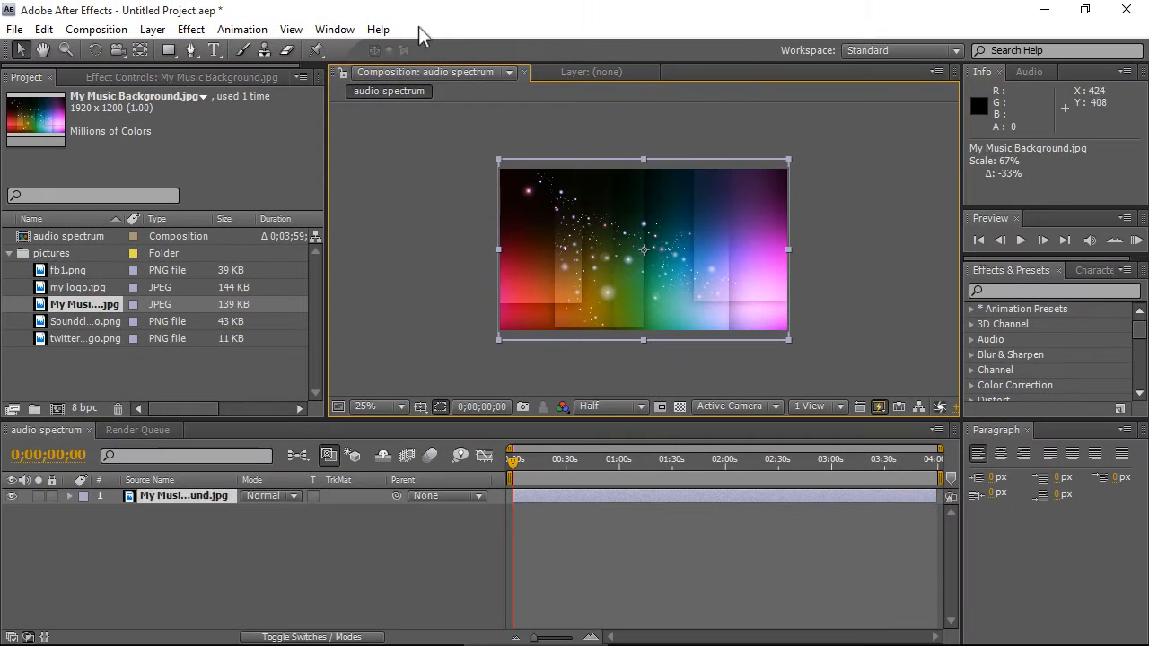
click(380, 408)
click(410, 105)
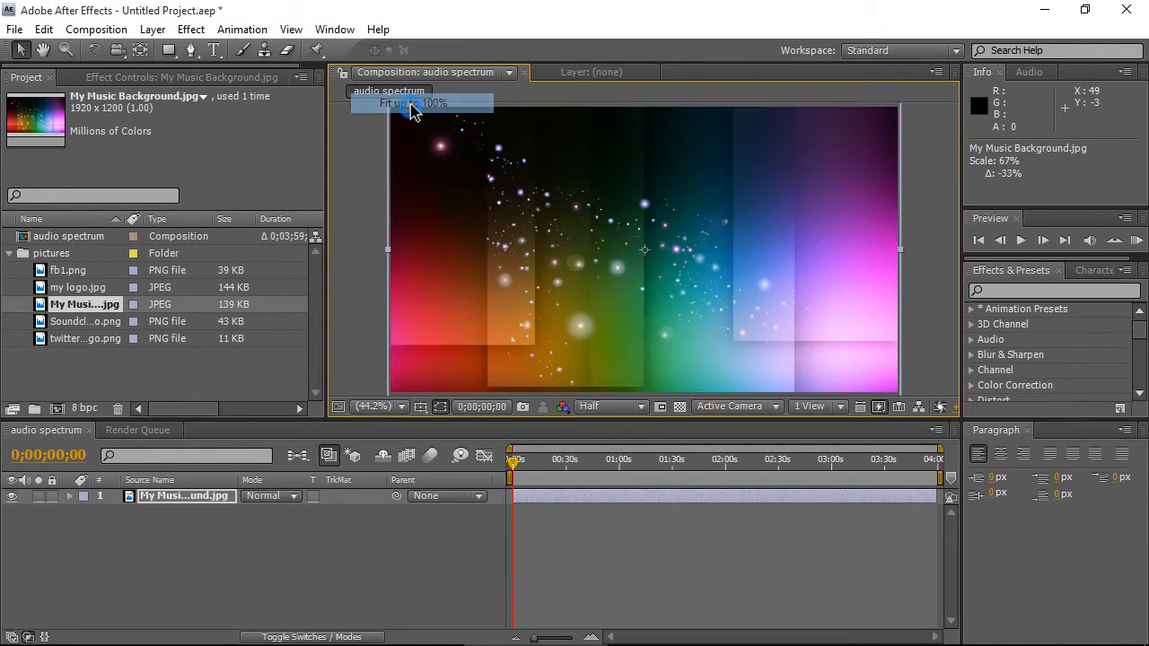
- Deselect the layer and open the Remixes folder inside Music on drive D in File Explorer
click(207, 556)
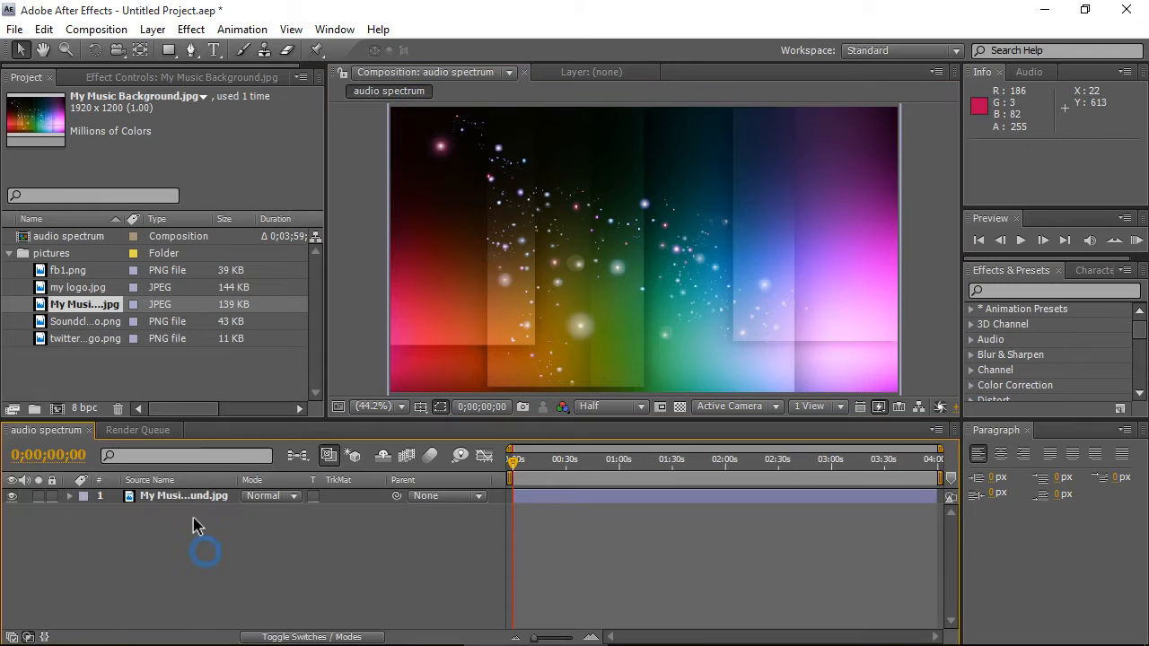
click(247, 545)
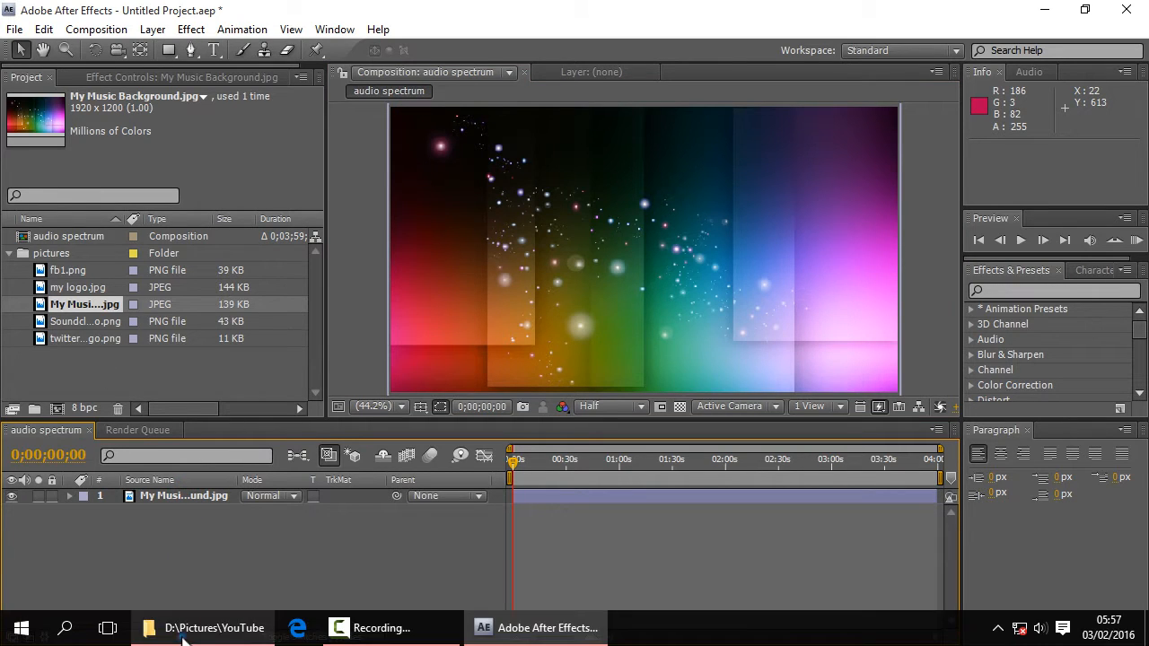
click(184, 629)
click(419, 508)
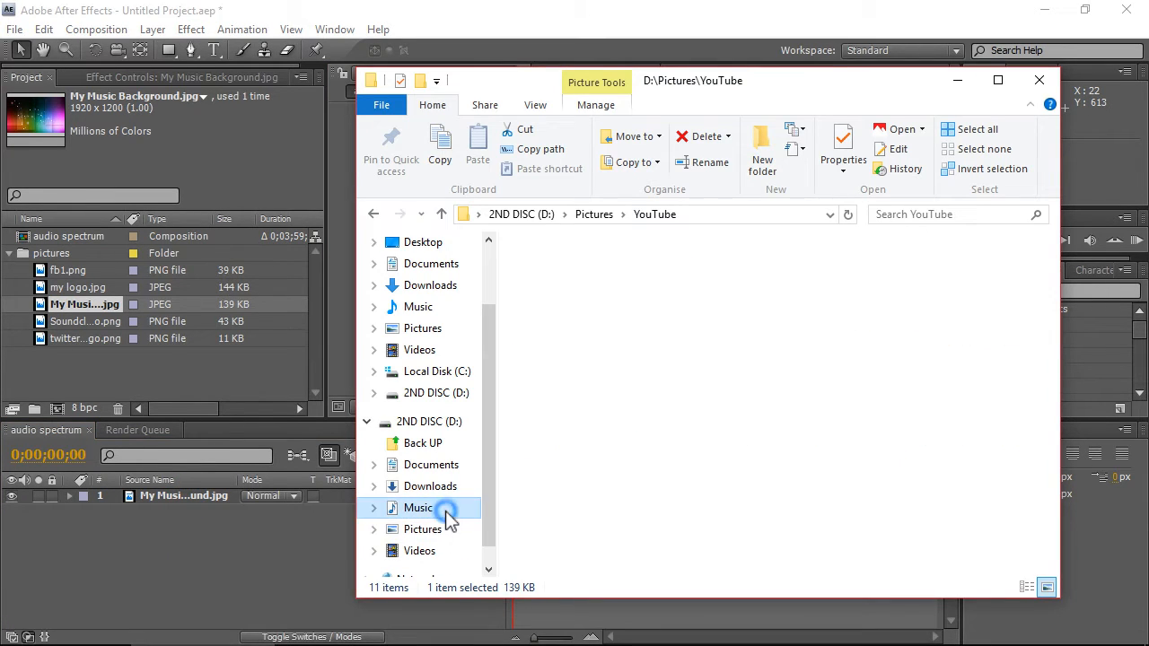
double_click(564, 325)
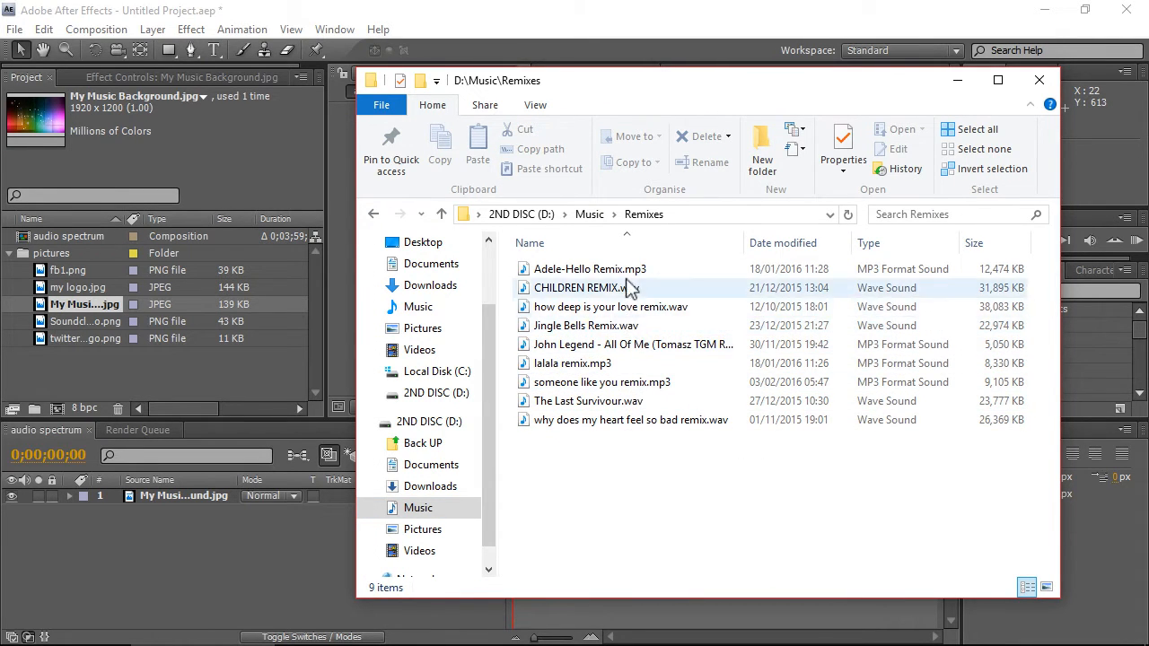
- Import someone like you remix.mp3 into the project and add it to the audio spectrum composition timeline
drag(619, 383, 195, 367)
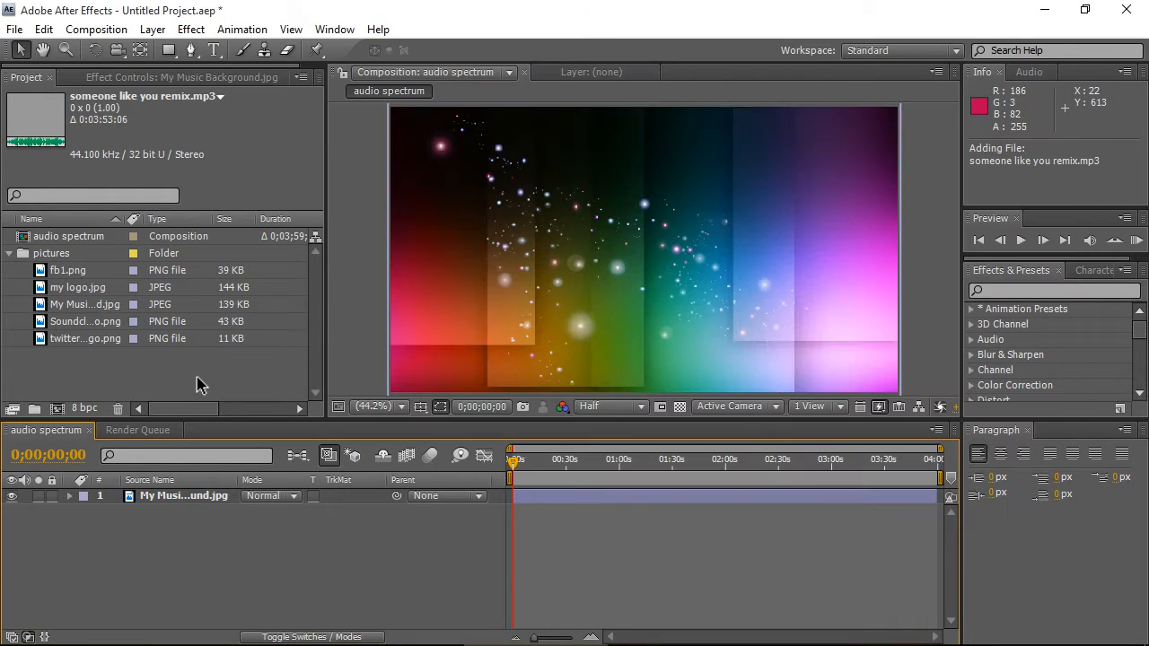
drag(90, 356, 189, 532)
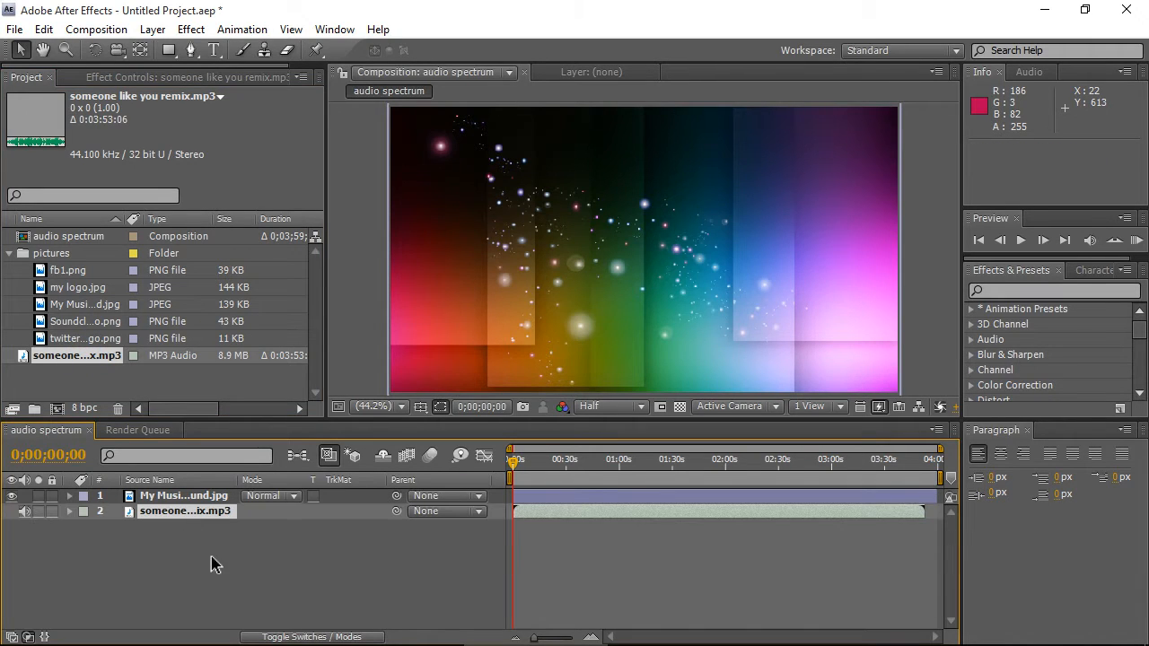
- Preview the composition with its music track playing
click(1136, 247)
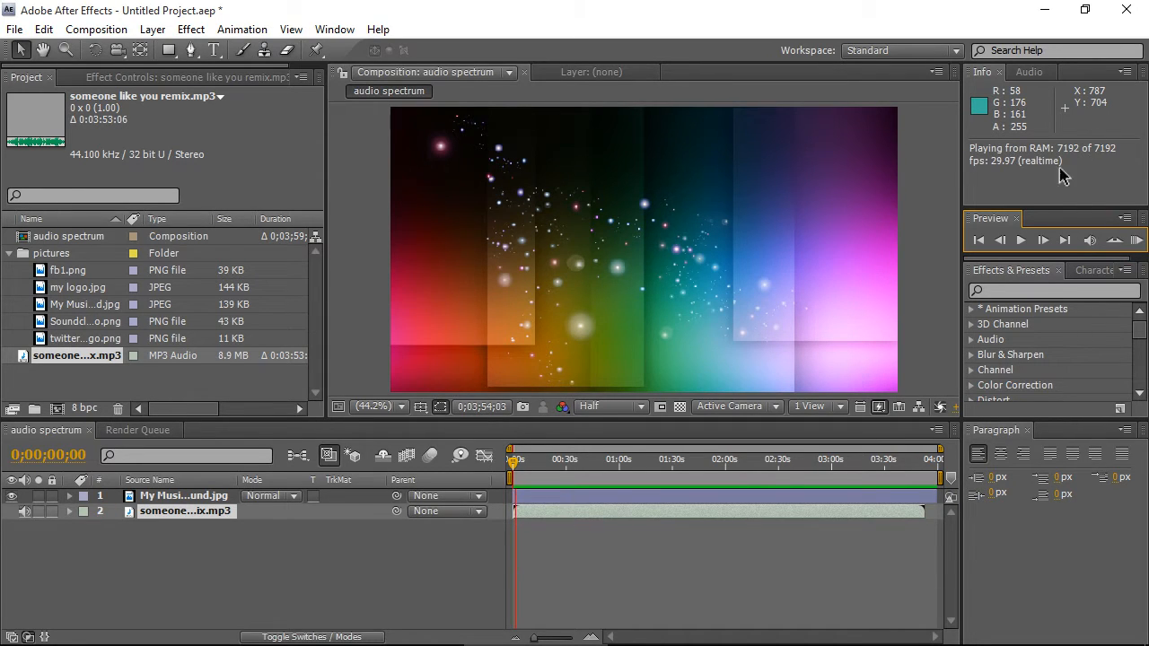
click(1136, 248)
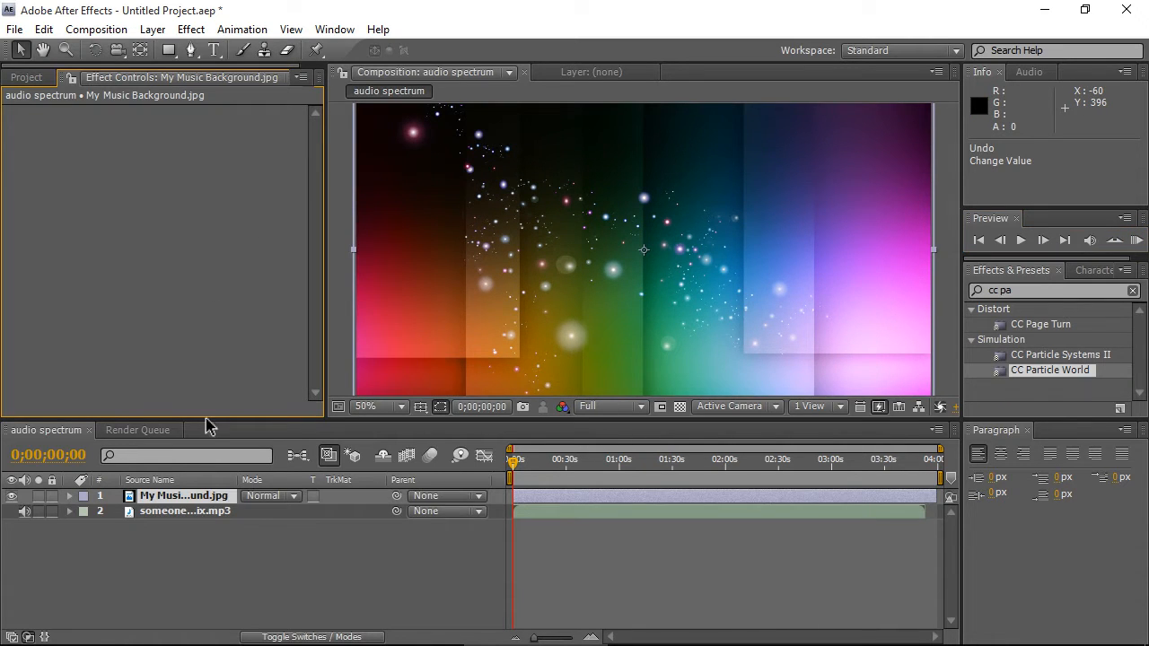
- Create a new solid layer named particles in the audio spectrum composition
right_click(146, 580)
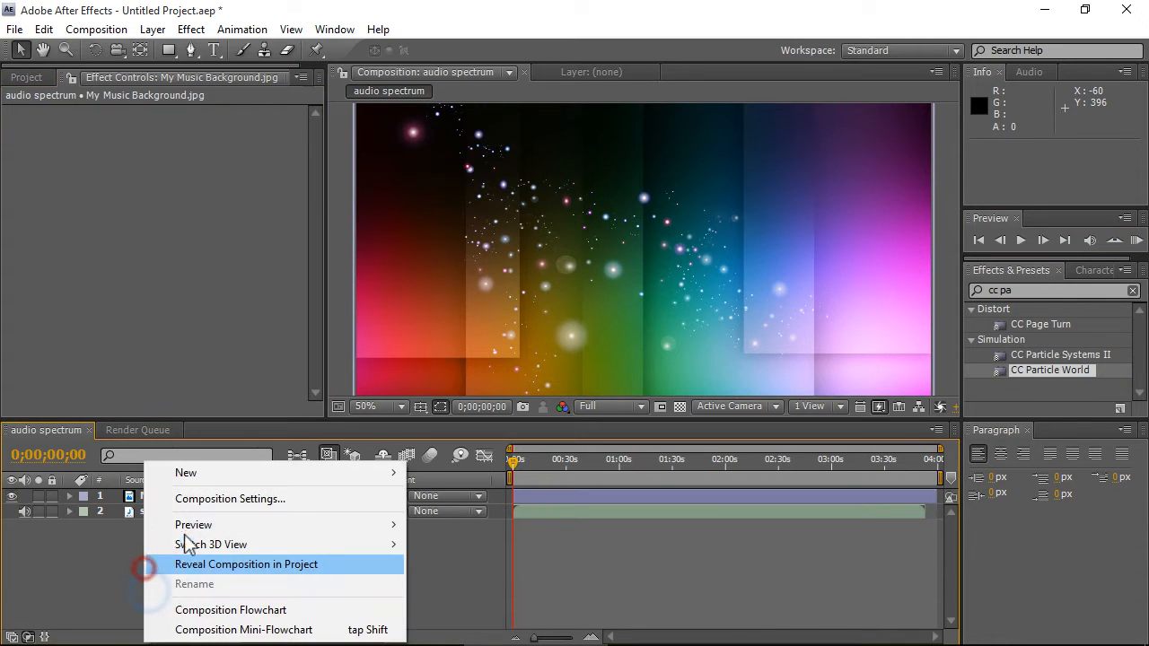
click(200, 474)
click(462, 353)
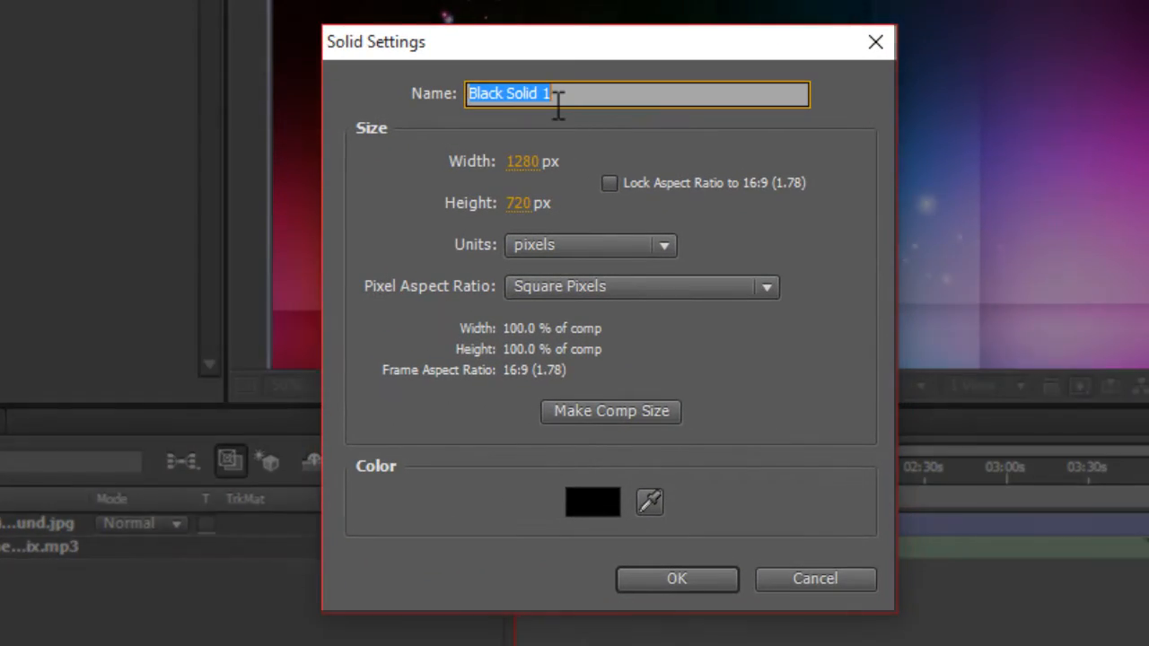
text(particles)
key(Return)
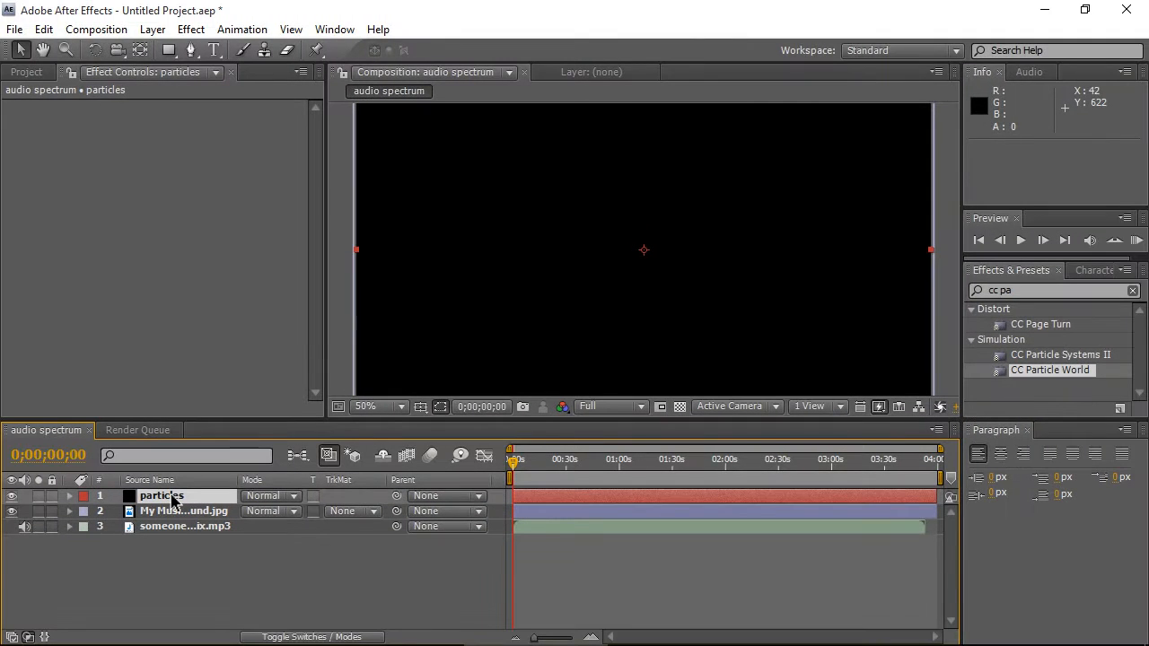
- Apply the CC Particle World effect to the particles layer
click(173, 499)
scroll(633, 250, down, 1)
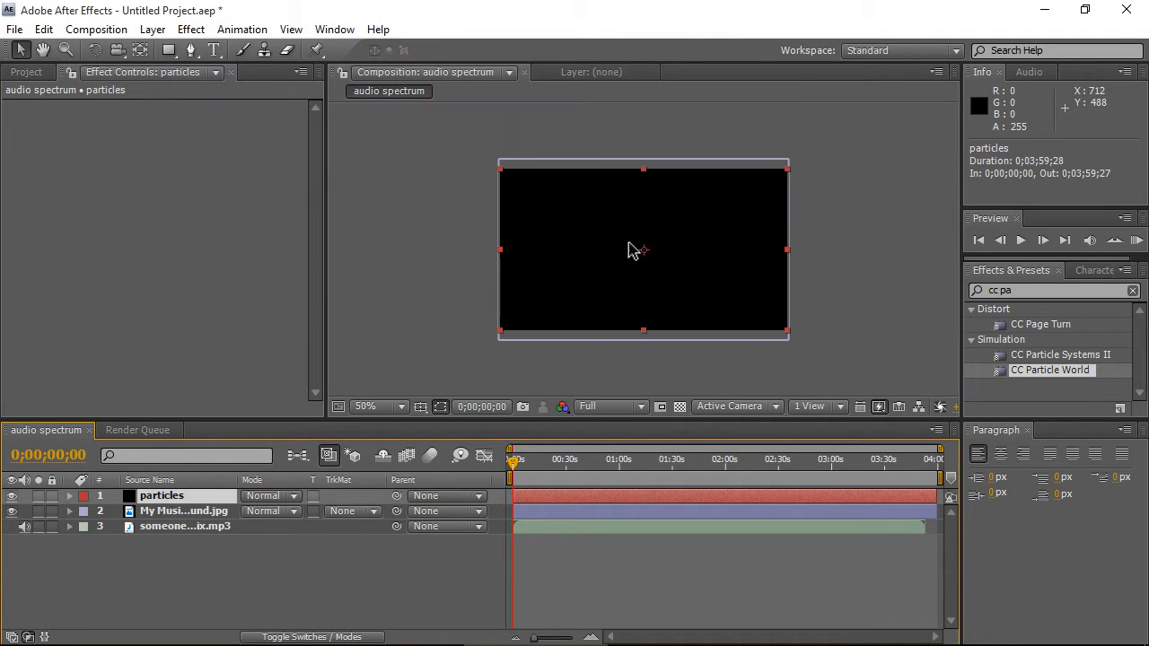
scroll(615, 227, up, 1)
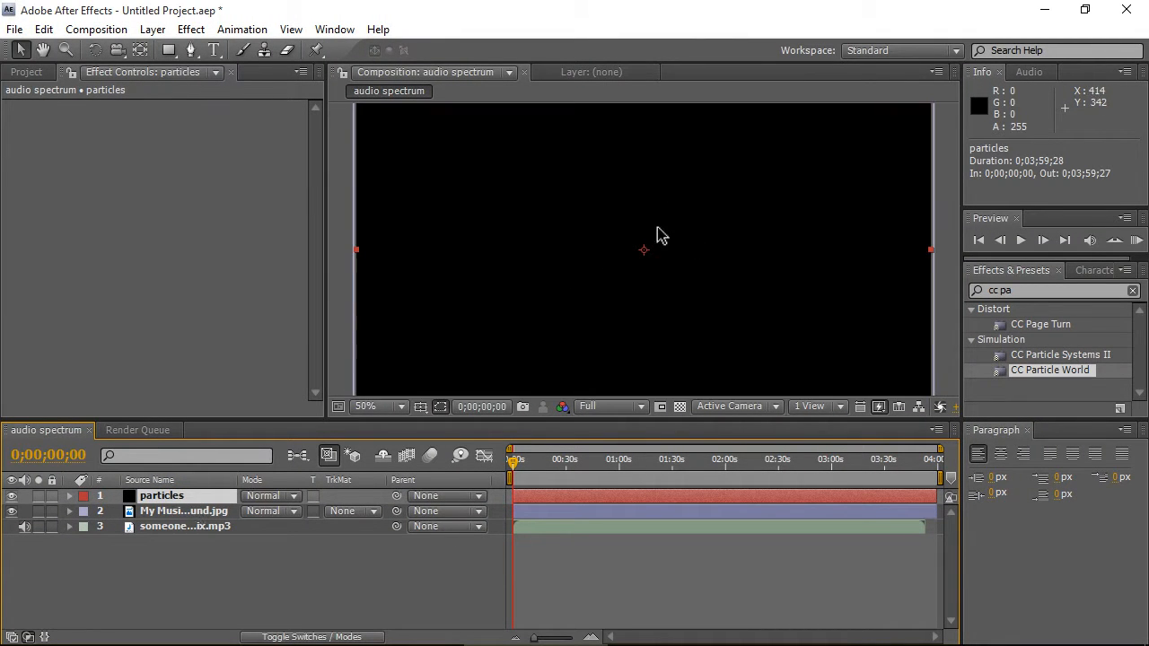
drag(1057, 381, 323, 235)
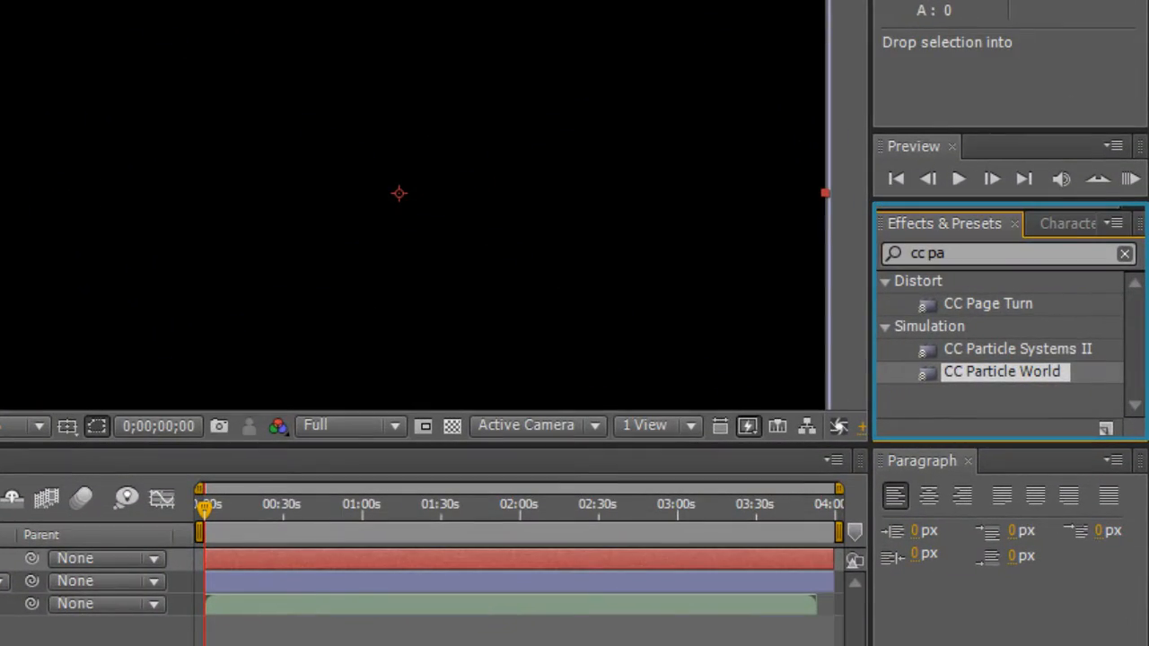
click(976, 254)
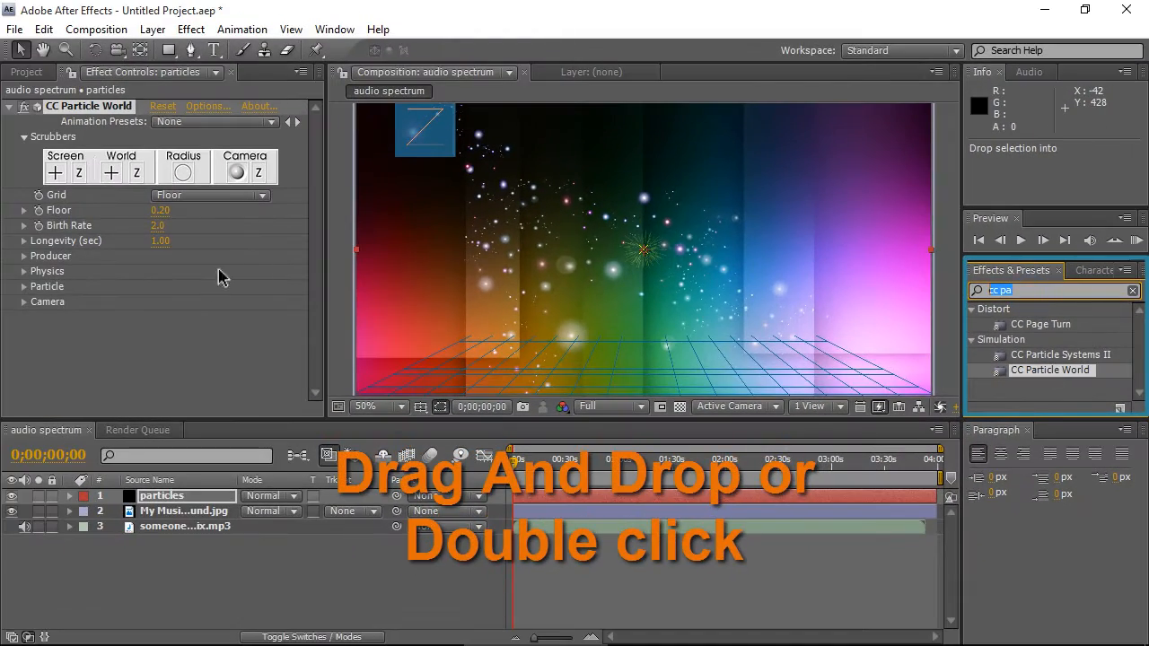
click(185, 323)
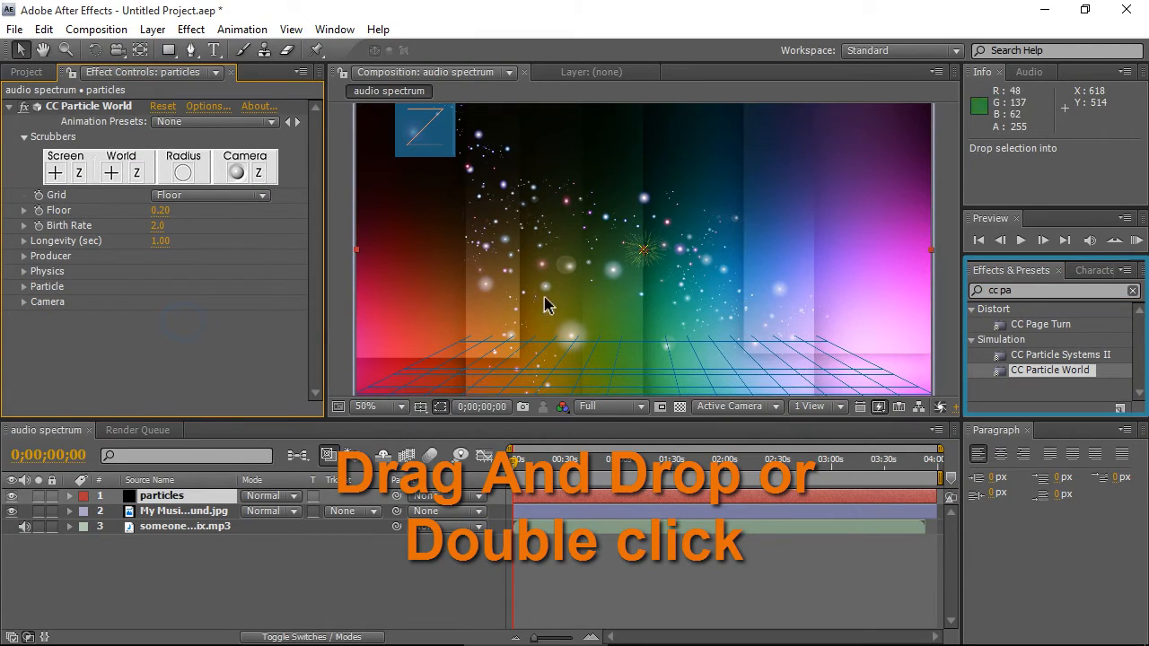
- Turn the CC Particle World grid off
scroll(551, 275, down, 2)
scroll(603, 287, up, 2)
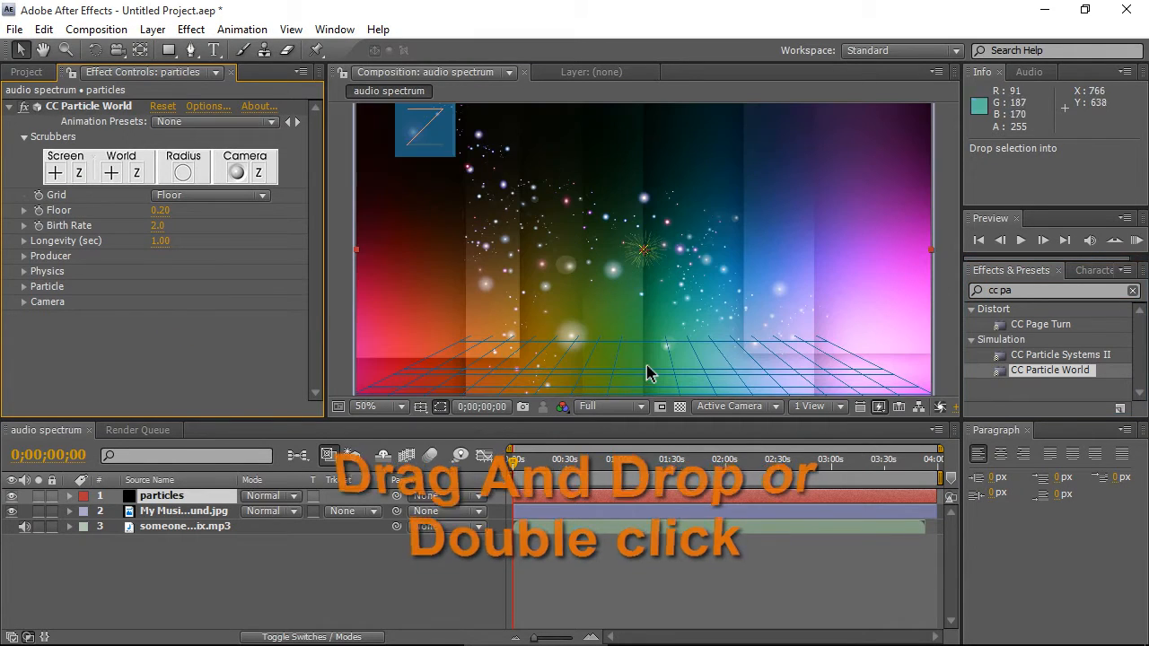
scroll(647, 374, down, 2)
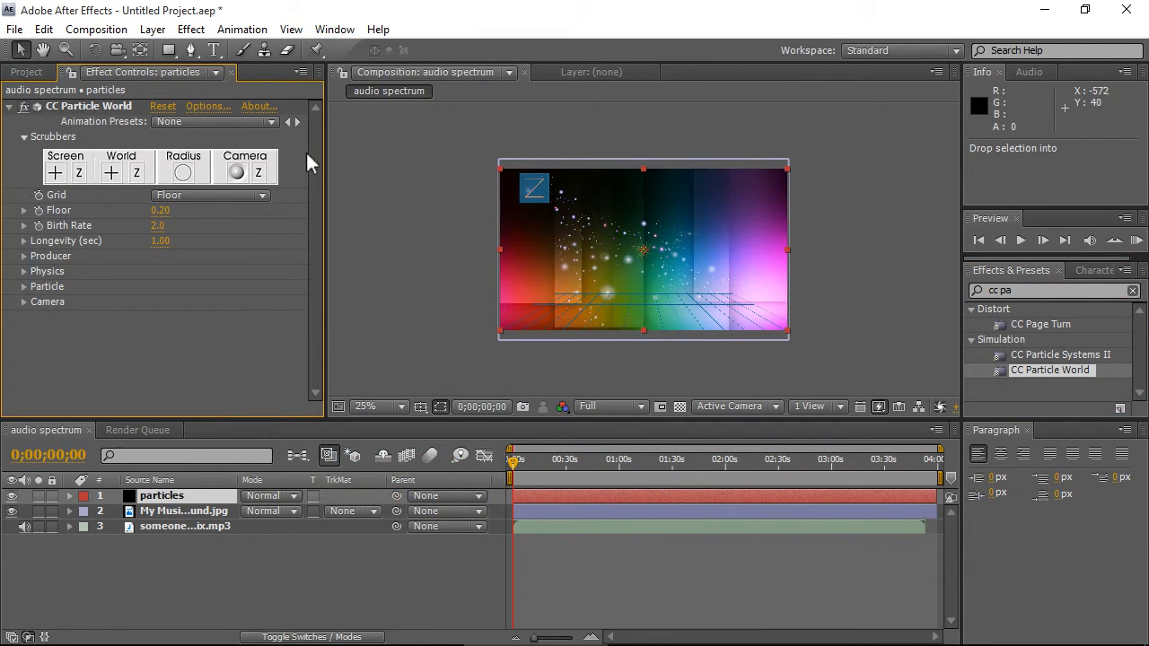
scroll(659, 279, up, 1)
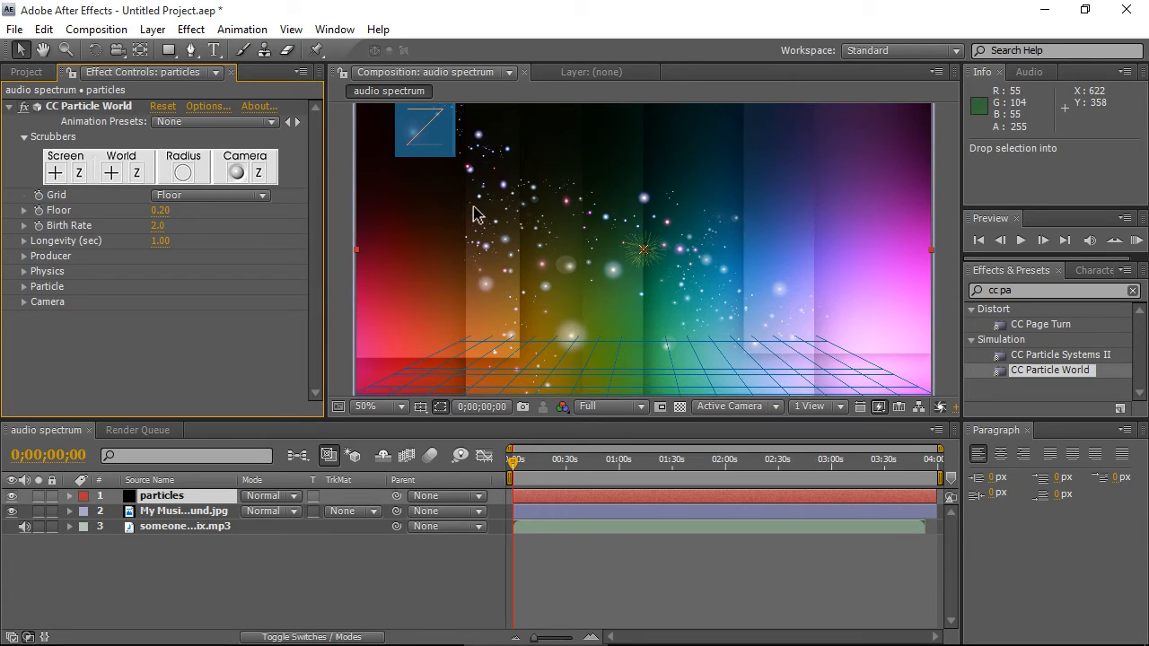
scroll(634, 287, down, 1)
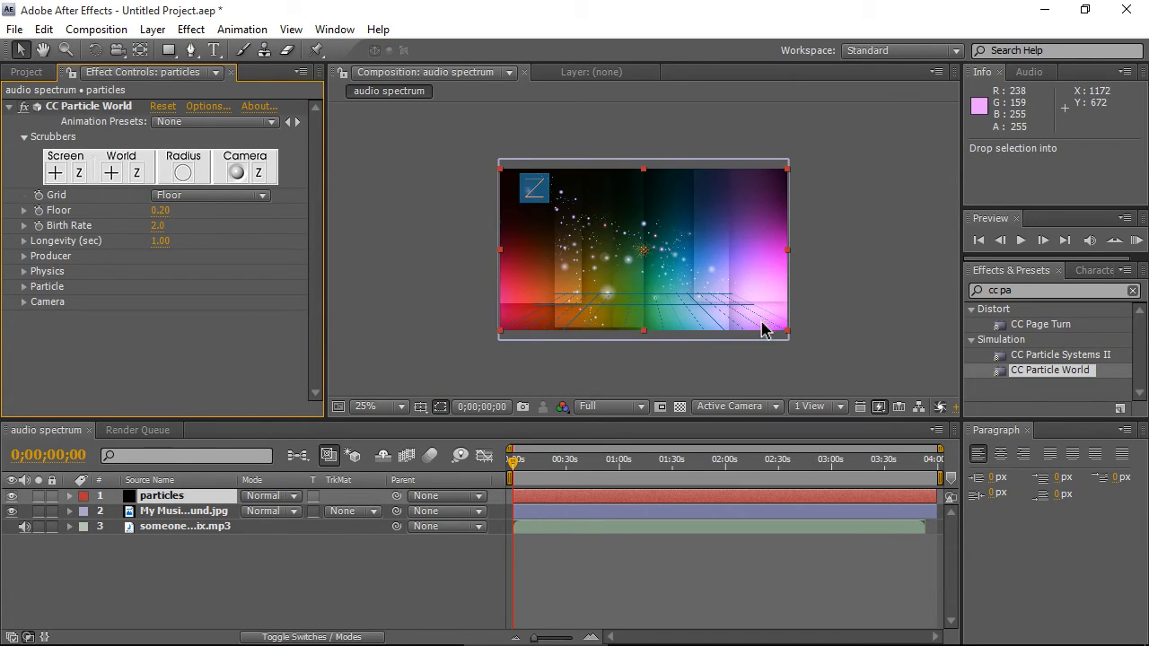
scroll(762, 331, up, 1)
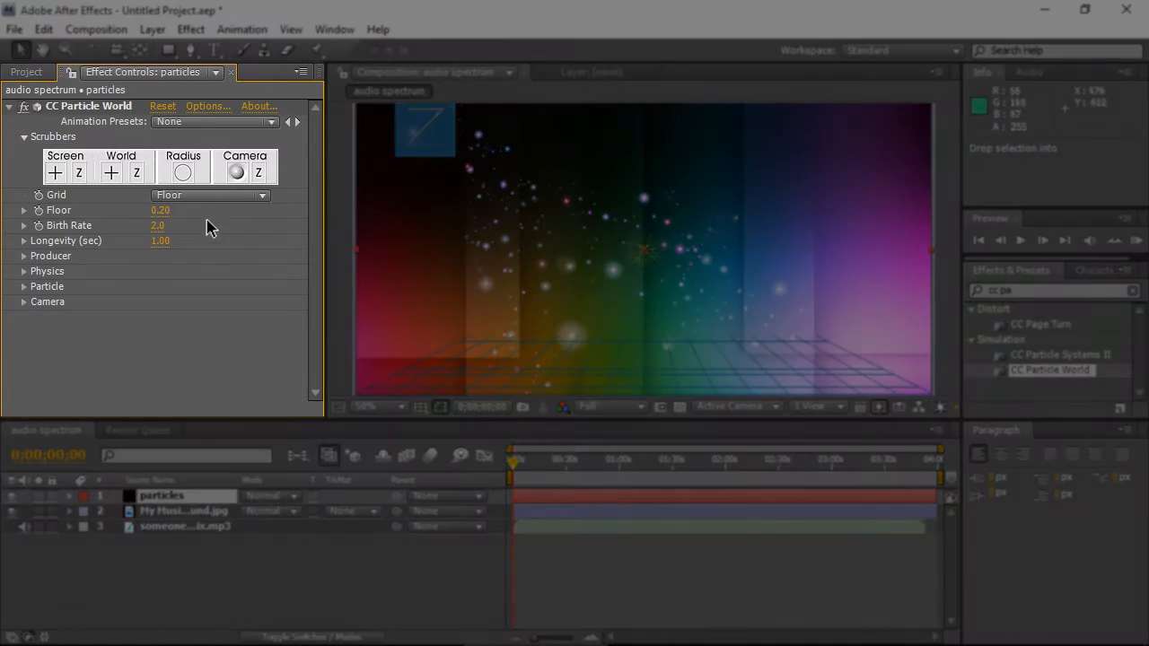
click(192, 197)
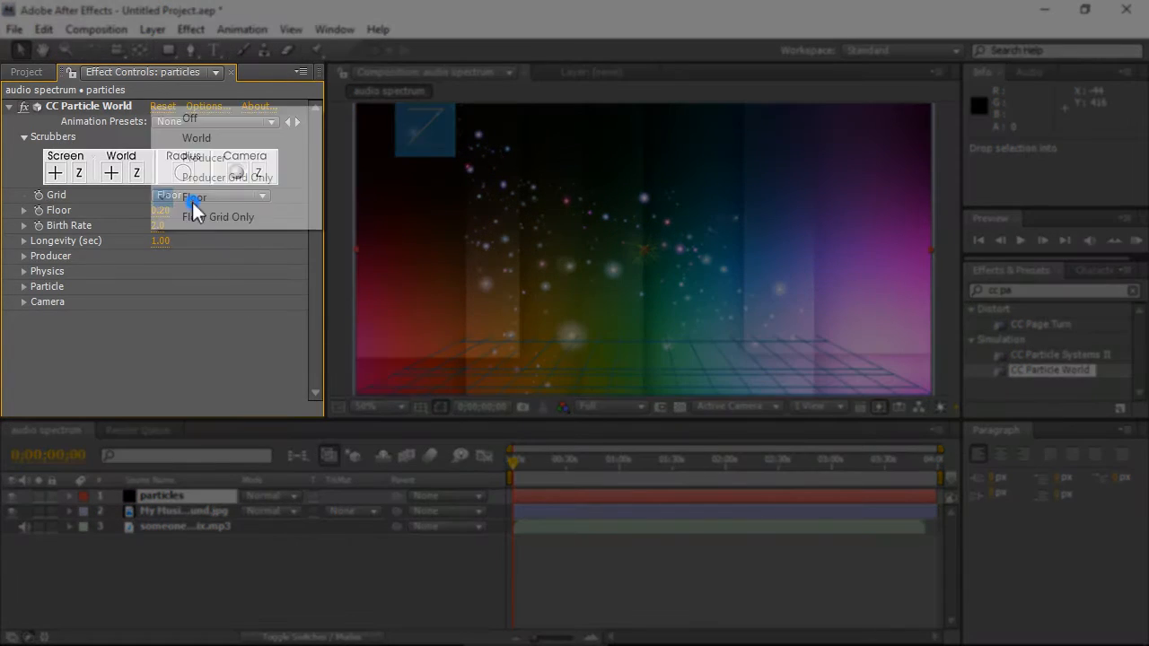
click(191, 117)
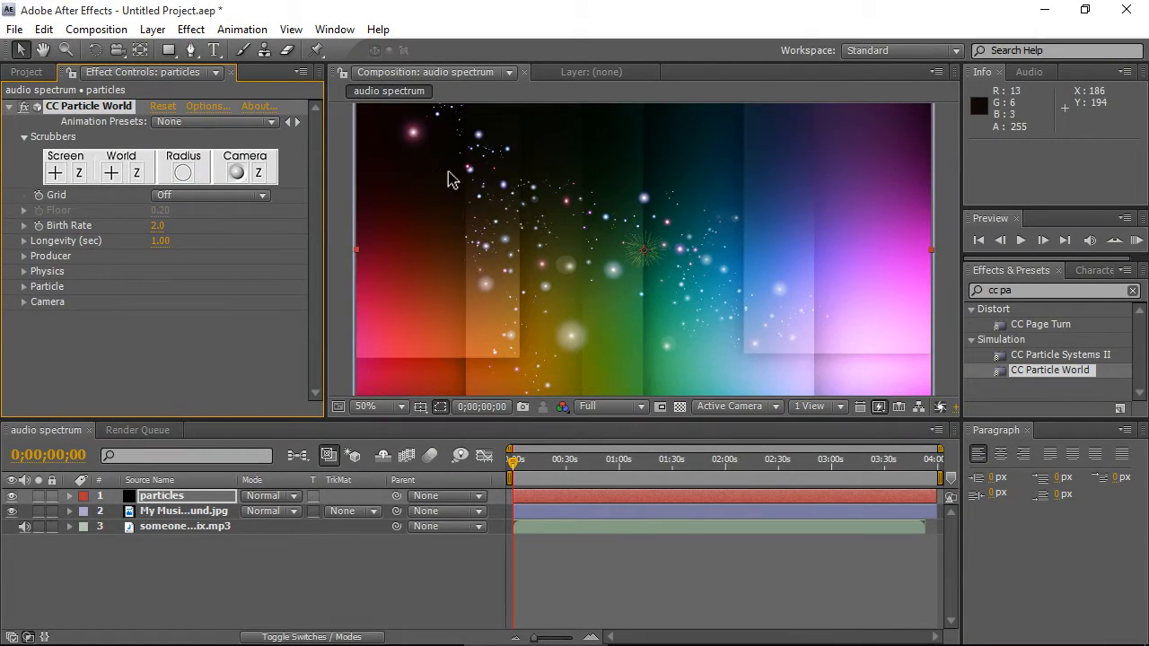
- Set the particle Birth Rate to 0.3
scroll(674, 274, down, 1)
scroll(671, 269, up, 7)
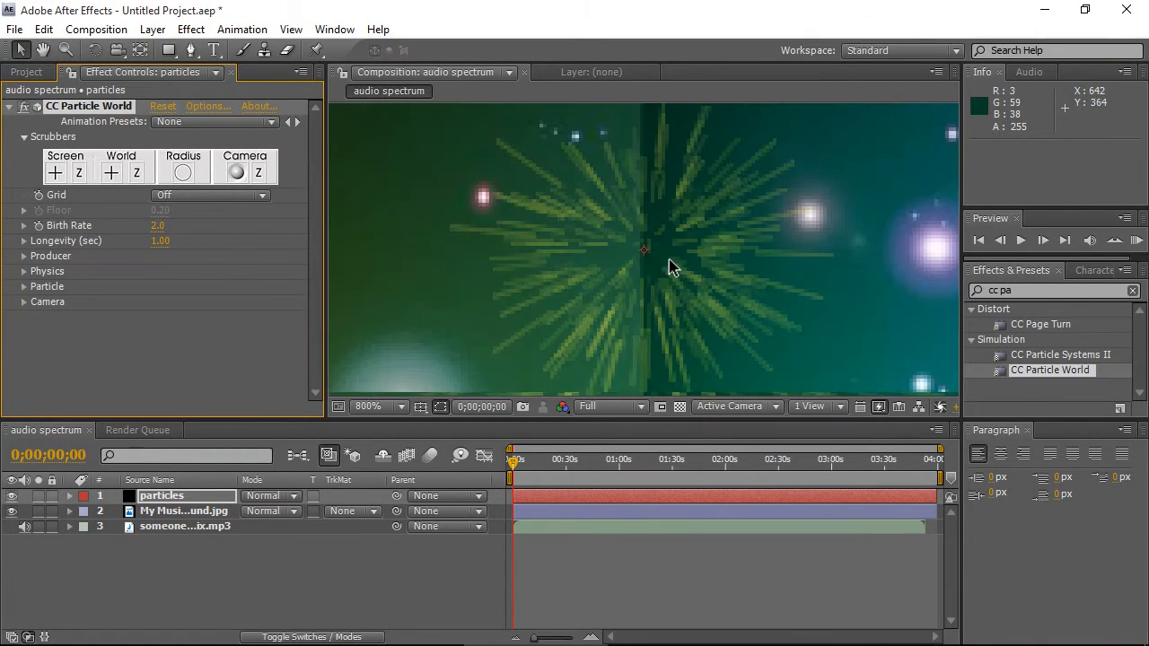
scroll(600, 239, down, 1)
scroll(625, 262, down, 3)
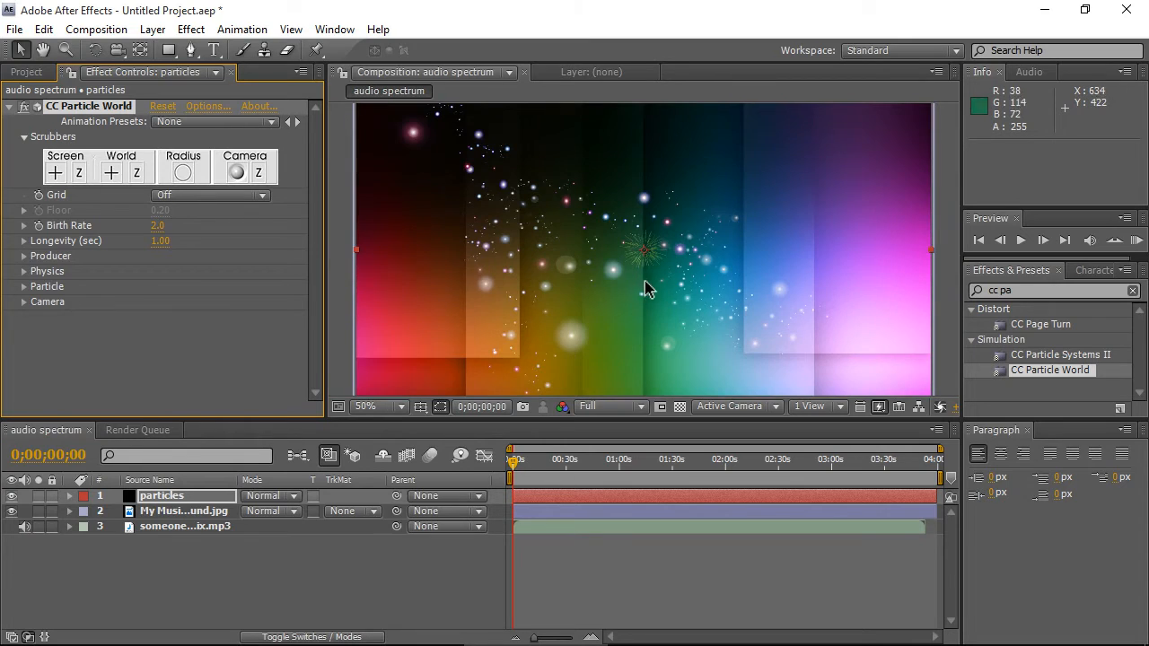
scroll(660, 292, down, 1)
scroll(692, 300, up, 1)
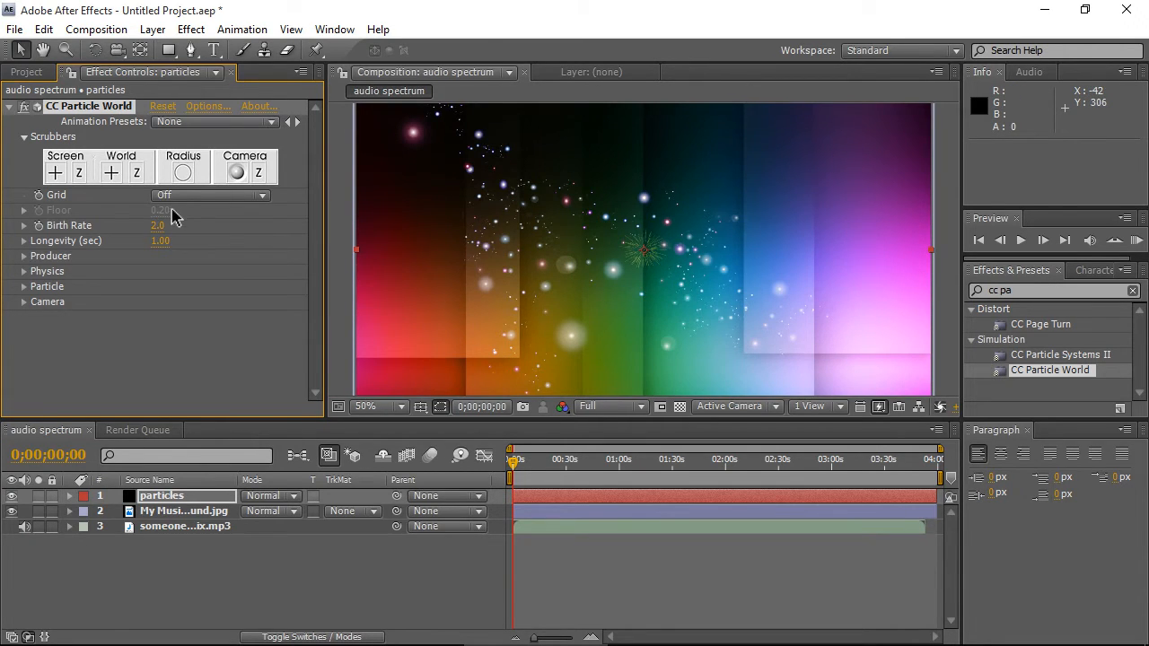
click(158, 232)
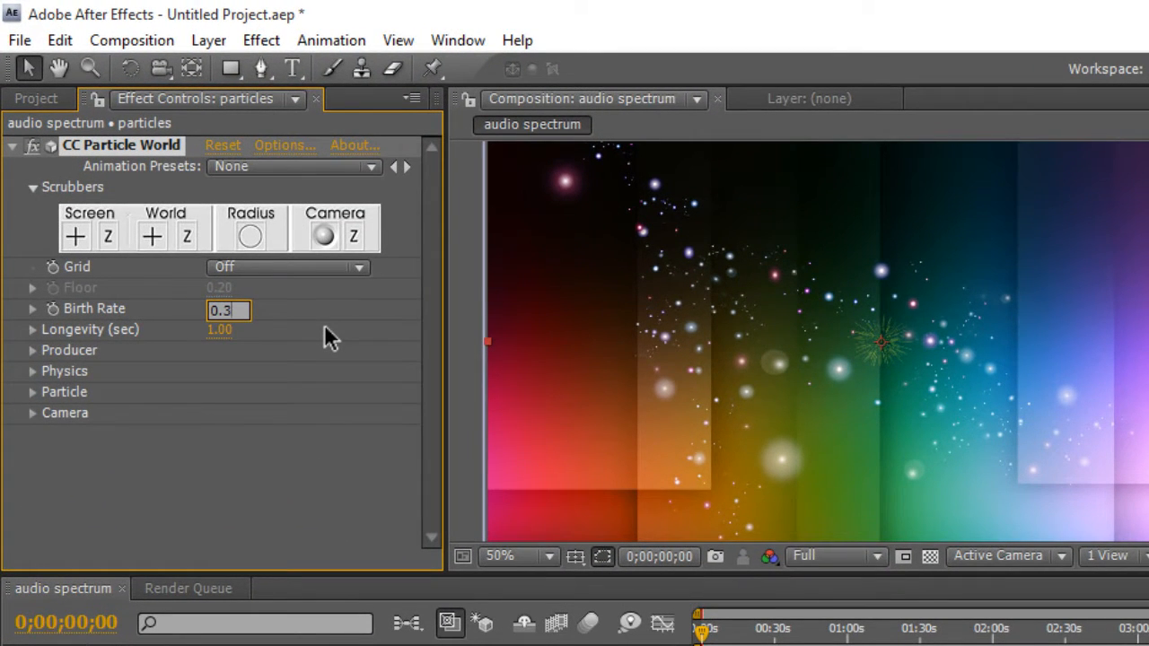
key(Return)
- Set the particle Longevity to 4 seconds
click(219, 329)
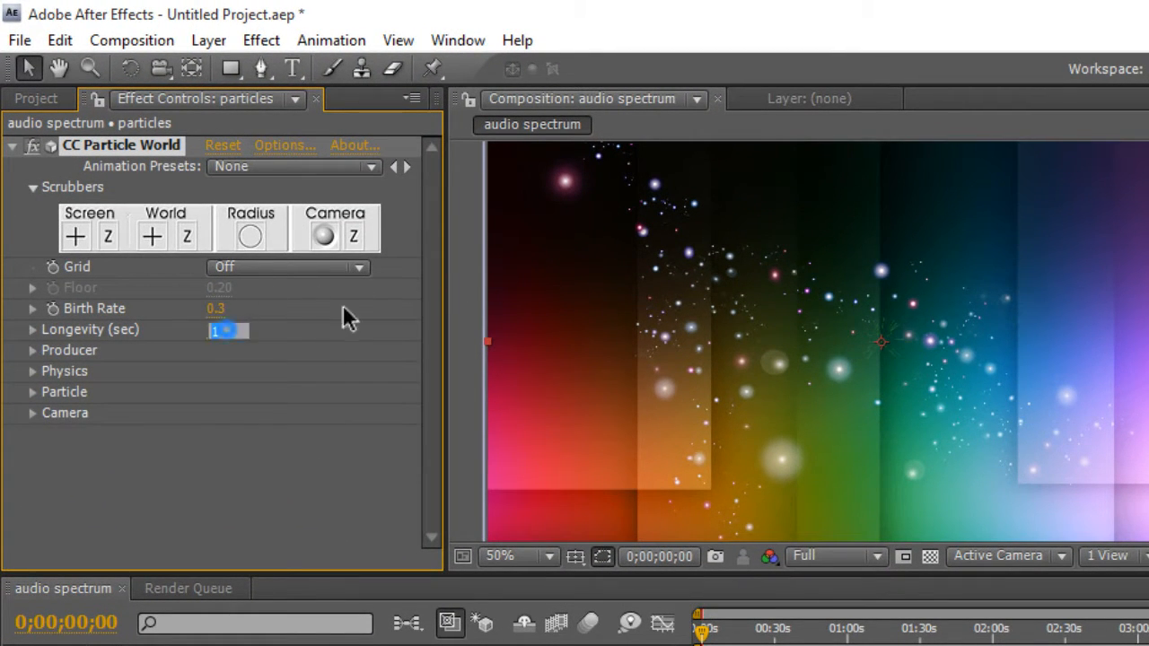
text(4)
key(Return)
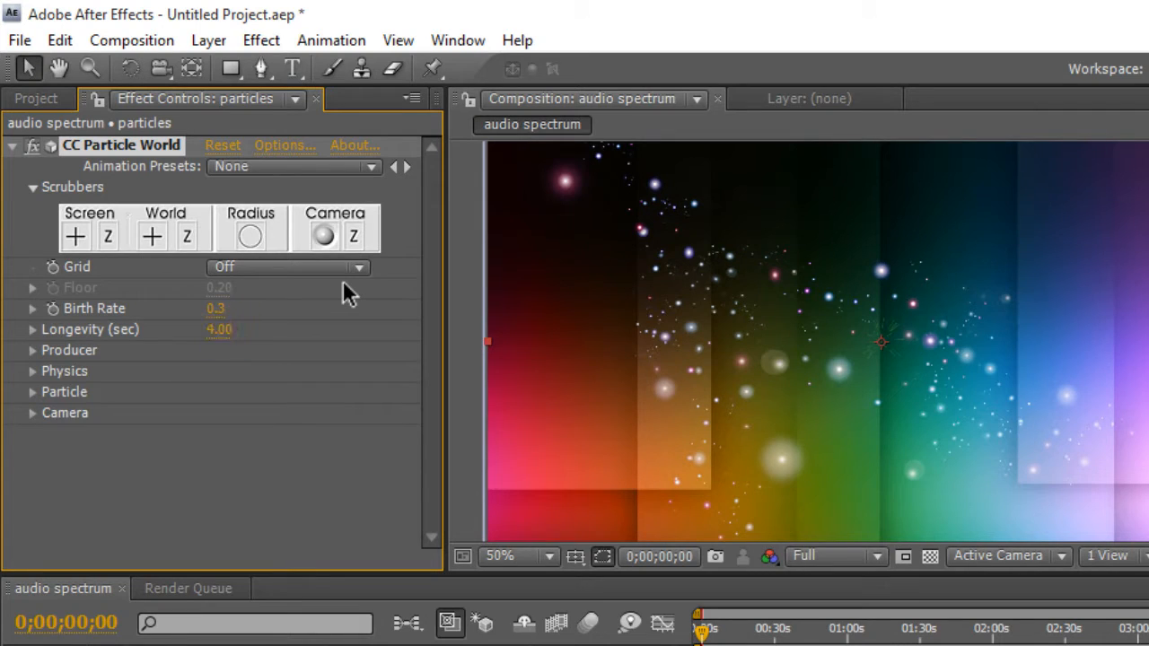
- Set the Producer's Radius X, Radius Y and Radius Z to 0.5
click(32, 350)
click(215, 434)
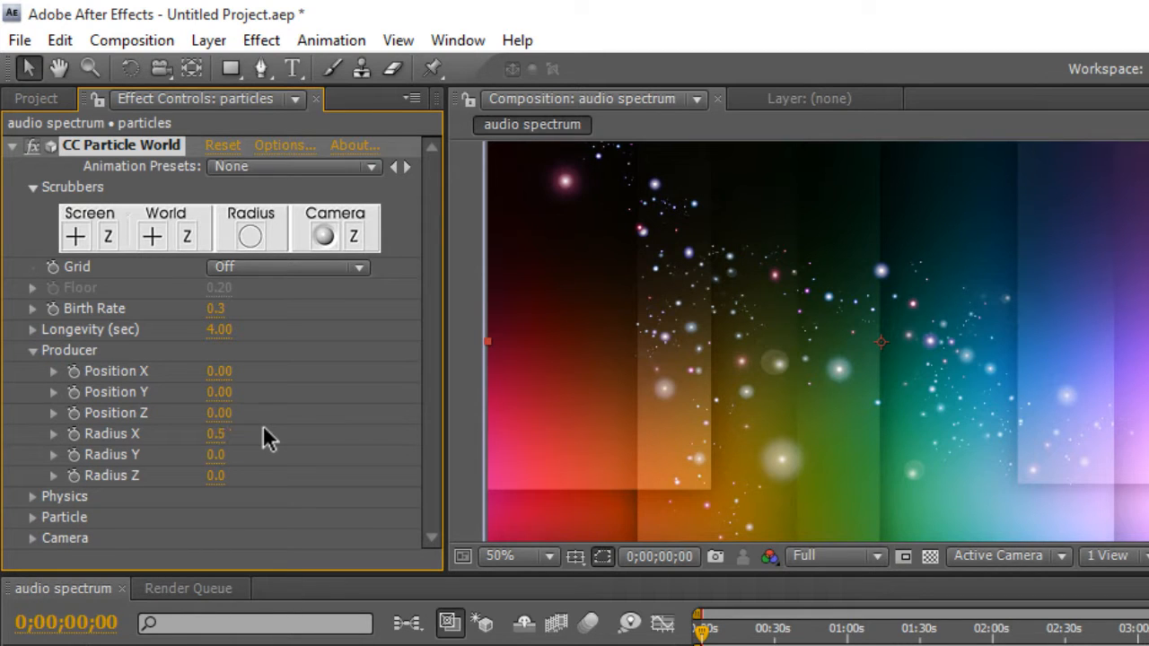
click(215, 455)
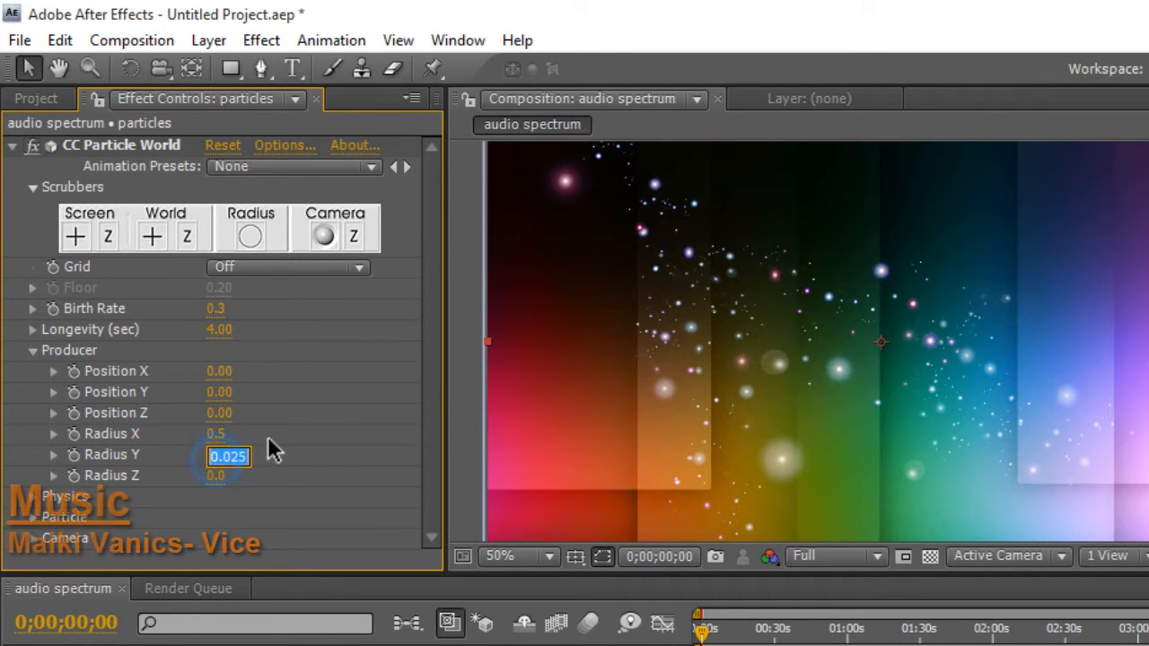
text(0.5)
key(Return)
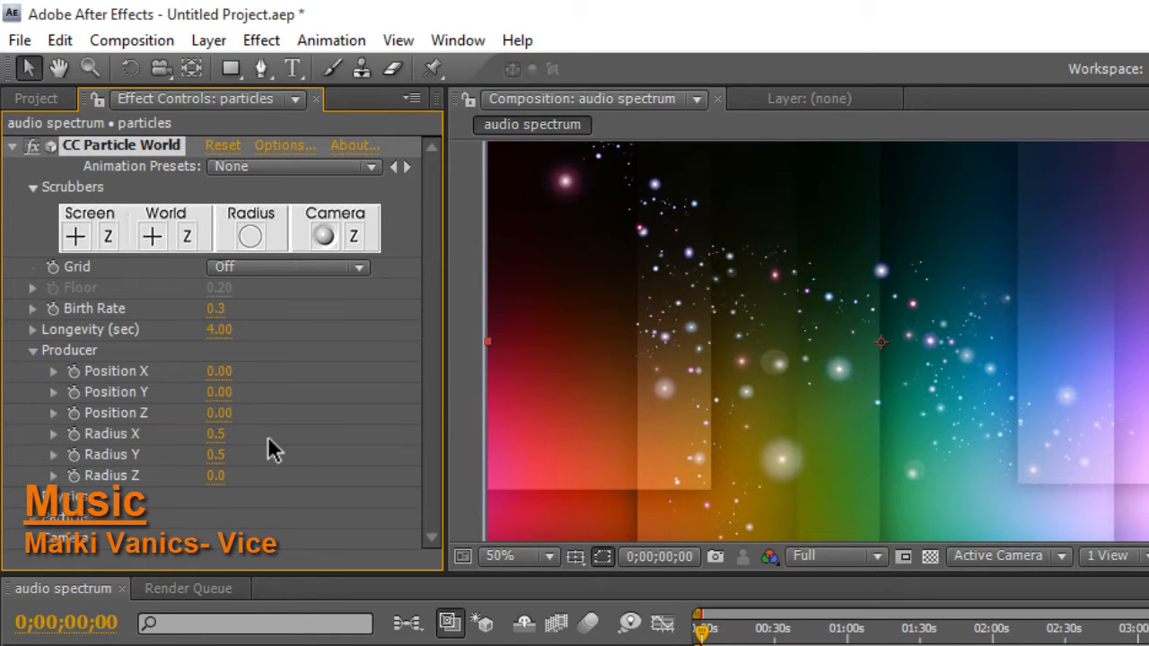
click(220, 477)
text(0.5)
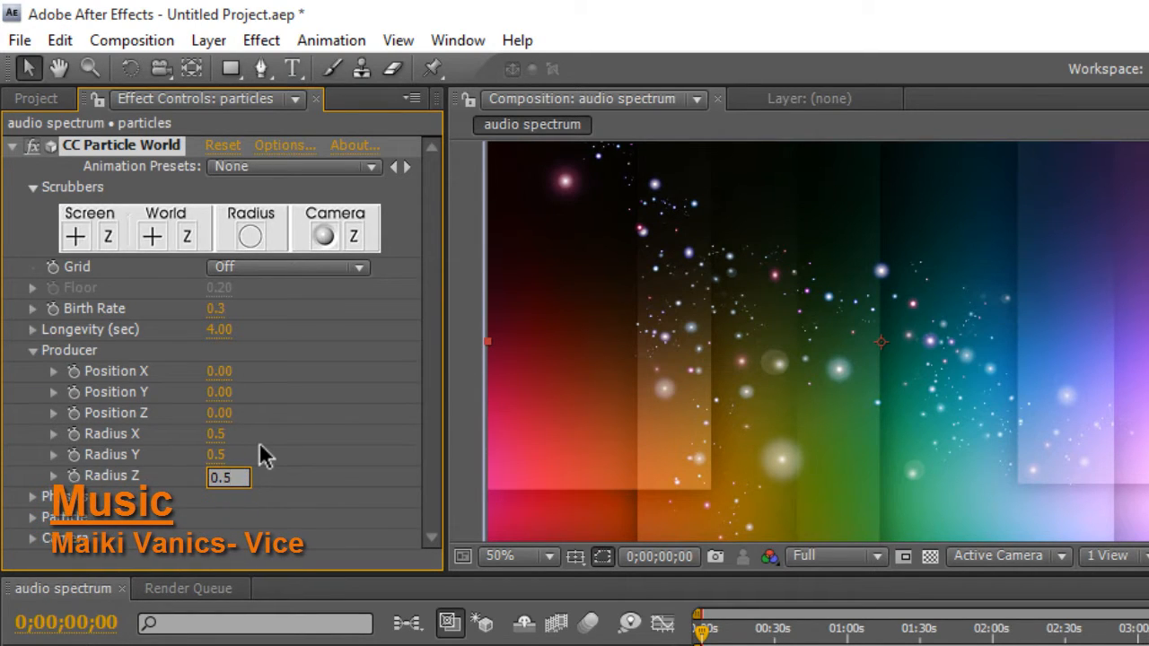
key(Return)
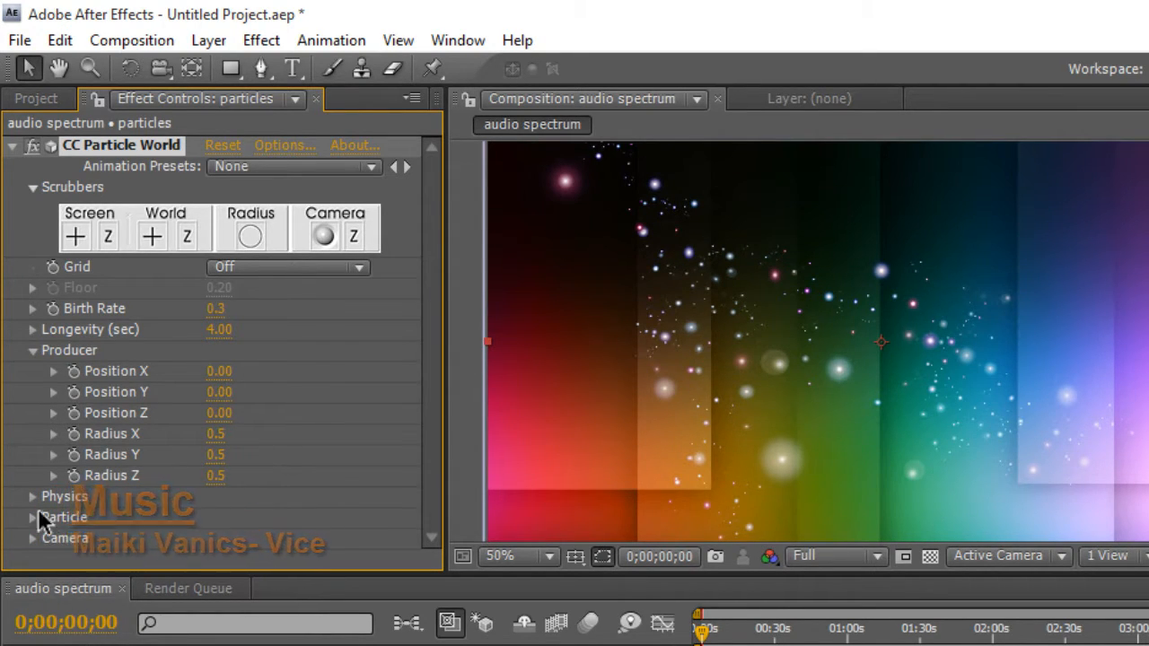
- Change the Physics animation type to Twirl
click(32, 496)
click(260, 432)
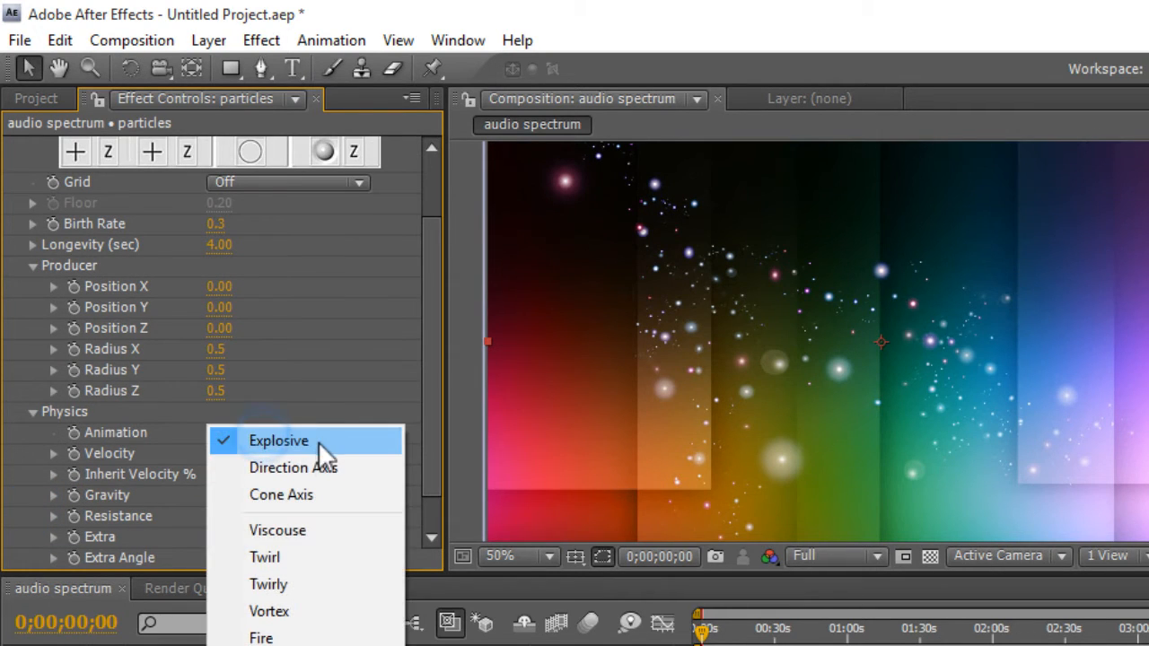
click(310, 548)
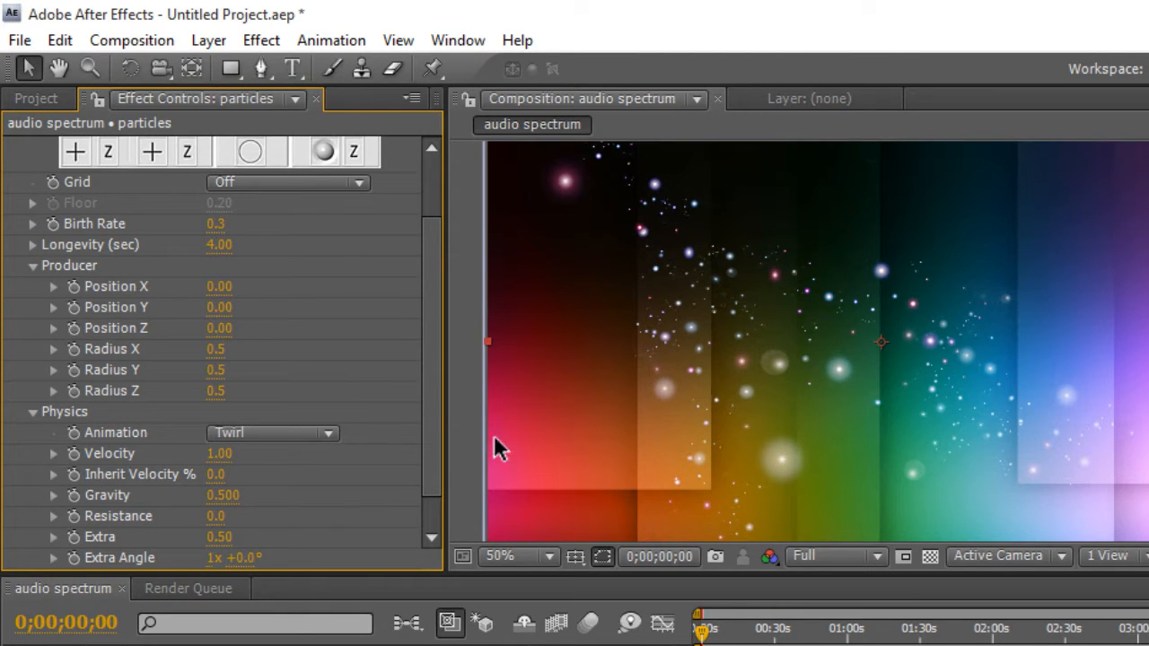
- Set the Physics Velocity to 0.01 and collapse the Physics and Producer groups
click(227, 454)
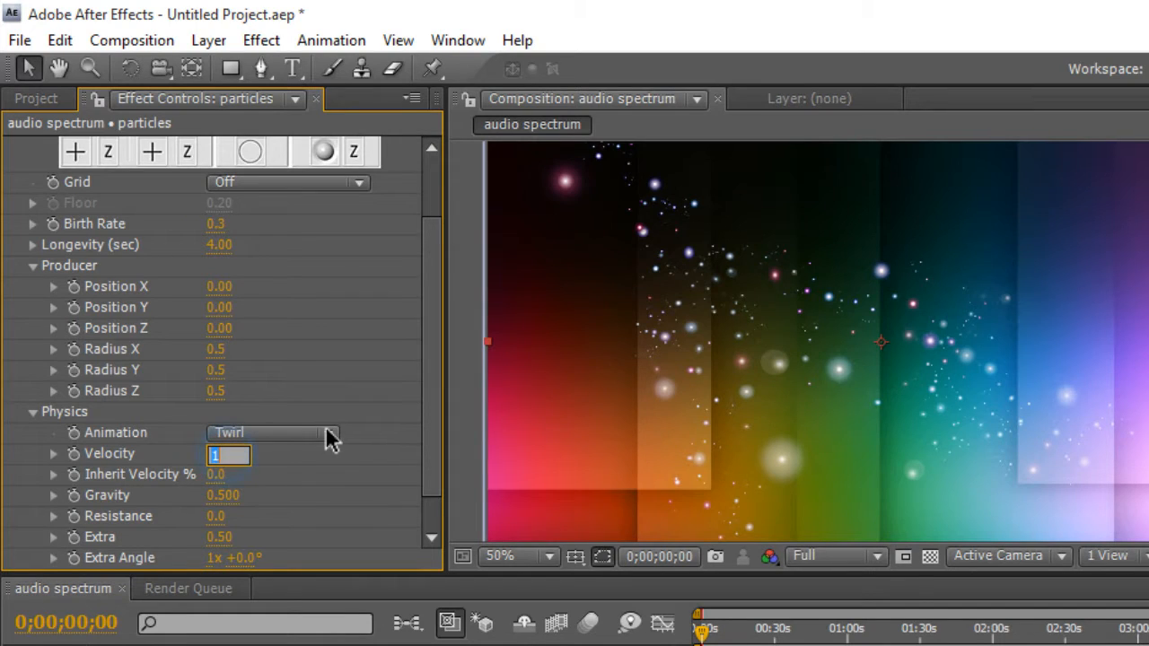
key(Return)
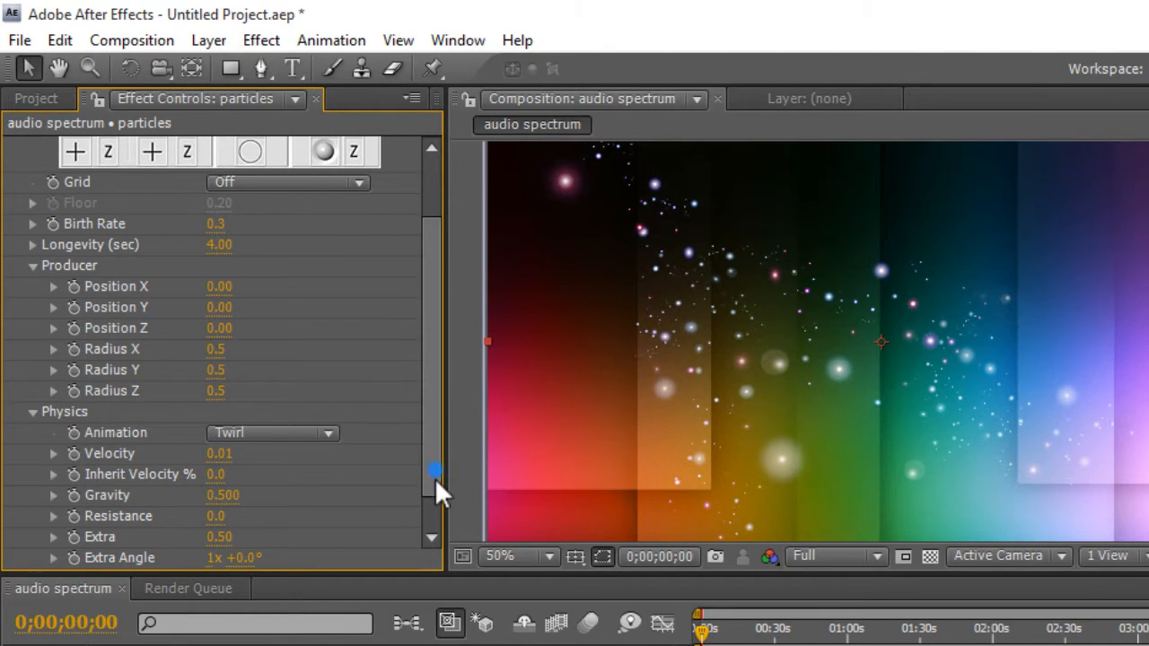
drag(435, 477, 434, 499)
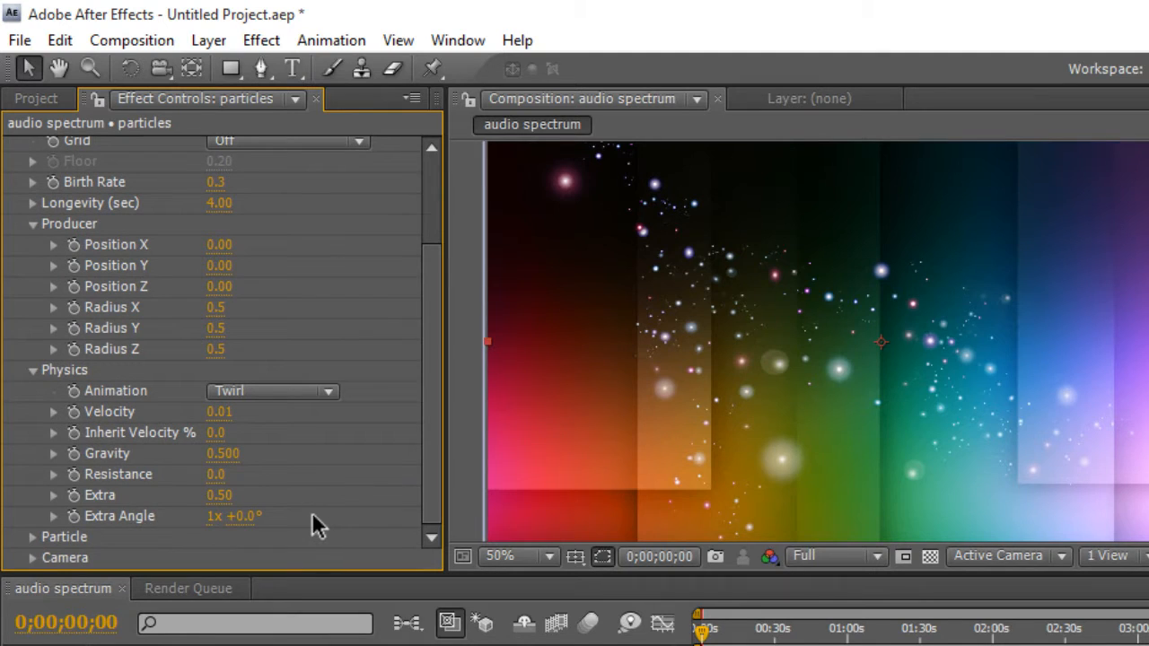
click(30, 371)
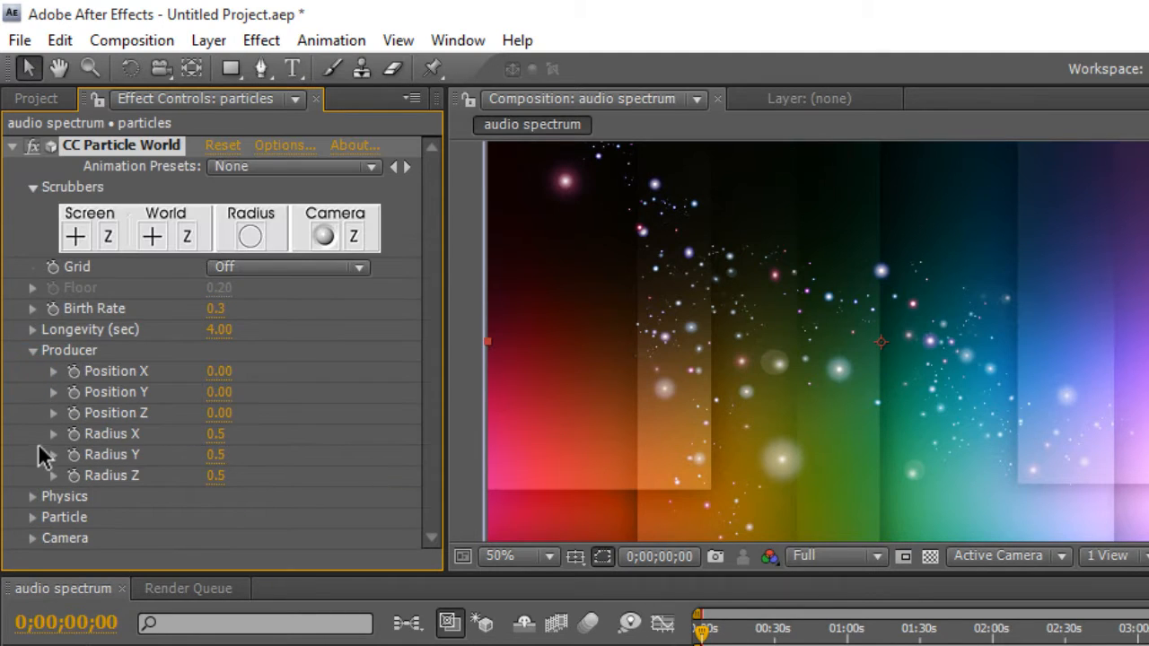
click(33, 351)
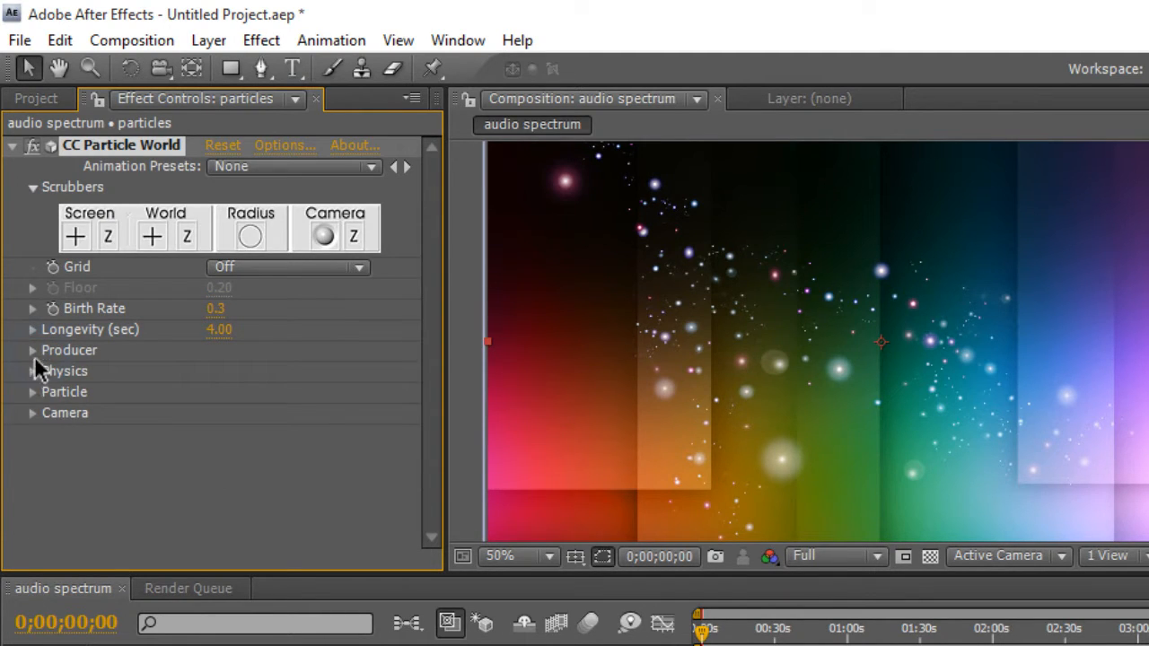
- Set the CC Particle World particle type to Lens Convex
click(33, 351)
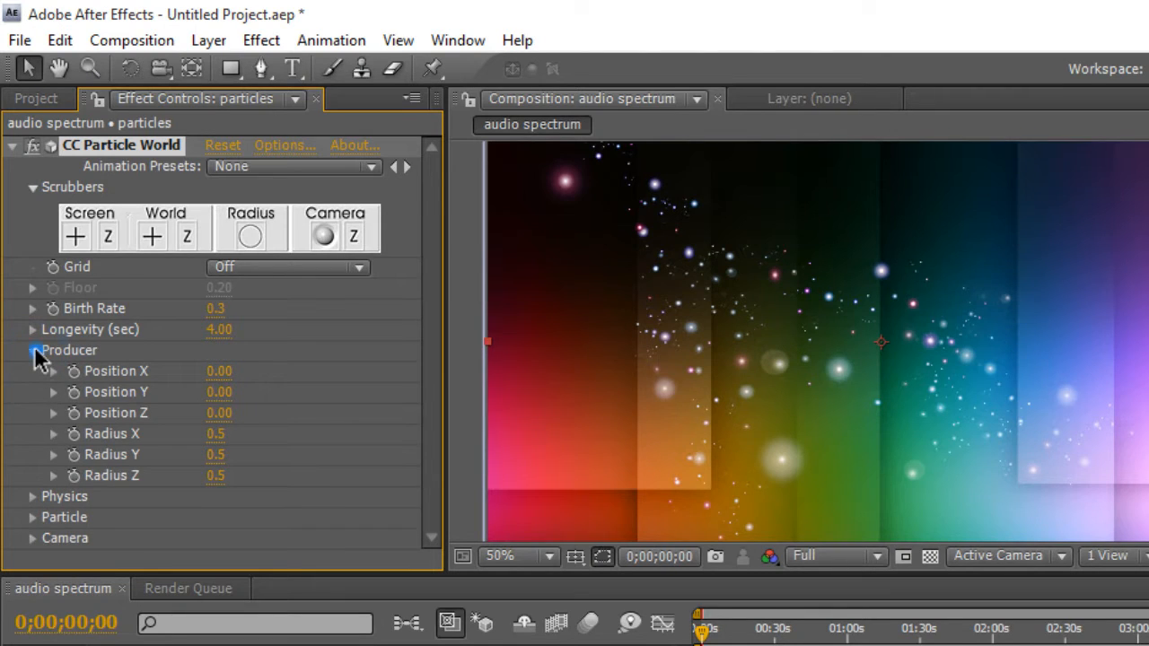
click(34, 351)
click(33, 392)
scroll(179, 422, down, 4)
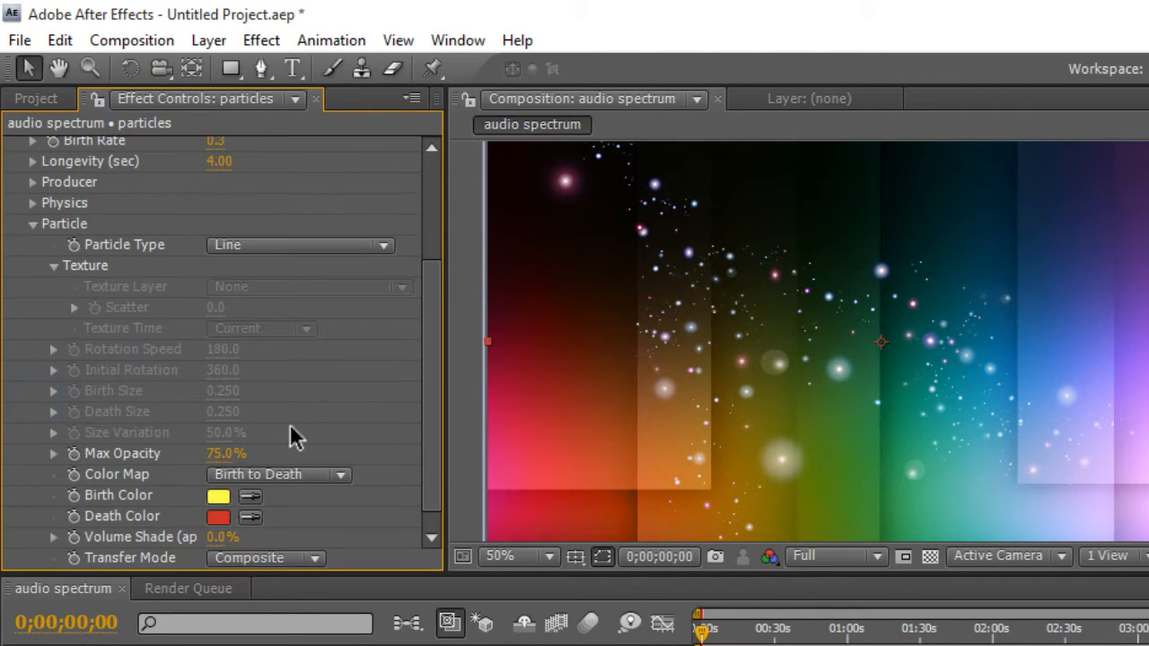
click(296, 257)
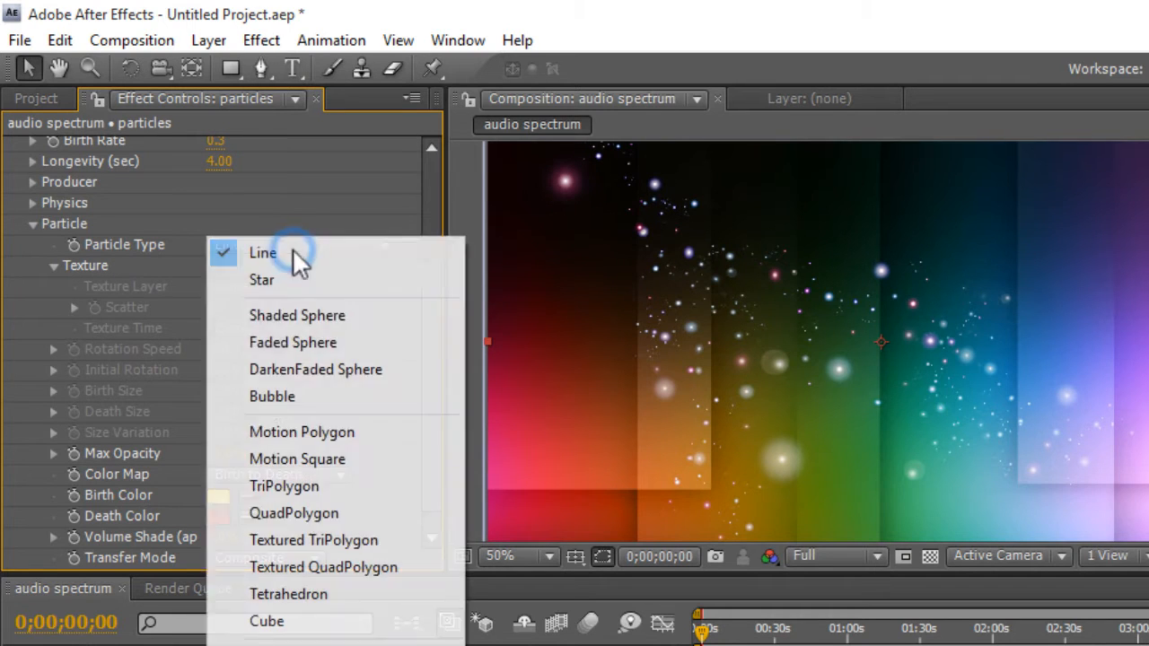
click(350, 637)
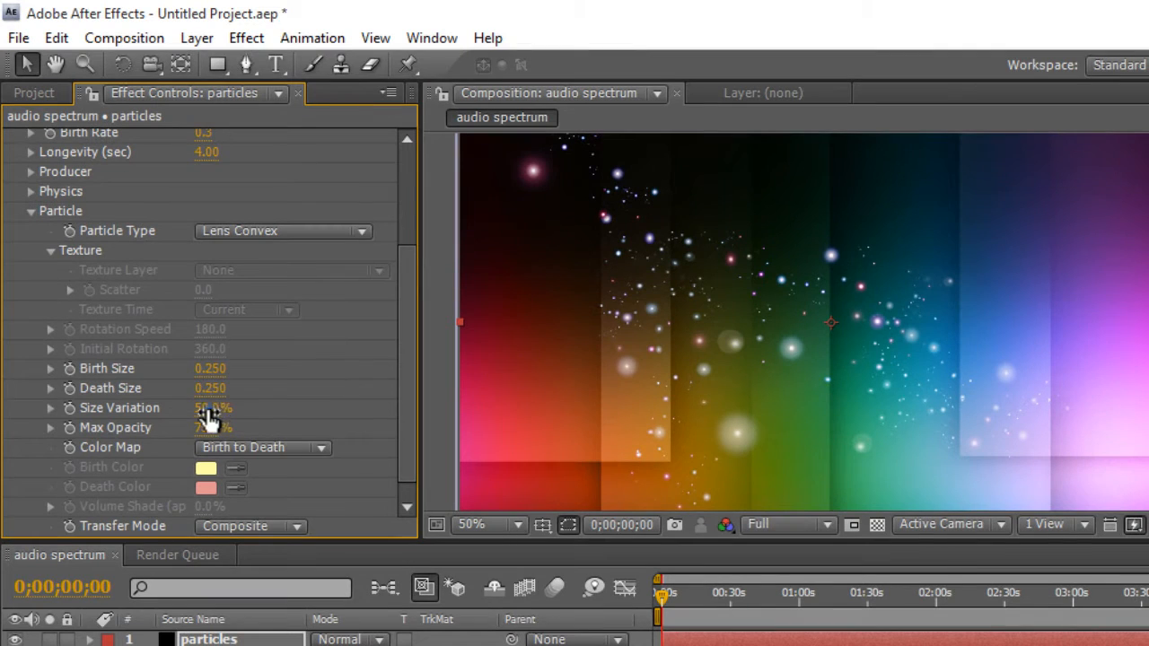
- Set the particle Size Variation to 20% and Max Opacity to 50%
click(208, 412)
text(20)
key(Return)
click(213, 427)
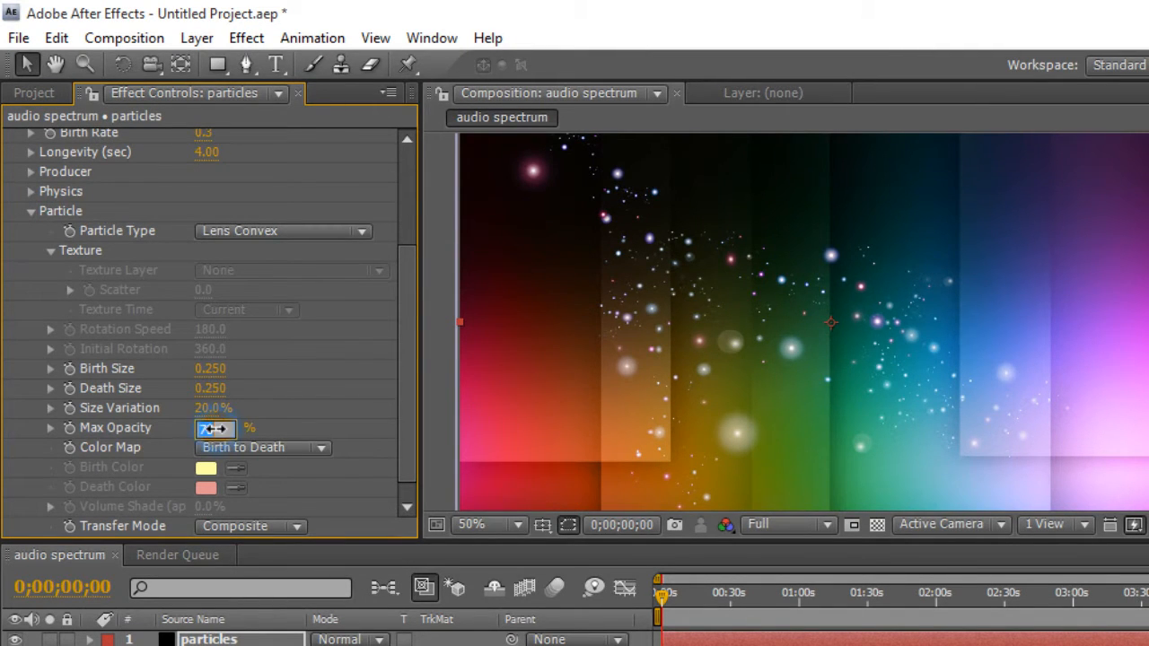
text(50)
key(Return)
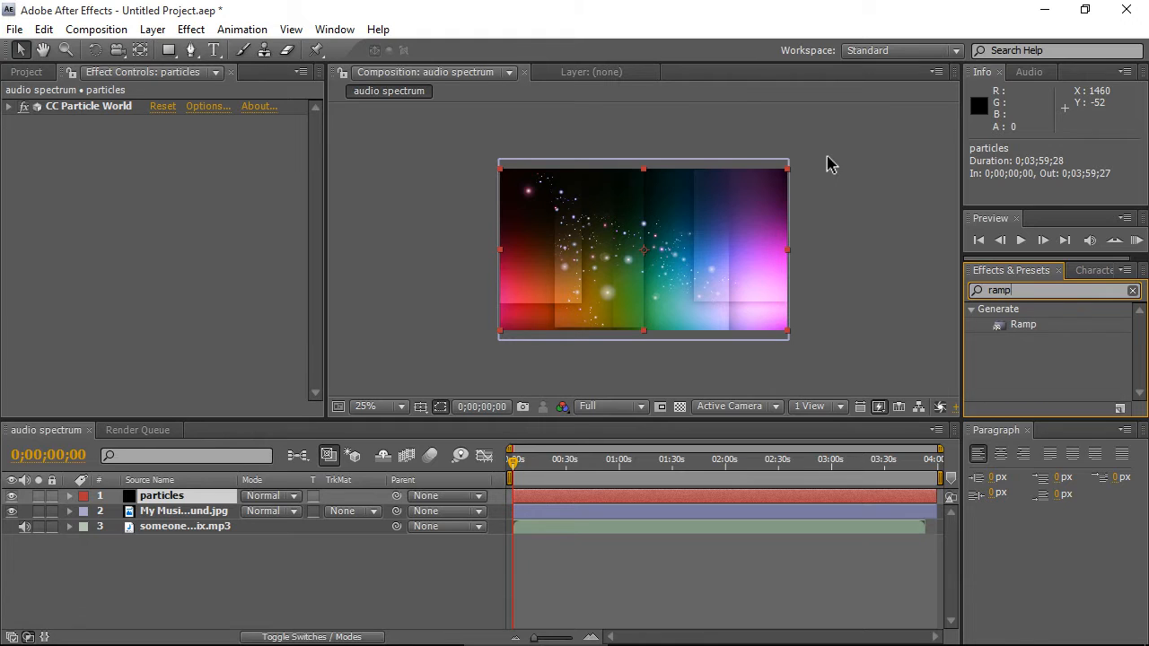
- Apply the Ramp effect to the particles layer and set its Start Color to yellow D2C425
drag(1023, 325, 123, 264)
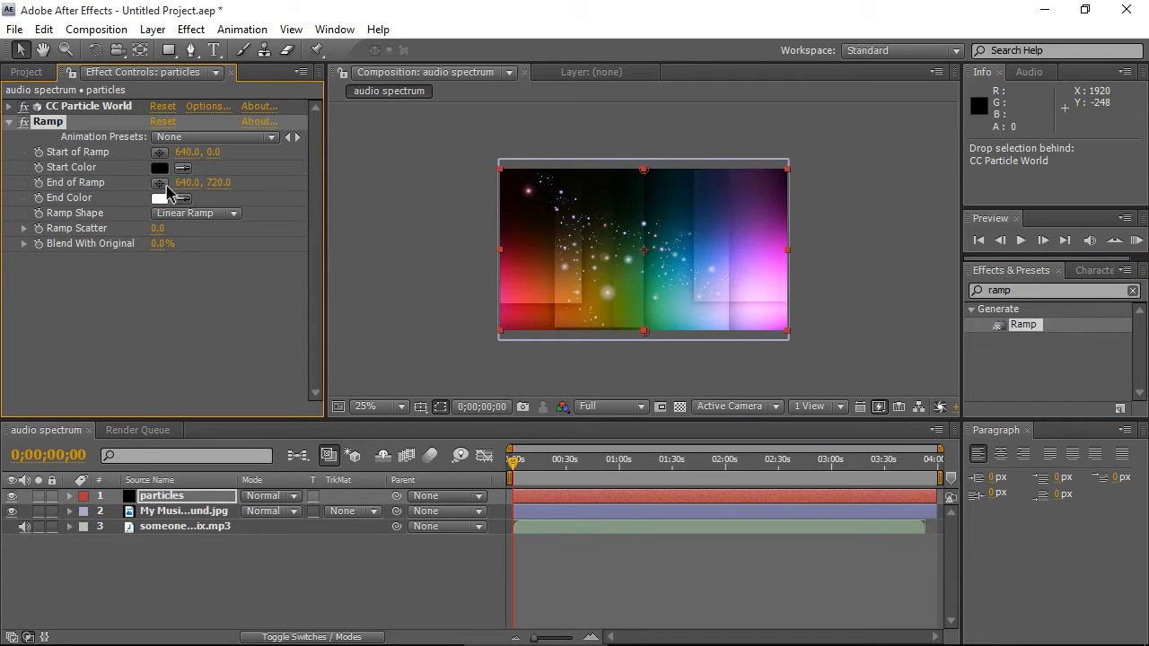
click(159, 169)
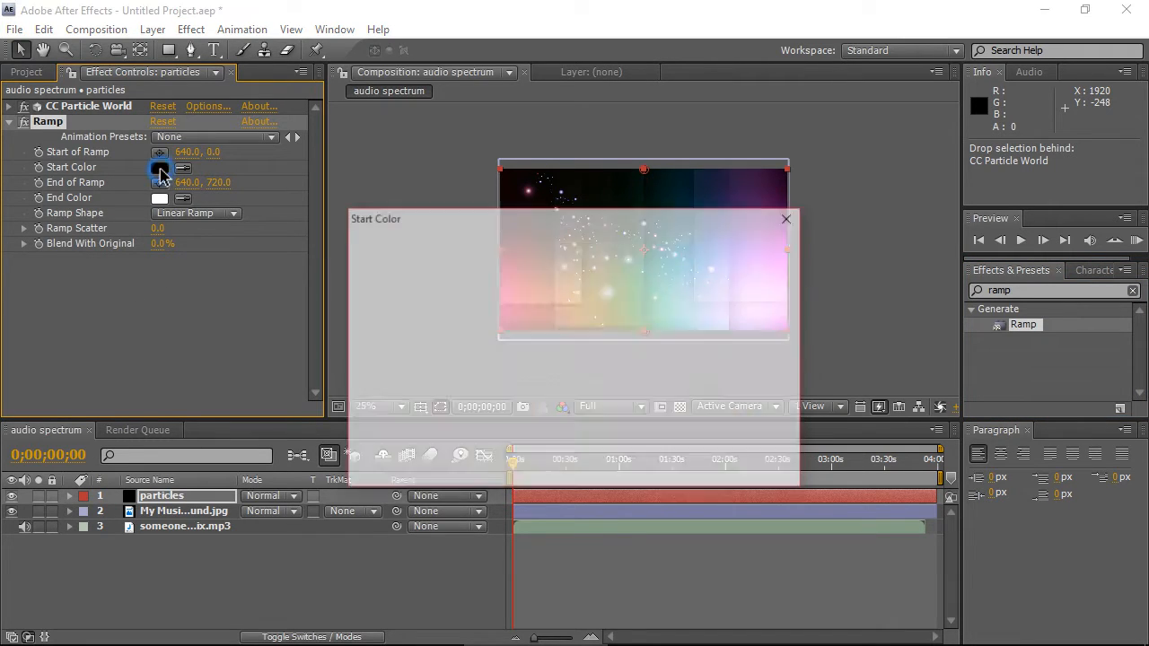
drag(614, 449, 613, 437)
drag(575, 315, 547, 284)
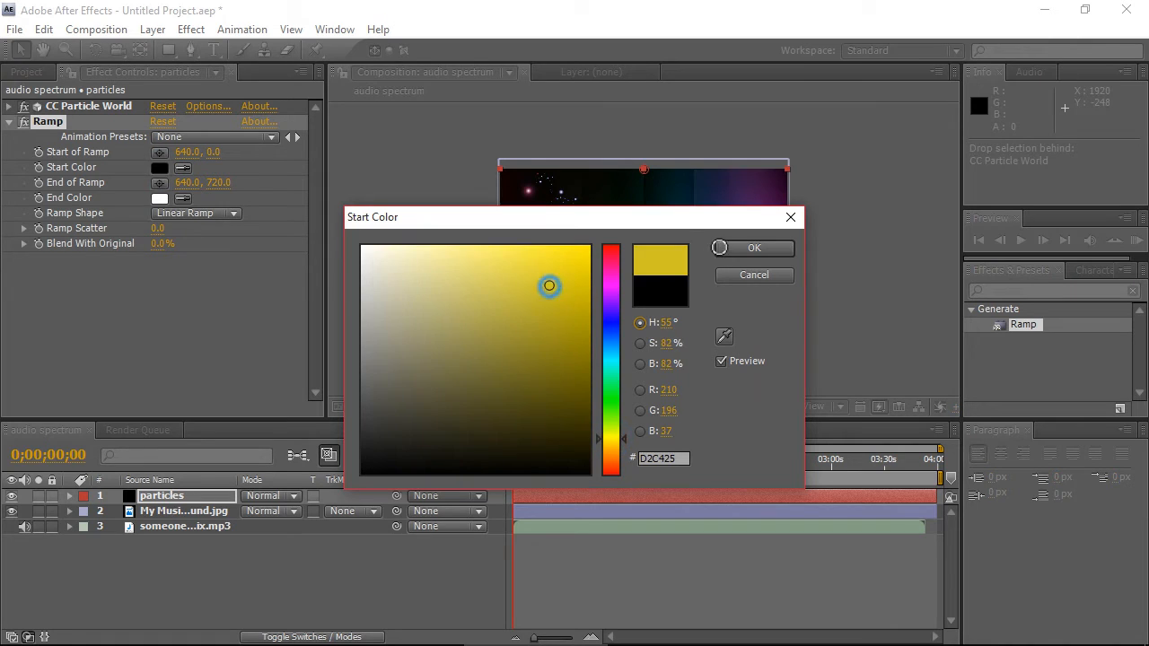
click(738, 250)
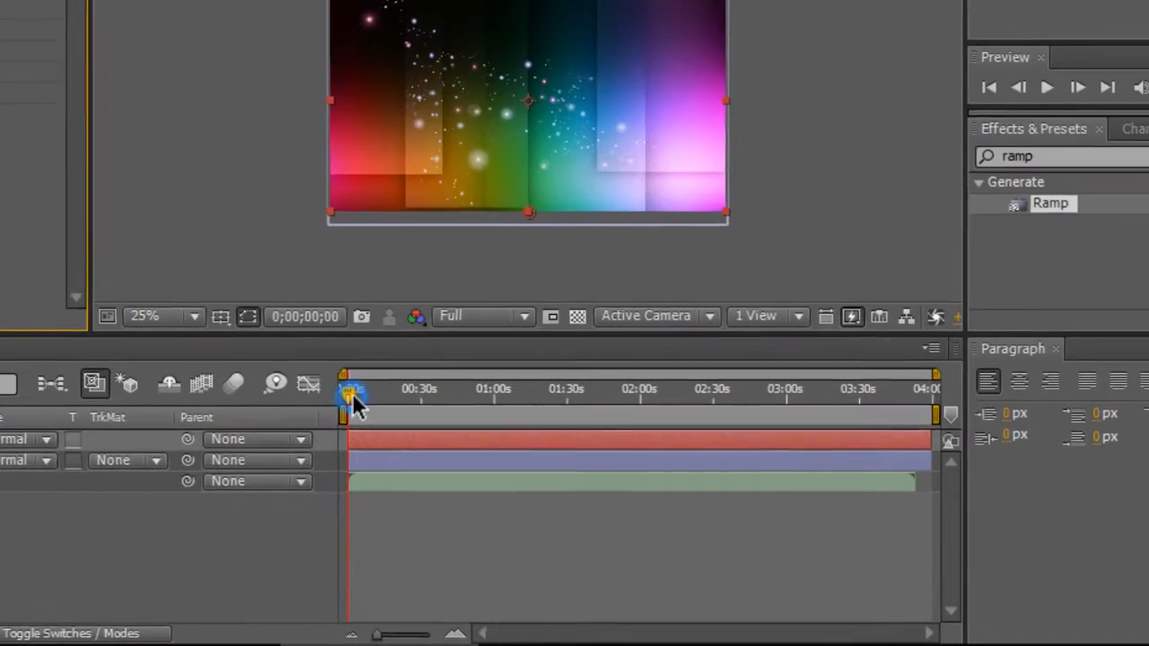
- Move the current time to about 0;00;14;06 and set the Ramp Scatter to 6.3
drag(513, 461, 524, 464)
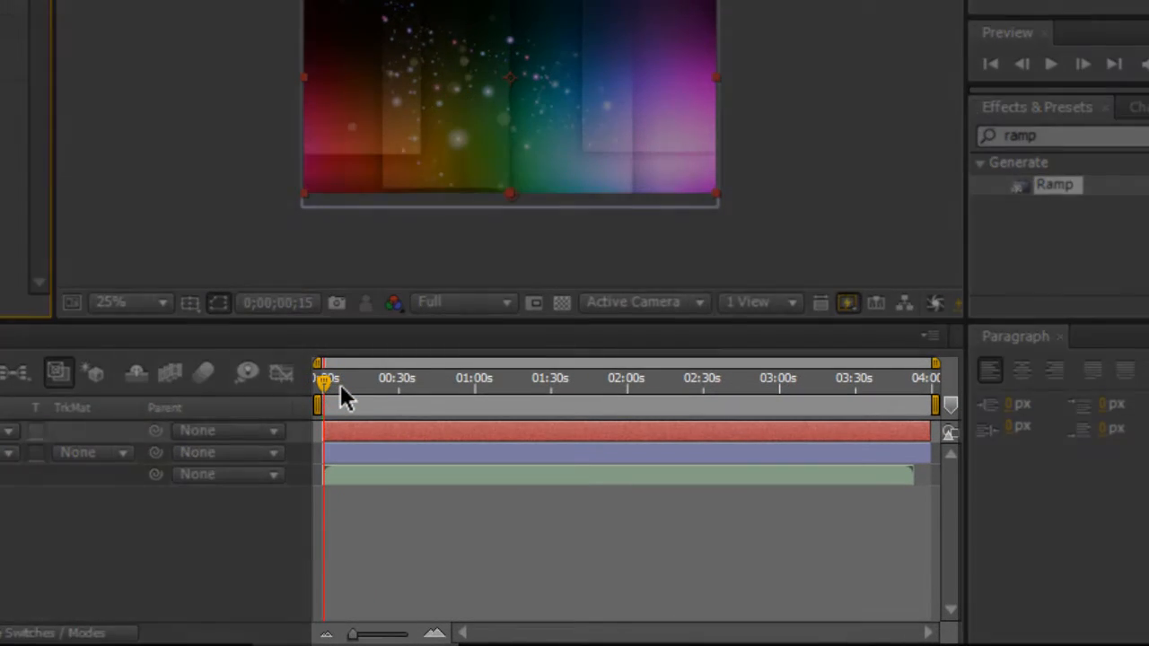
drag(340, 385, 341, 384)
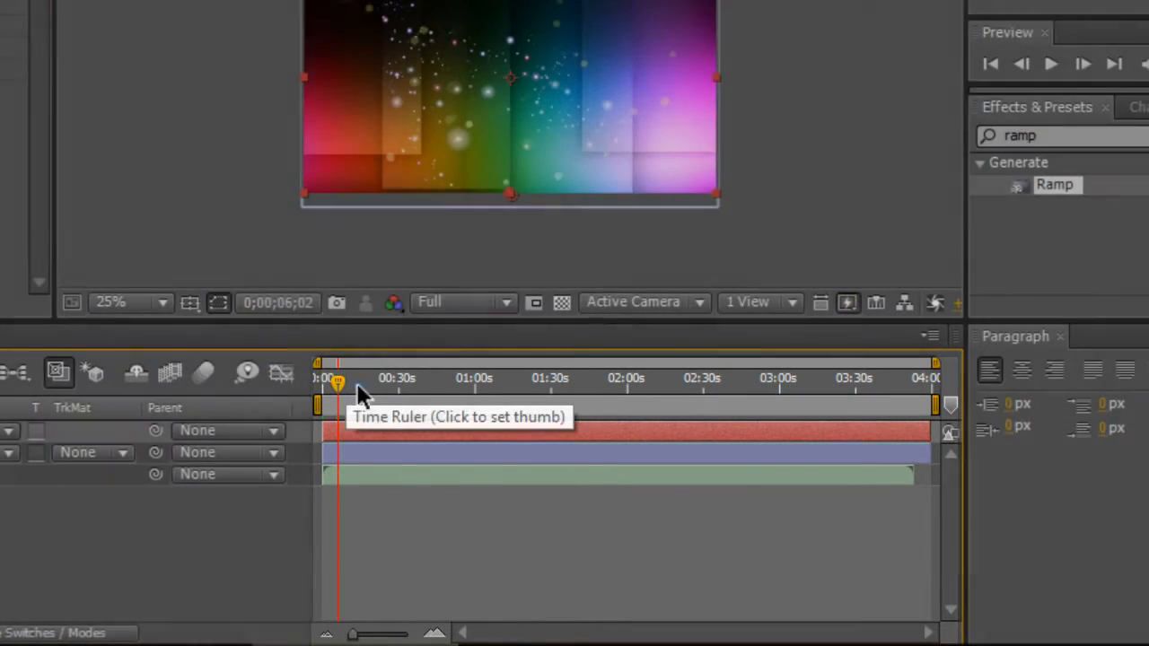
click(358, 386)
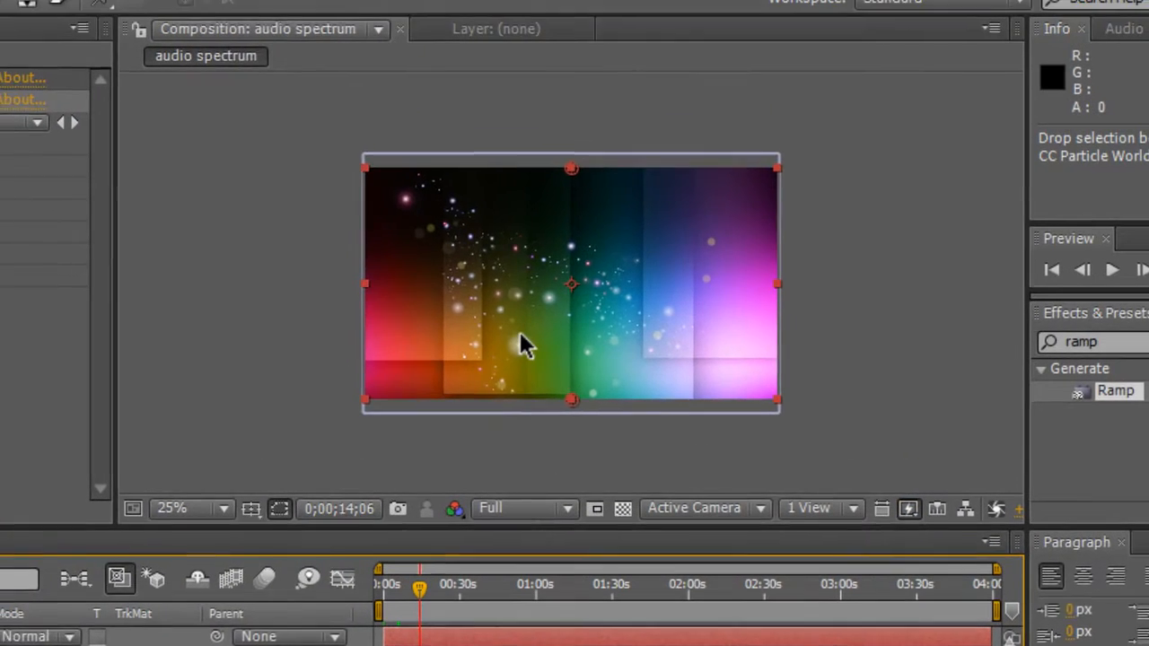
scroll(459, 126, up, 2)
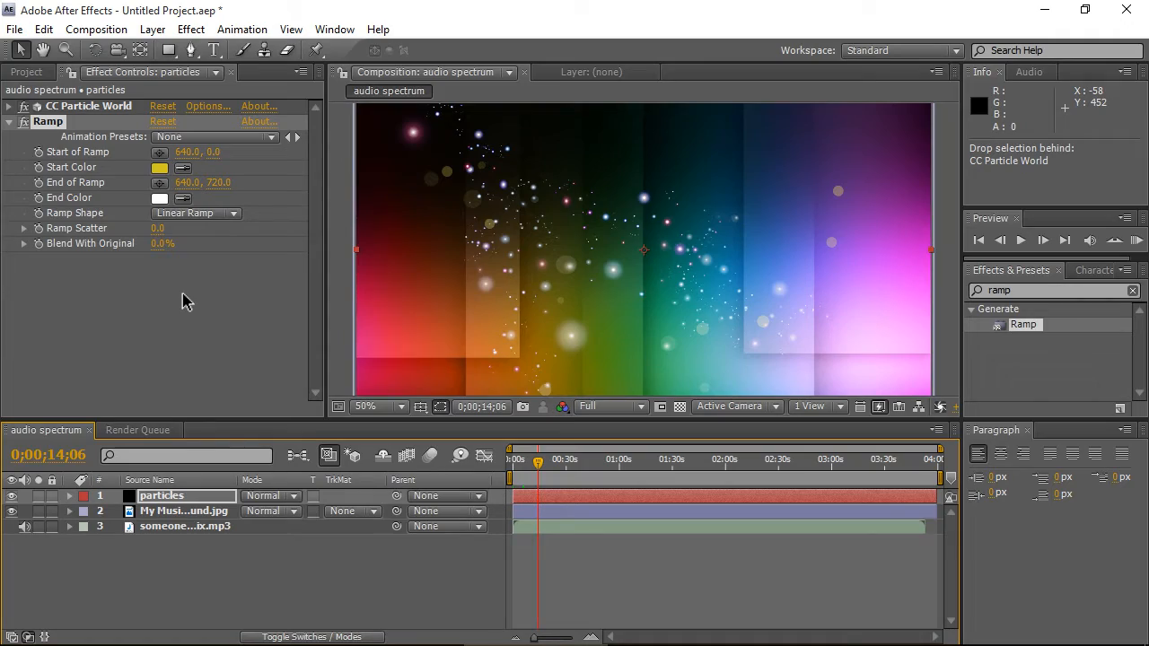
click(160, 230)
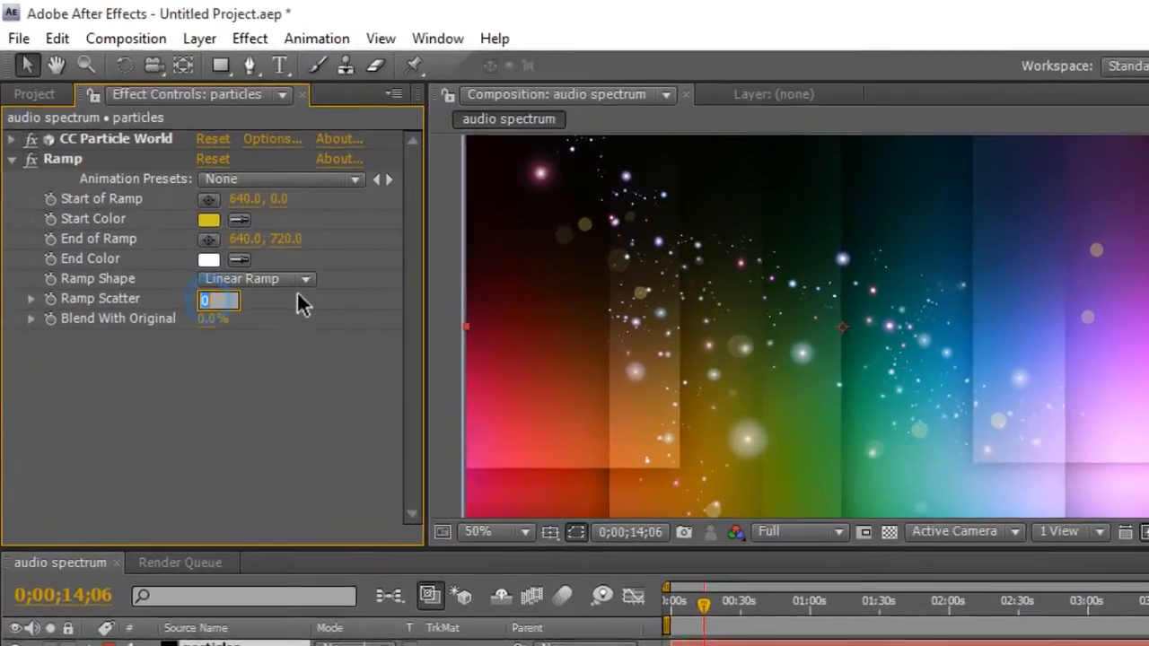
text(6.3)
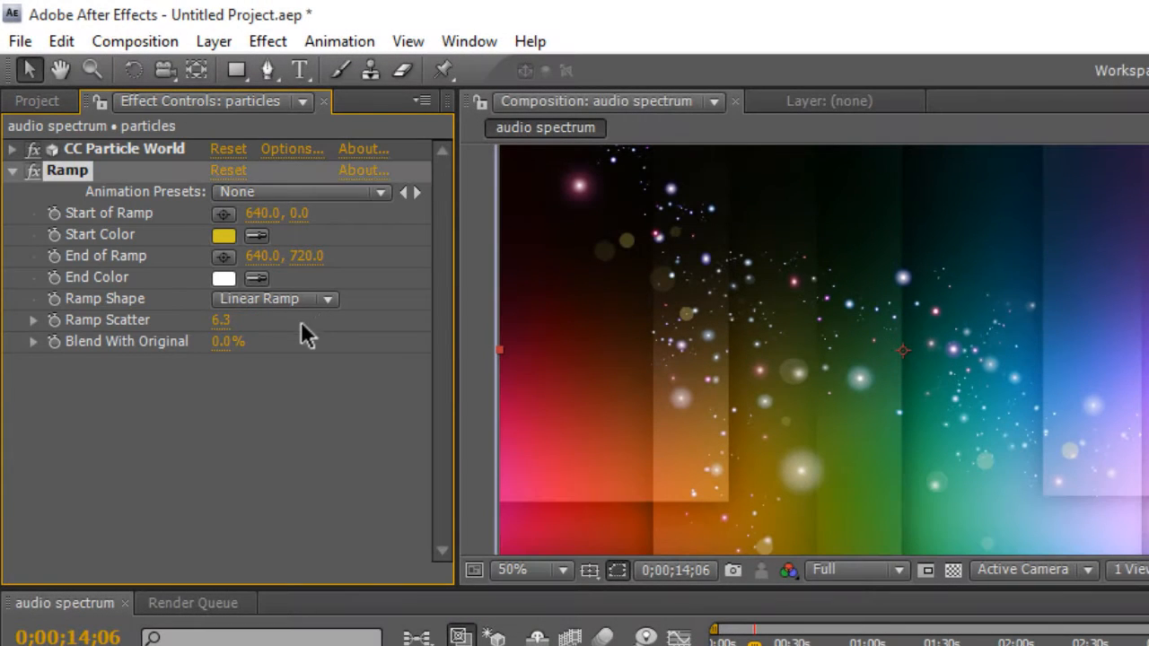
click(267, 461)
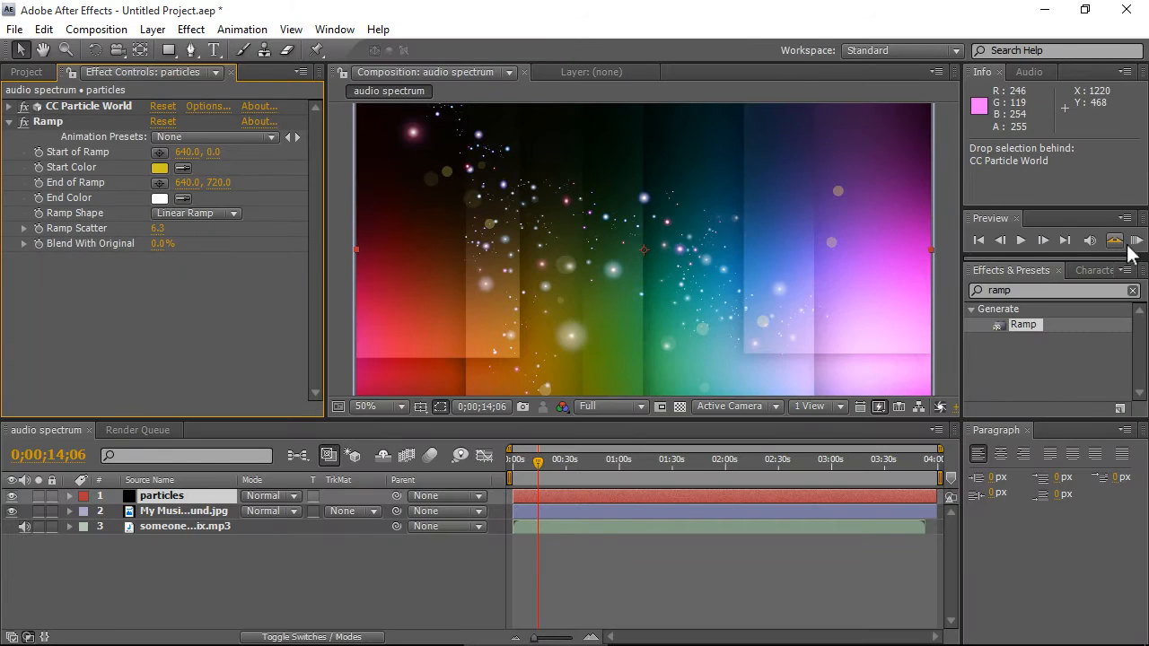
- Set the composition preview resolution to Half and RAM-preview the composition
click(1136, 241)
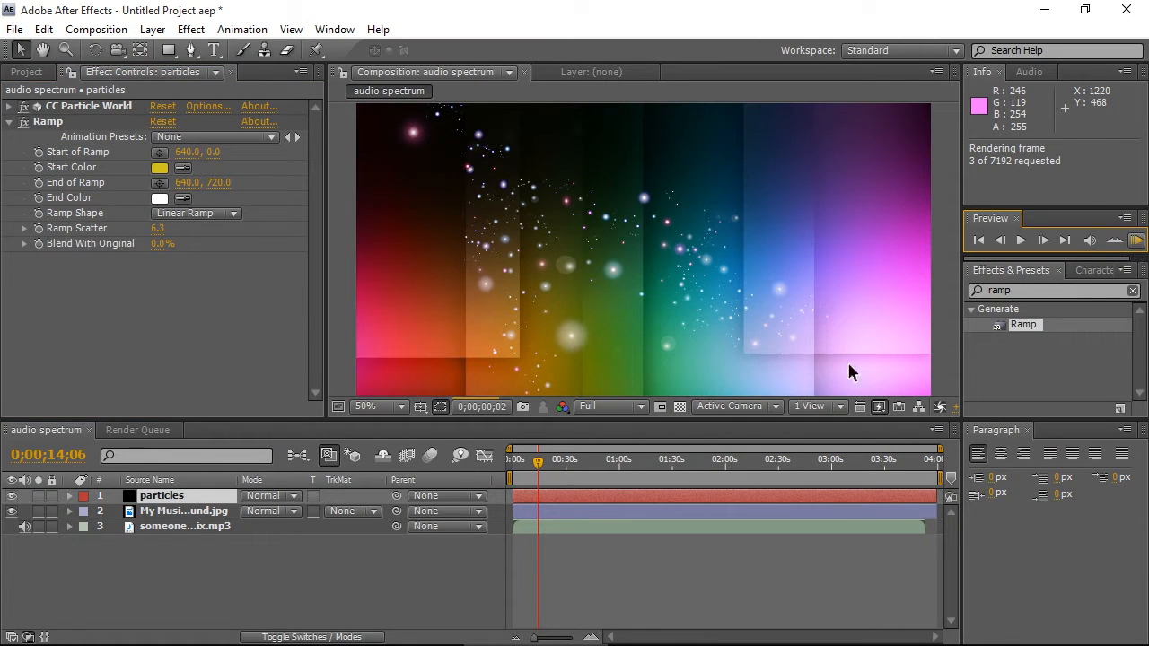
click(598, 405)
click(617, 474)
click(1136, 240)
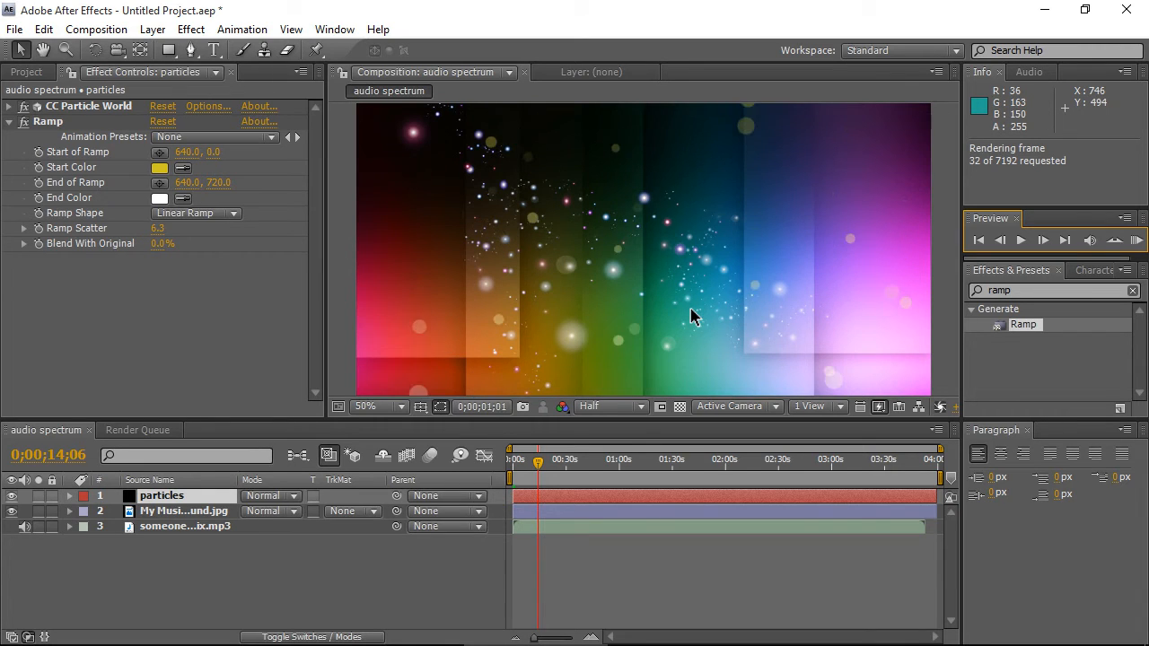
click(163, 331)
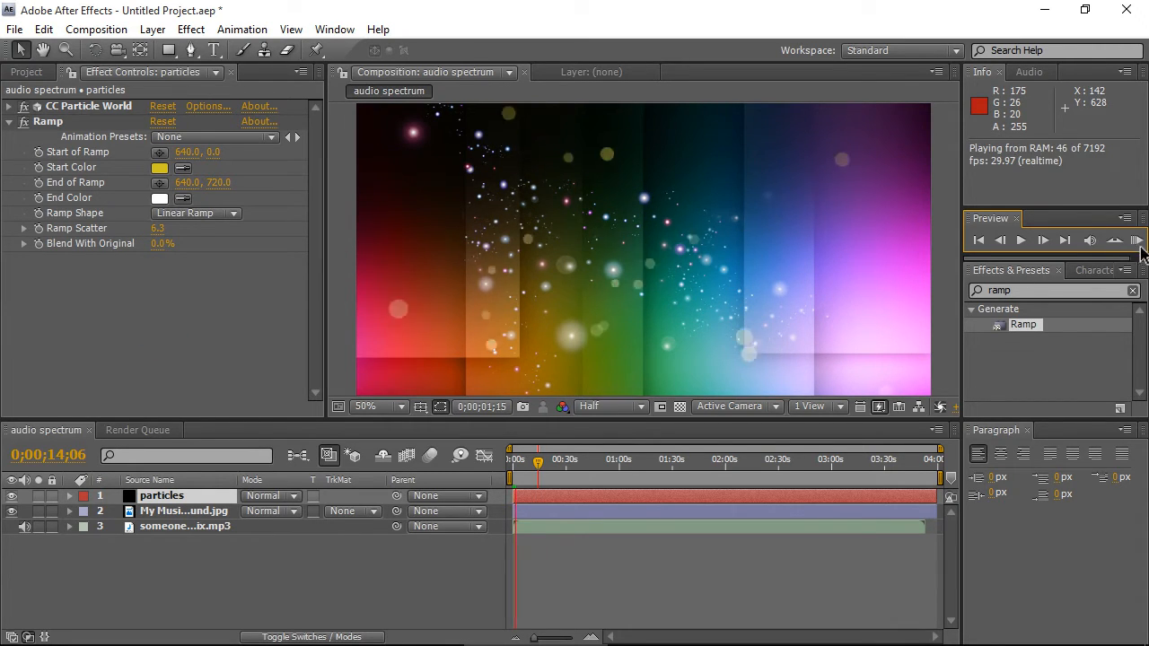
click(1138, 242)
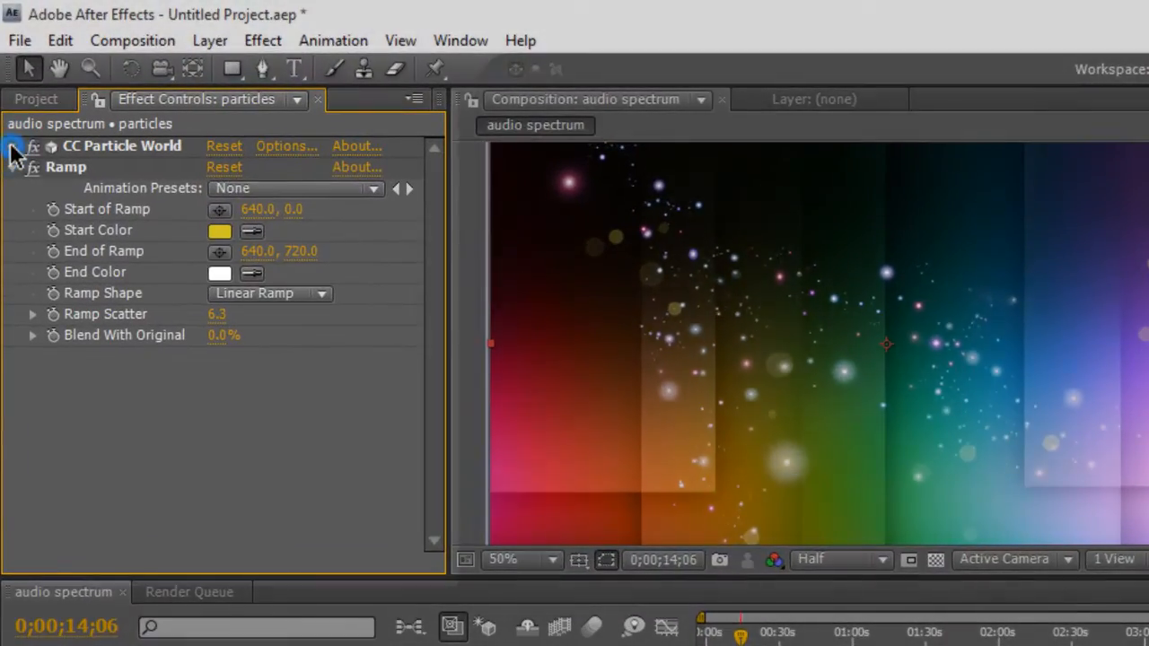
- Set the CC Particle World Physics Gravity to 0
click(8, 106)
click(33, 373)
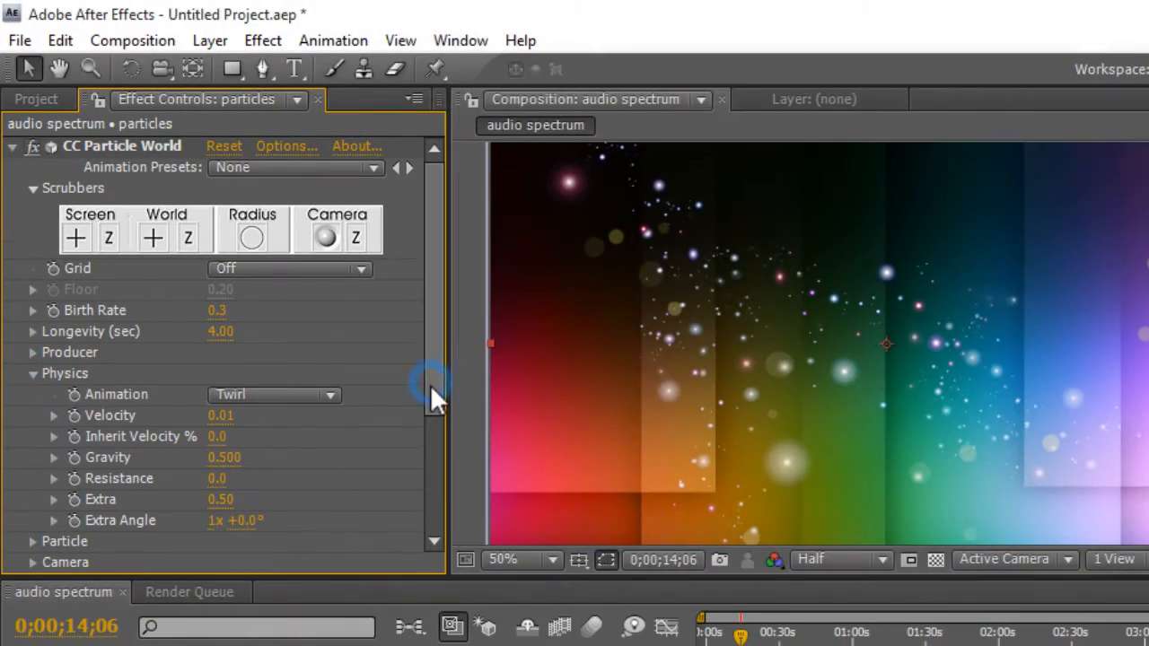
drag(430, 399, 433, 414)
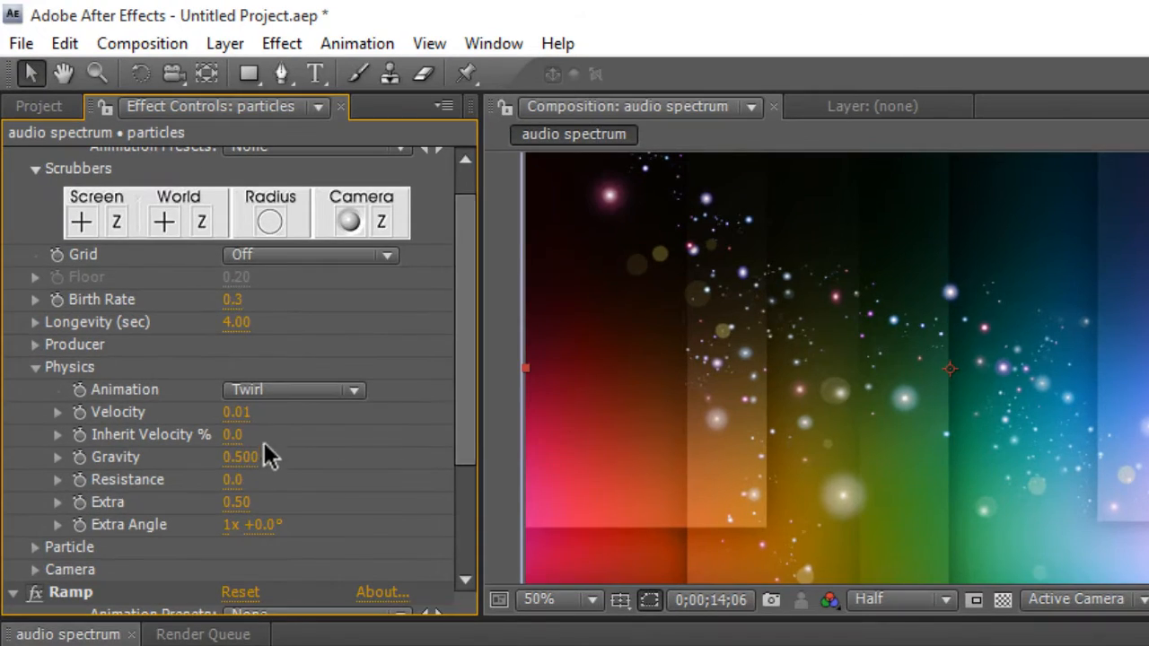
click(240, 426)
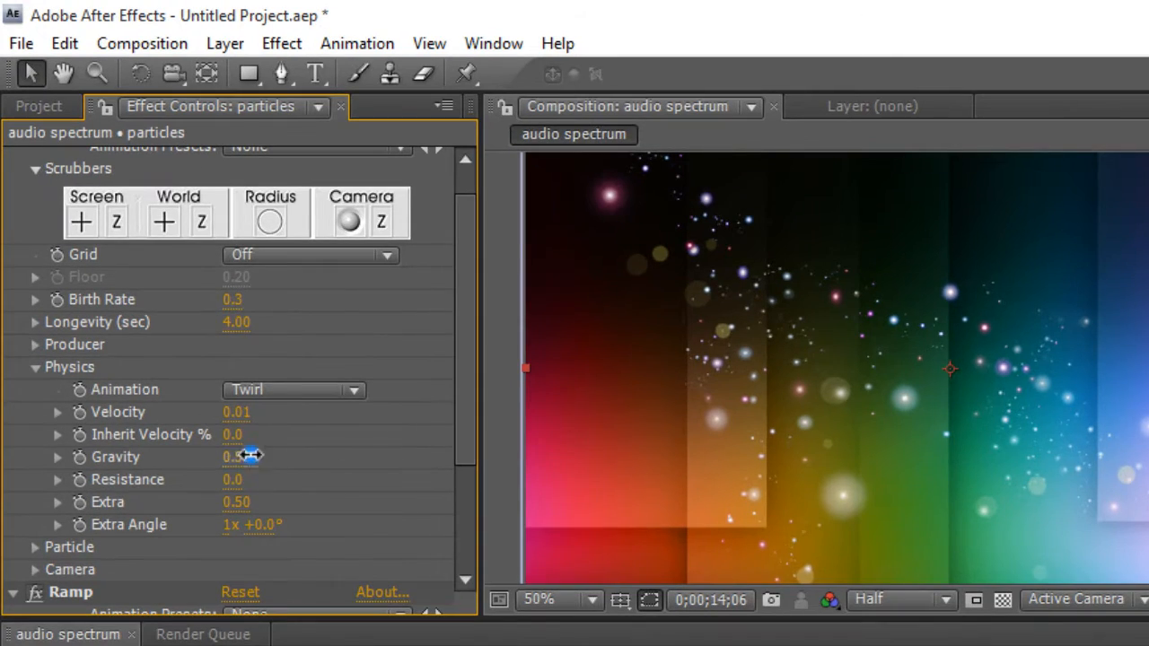
text(0)
key(Return)
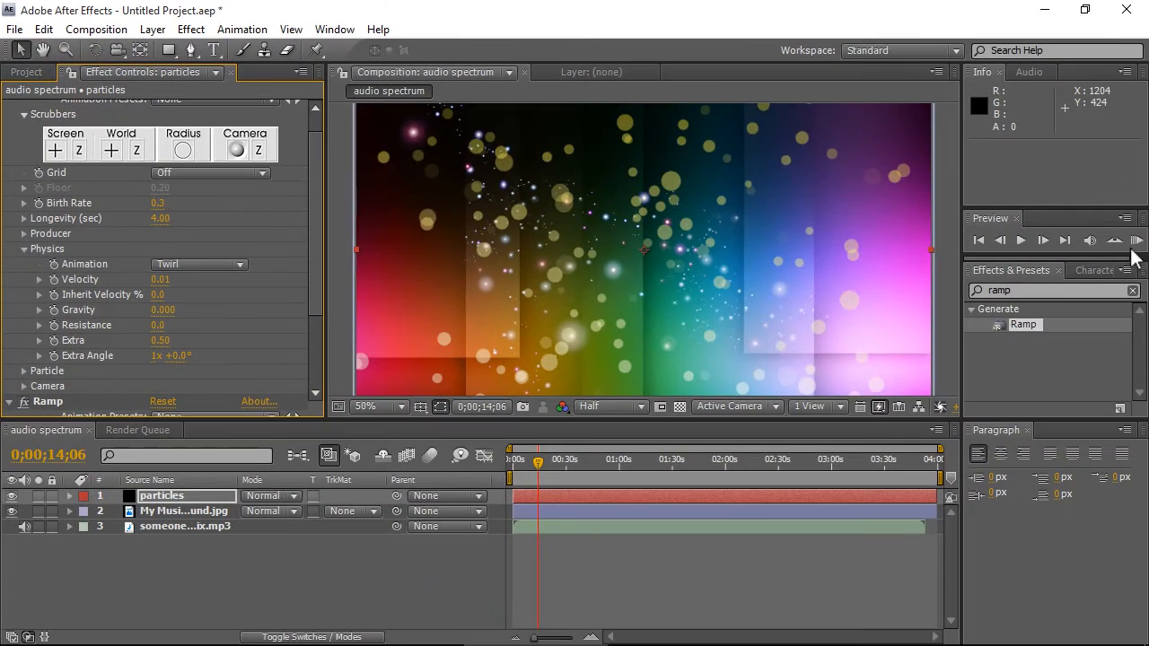
- RAM-preview the composition and collapse the CC Particle World and Ramp effects
click(1138, 241)
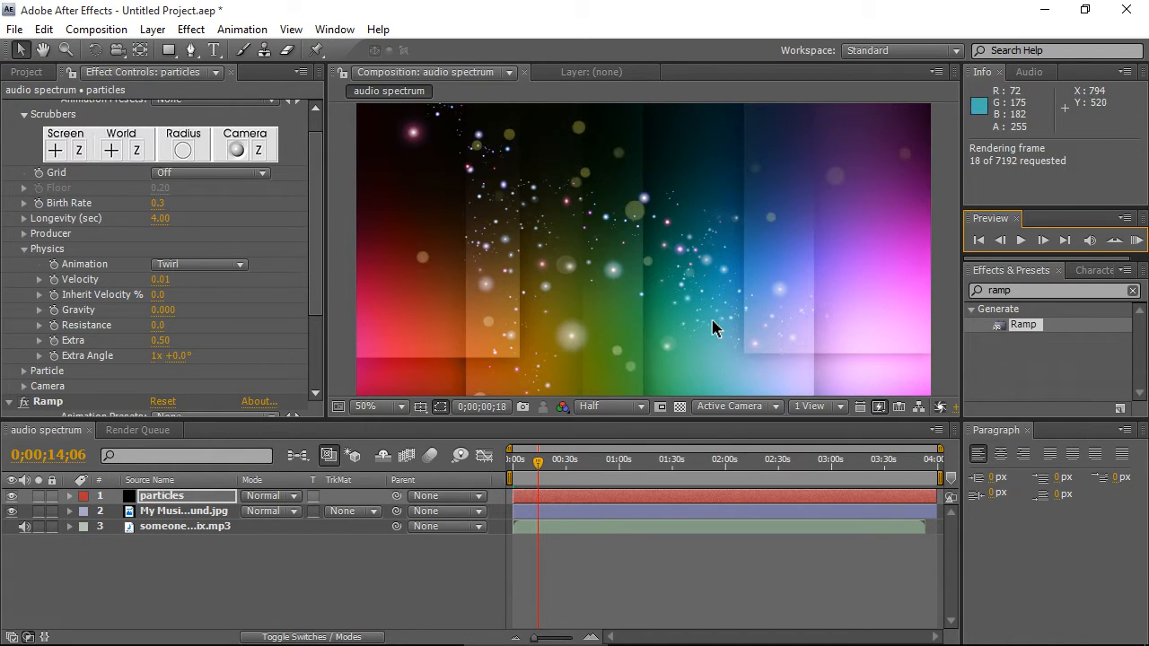
click(1137, 241)
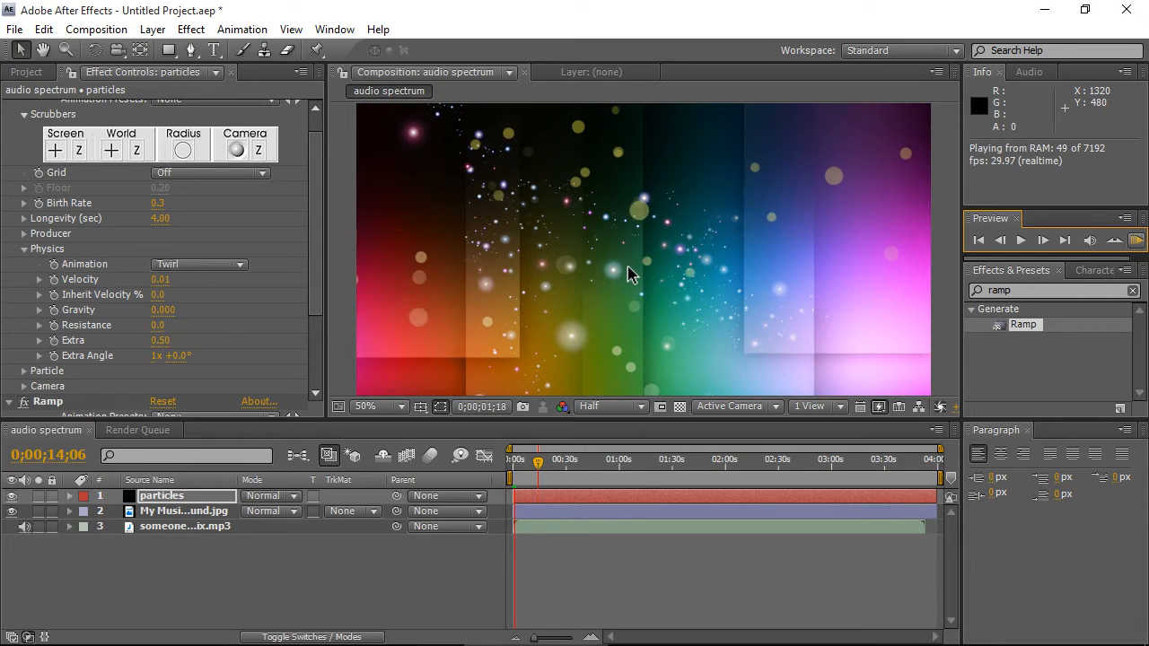
click(6, 72)
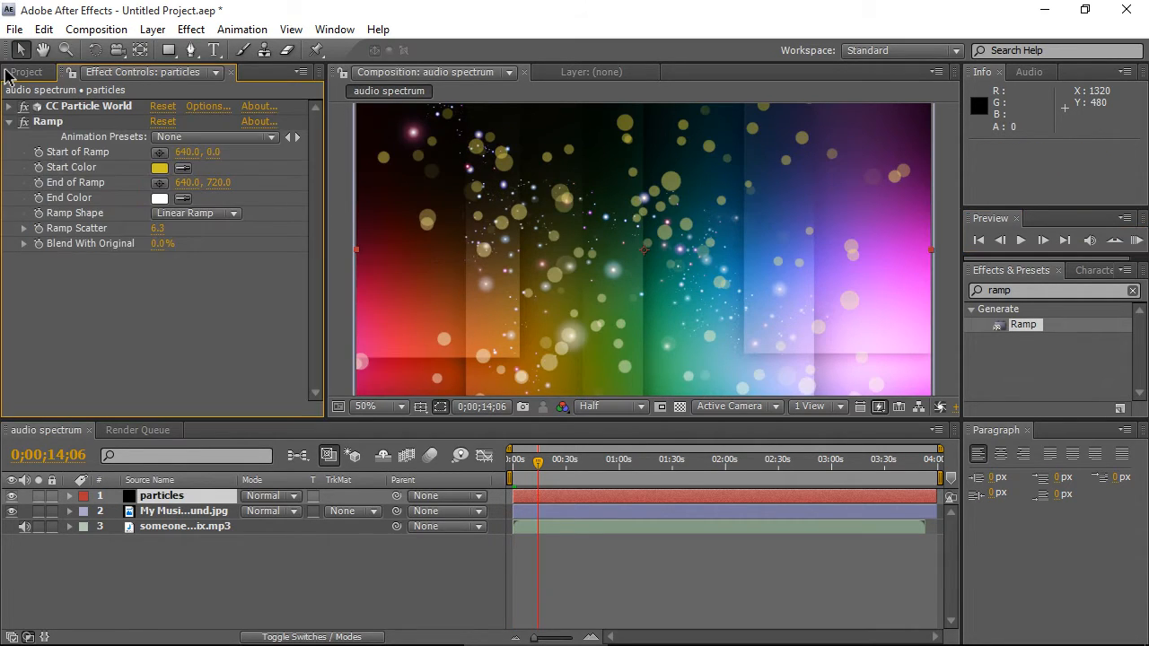
click(9, 121)
- Search for the Glow effect and apply it to the particles layer
click(1019, 290)
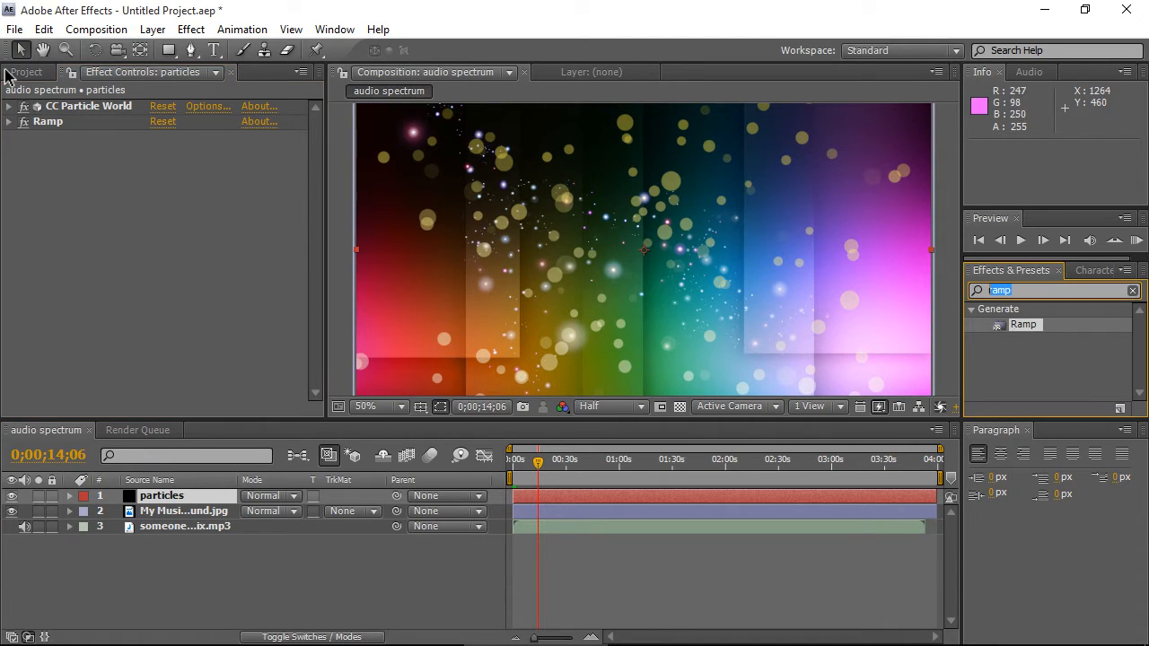
text(glow)
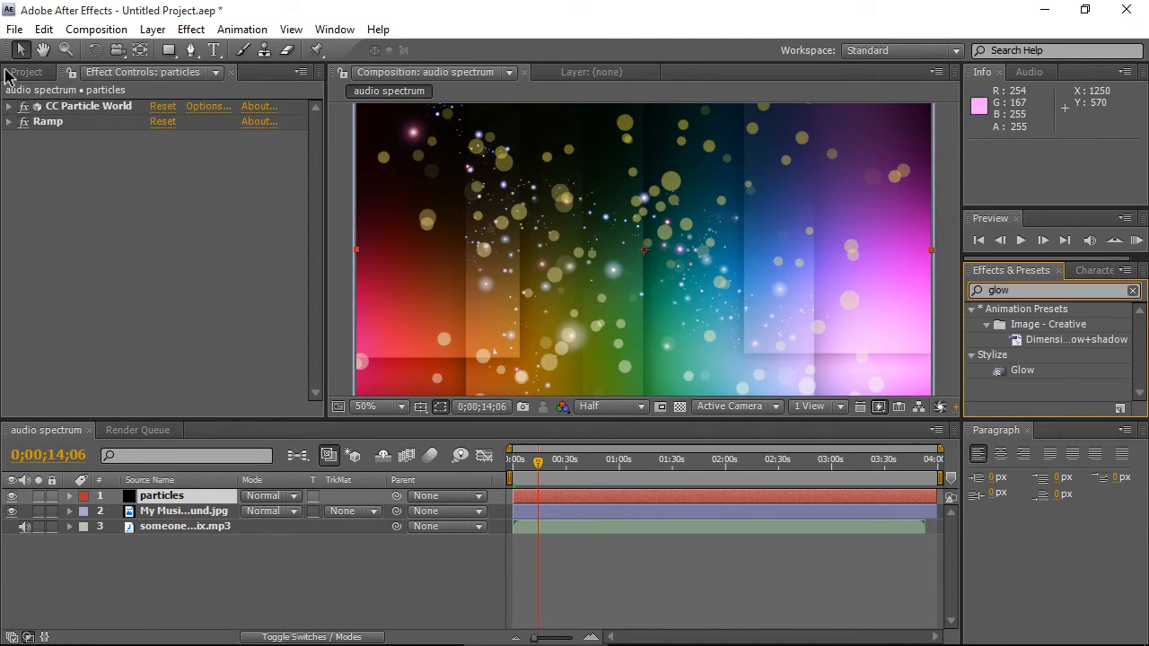
drag(1022, 370, 152, 130)
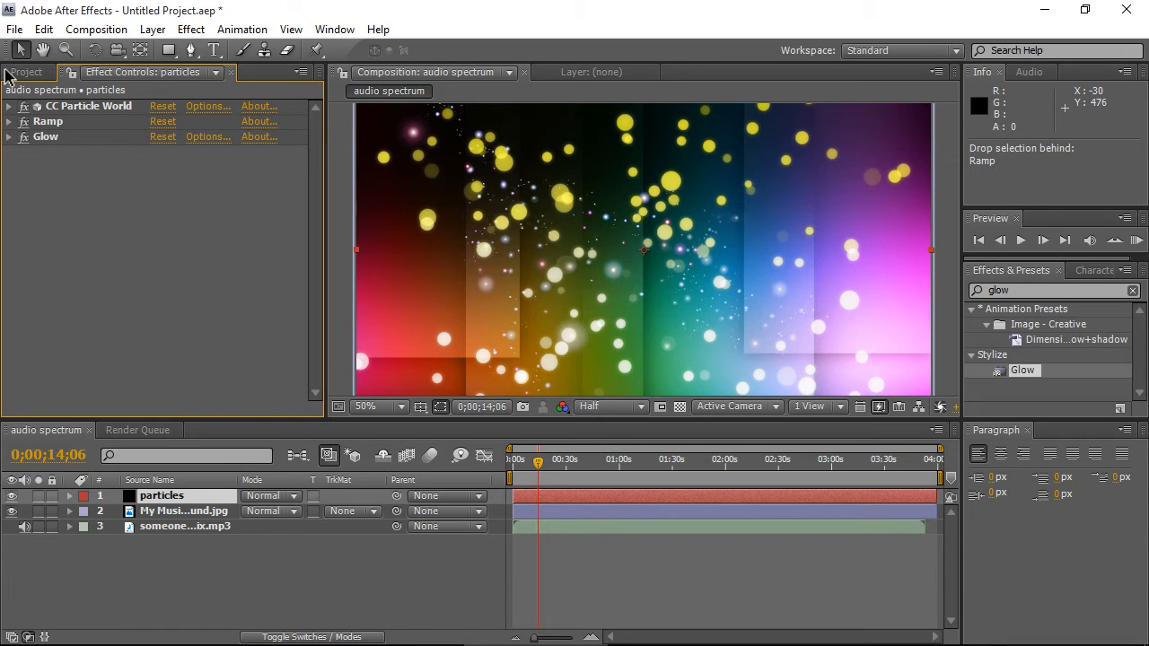
- Create a new solid layer named audio spectrum
right_click(148, 575)
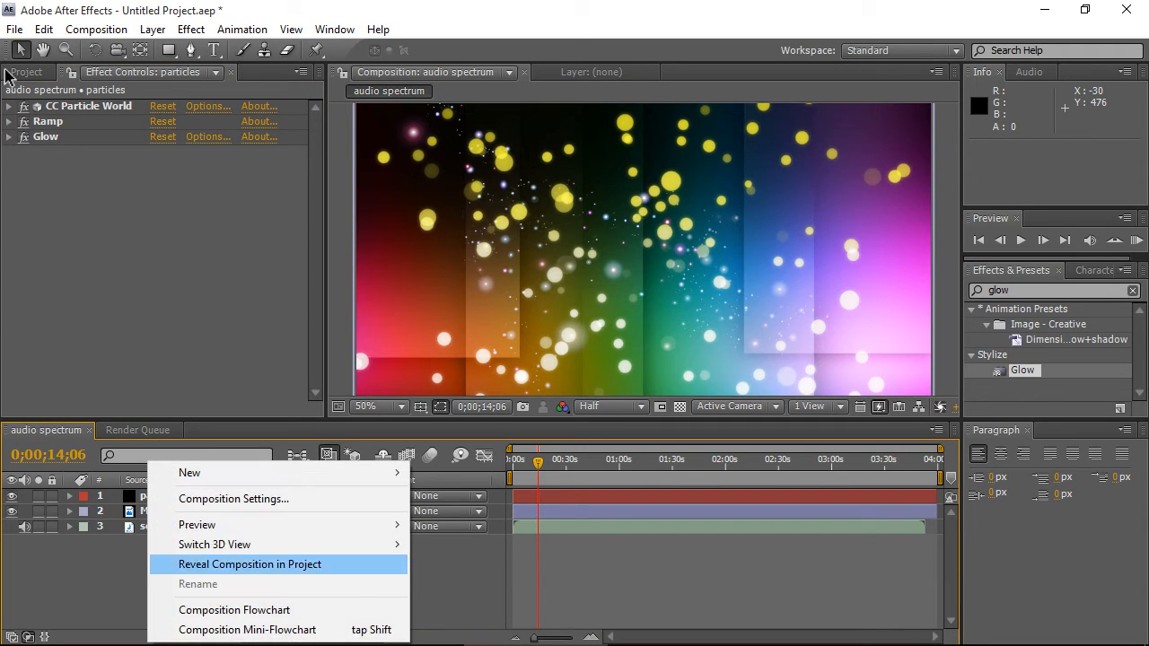
mouse_move(386, 472)
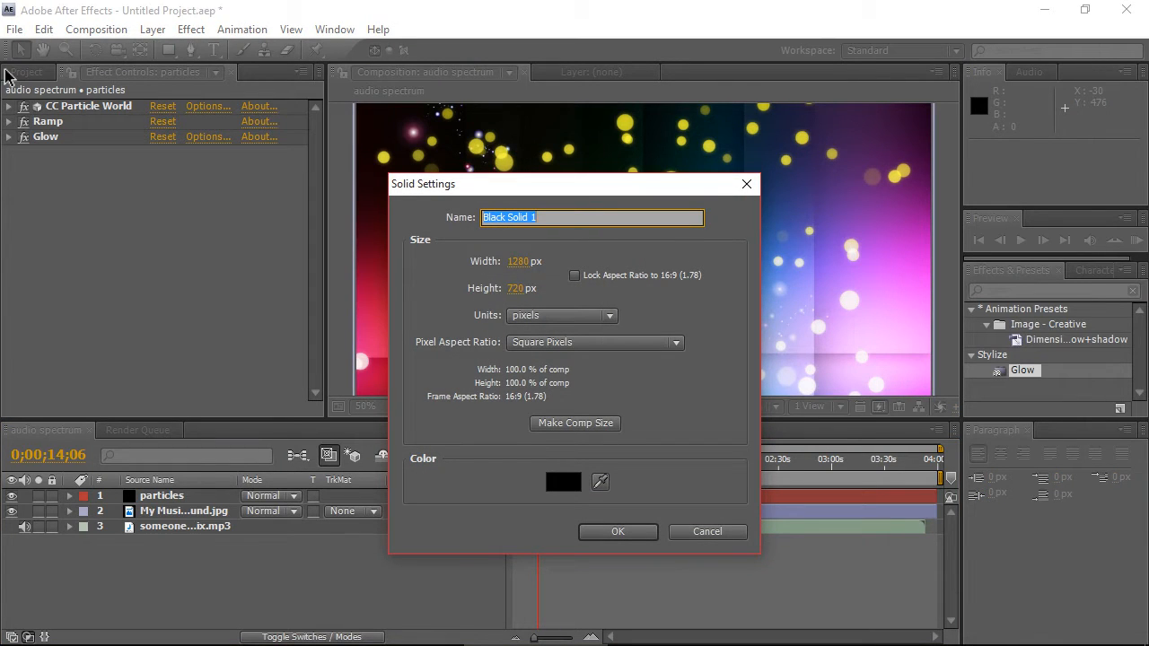
text(audio spectrum)
key(Return)
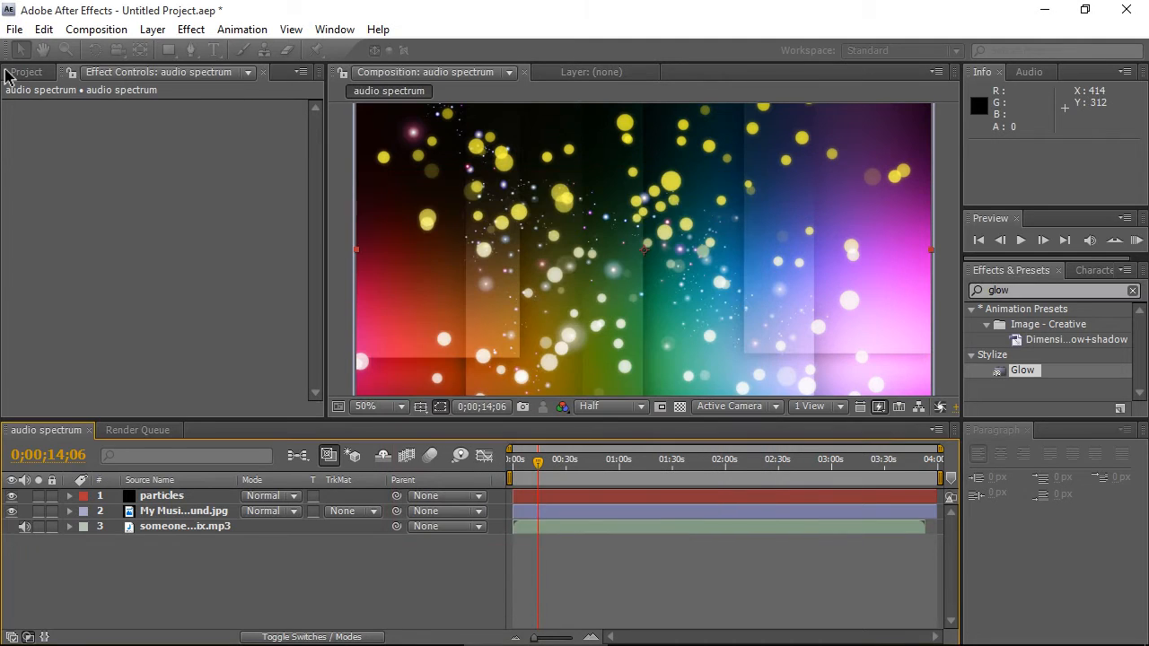
- Search for the Audio Spectrum effect and apply it to the audio spectrum solid layer
key(comma)
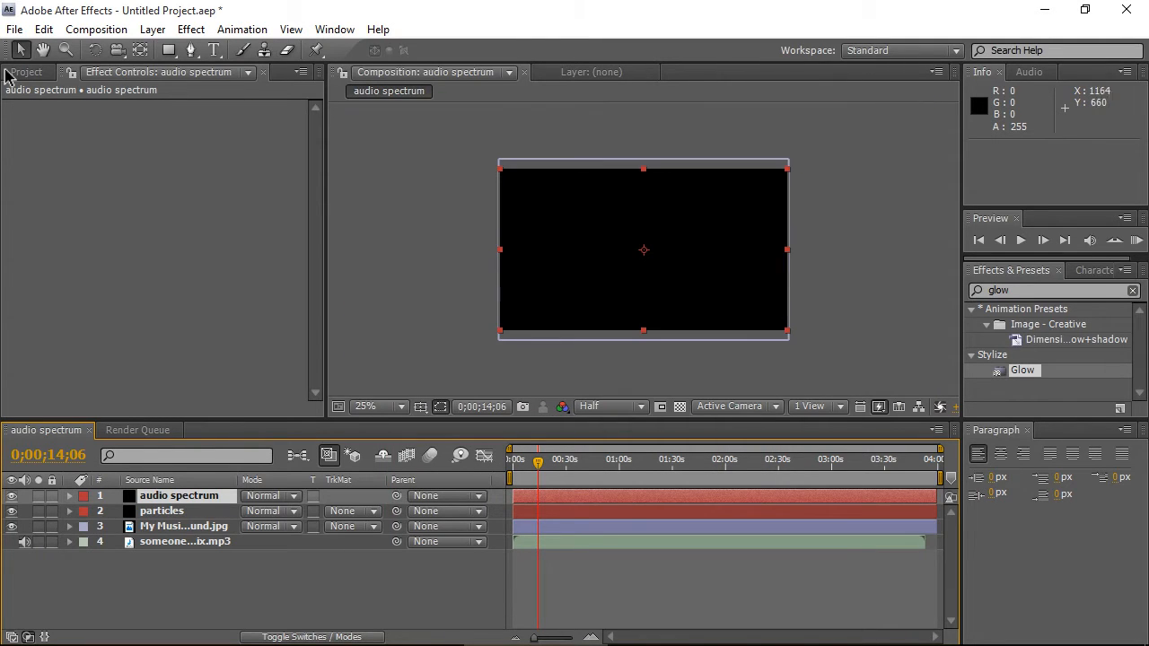
key(period)
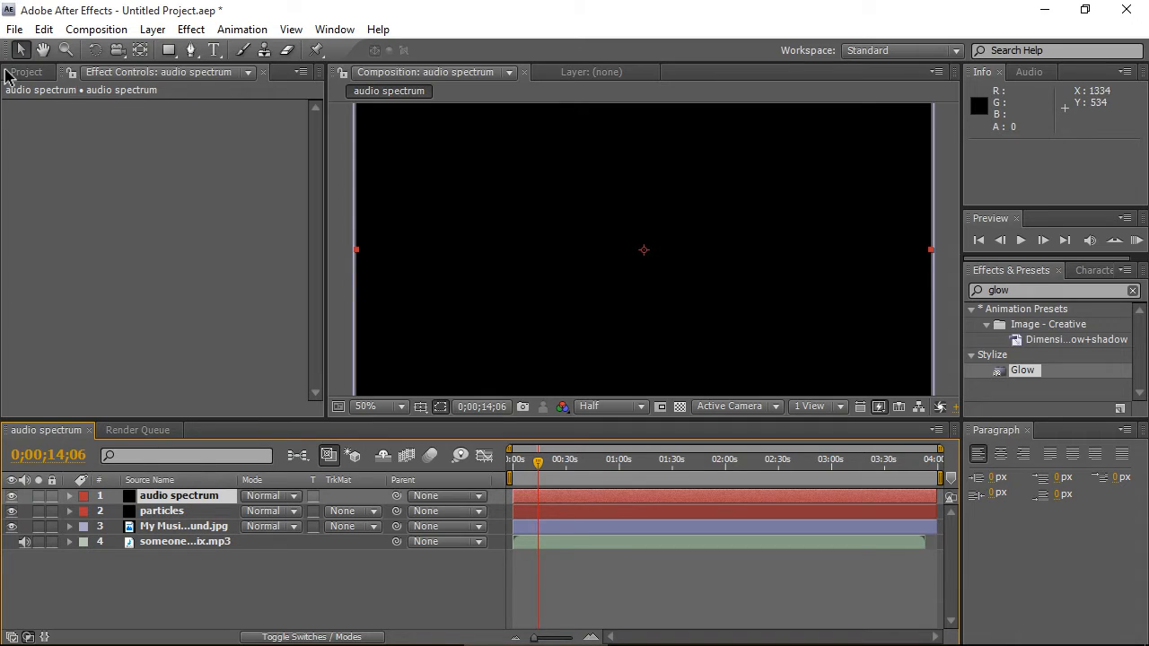
key(ctrl+5)
text(audio)
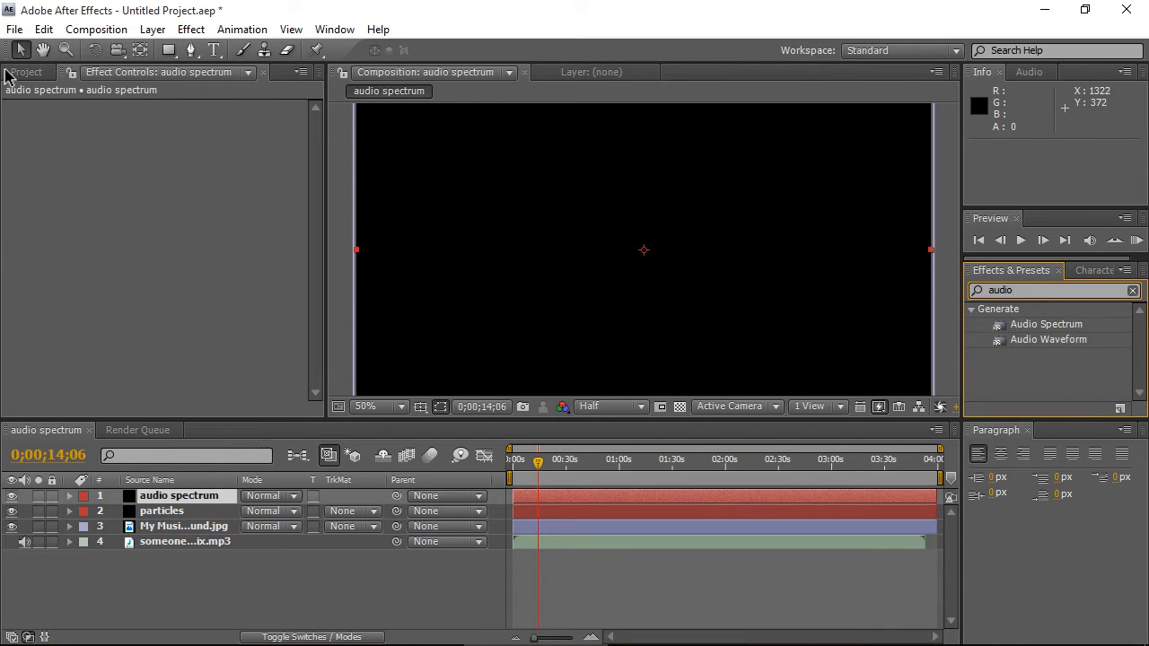
drag(1047, 324, 180, 495)
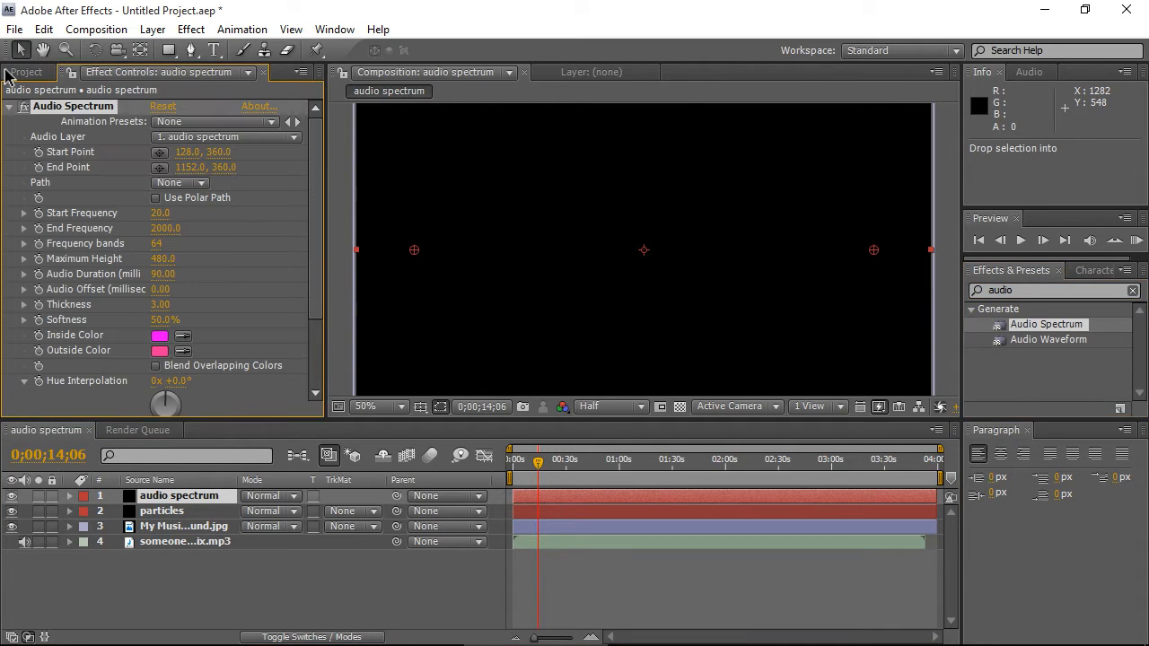
- Try turning on Composite On Original for the Audio Spectrum effect
scroll(538, 183, down, 2)
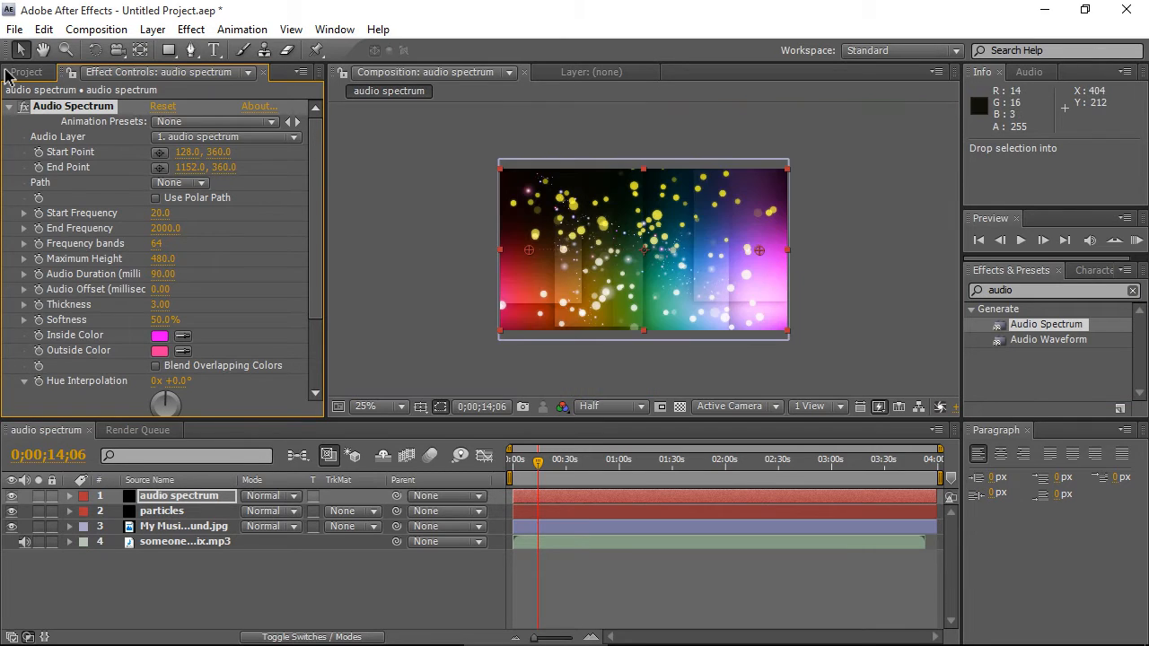
scroll(643, 249, up, 2)
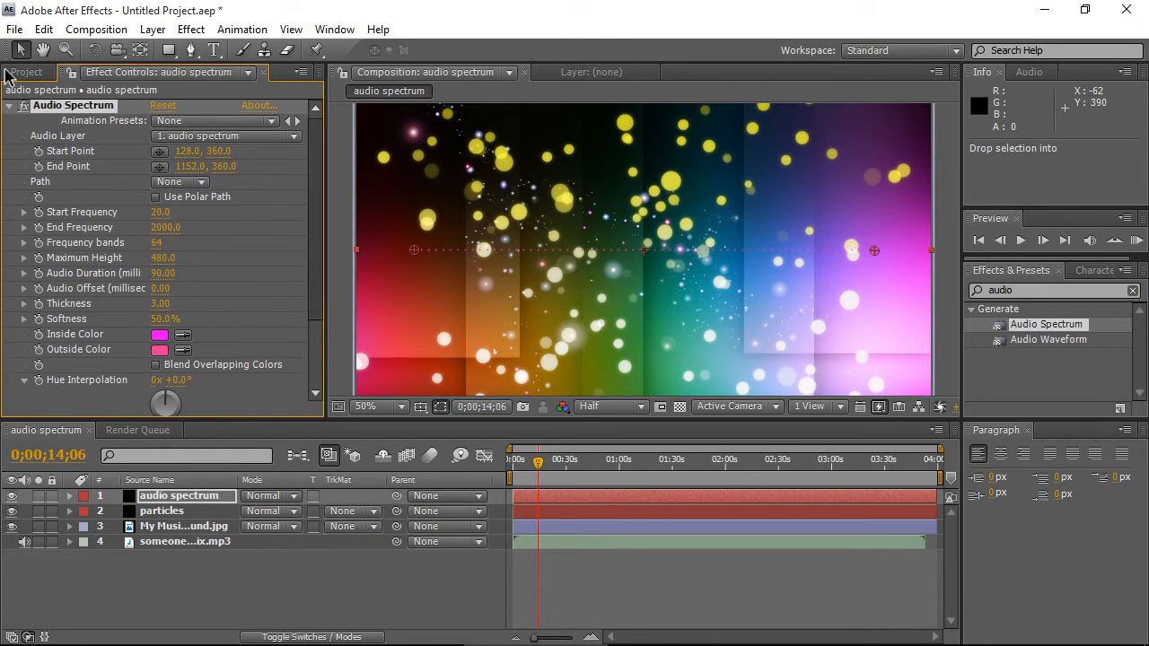
scroll(161, 260, down, 3)
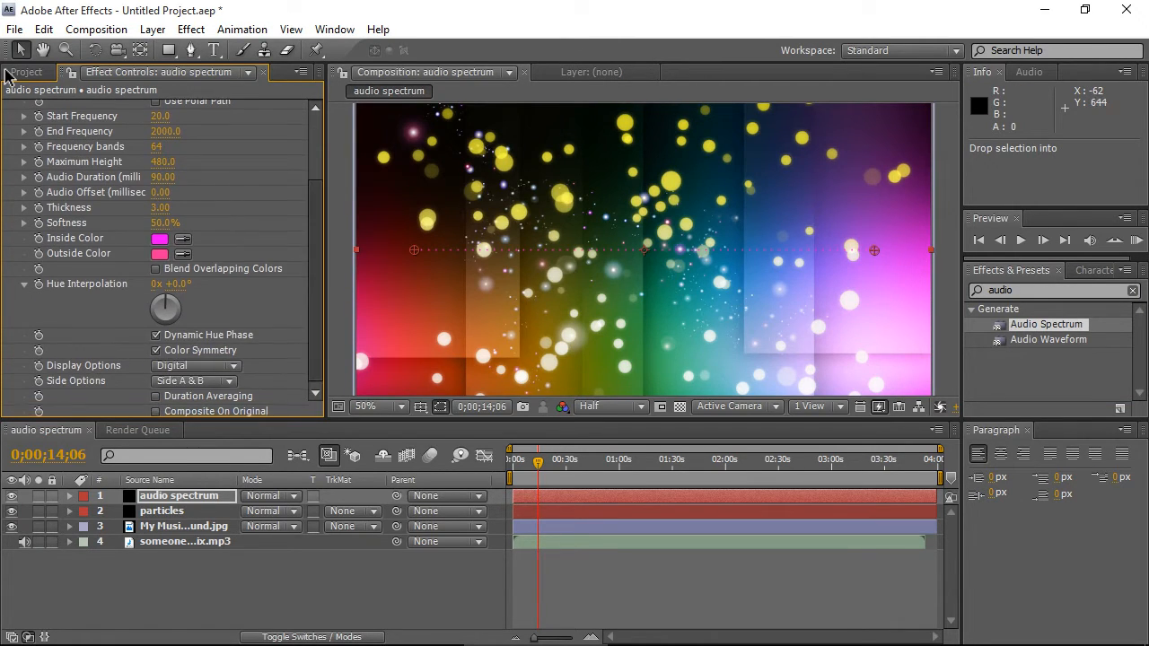
scroll(195, 374, down, 1)
click(156, 409)
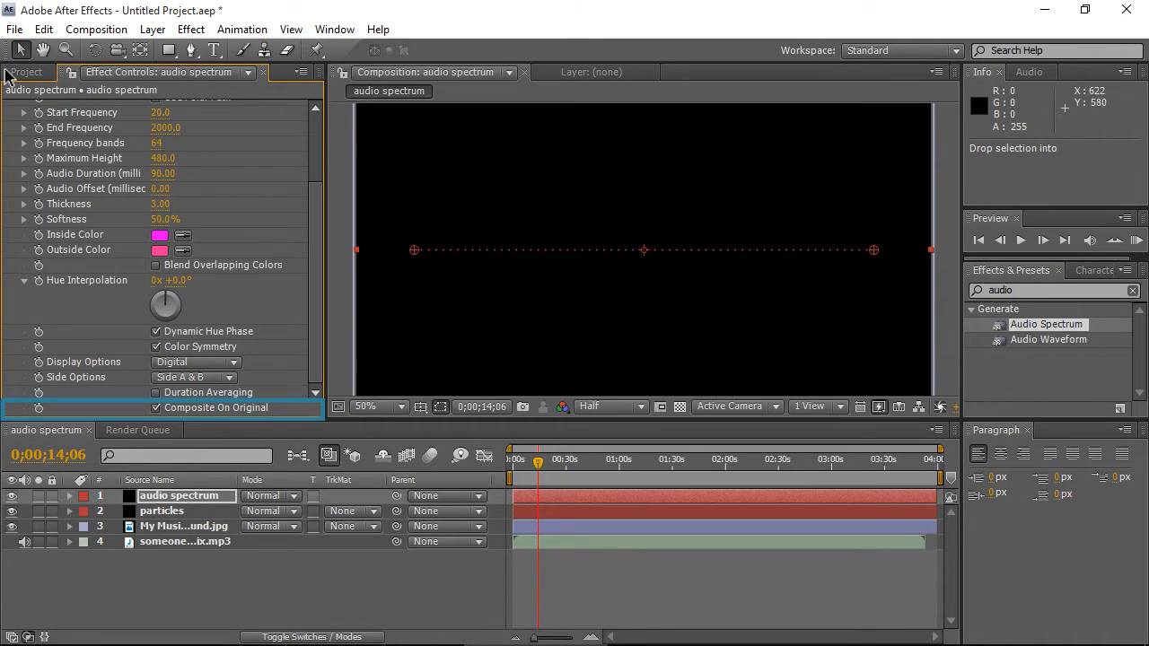
click(242, 307)
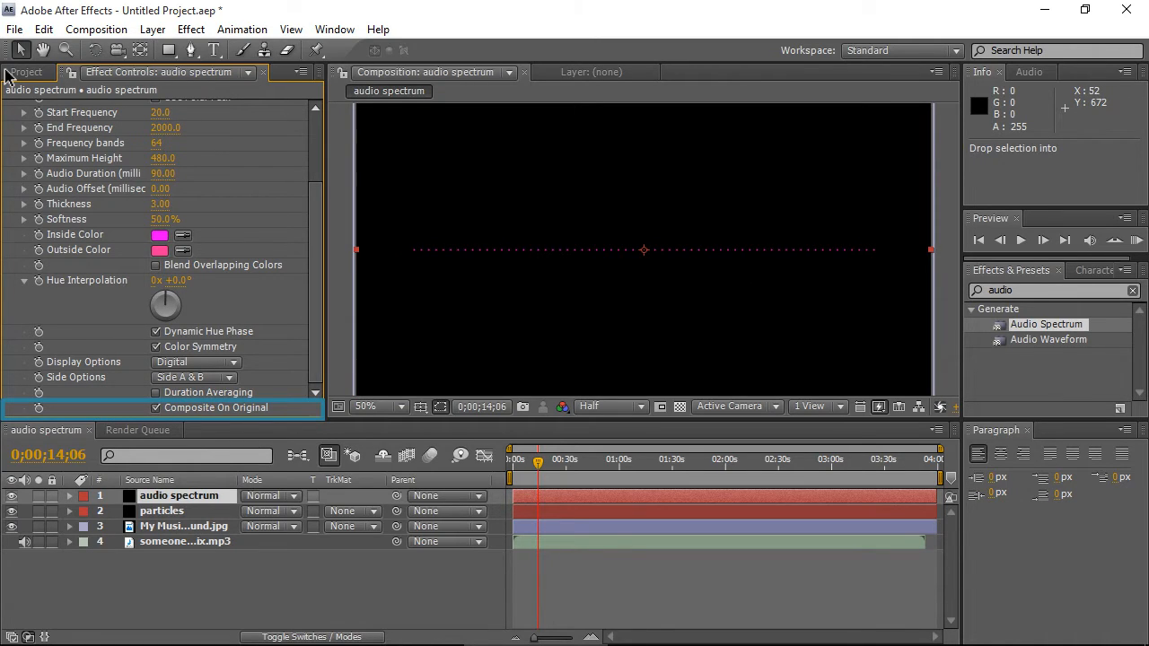
click(155, 408)
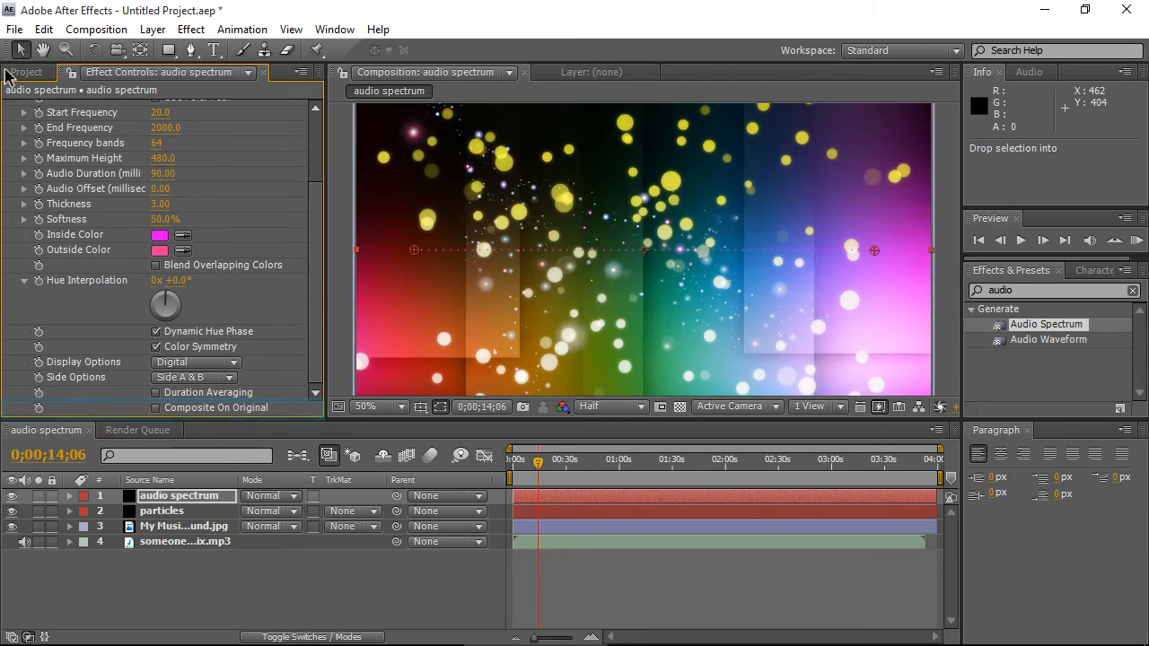
scroll(590, 317, down, 2)
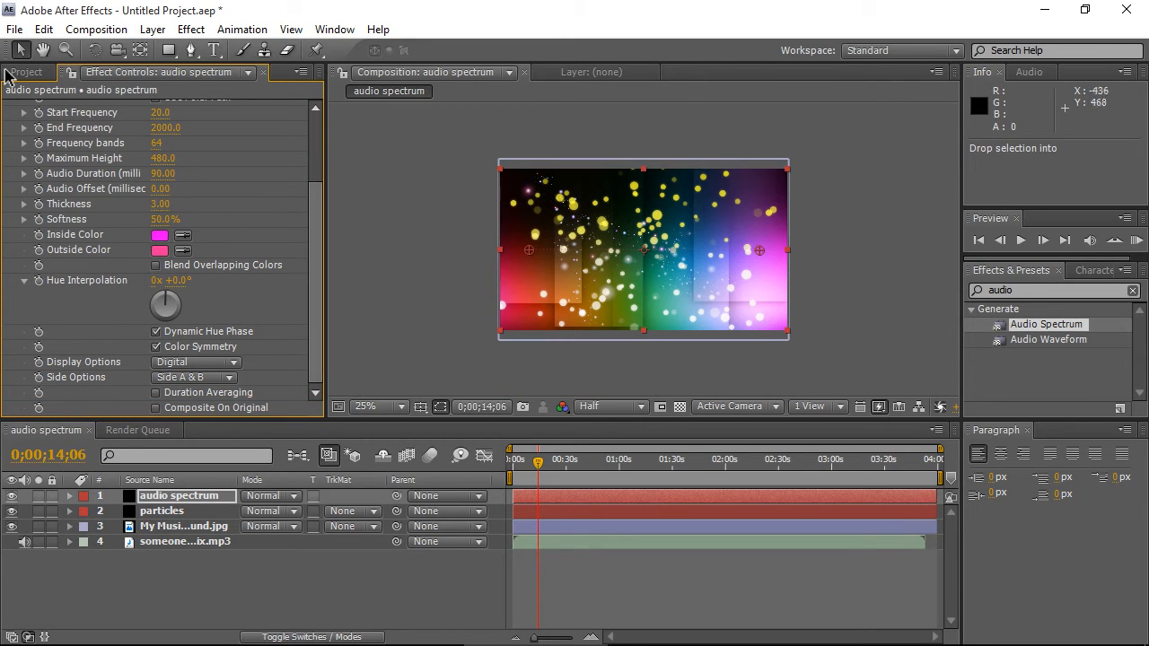
scroll(161, 251, up, 1)
scroll(638, 250, up, 8)
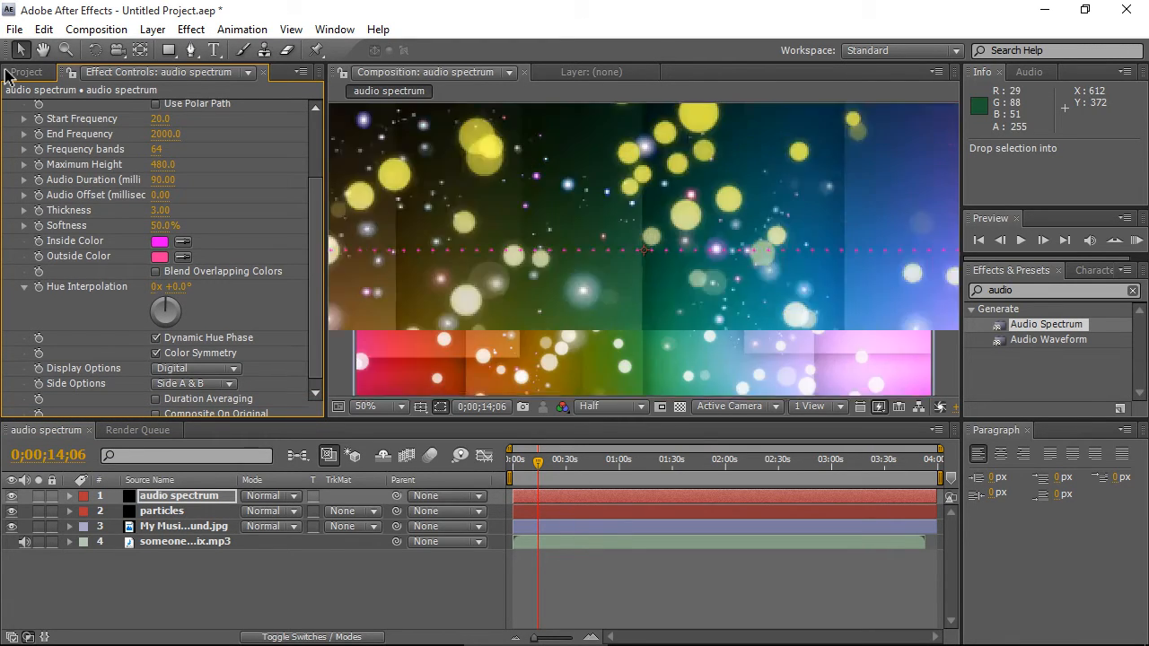
scroll(643, 251, down, 6)
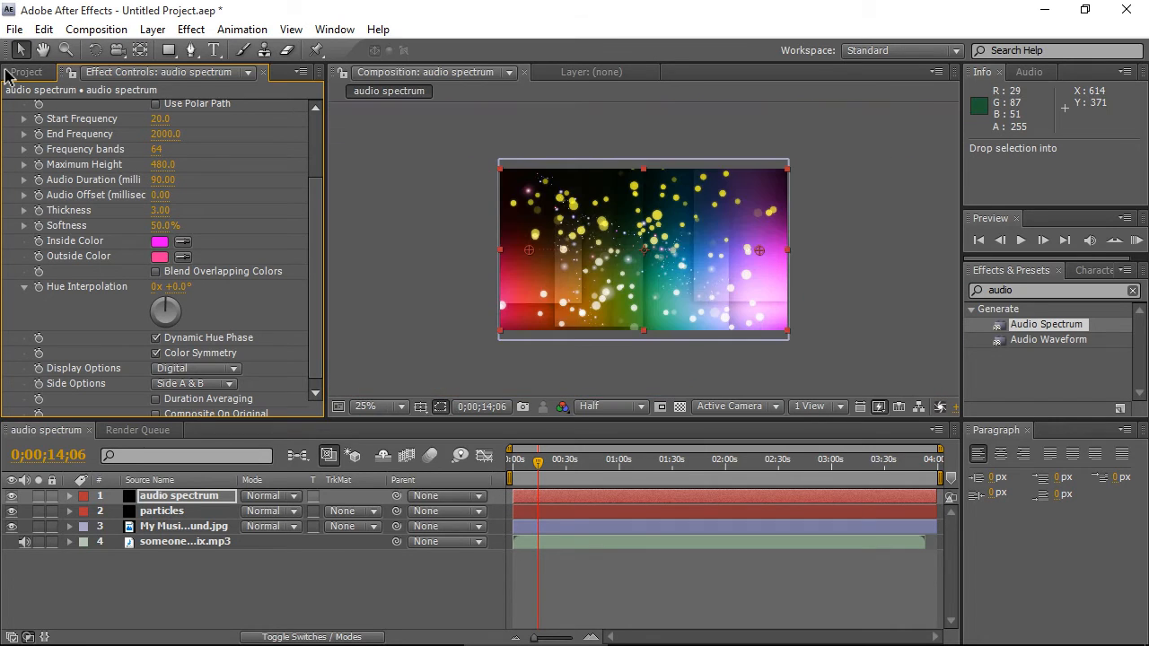
scroll(643, 250, up, 1)
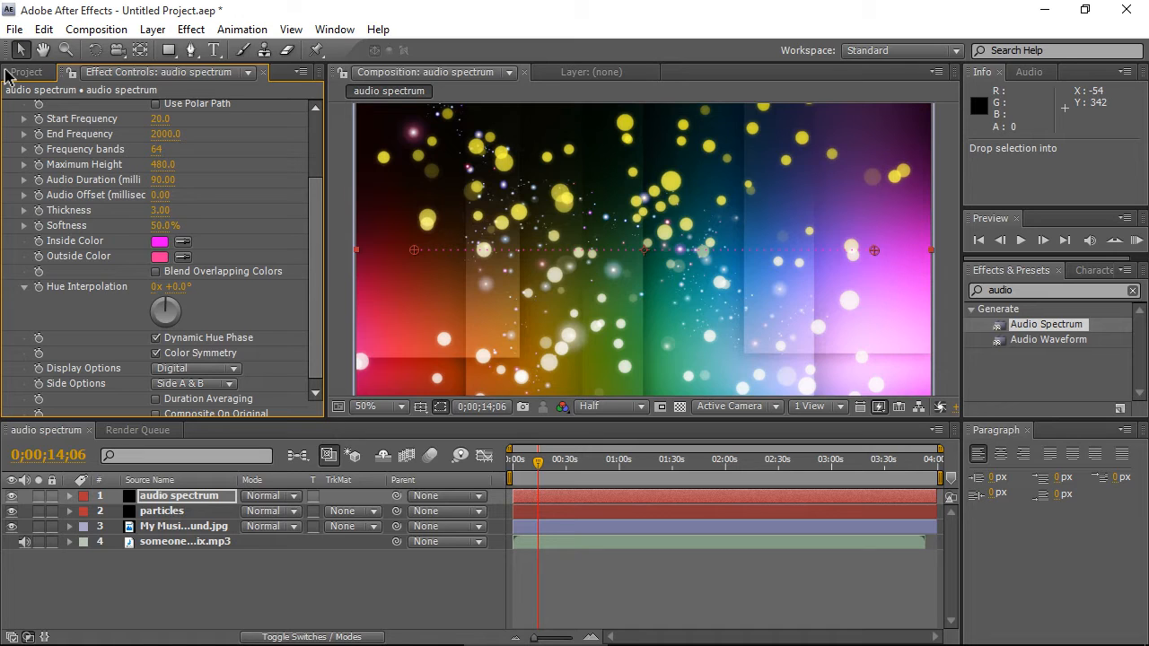
- Set the Audio Spectrum Start Frequency to 40, End Frequency to 1200 and Frequency bands to 200
drag(315, 242, 315, 157)
click(160, 213)
text(40)
key(Return)
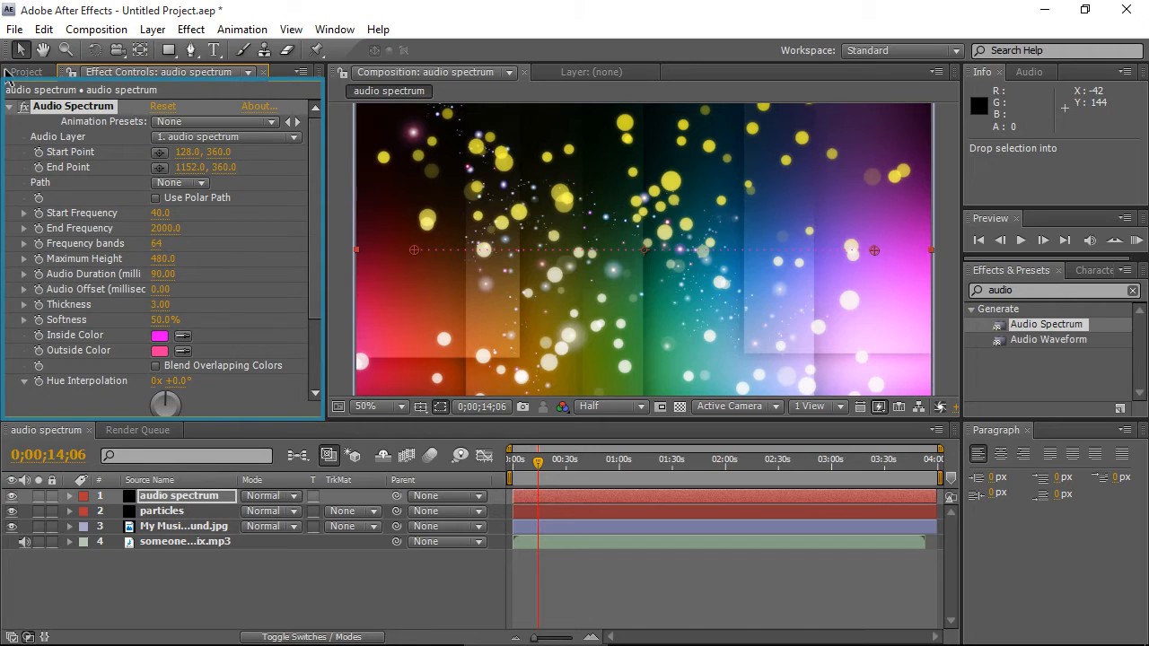
click(165, 228)
text(1200)
key(Tab)
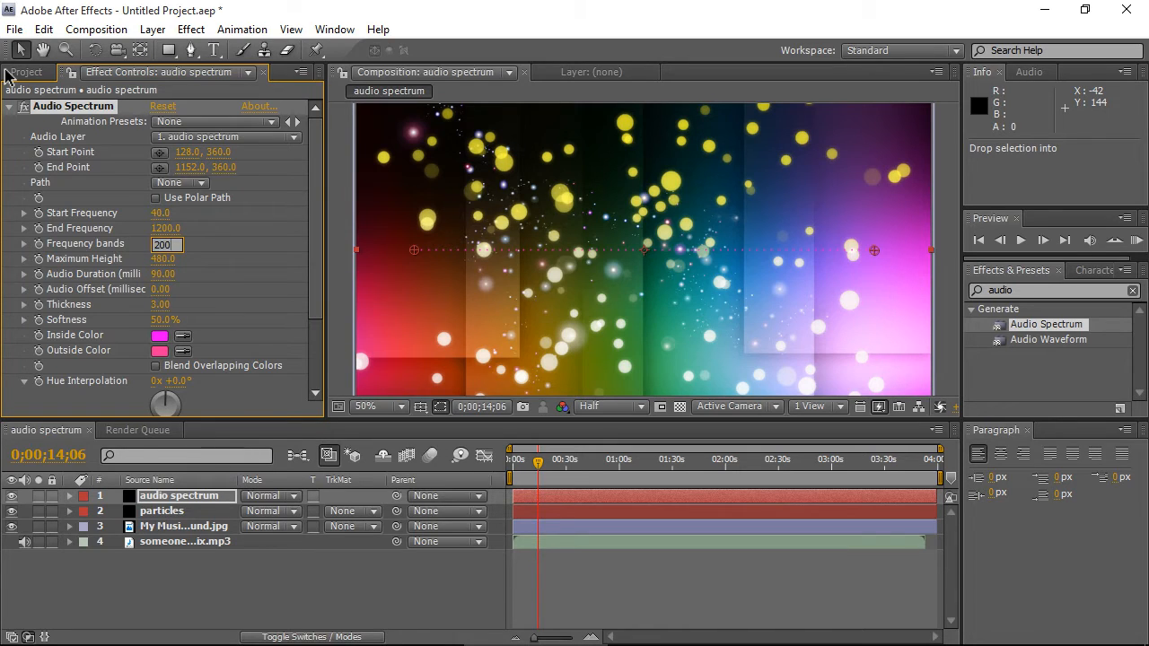
key(Return)
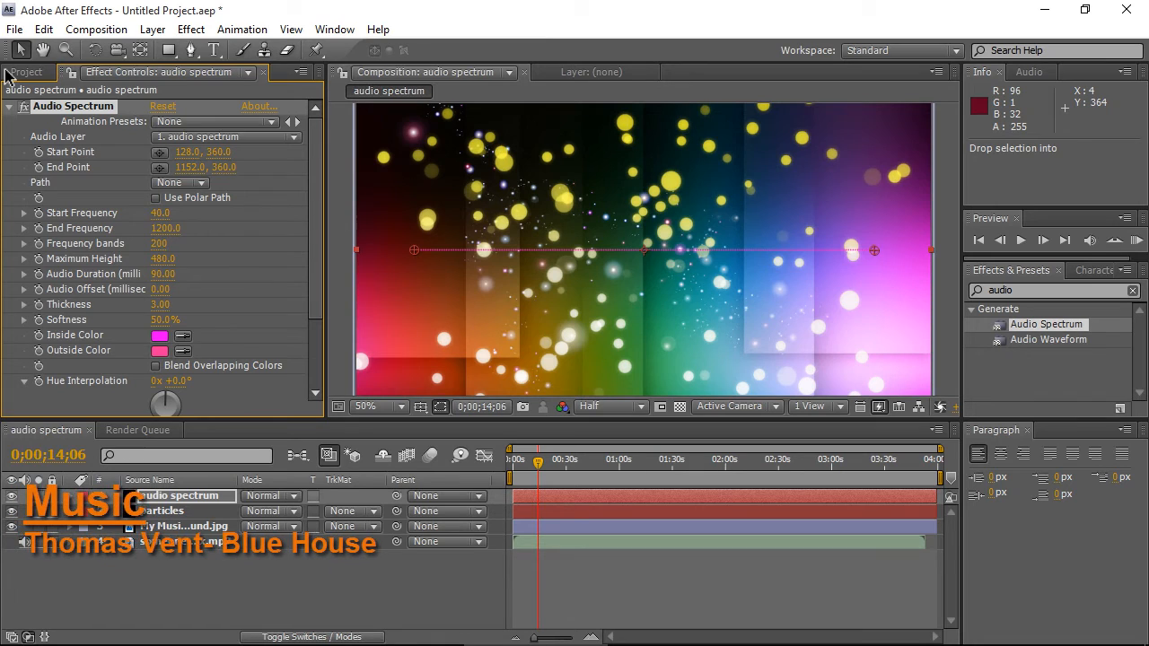
- Set the Audio Spectrum Maximum Height to 6000 and Audio Duration to 180
click(163, 259)
text(6000)
key(Return)
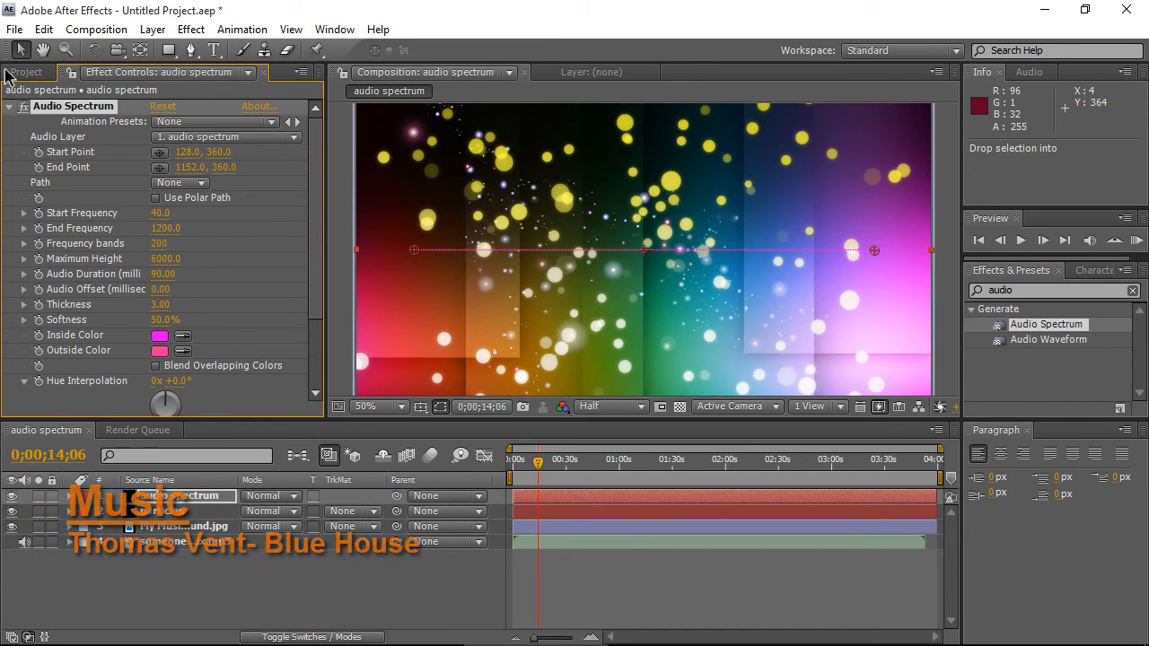
click(163, 274)
text(180)
key(Return)
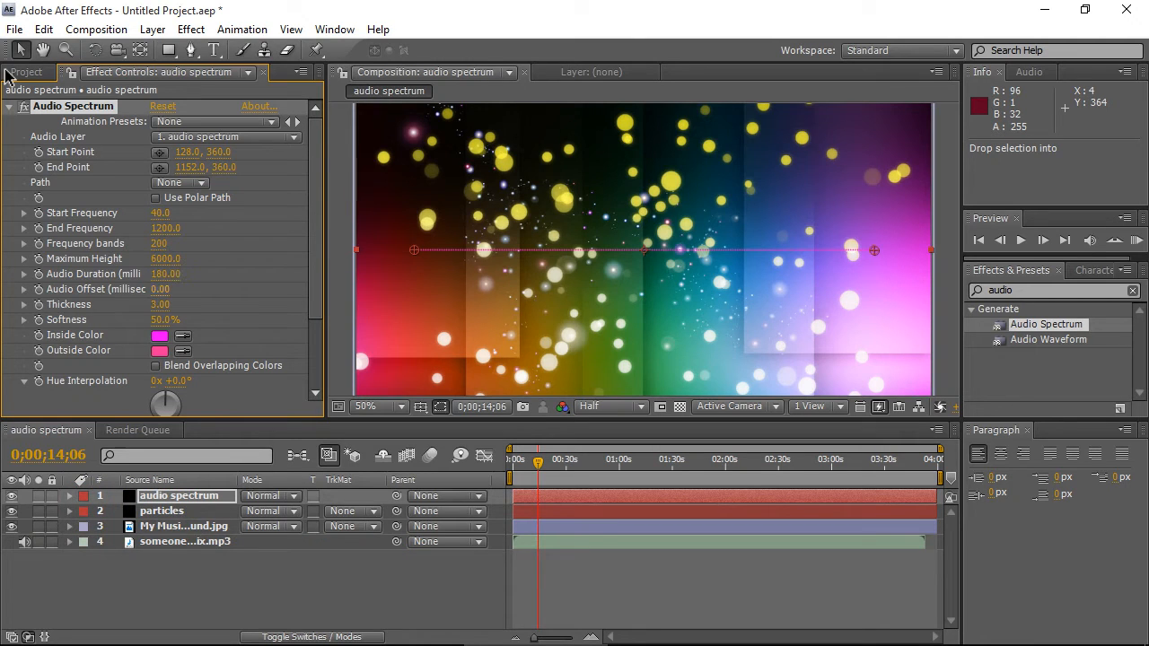
- Set the Audio Spectrum Audio Offset to 10, Thickness to 5 and Softness to 100%
click(160, 304)
text(5)
key(Return)
click(163, 320)
text(100)
key(Return)
- Set both the Inside Color and Outside Color of the Audio Spectrum to dark red
click(160, 335)
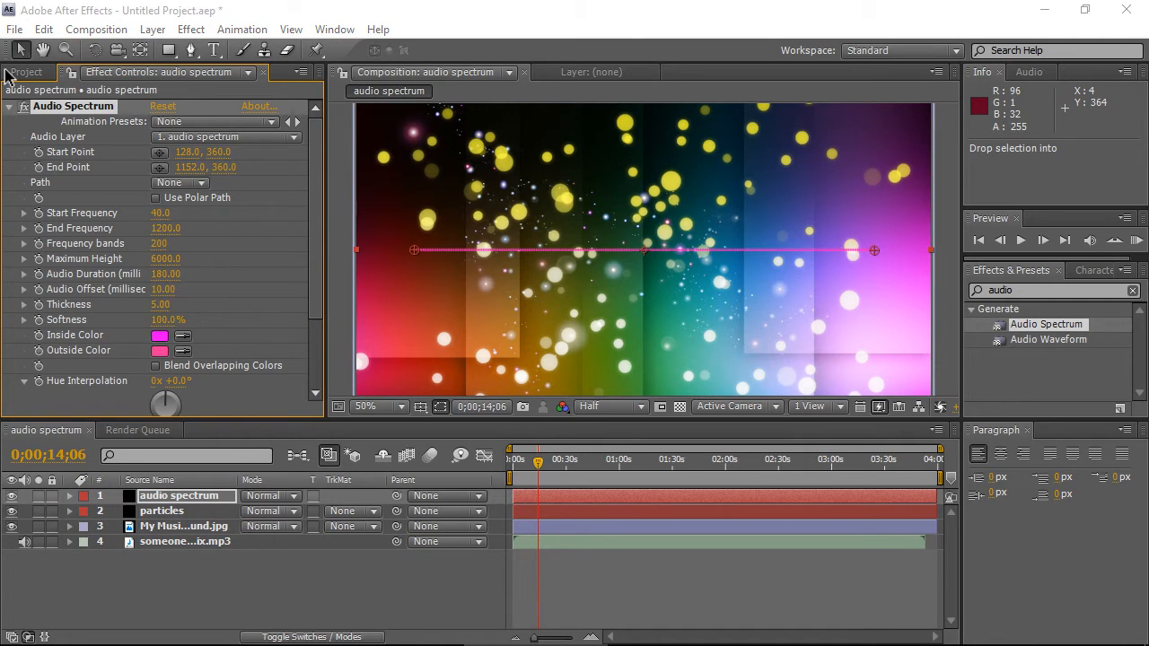
click(611, 247)
click(570, 363)
click(754, 249)
click(183, 351)
click(159, 336)
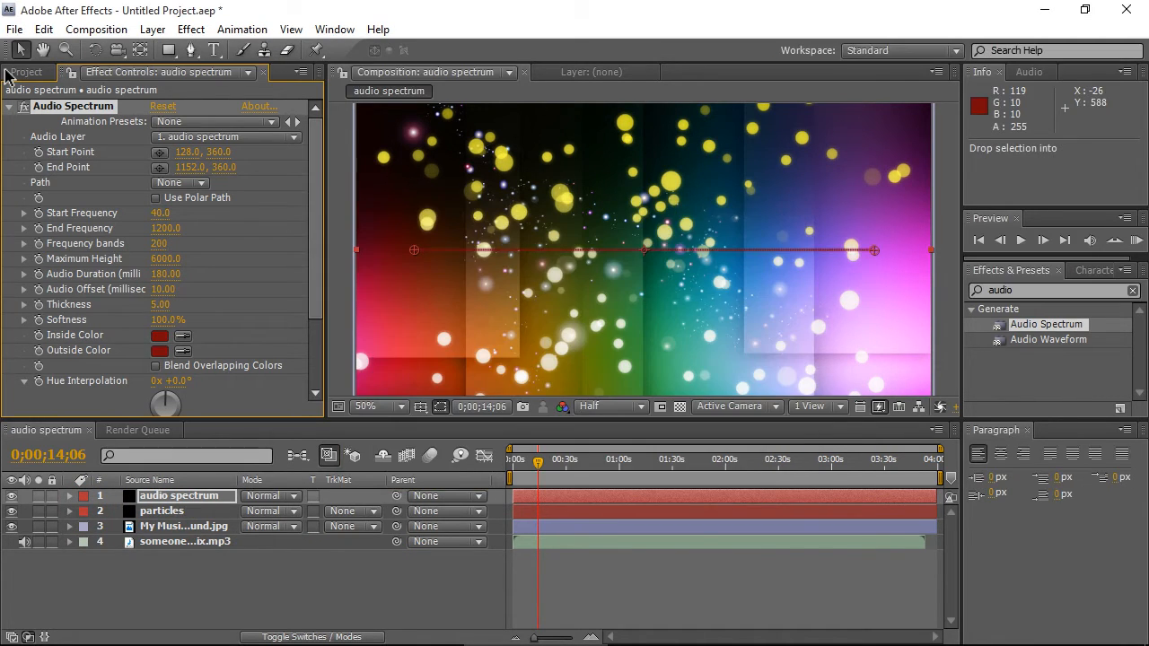
- Set the Audio Spectrum Display Options to Analog lines
scroll(160, 335, down, 1)
scroll(160, 336, down, 3)
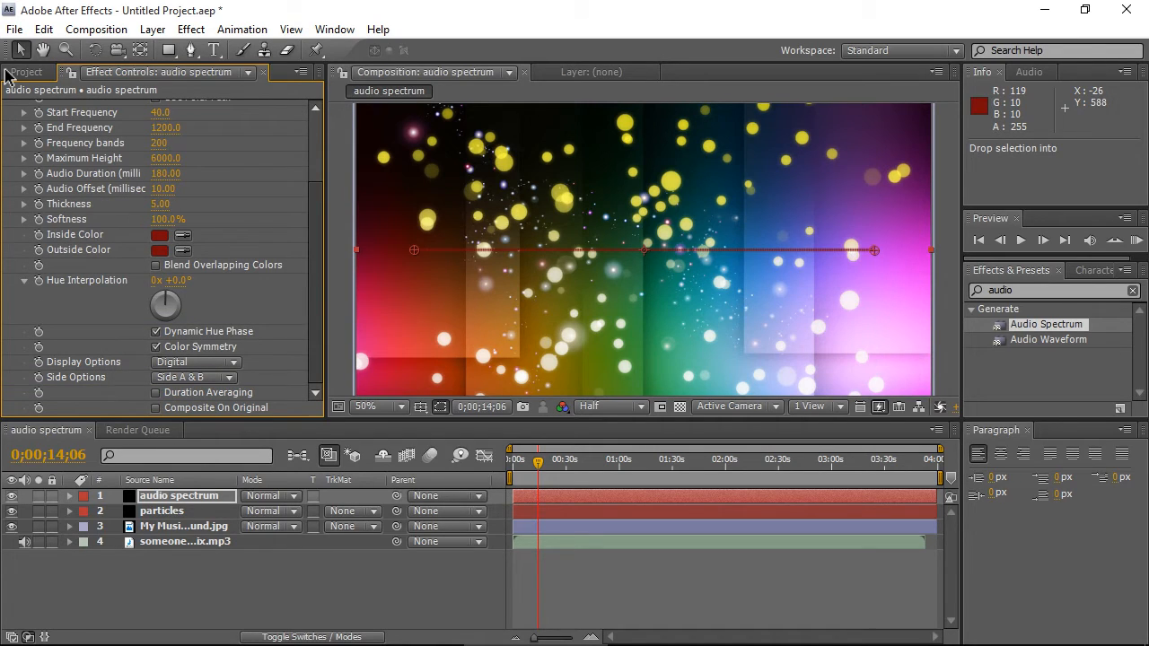
click(197, 362)
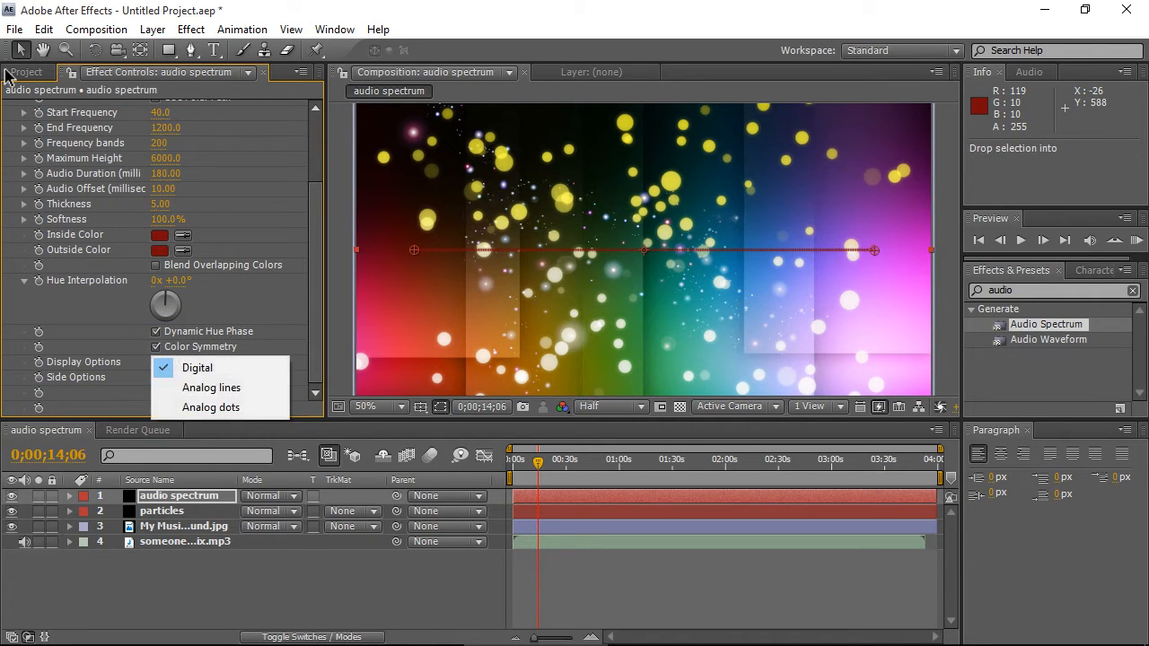
click(184, 383)
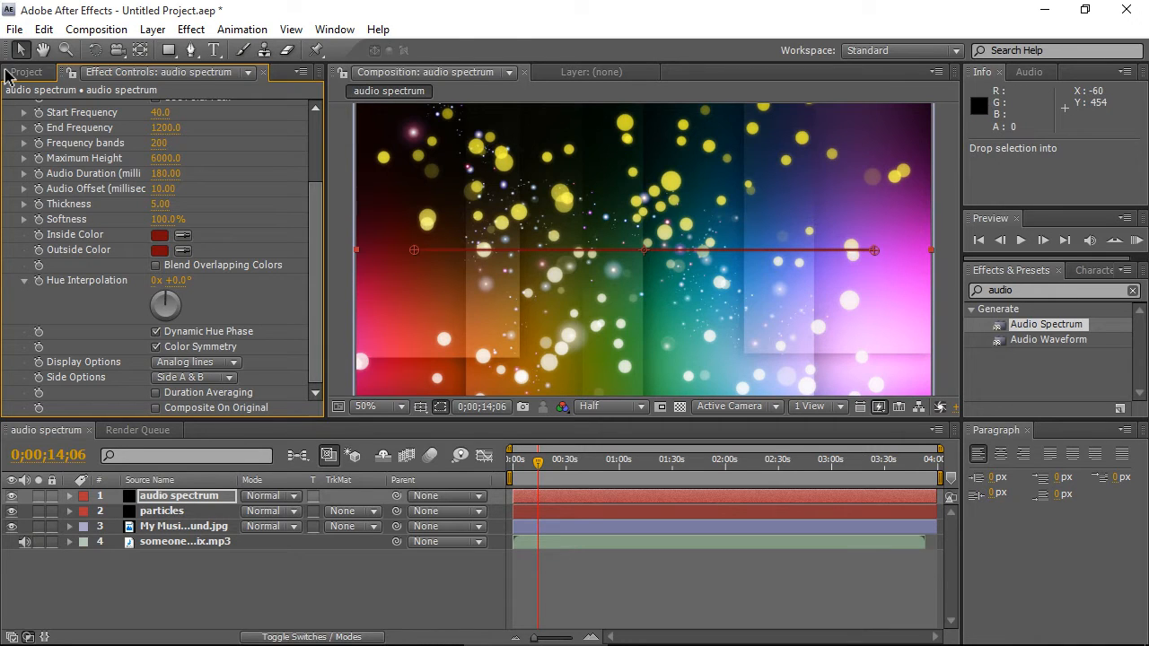
- Set the Audio Spectrum Audio Layer to the someone like you remix.mp3 track
scroll(161, 251, up, 3)
click(227, 137)
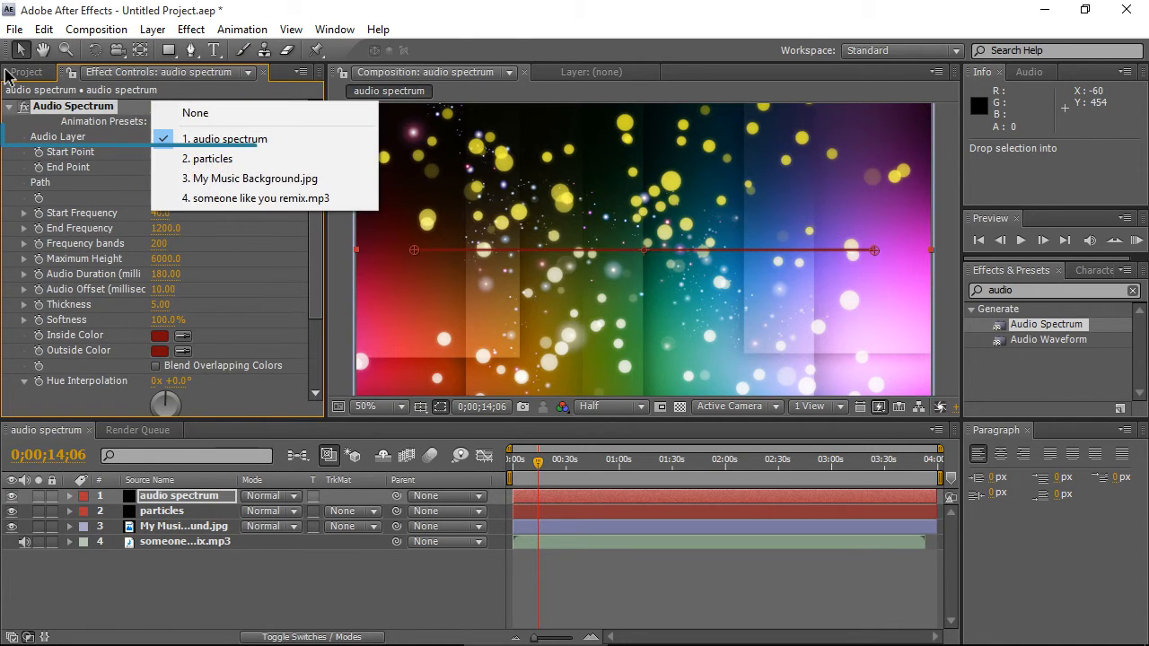
click(270, 196)
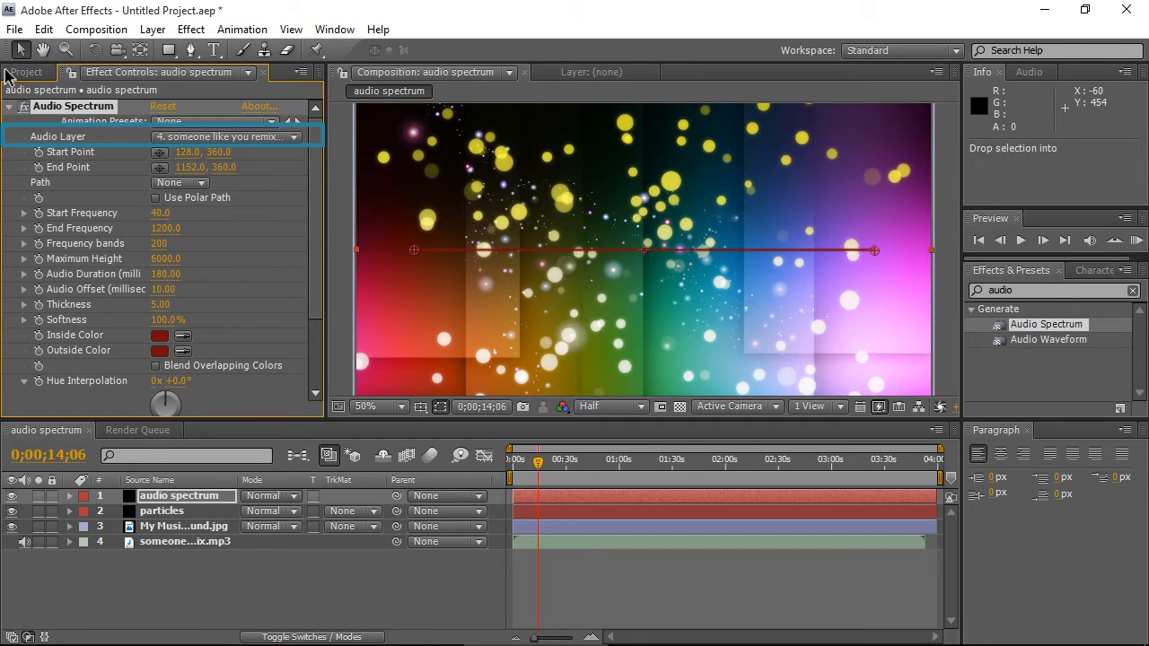
click(227, 136)
click(252, 136)
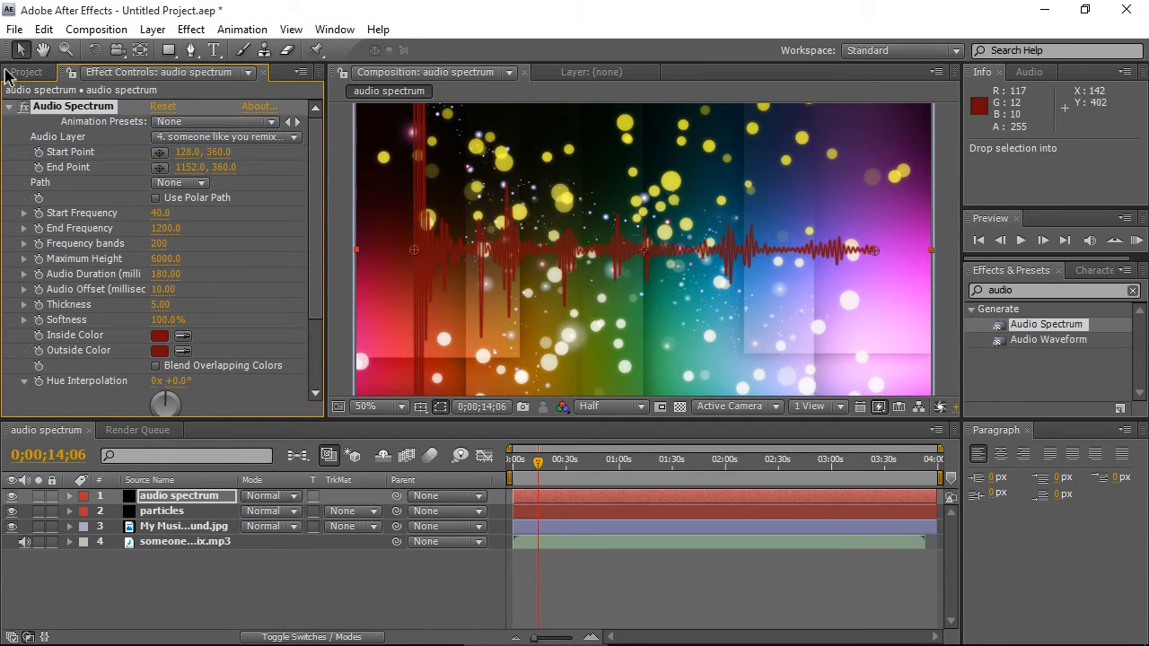
- Compare the Display Options styles, then set Display Options to Digital and Side Options to Side B
scroll(161, 258, down, 4)
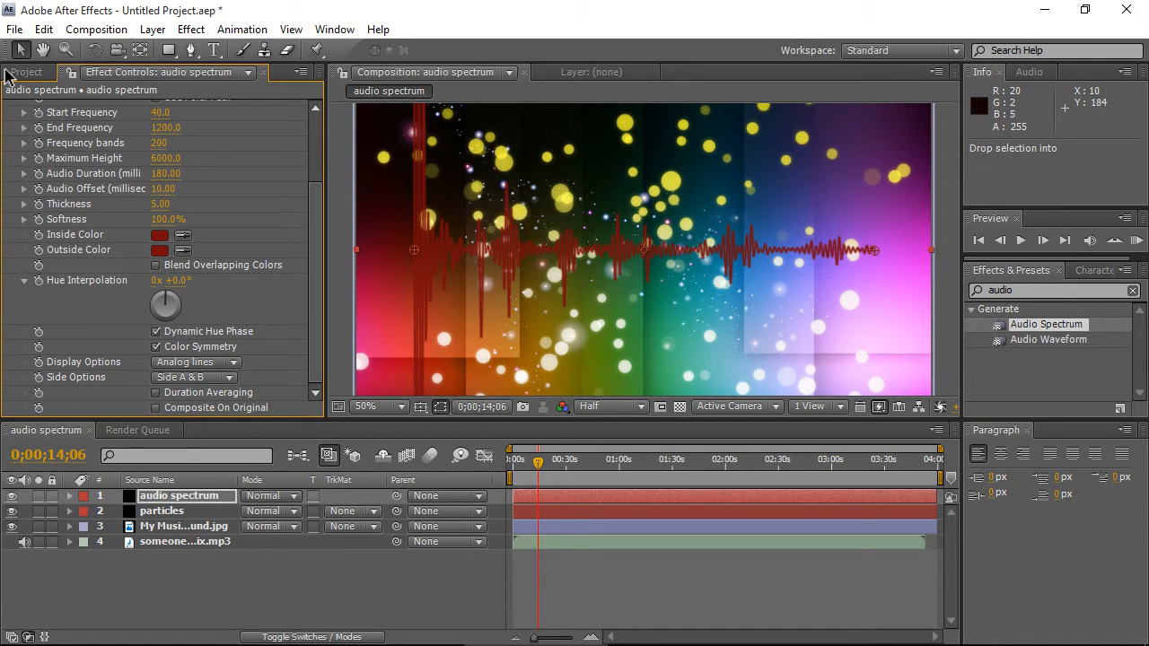
click(195, 361)
click(197, 344)
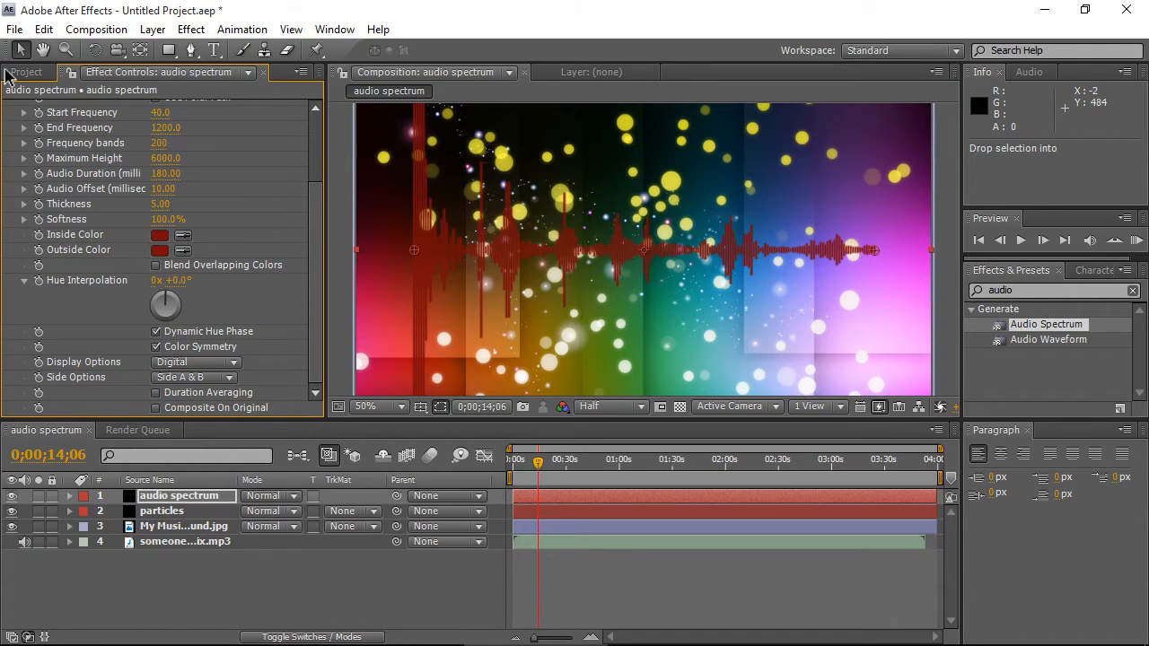
click(195, 362)
click(198, 407)
click(196, 362)
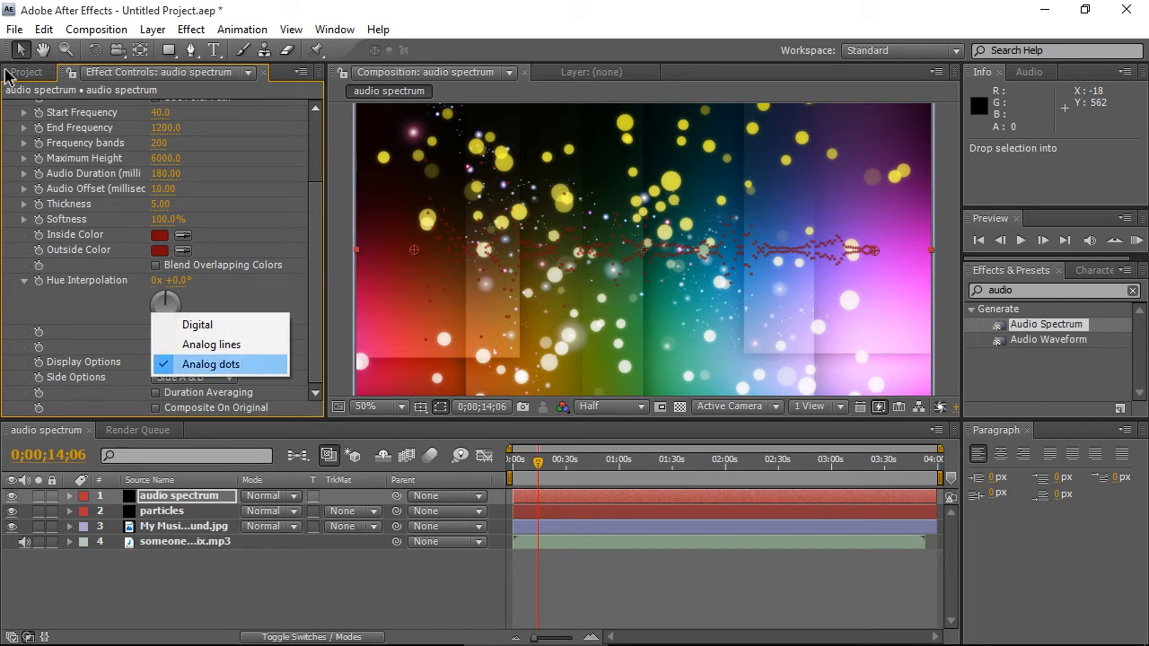
click(189, 347)
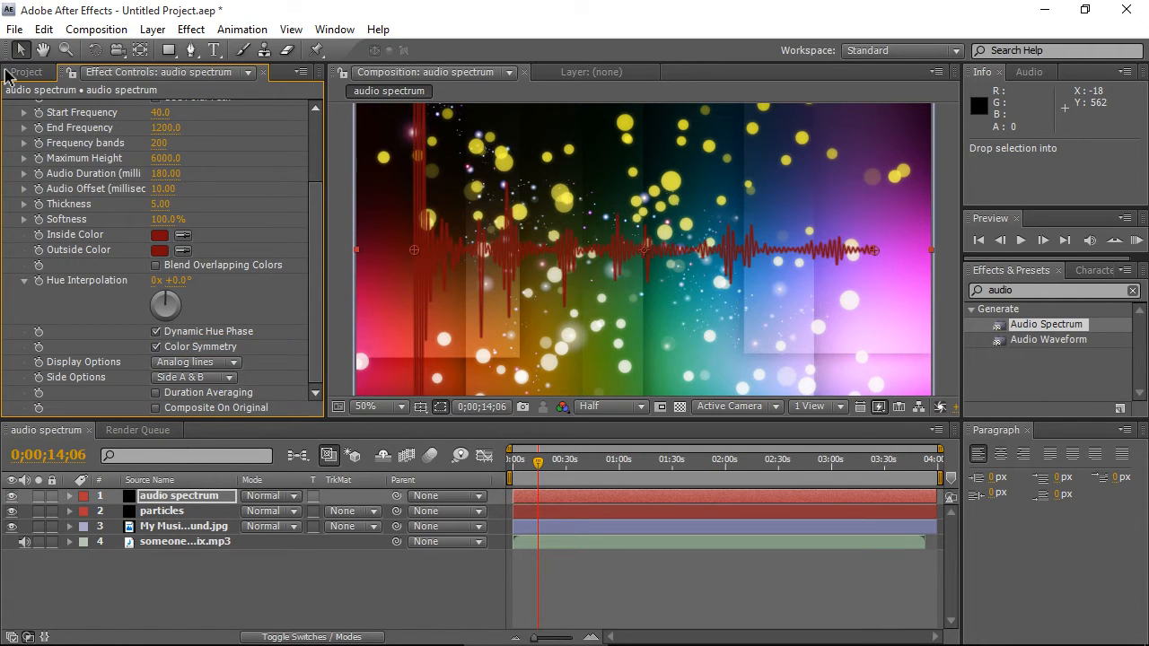
click(196, 362)
click(189, 346)
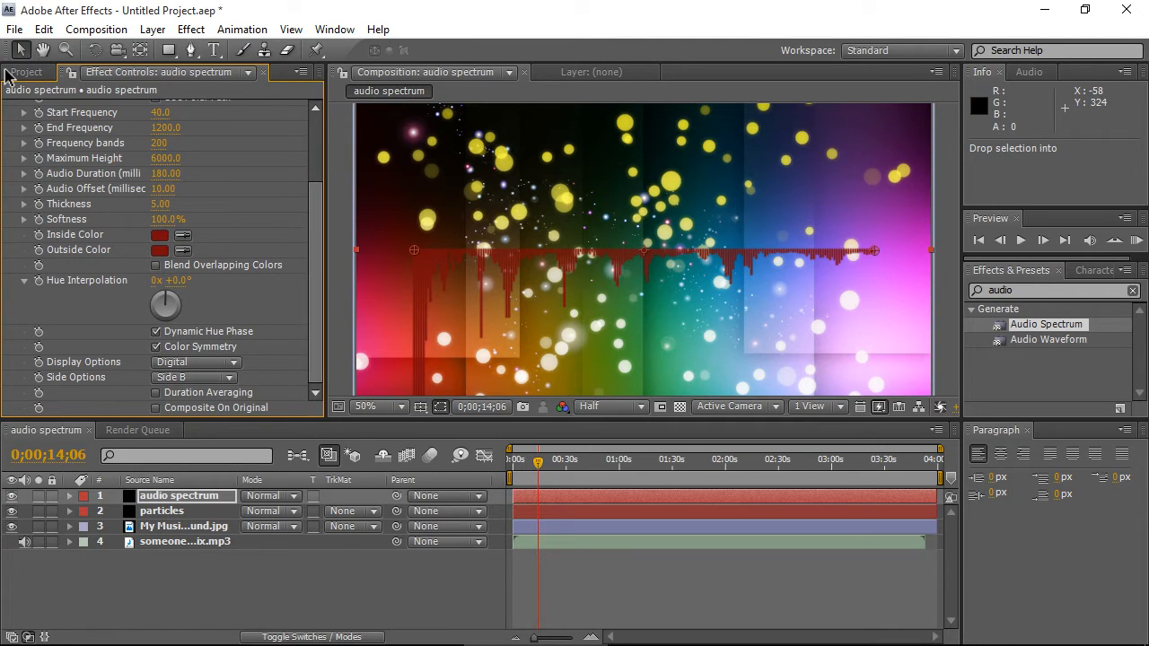
- Apply the Polar Coordinates effect to the audio spectrum layer and set its Type of Conversion to Rect to Polar
drag(315, 240, 315, 174)
click(9, 106)
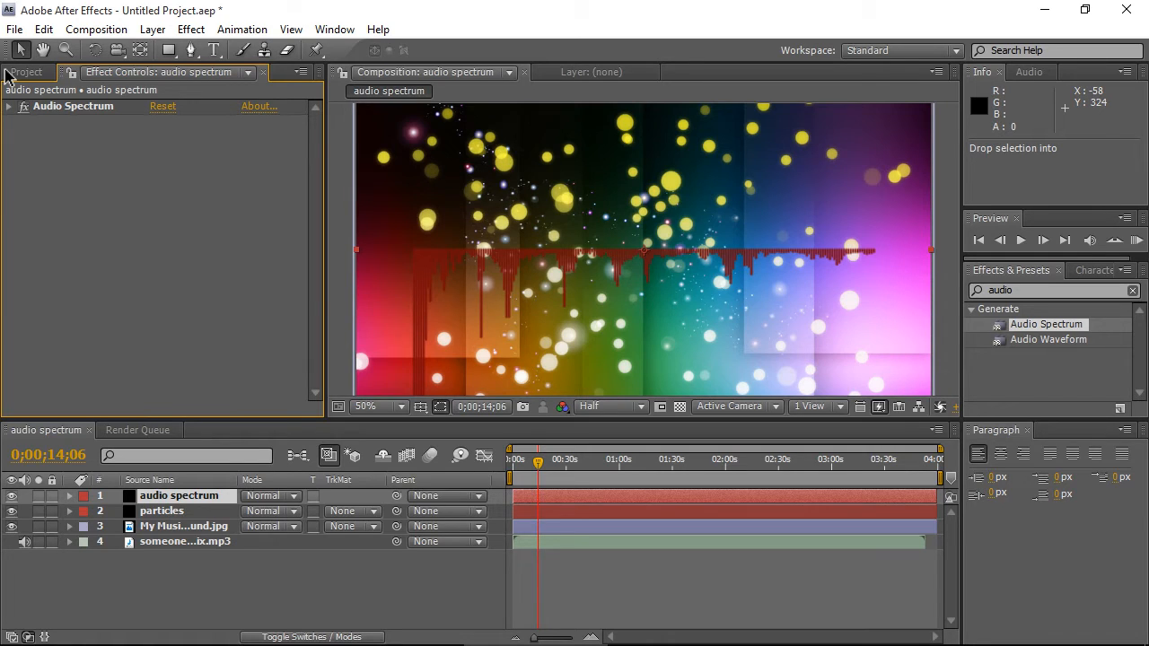
click(1033, 290)
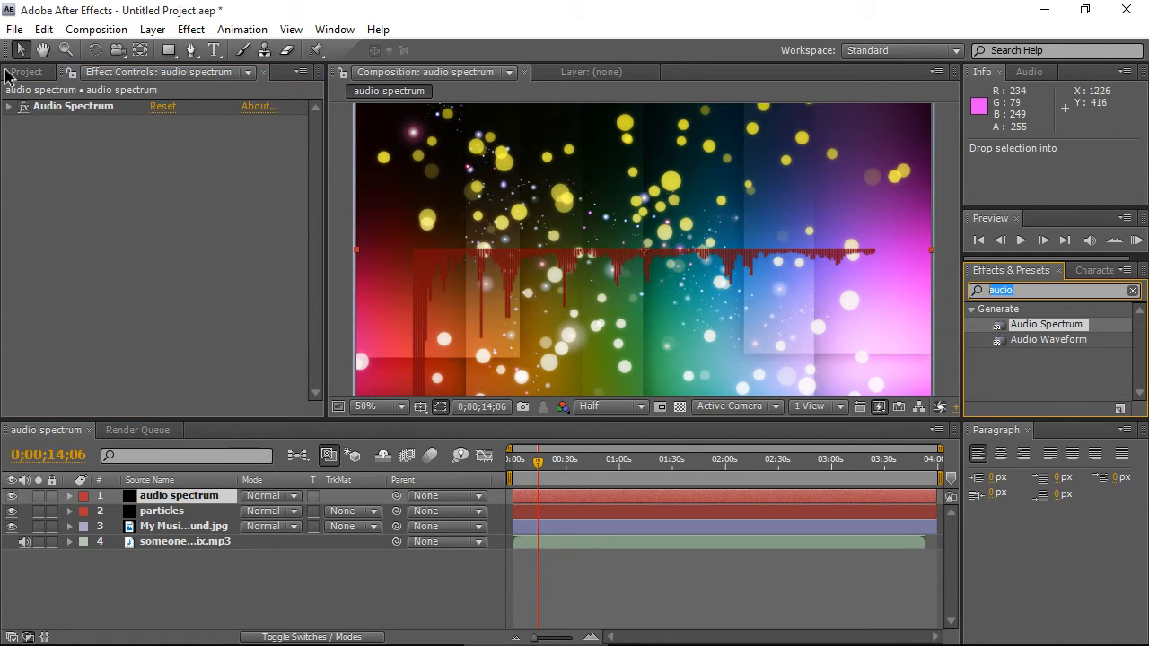
text(polar)
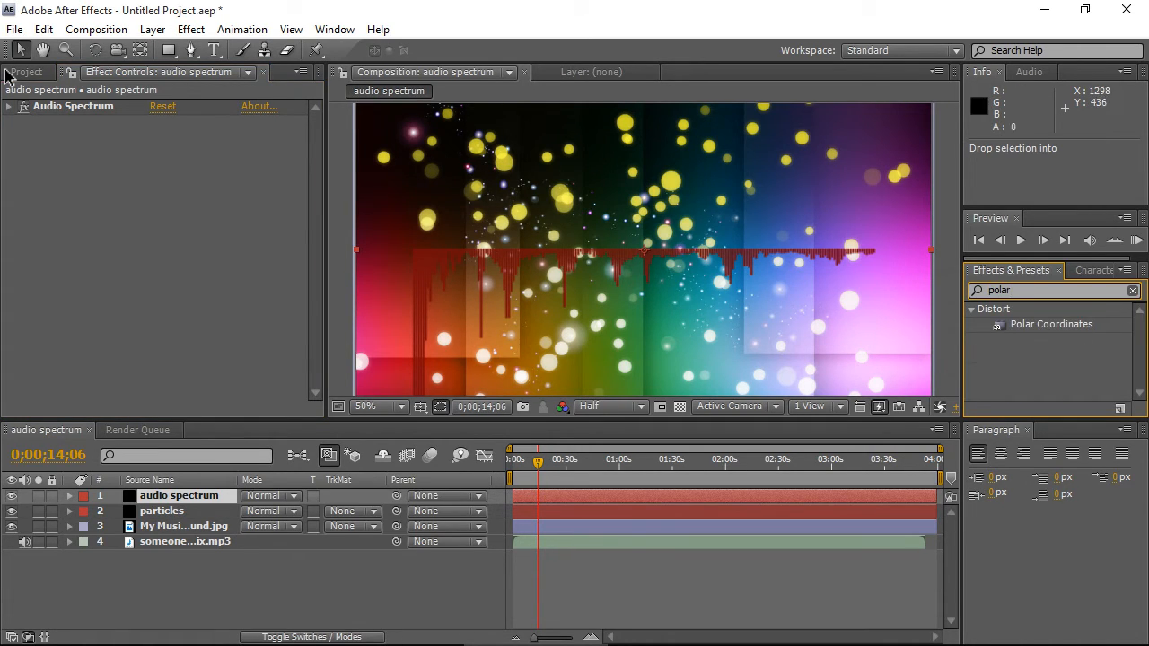
mouse_move(1051, 324)
mouse_down()
mouse_move(341, 206)
mouse_move(134, 126)
mouse_move(359, 149)
mouse_move(509, 142)
mouse_up()
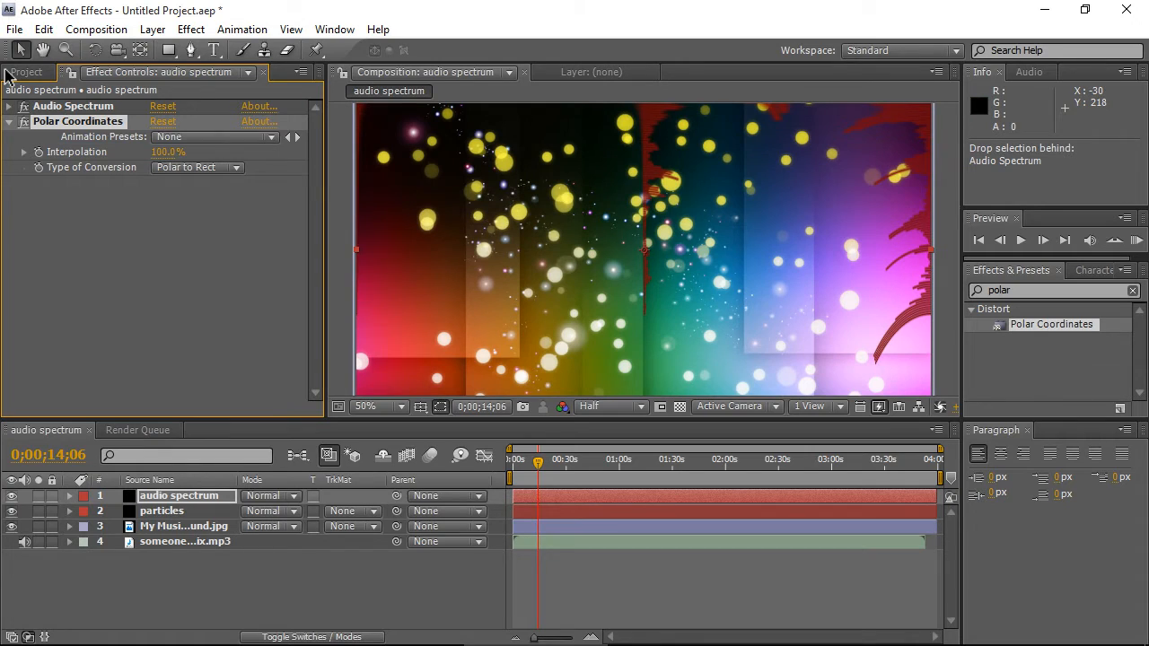
click(198, 167)
click(204, 148)
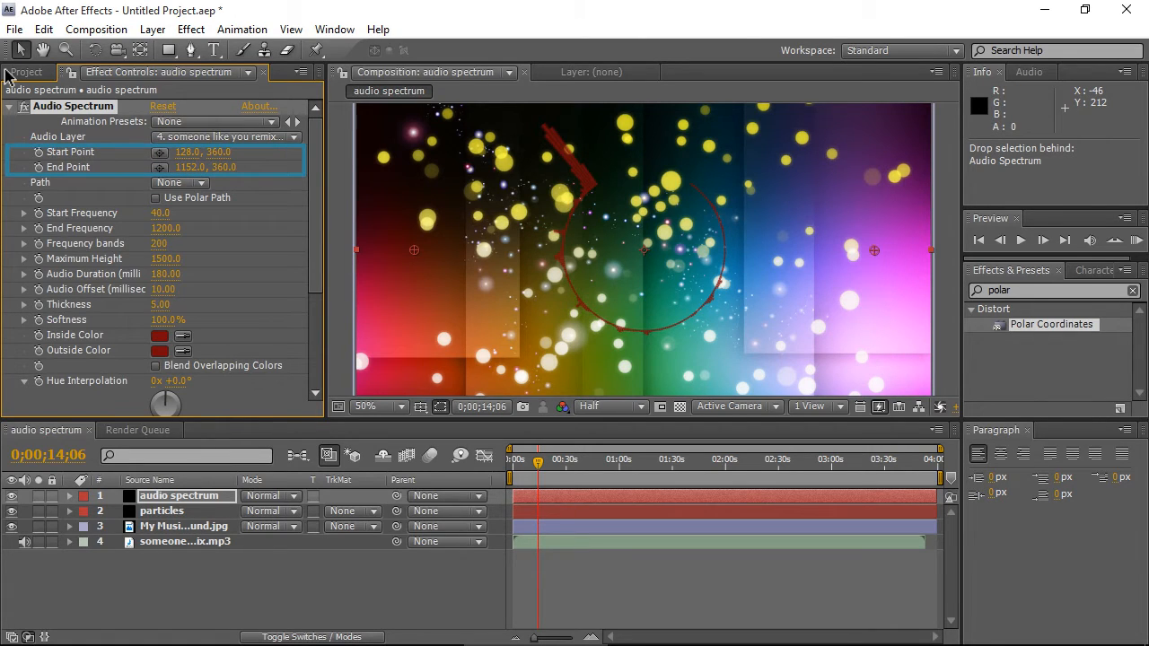
- Set the Audio Spectrum Start Point X to -720 and End Point X to 2000 to close the ring
click(187, 153)
text(720)
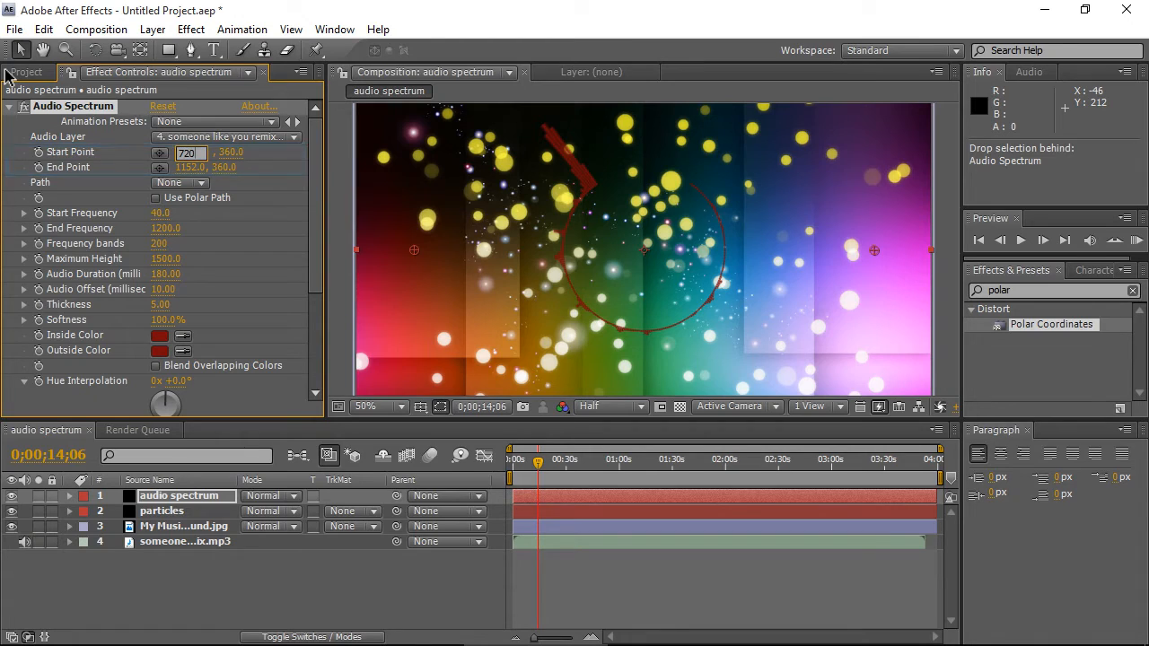
key(Tab)
key(Tab)
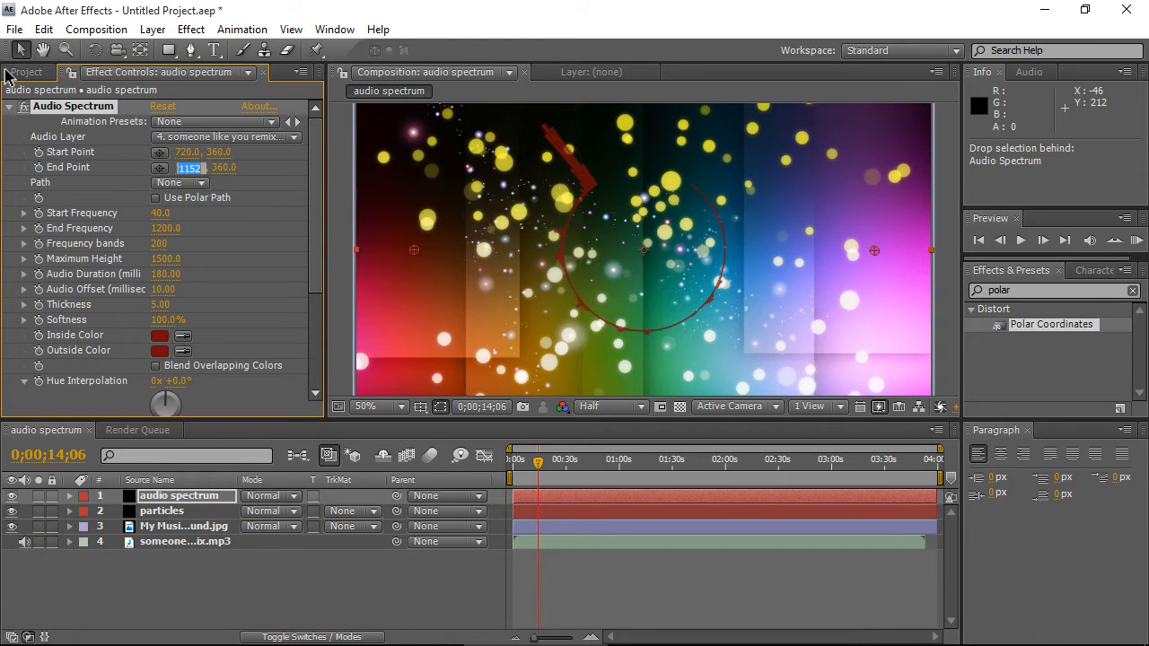
text(2000)
key(Return)
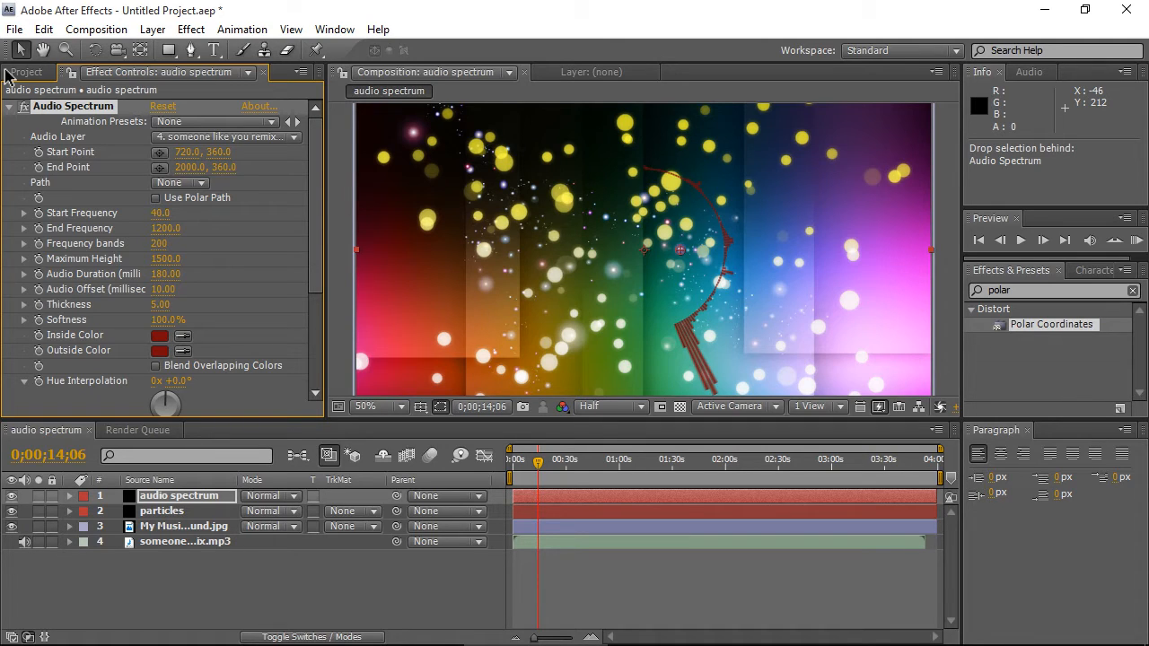
key(Tab)
text(-720)
key(Return)
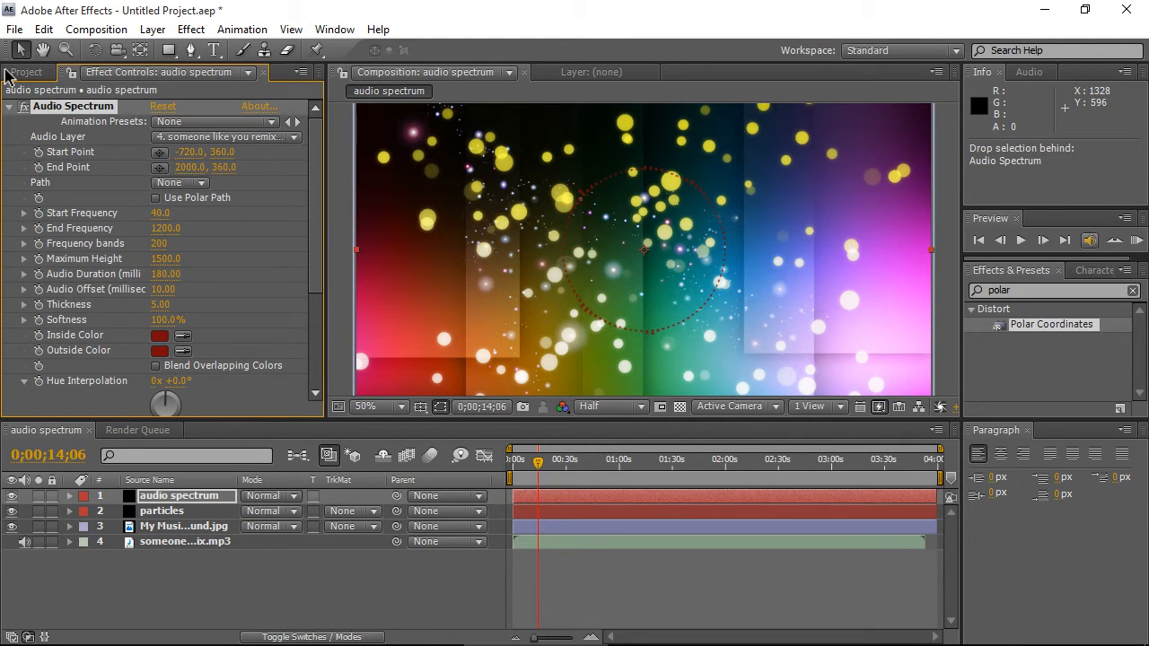
- Preview the circular spectrum and set the Audio Spectrum Maximum Height to 6000
key(KP_0)
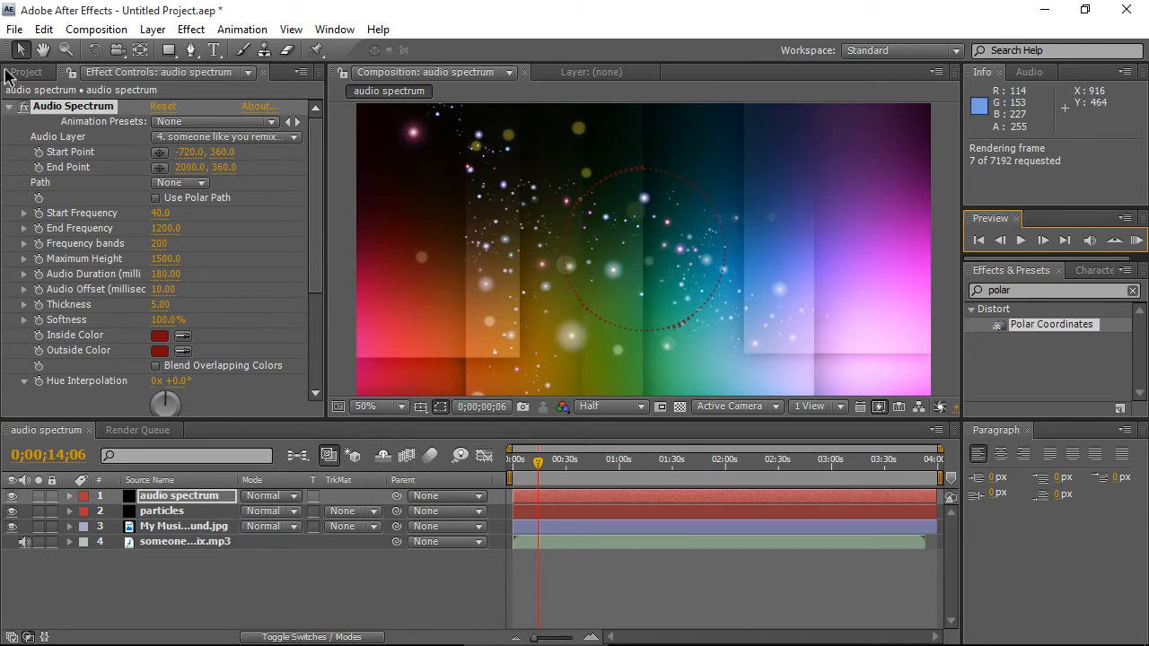
key(KP_0)
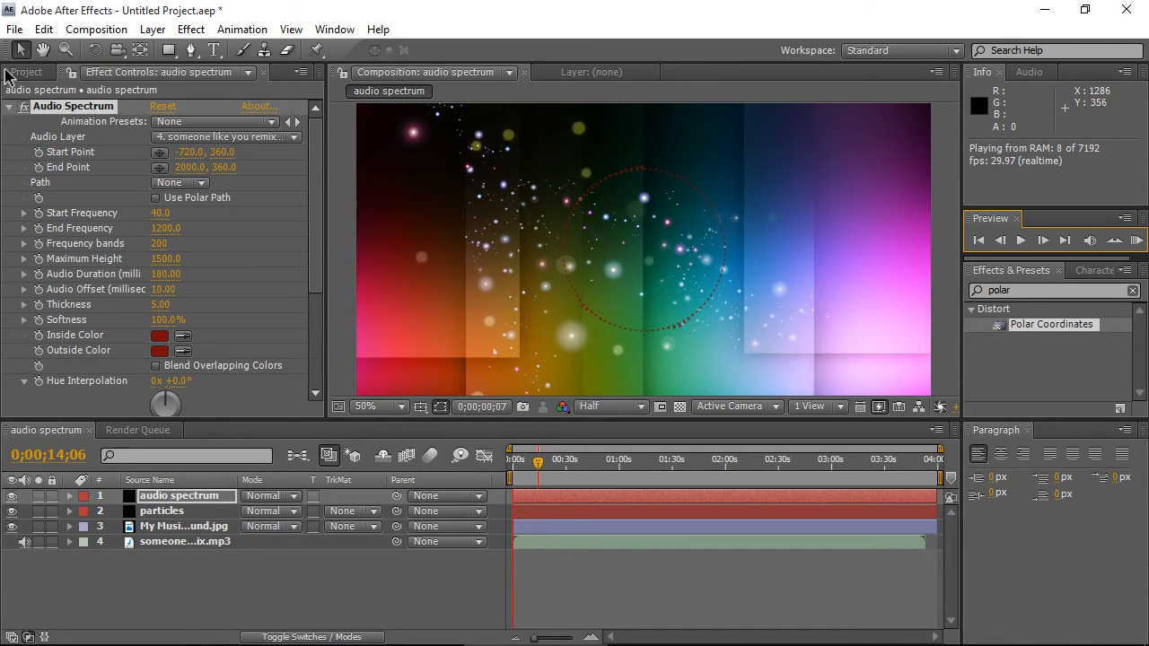
key(KP_0)
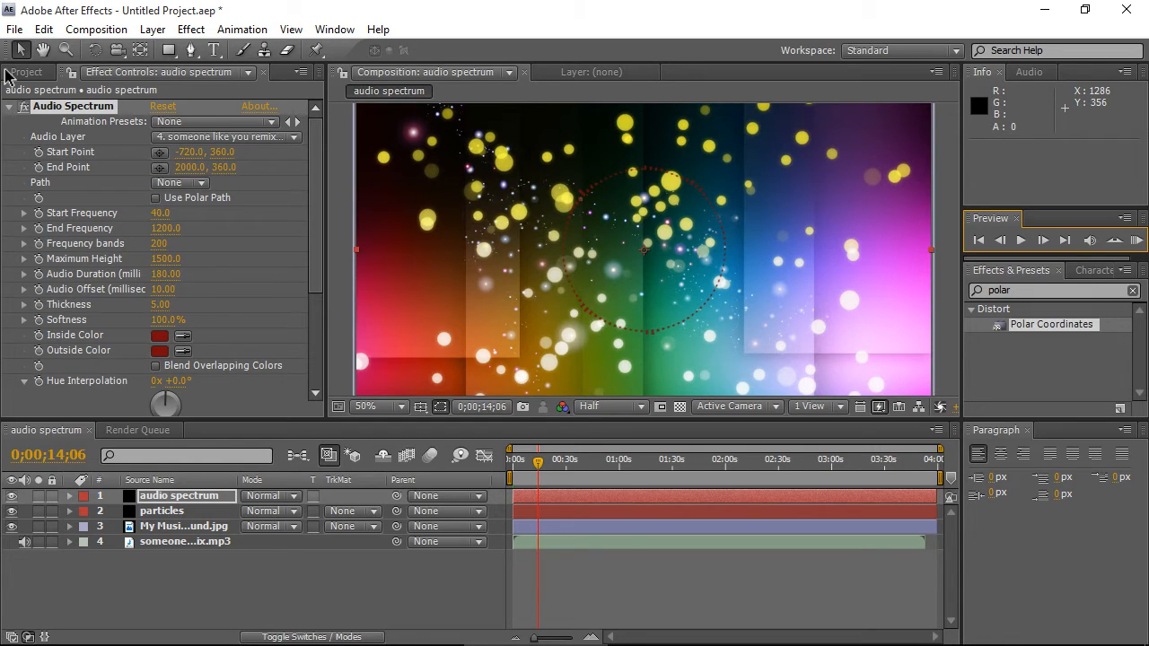
click(165, 259)
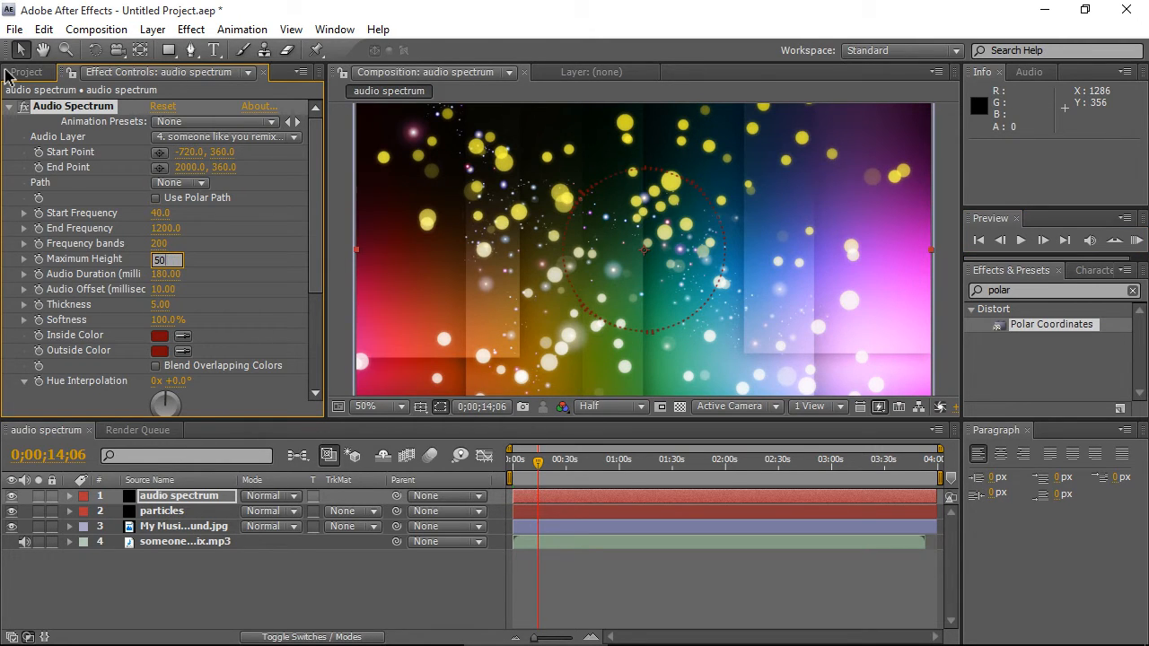
key(Return)
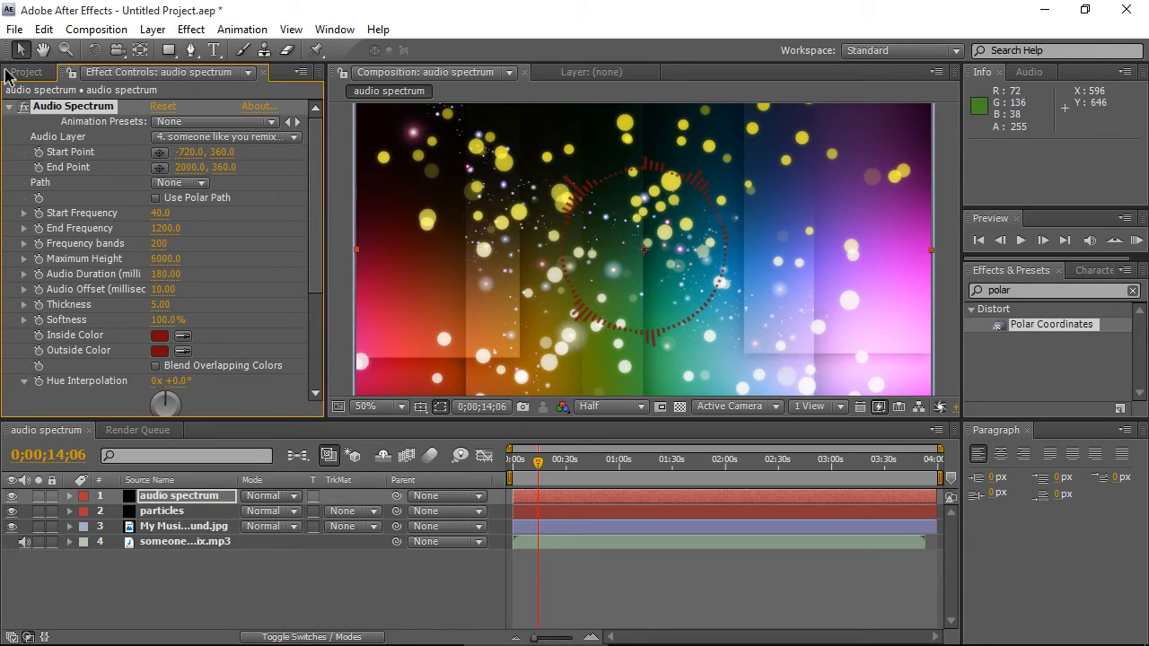
- Apply a second Audio Spectrum effect to the audio spectrum layer
click(9, 107)
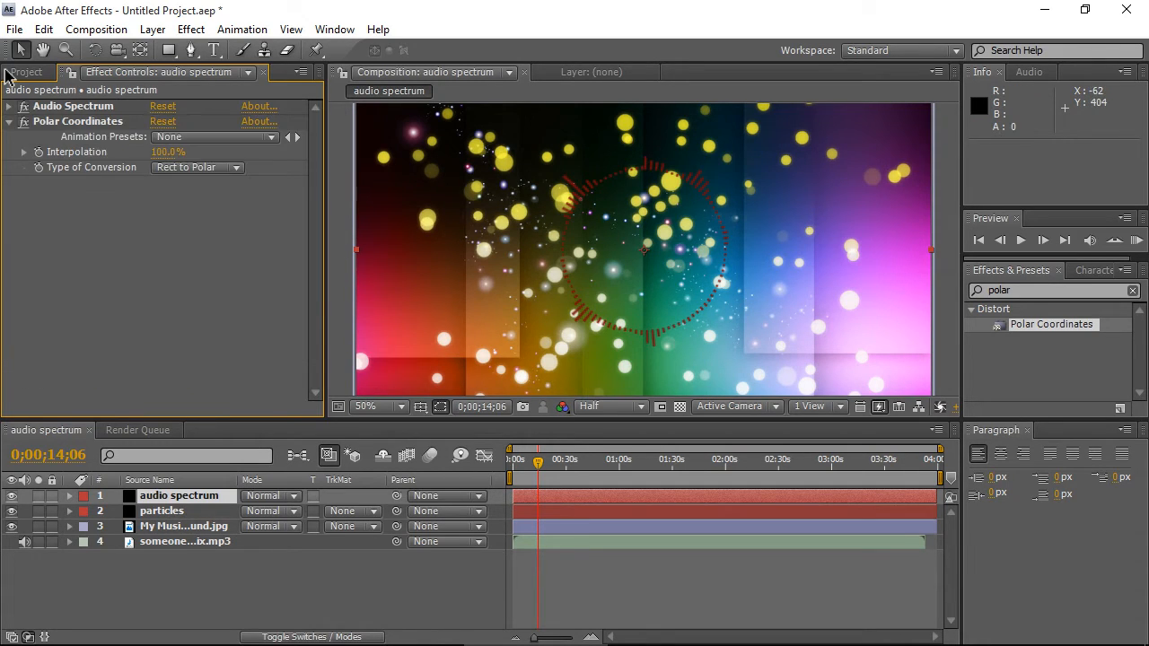
click(9, 122)
click(1041, 291)
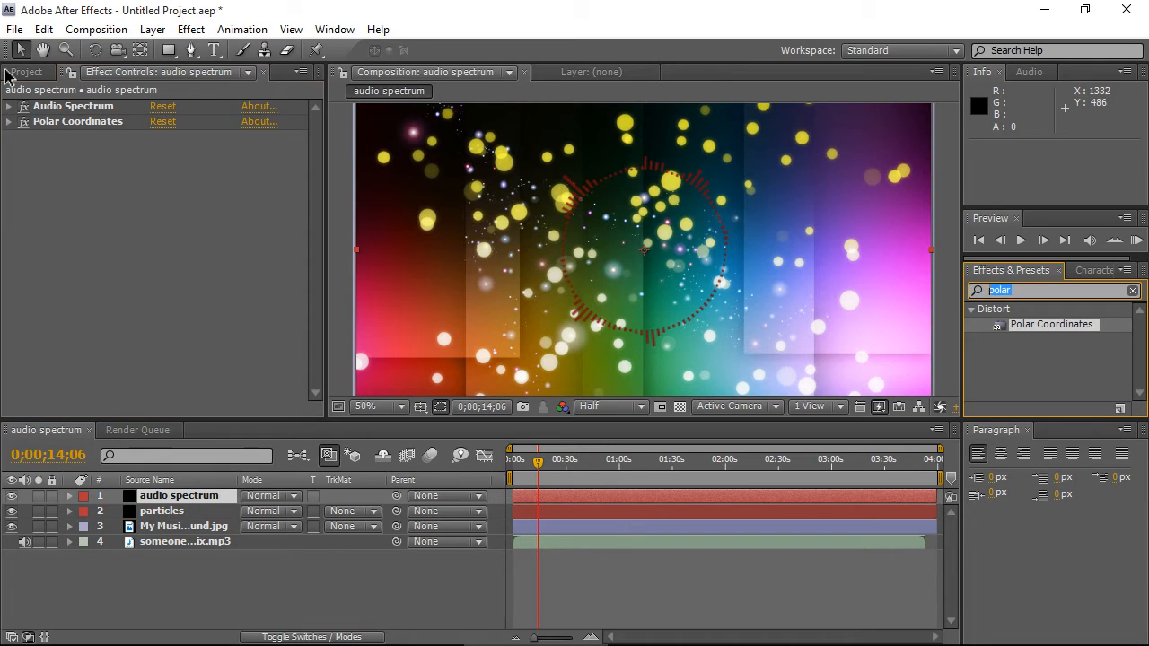
text(audio)
drag(1045, 324, 135, 116)
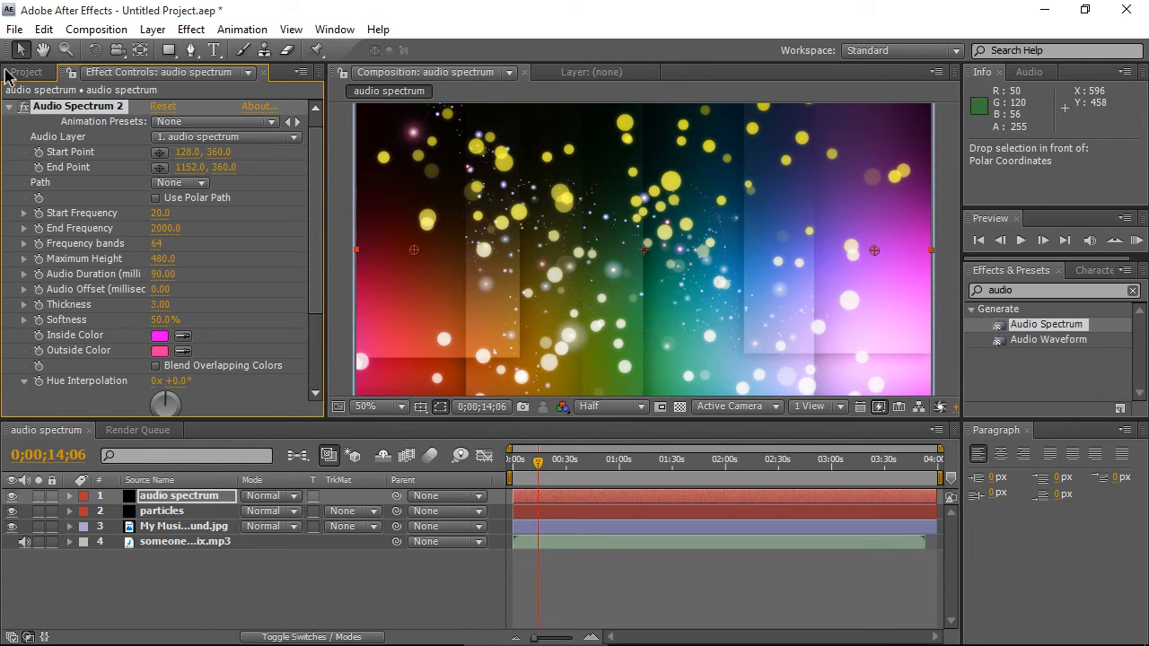
- Turn on Composite On Original for Audio Spectrum 2
scroll(162, 252, down, 2)
scroll(162, 251, down, 4)
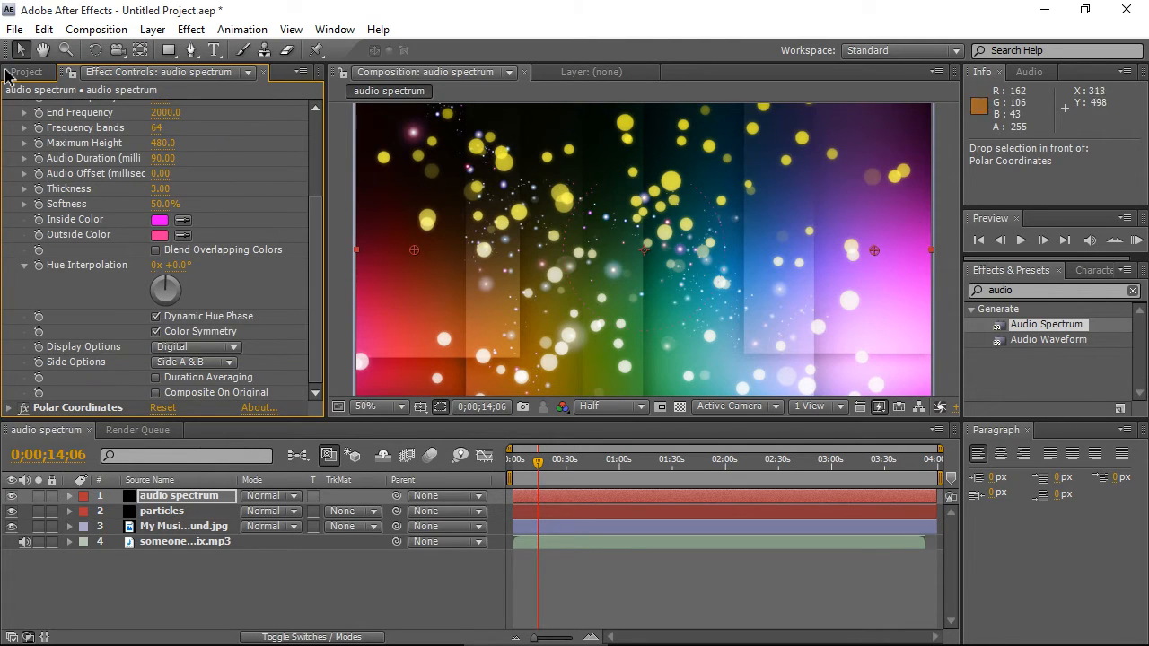
click(156, 393)
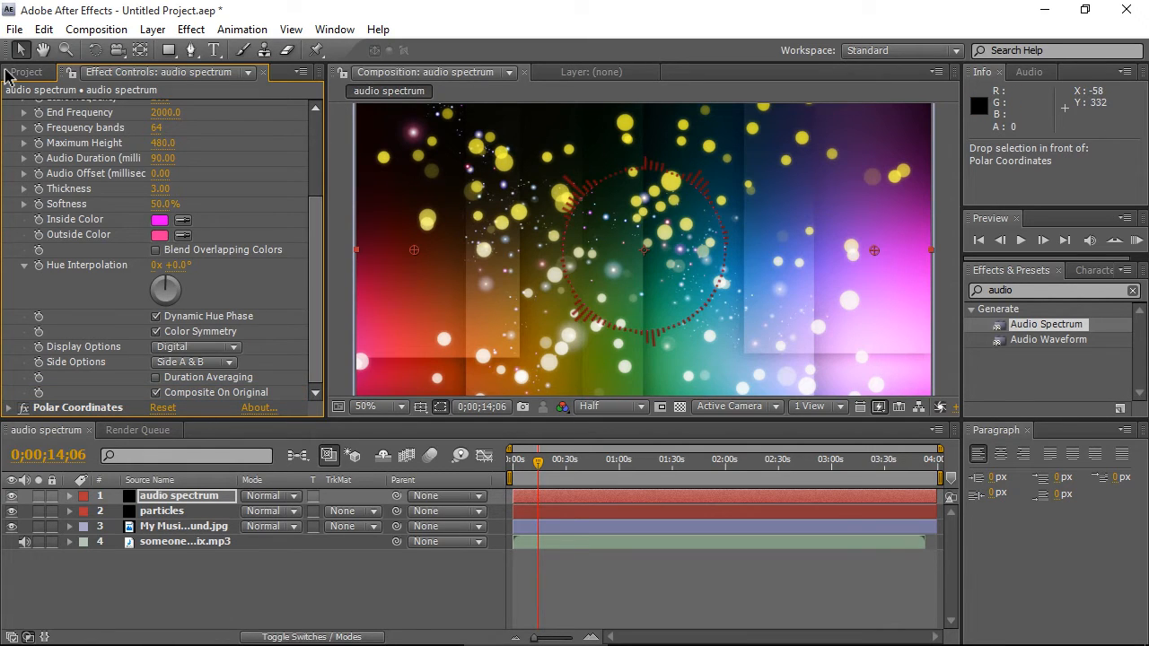
- Set Audio Spectrum 2's Start Point X to -720 and End Point X to 2000
scroll(161, 251, up, 7)
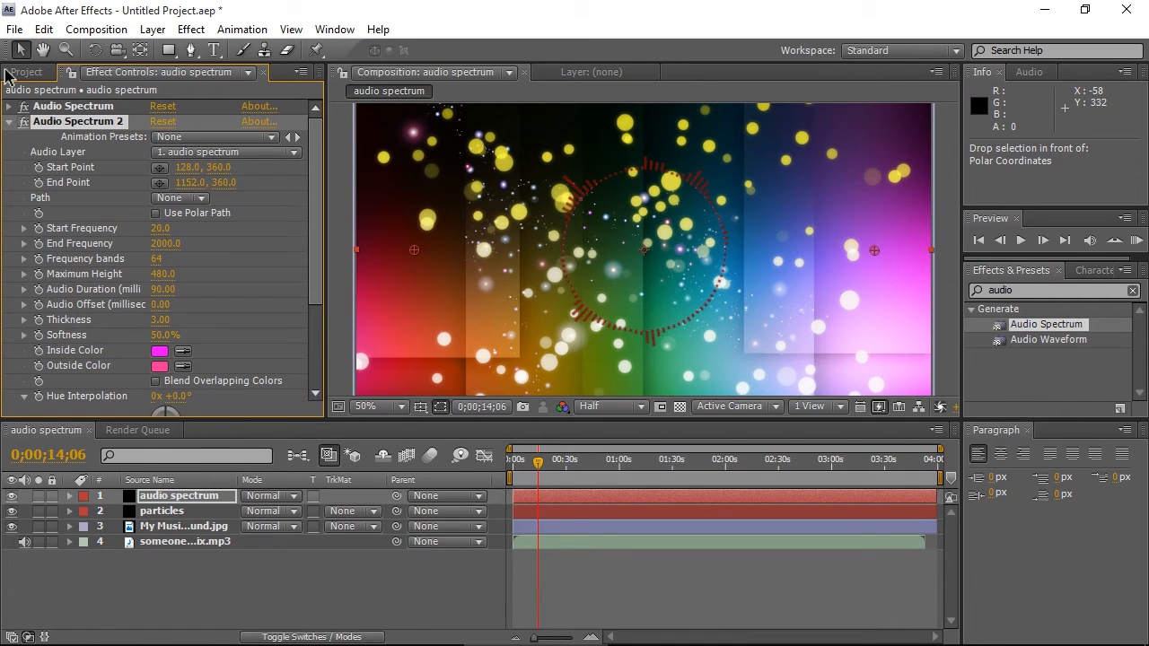
click(187, 168)
text(-720)
key(Tab)
key(Tab)
text(2000)
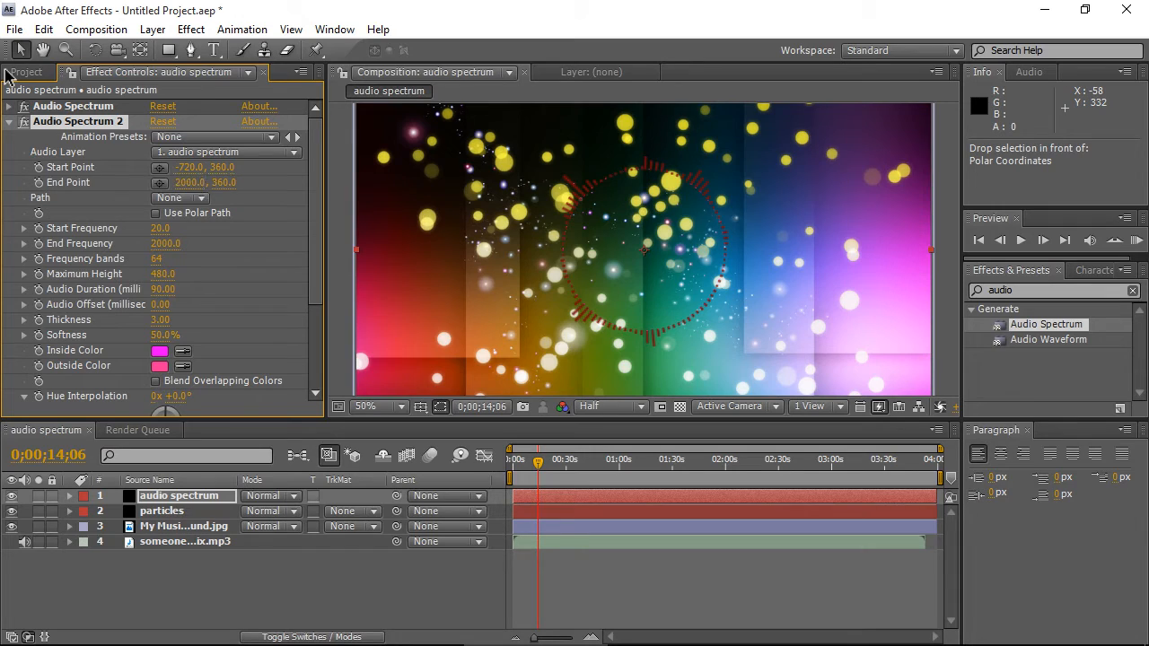
- Set Audio Spectrum 2's Start Frequency to 40, End Frequency to 1200, Frequency bands to 200 and Maximum Height to 8000
key(Tab)
key(Tab)
text(40)
key(Tab)
text(1200)
key(Tab)
text(200)
key(Return)
key(Tab)
text(8000)
key(Return)
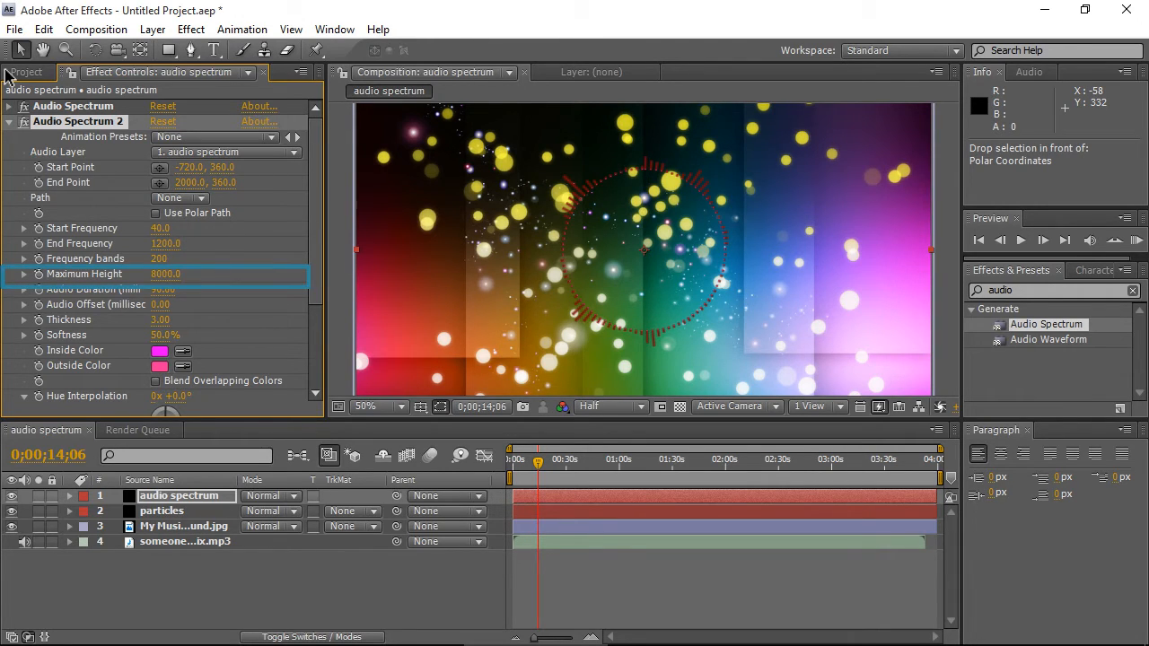
- Link Audio Spectrum 2 to the someone like you remix track and set Audio Duration 180, Audio Offset 10, Thickness 5, Softness 100%
click(228, 152)
click(228, 216)
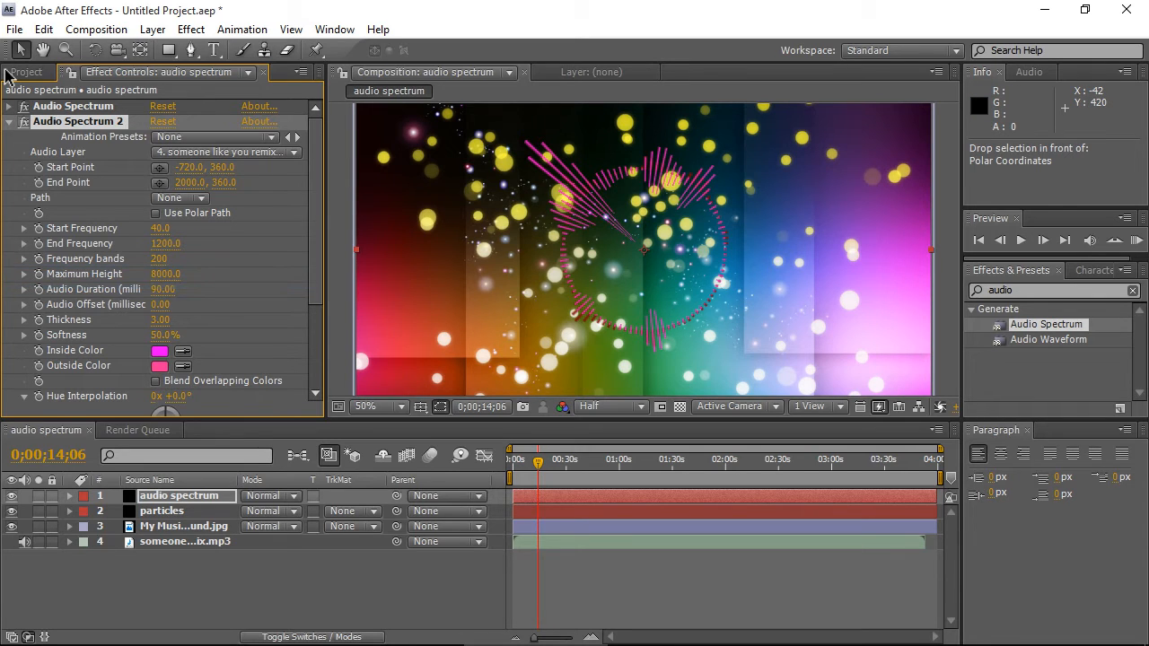
click(162, 289)
text(180)
key(Tab)
text(10)
key(Tab)
text(100)
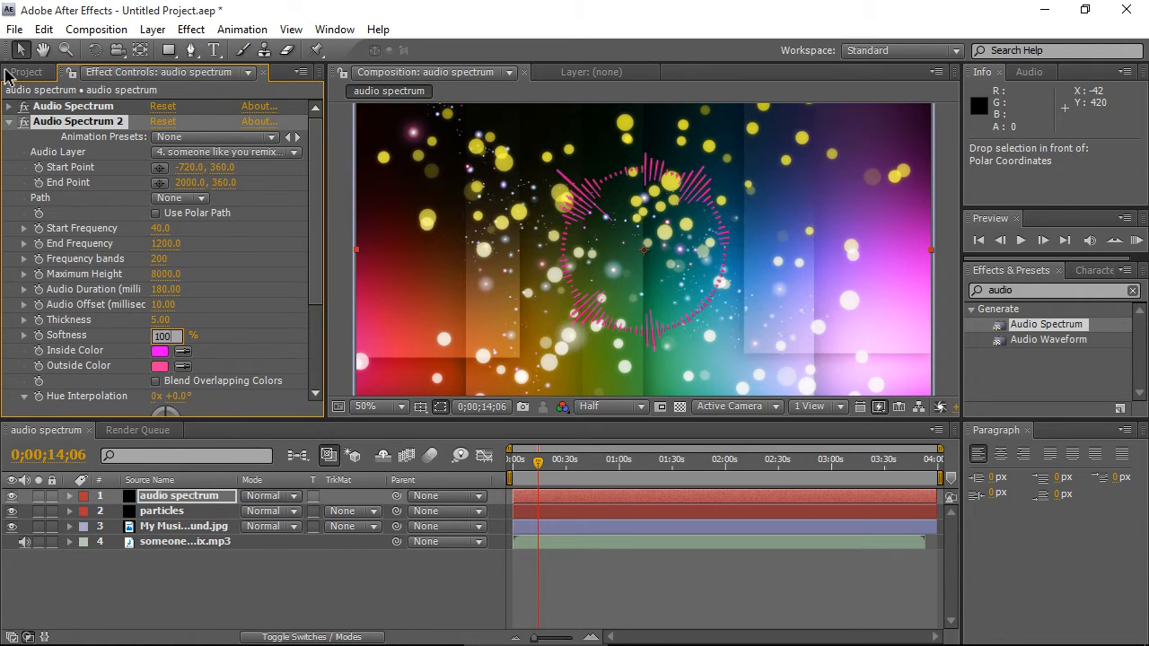
- Set both Inside Color and Outside Color of Audio Spectrum 2 to white
scroll(162, 251, down, 2)
click(159, 248)
click(754, 248)
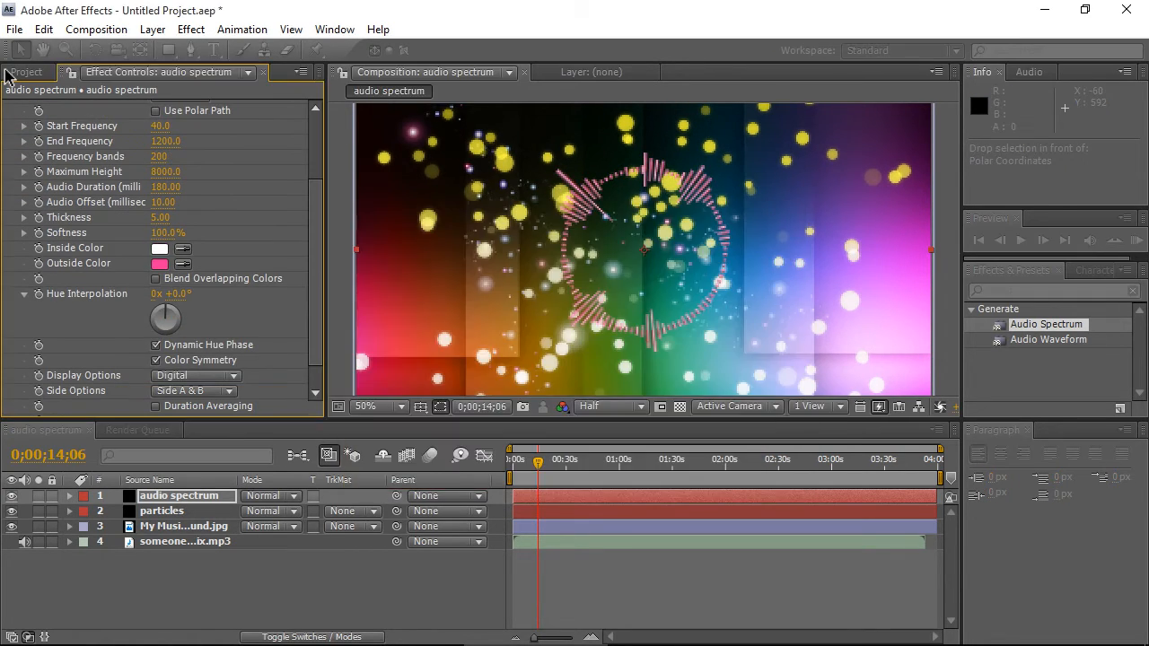
click(159, 263)
click(754, 248)
- Set Audio Spectrum 2's Side Options to Side B and Display Options to Analog dots
click(193, 391)
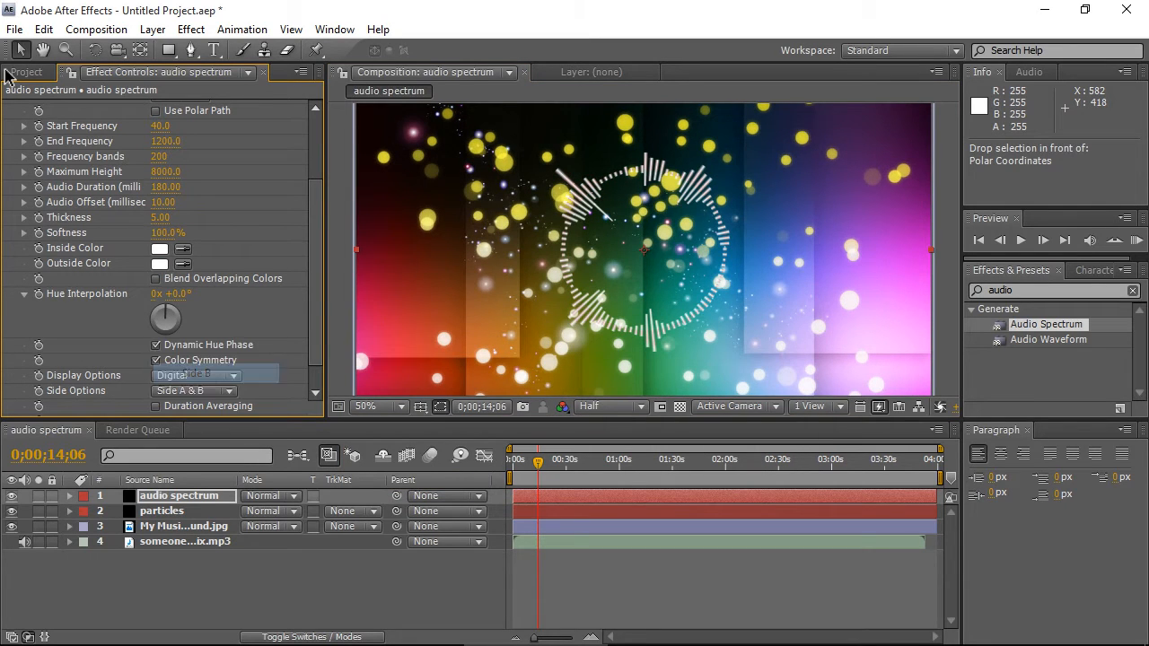
click(179, 377)
click(196, 375)
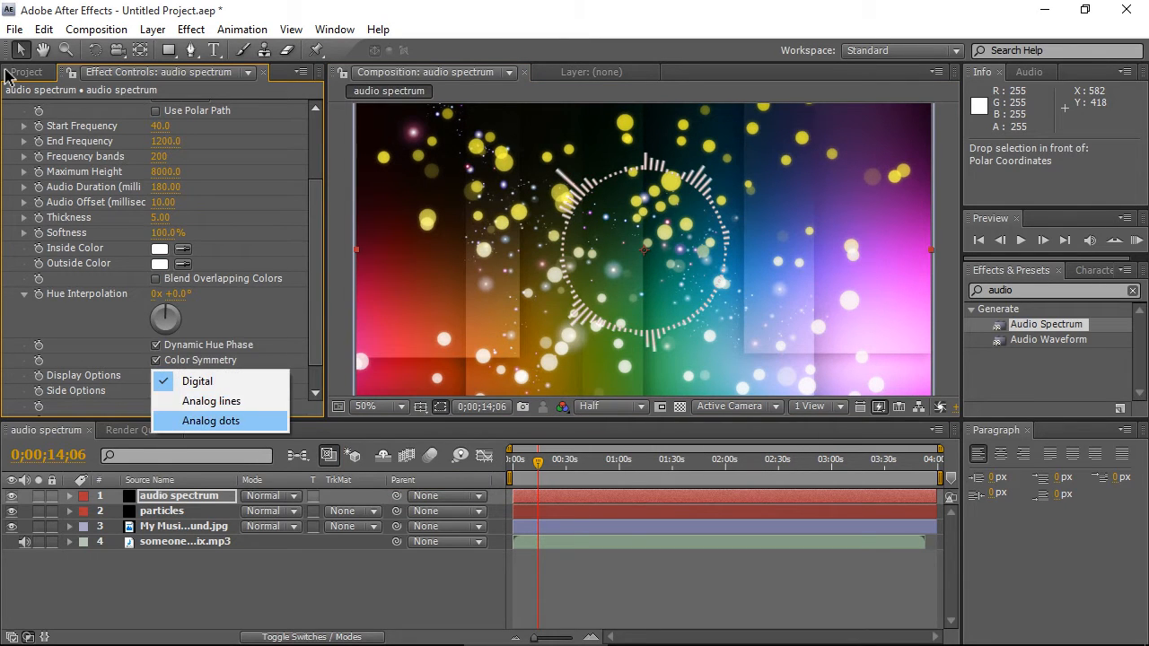
click(180, 421)
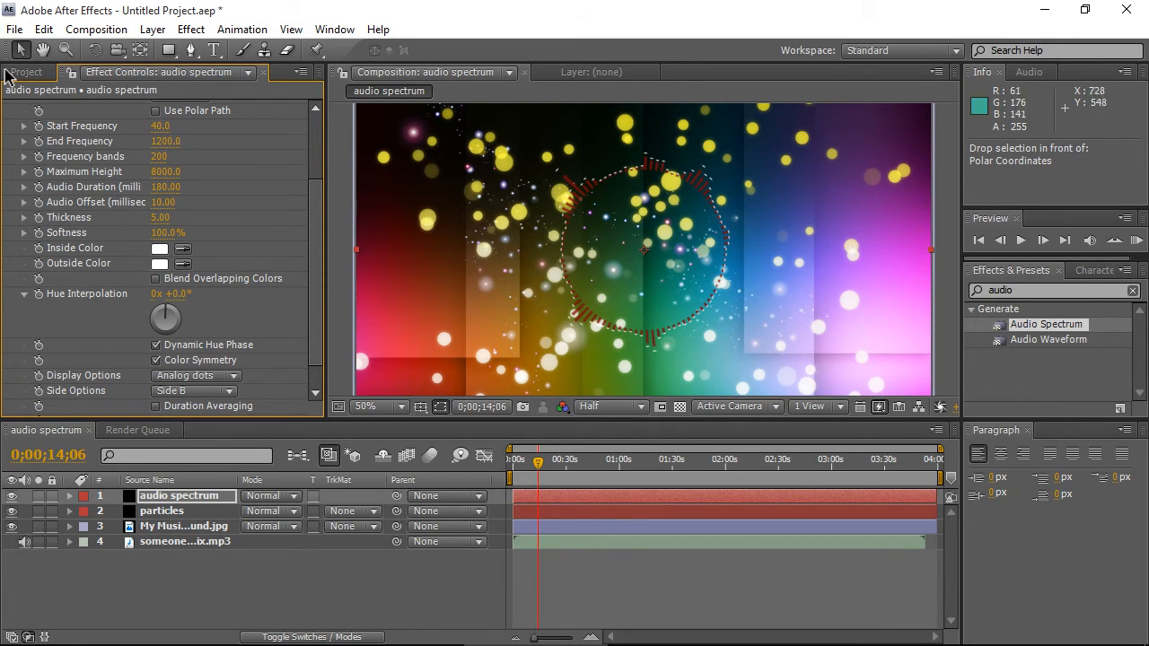
- Preview the composition with both spectrum rings and collapse the effect list
key(KP_0)
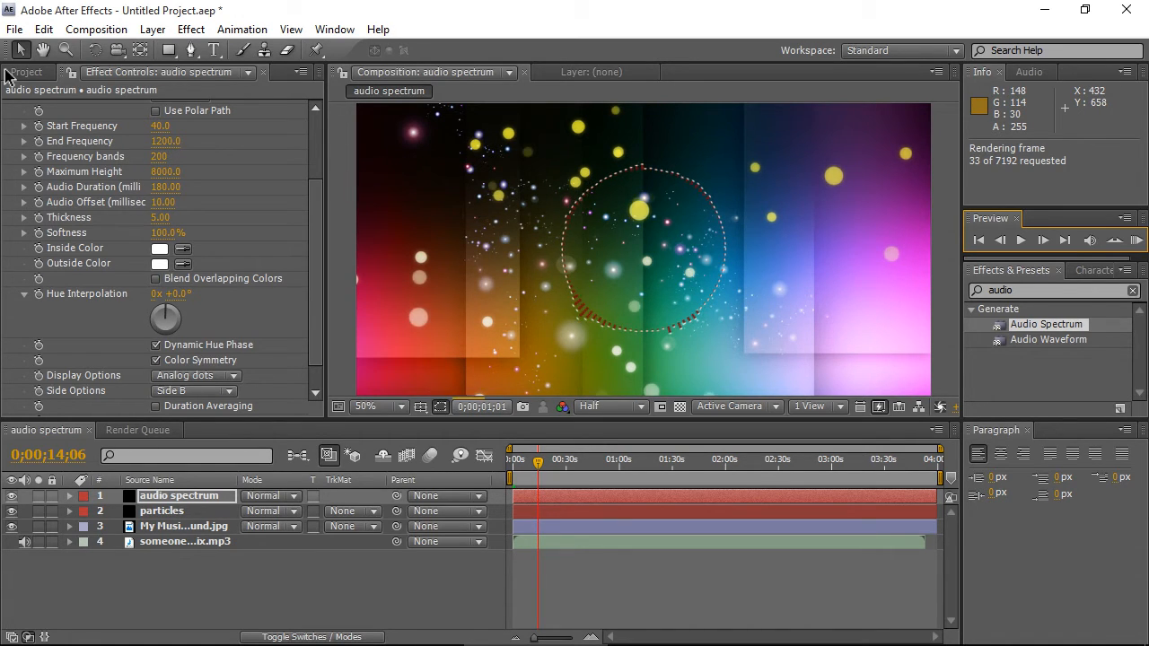
key(Escape)
key(ctrl+d)
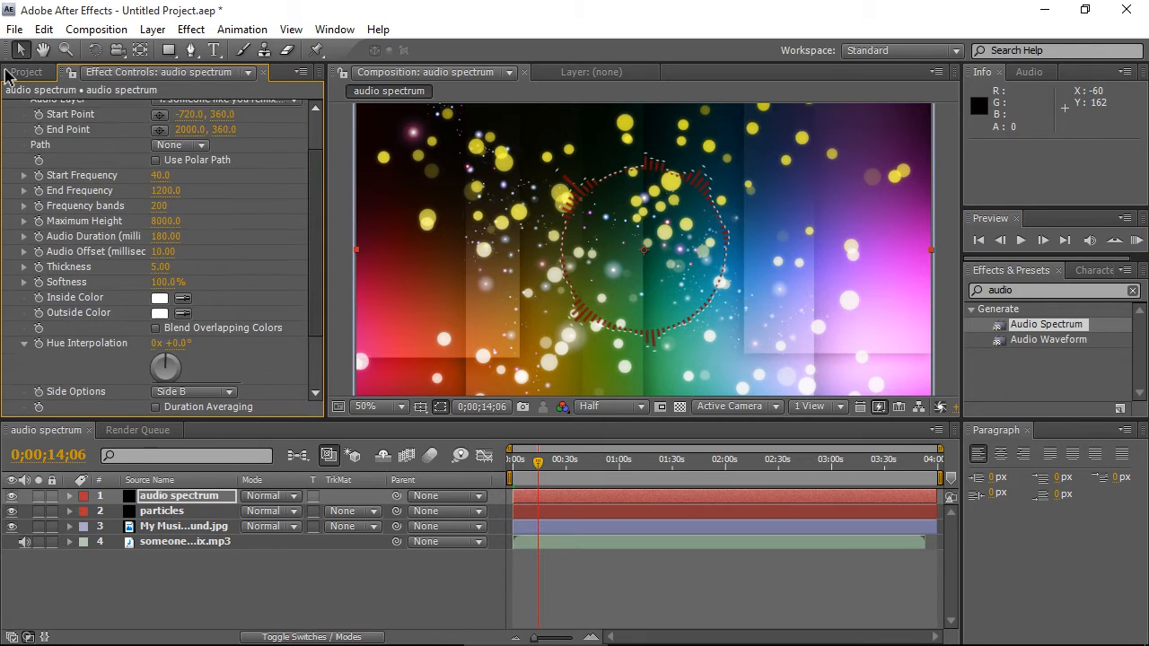
key(grave)
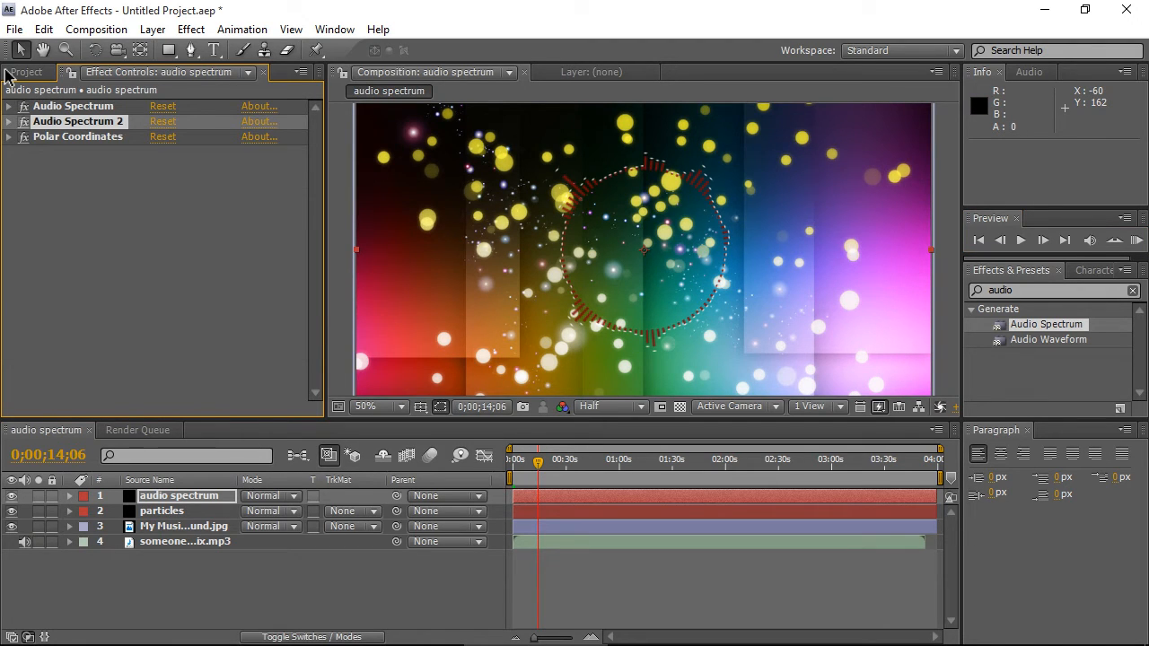
key(ctrl+shift+a)
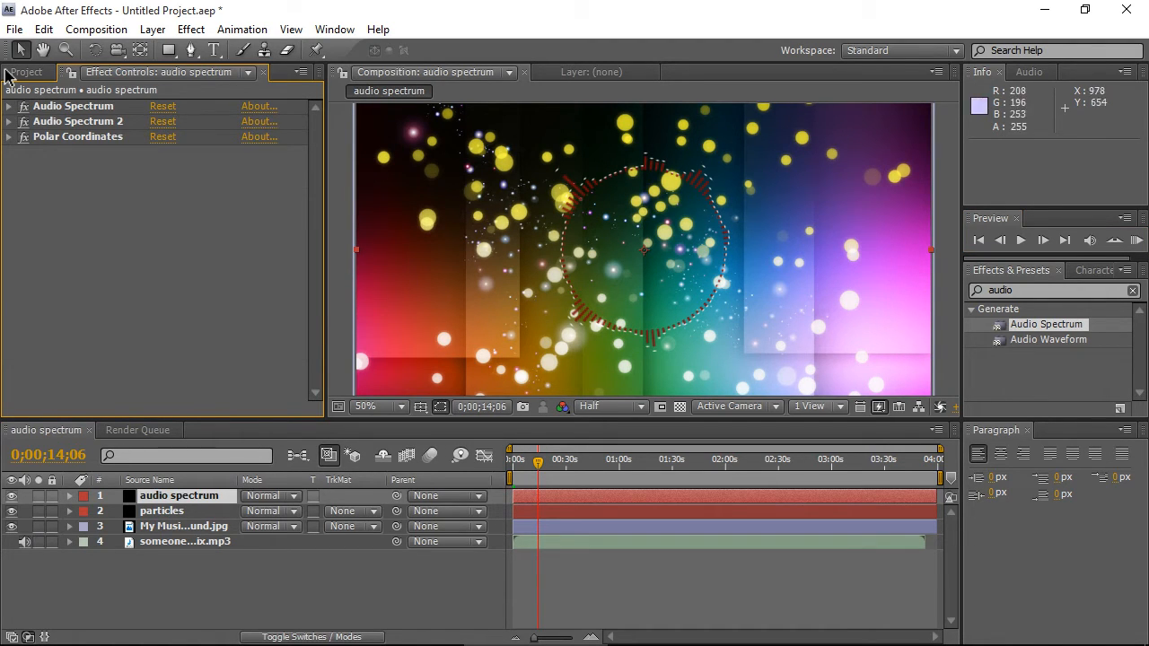
- Apply CC Radial Fast Blur to the audio spectrum layer
key(ctrl+5)
text(cc)
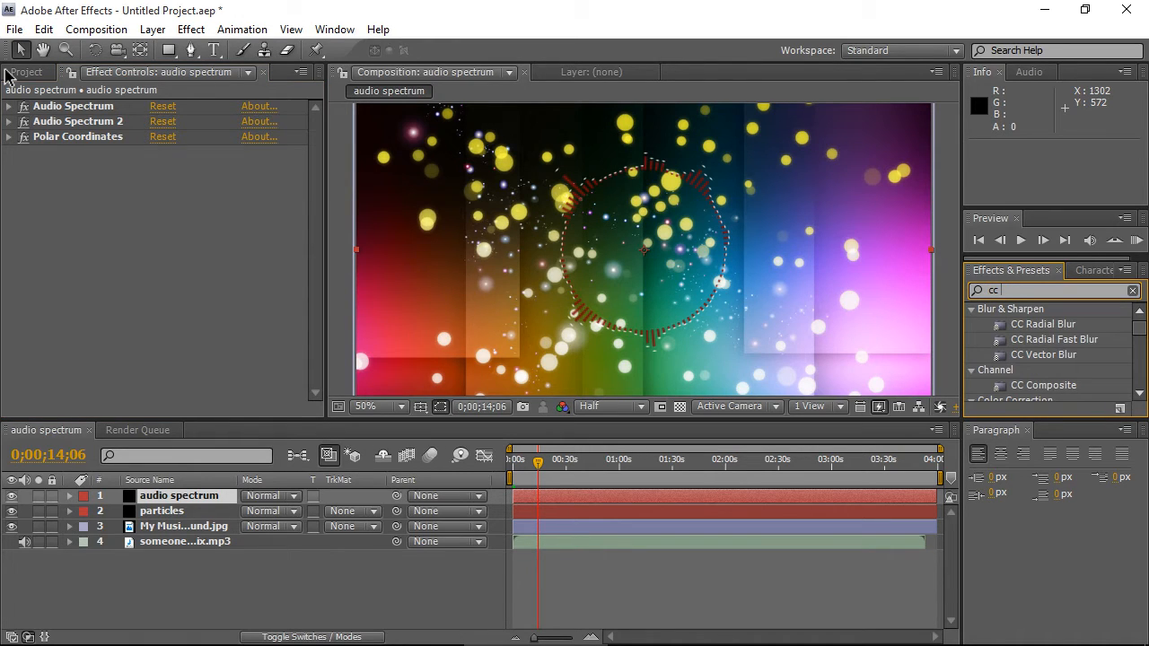
click(1054, 339)
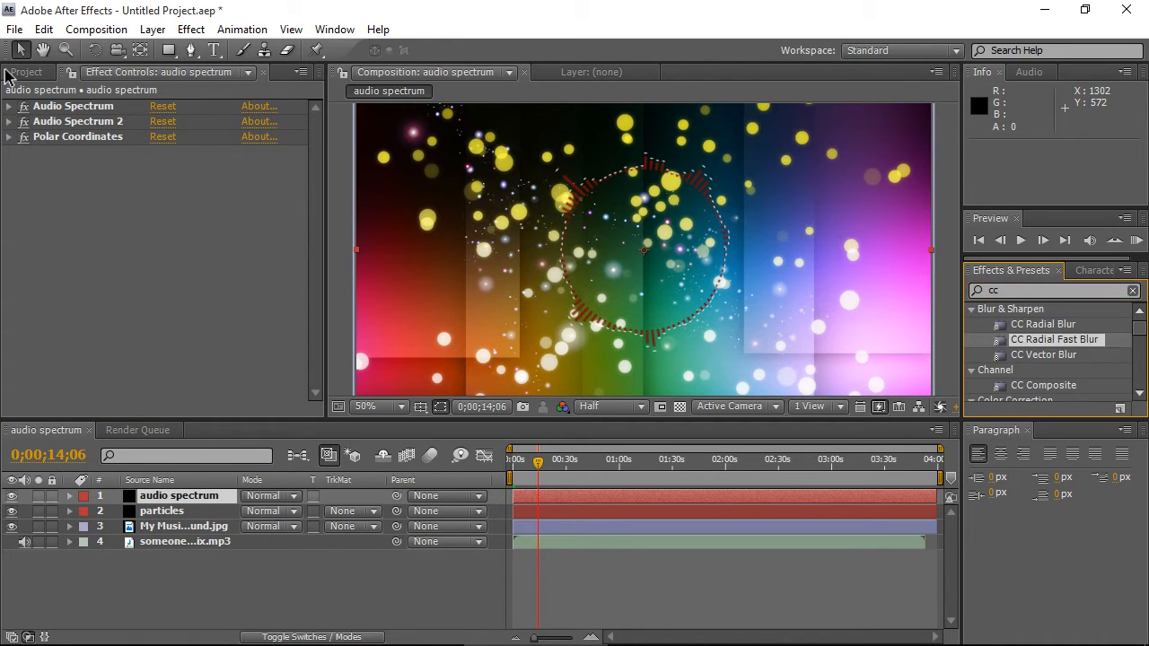
mouse_move(1054, 339)
mouse_down()
mouse_move(596, 221)
mouse_move(135, 179)
mouse_up()
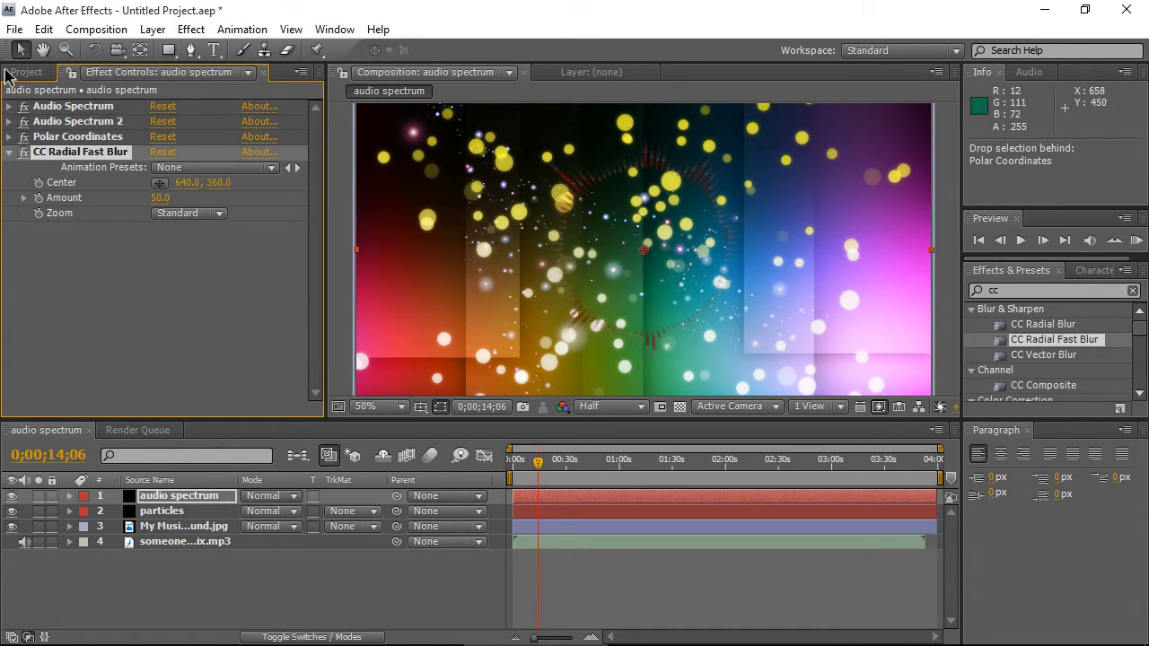
- Set CC Radial Fast Blur's Zoom to Brightest and its Amount to 10, then collapse the effect
click(189, 213)
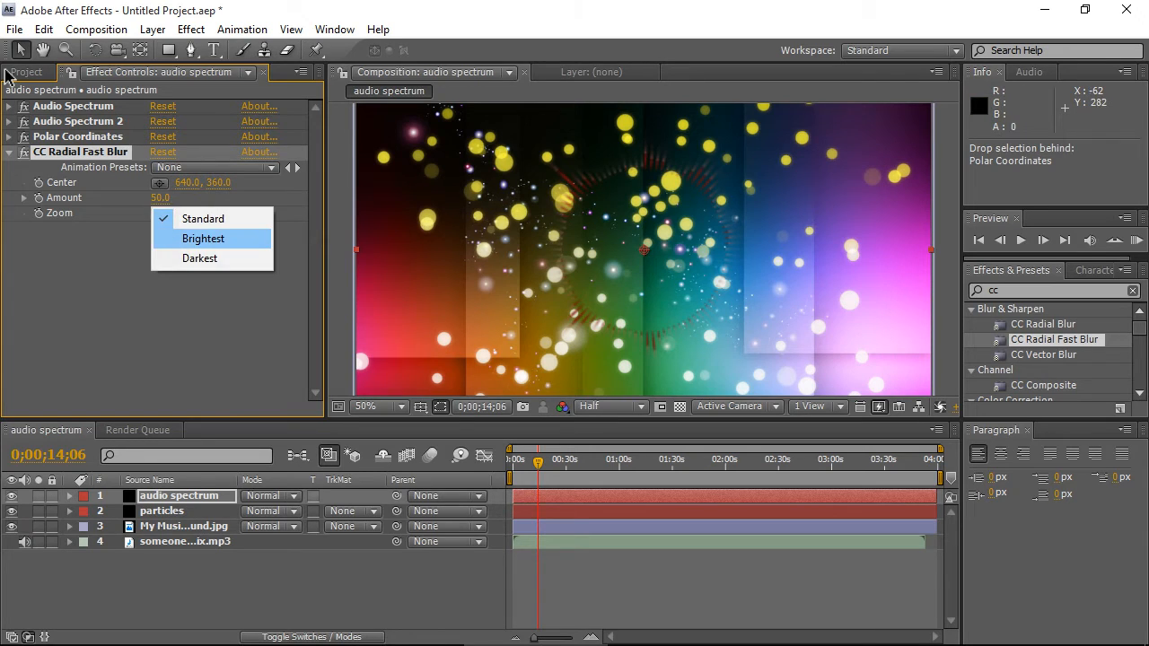
click(202, 238)
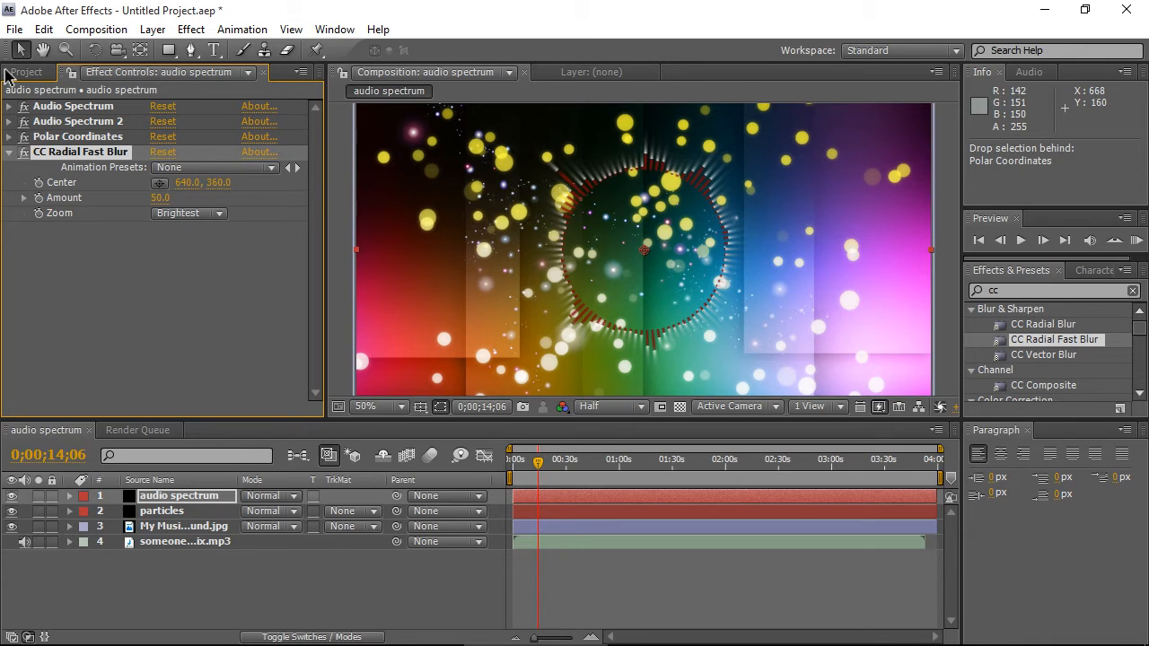
click(160, 198)
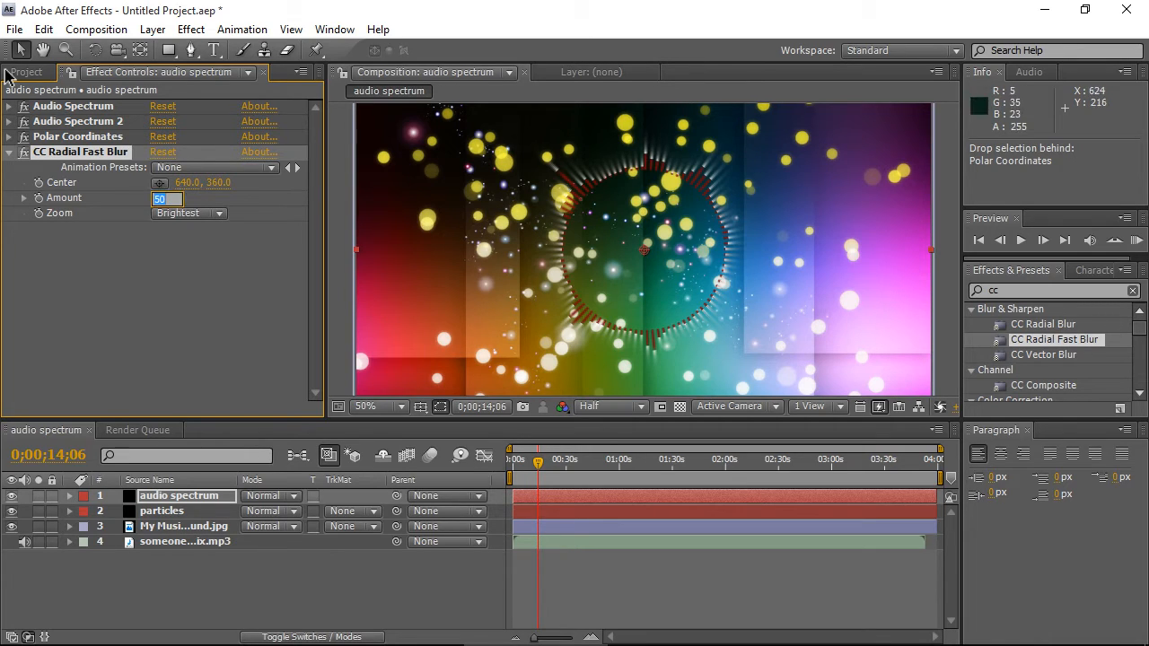
text(10)
key(Return)
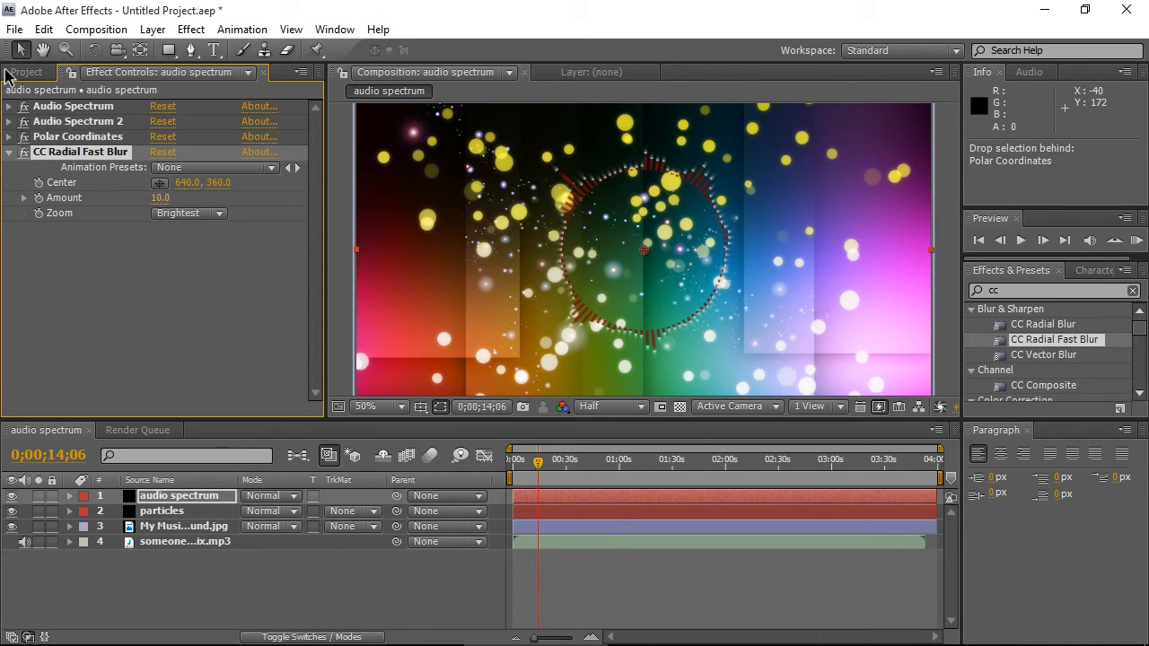
click(160, 199)
click(9, 153)
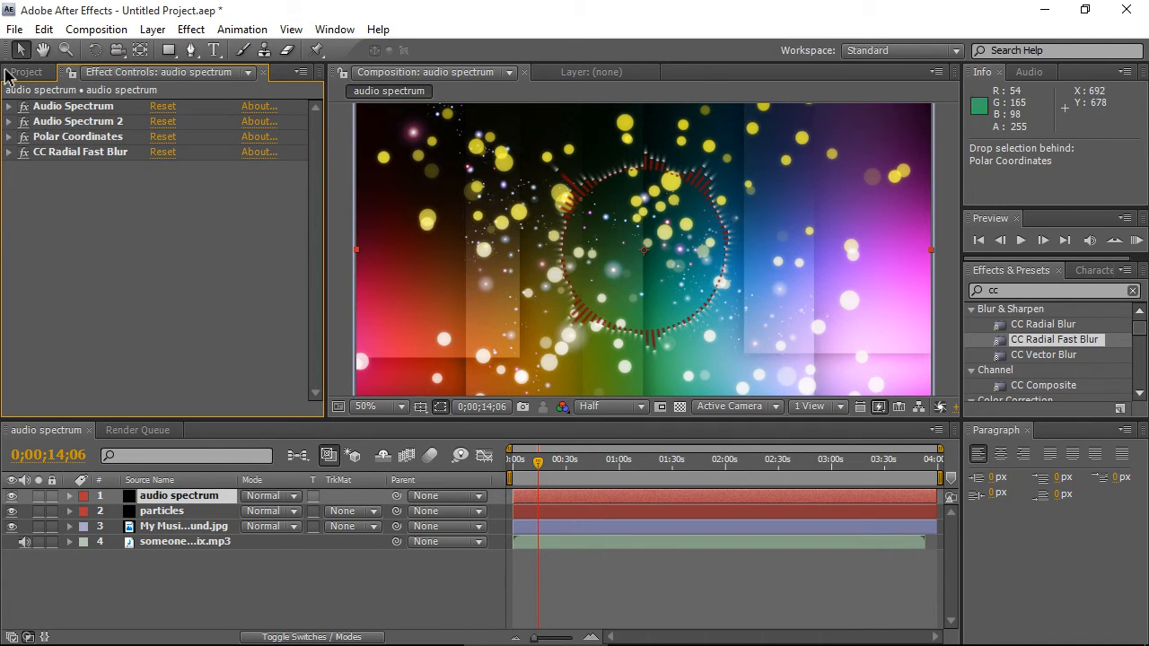
- Add fb1.png to the composition and move its layer to the top of the stack
click(6, 74)
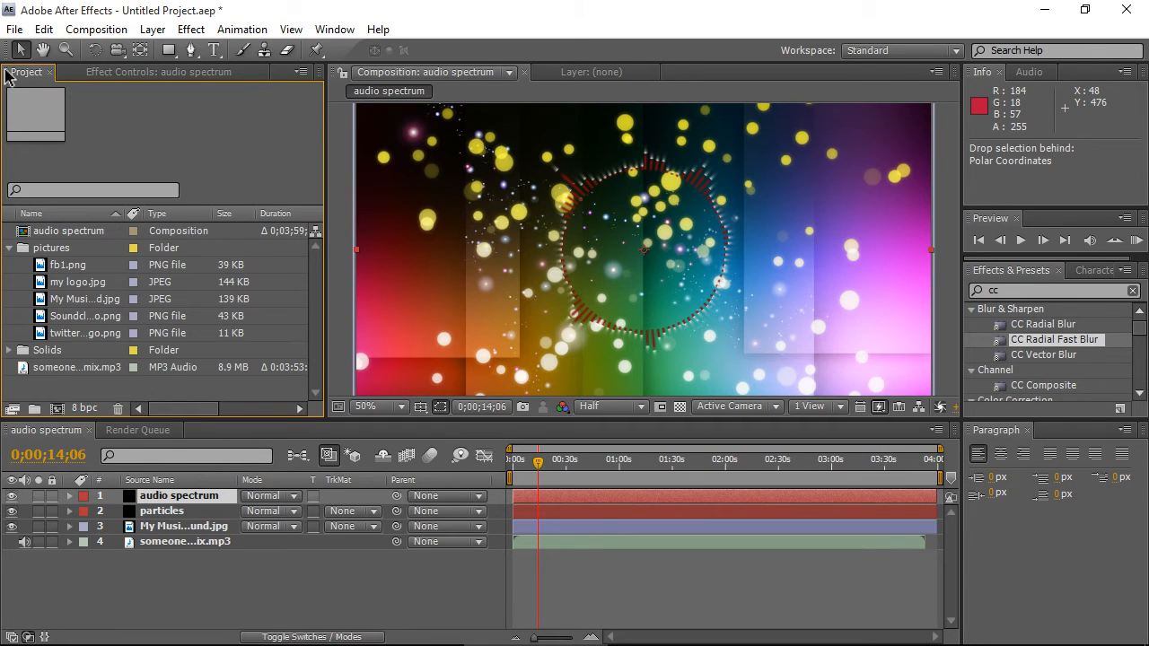
mouse_move(68, 265)
mouse_down()
mouse_move(99, 404)
mouse_move(161, 557)
mouse_up()
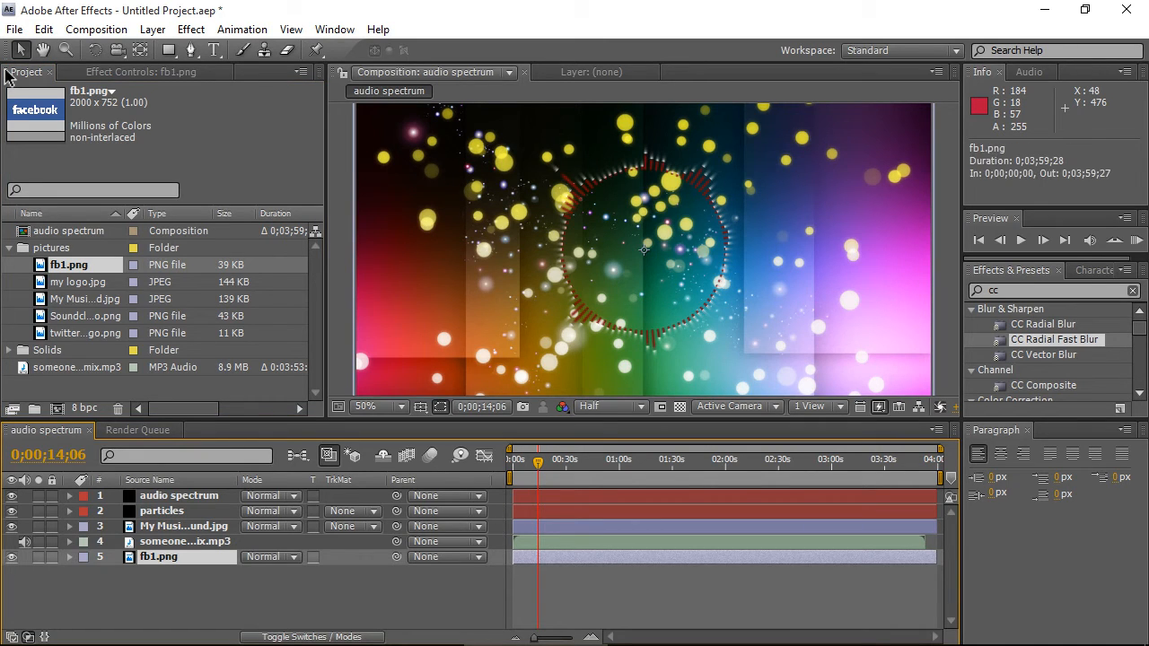
key(comma)
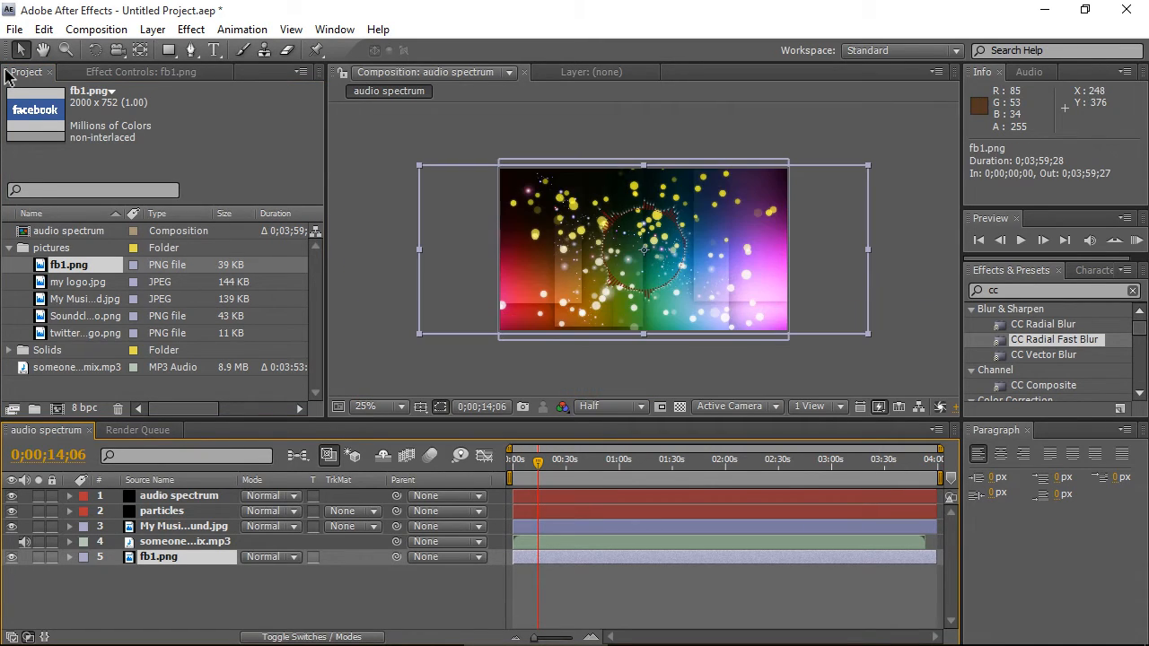
drag(179, 557, 180, 491)
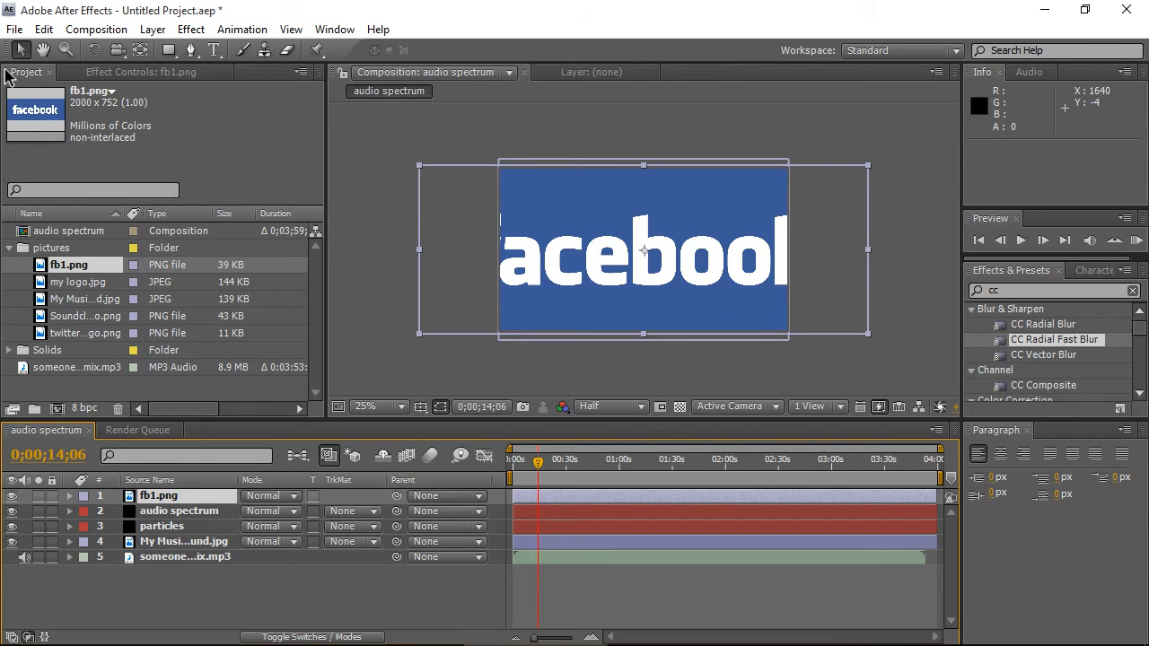
- Scale the Facebook logo down to about 9% and move it to the lower left of the frame
drag(868, 165, 668, 239)
scroll(668, 238, up, 3)
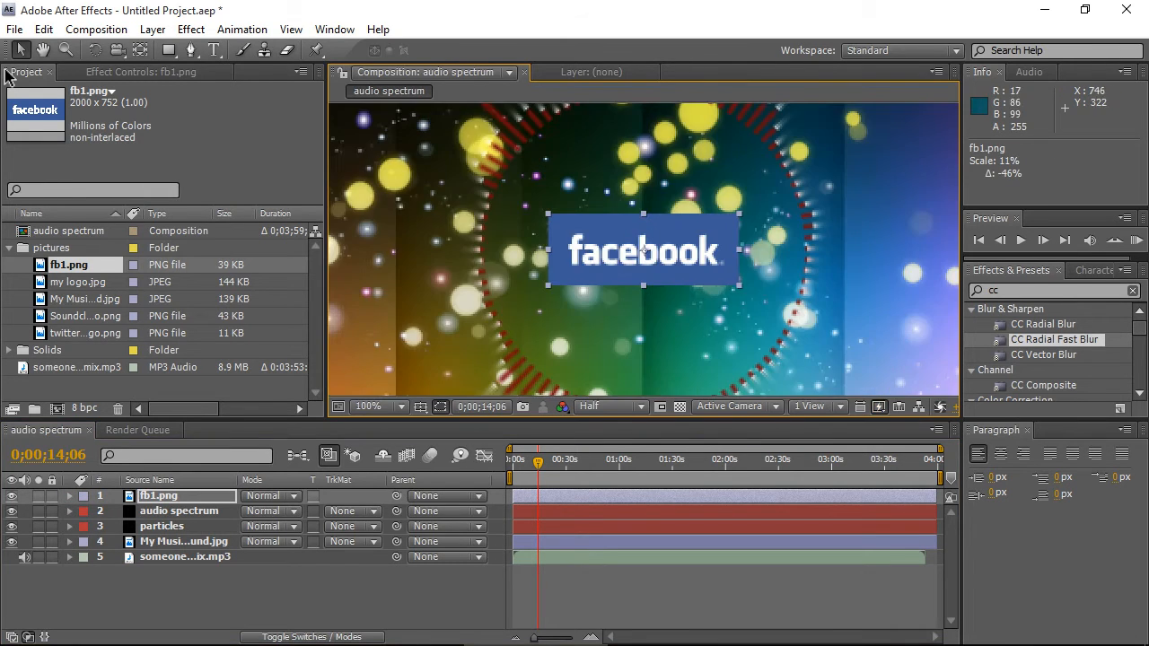
drag(739, 215, 724, 219)
scroll(724, 219, down, 1)
click(43, 50)
scroll(580, 379, up, 1)
drag(580, 379, 554, 251)
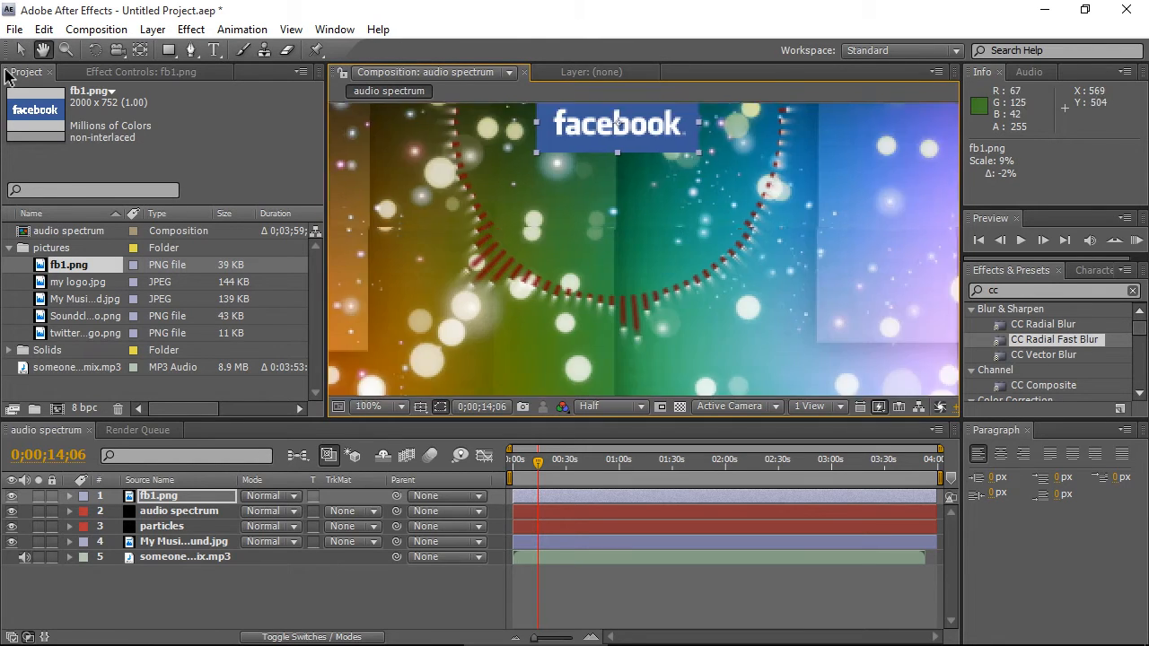
scroll(628, 244, down, 1)
click(20, 50)
mouse_move(628, 180)
mouse_down()
mouse_move(547, 214)
mouse_move(472, 306)
mouse_up()
- Add twitter-logo.png, scale it down and place it at the bottom centre beside the Facebook logo
drag(85, 333, 162, 490)
scroll(647, 270, down, 1)
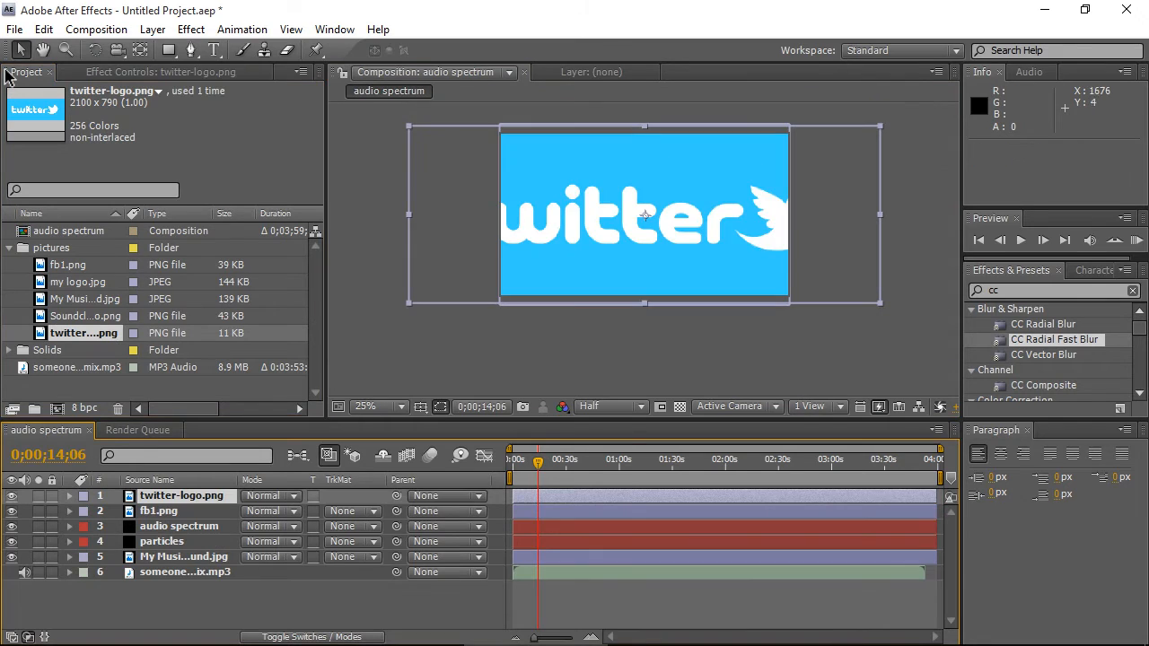
mouse_move(879, 127)
mouse_down()
mouse_move(671, 204)
mouse_move(479, 307)
mouse_up()
scroll(646, 202, up, 1)
mouse_move(549, 326)
mouse_down()
mouse_move(541, 312)
mouse_move(501, 306)
mouse_move(529, 321)
mouse_move(491, 307)
mouse_move(650, 304)
mouse_up()
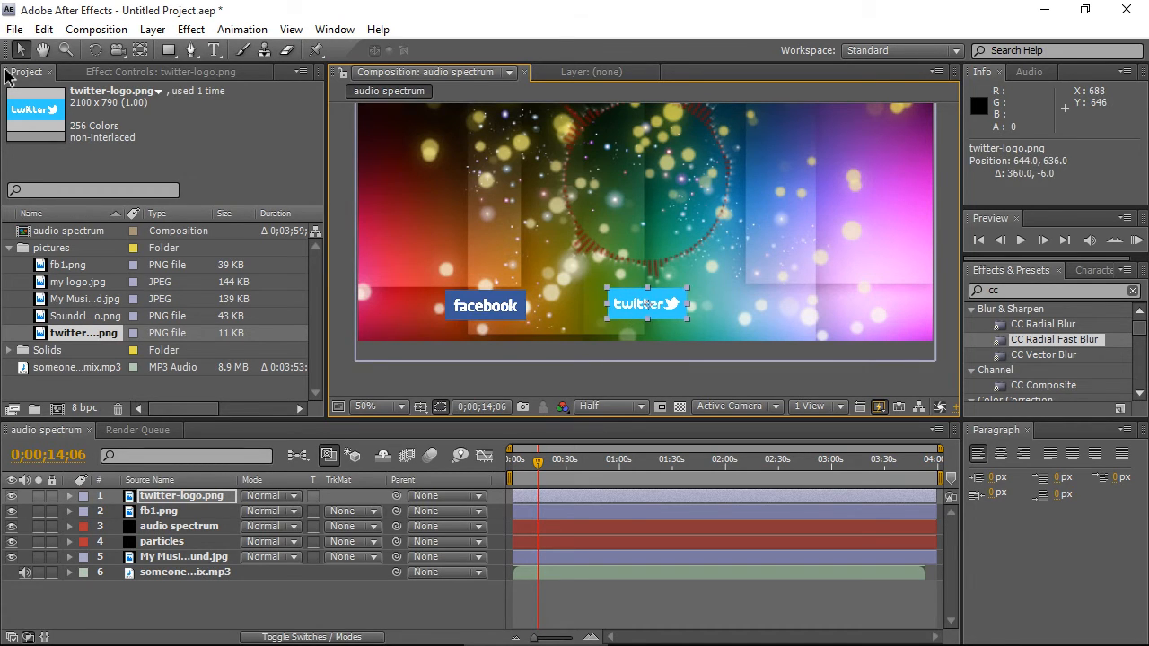
drag(666, 308, 669, 308)
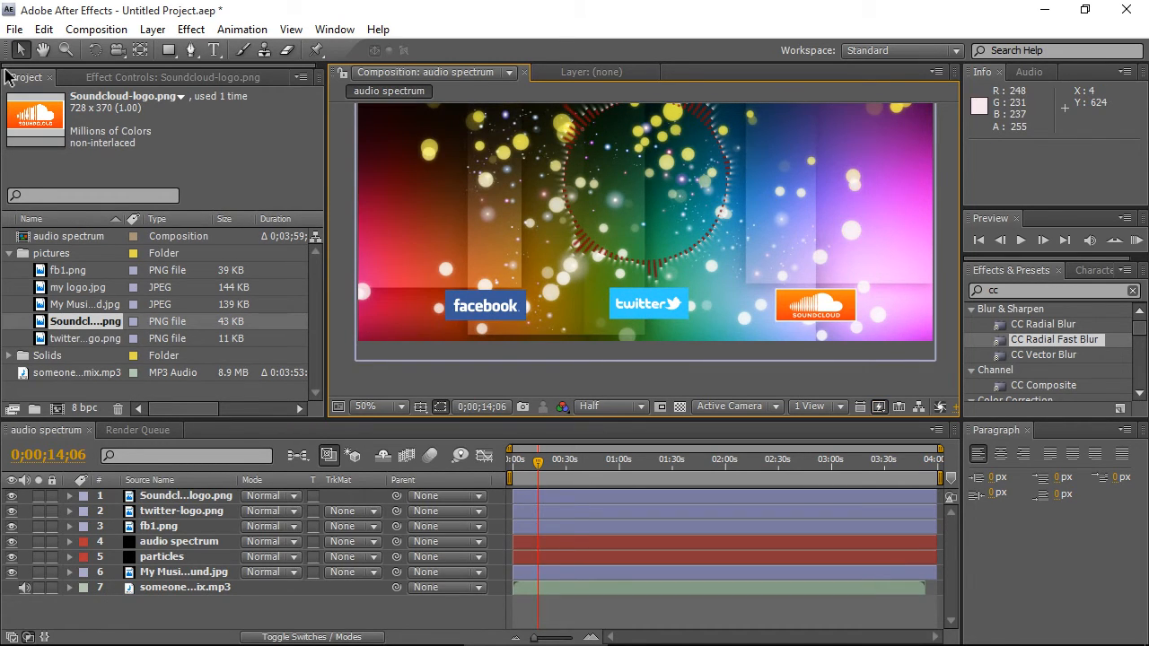
- Apply CC Radial Fast Blur to the Facebook logo with Amount 60 and Zoom set to Brightest
click(158, 527)
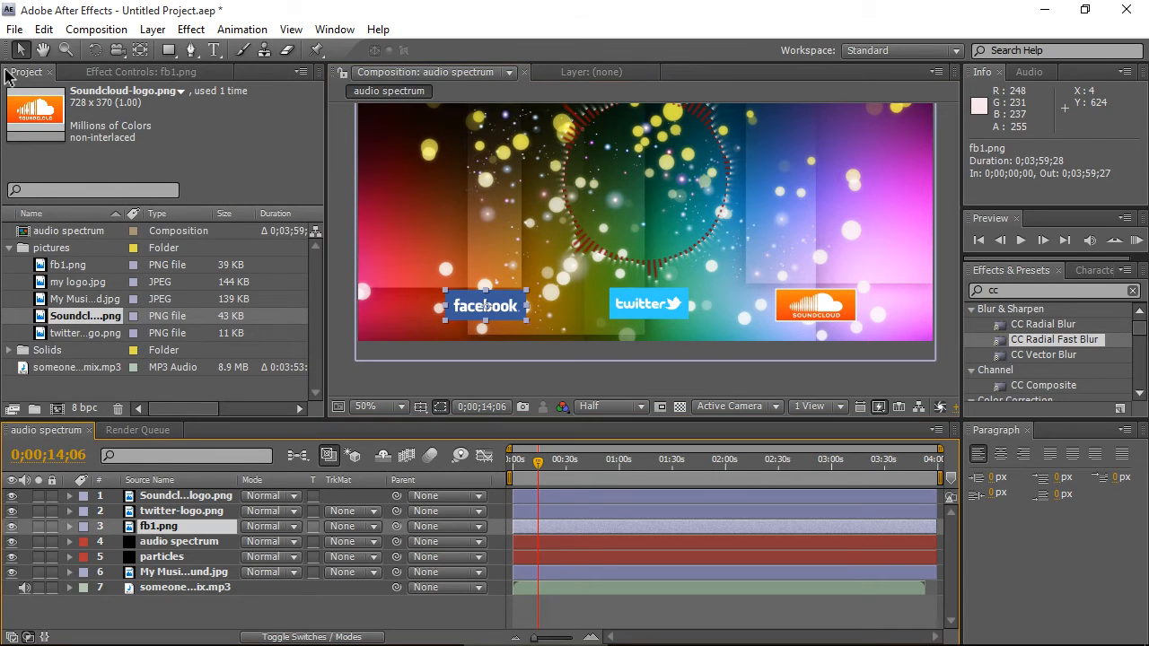
click(148, 77)
drag(1054, 340, 179, 207)
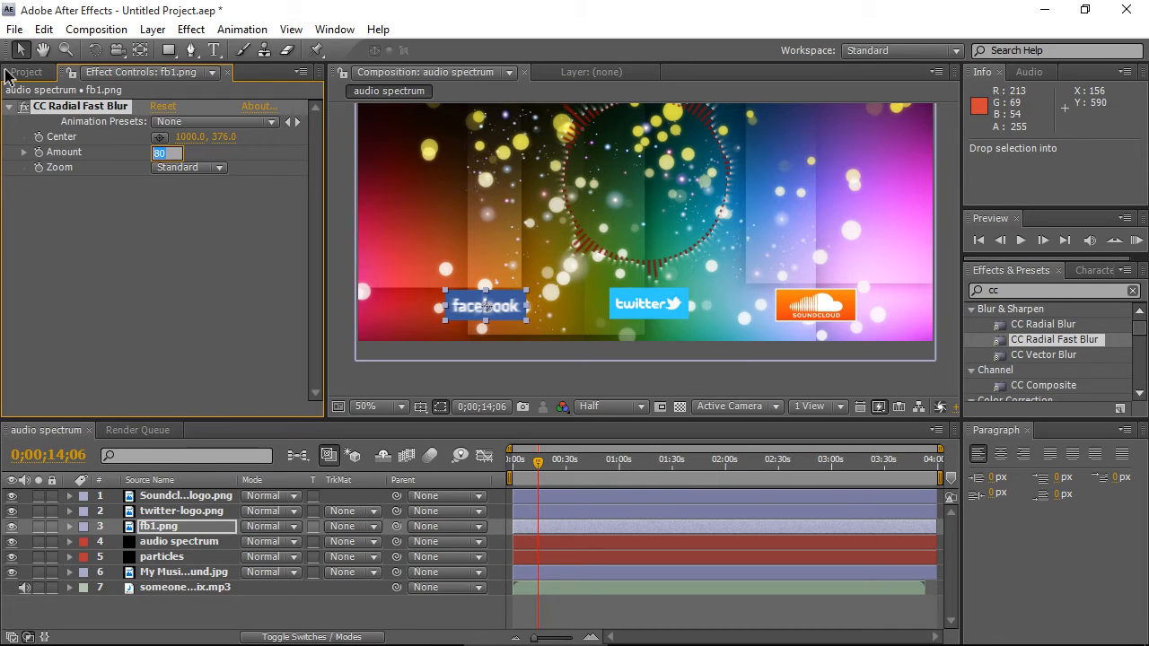
drag(159, 152, 135, 152)
click(189, 168)
click(184, 191)
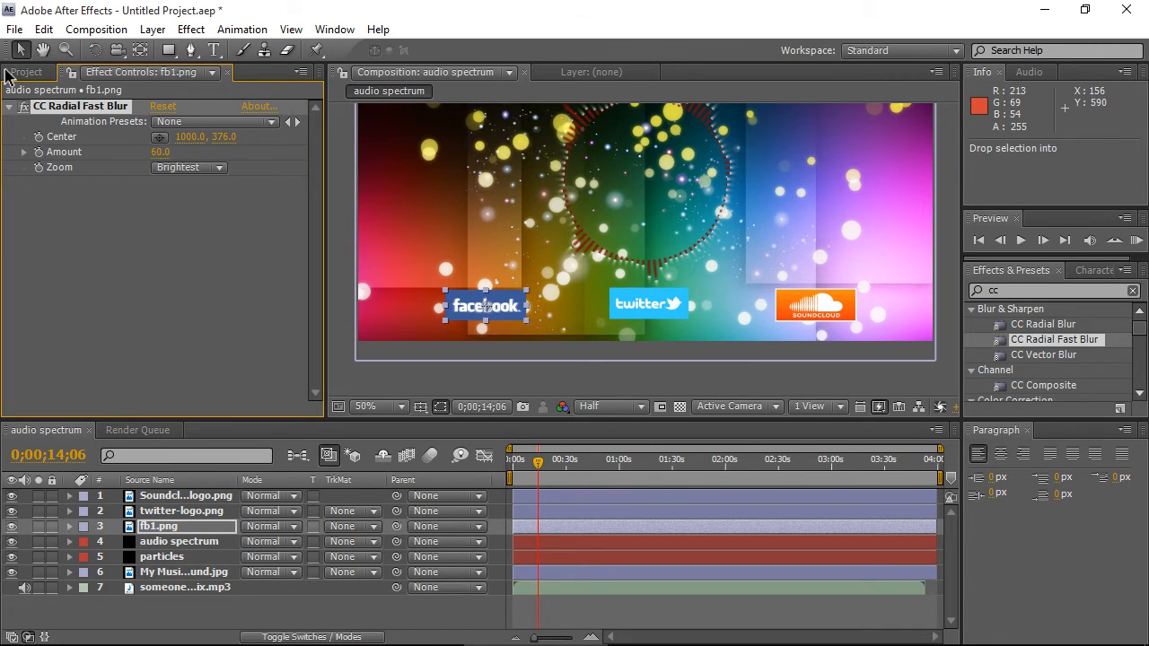
- Apply CC Radial Fast Blur to the Twitter logo with Zoom set to Brightest and Amount 80
click(182, 511)
drag(1054, 340, 161, 206)
click(161, 152)
click(189, 168)
click(193, 192)
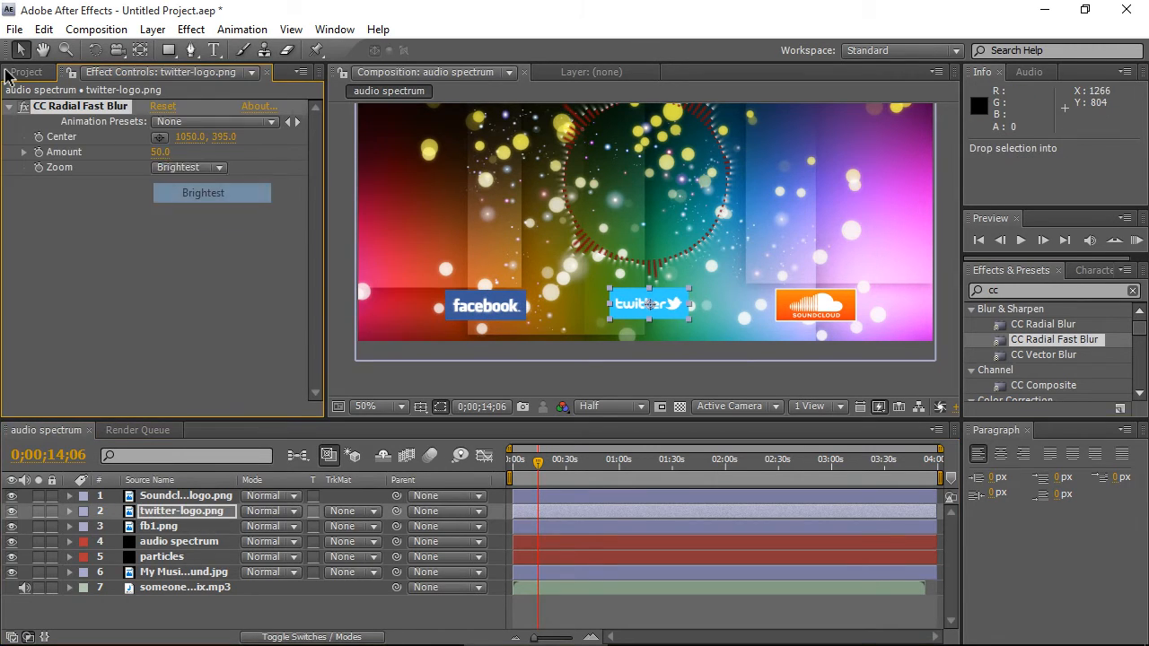
click(162, 153)
click(160, 151)
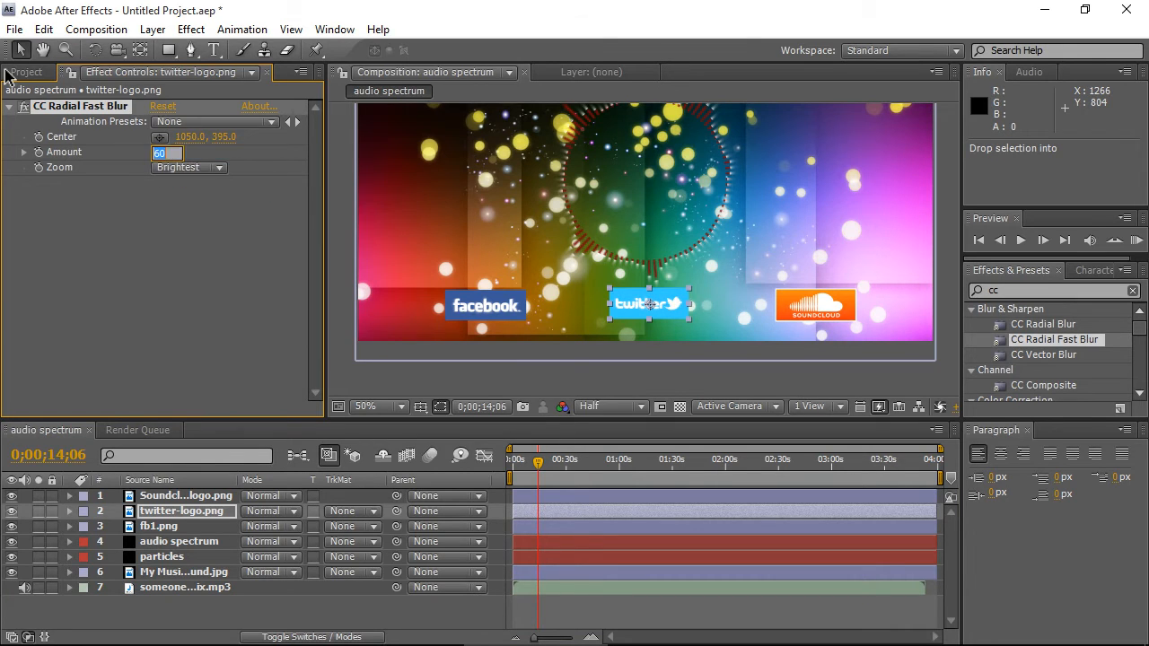
text(80)
key(Return)
- Apply CC Radial Fast Blur to the SoundCloud logo with Amount 60 and Zoom set to Brightest
click(186, 496)
drag(1054, 340, 162, 206)
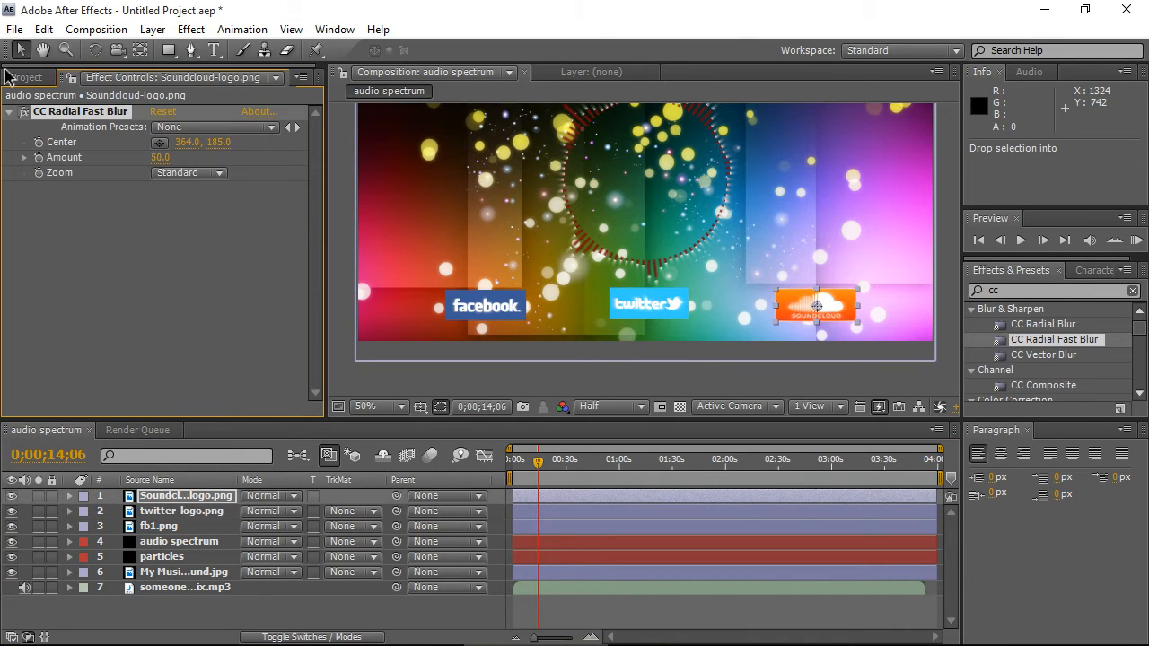
click(160, 157)
text(60)
key(Return)
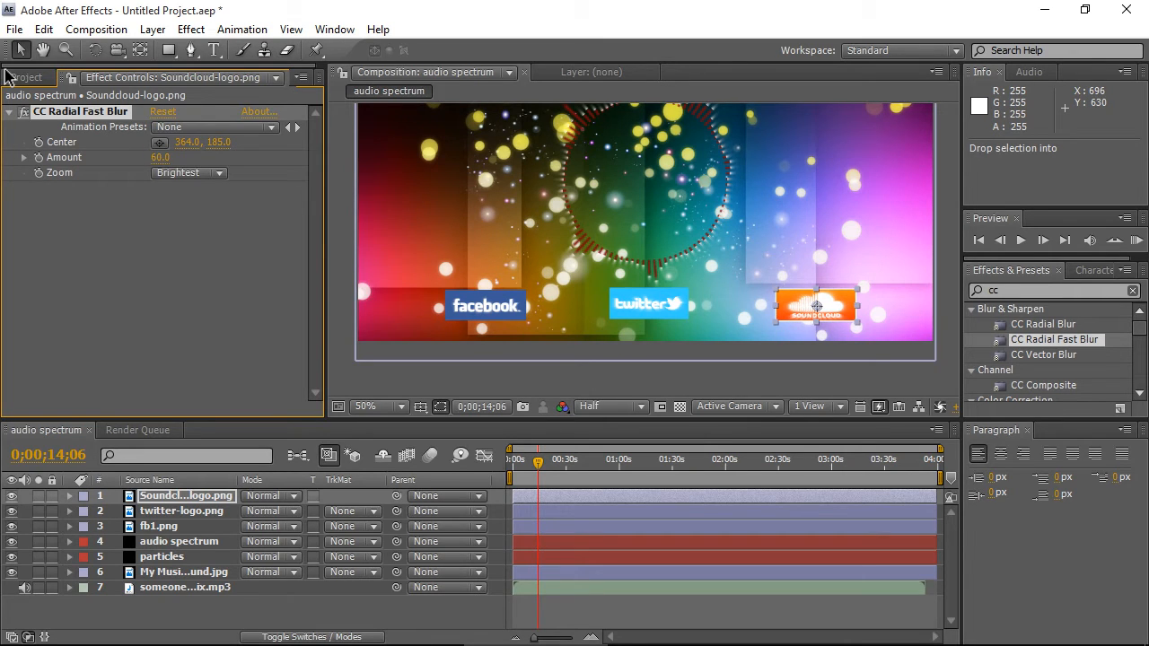
- Add my logo.jpg from the project's pictures folder to the top of the composition
scroll(787, 254, down, 1)
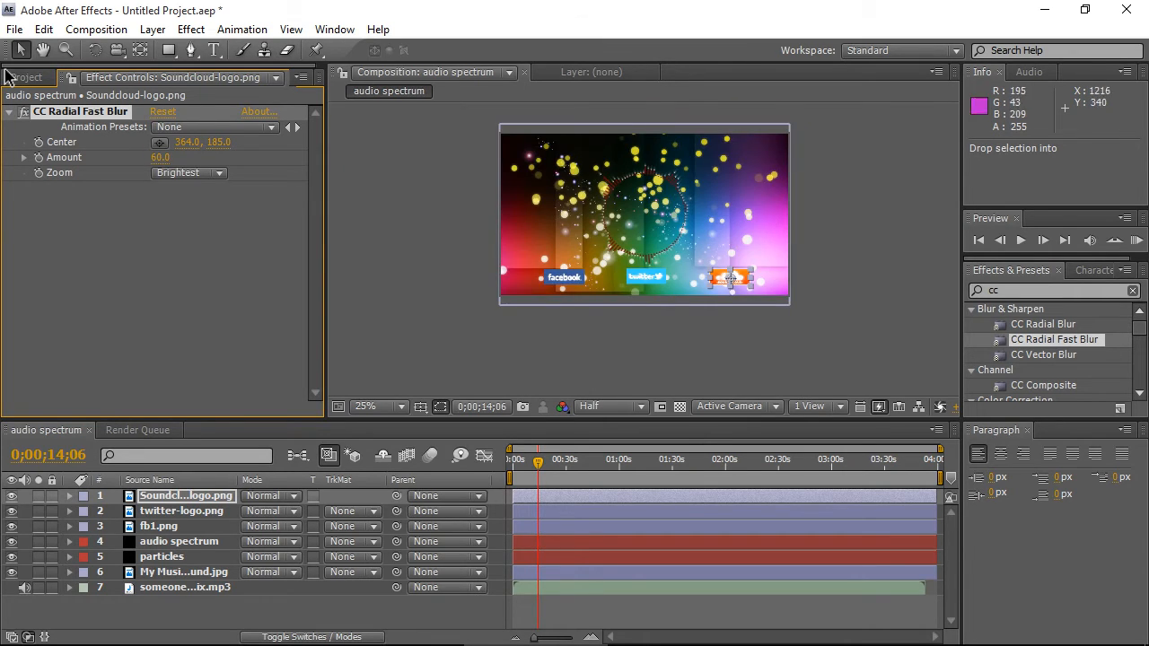
scroll(781, 211, up, 1)
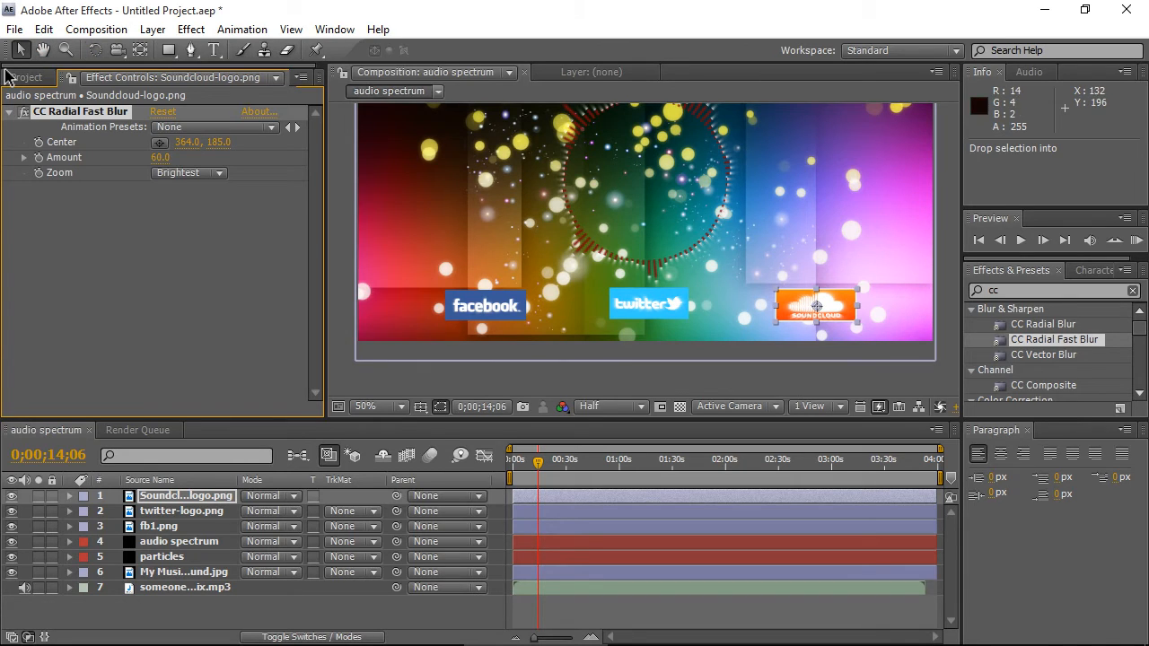
click(368, 406)
click(413, 102)
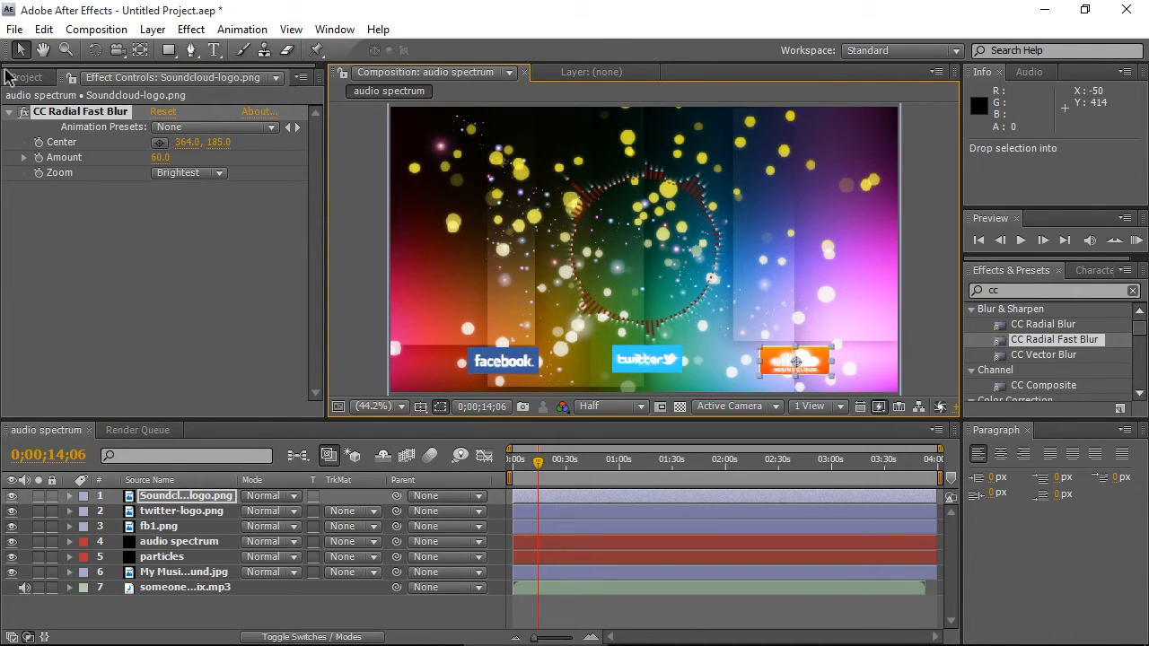
click(7, 77)
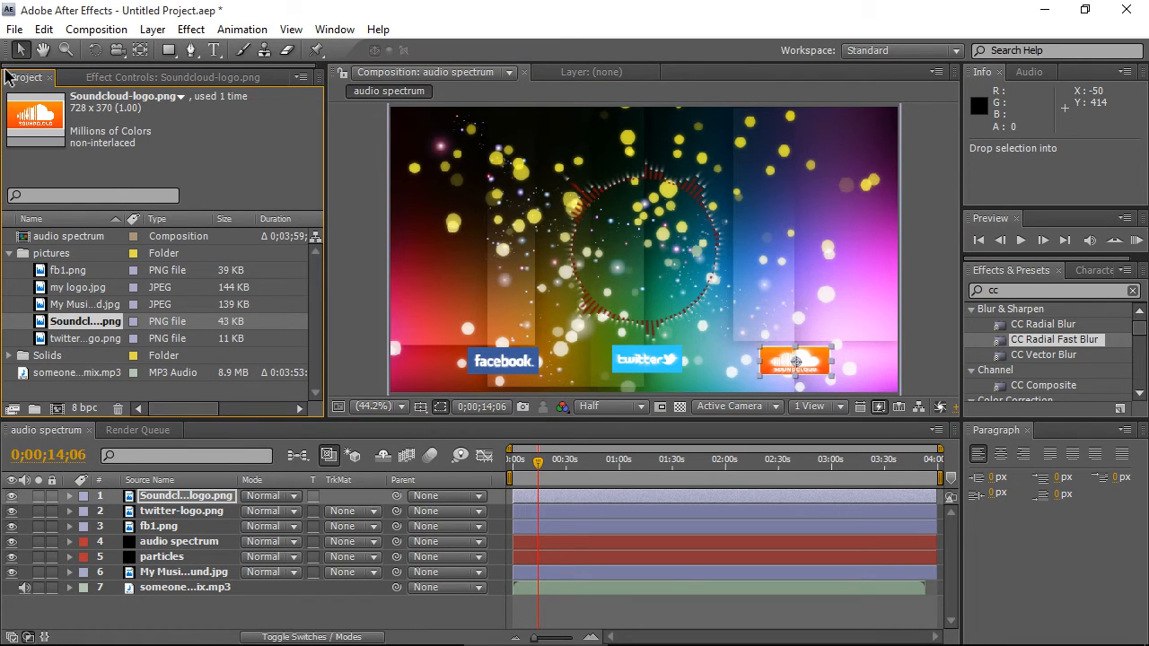
key(Up)
key(Up)
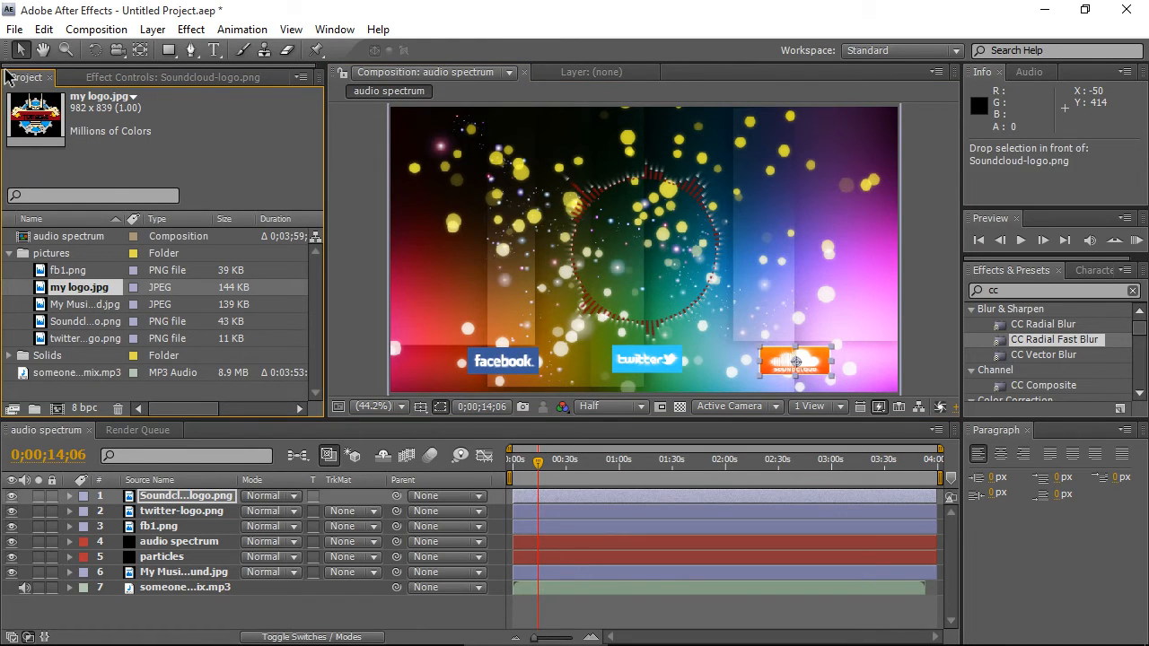
key(ctrl+slash)
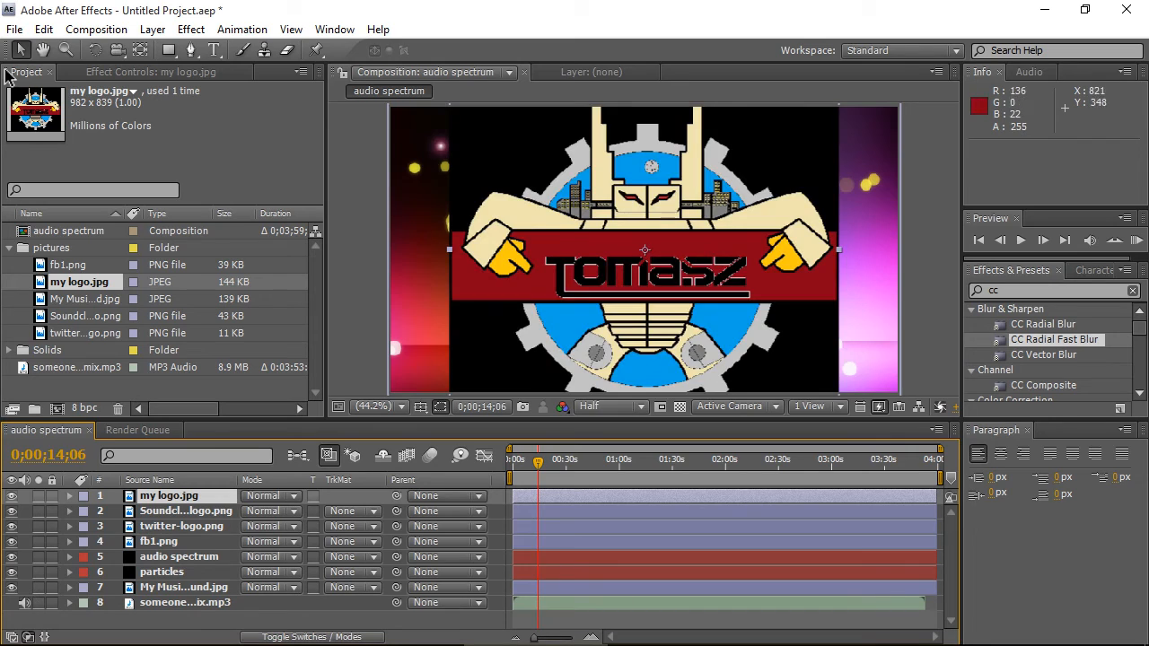
- Scale the personal logo down to about 49% in the centre of the frame
key(comma)
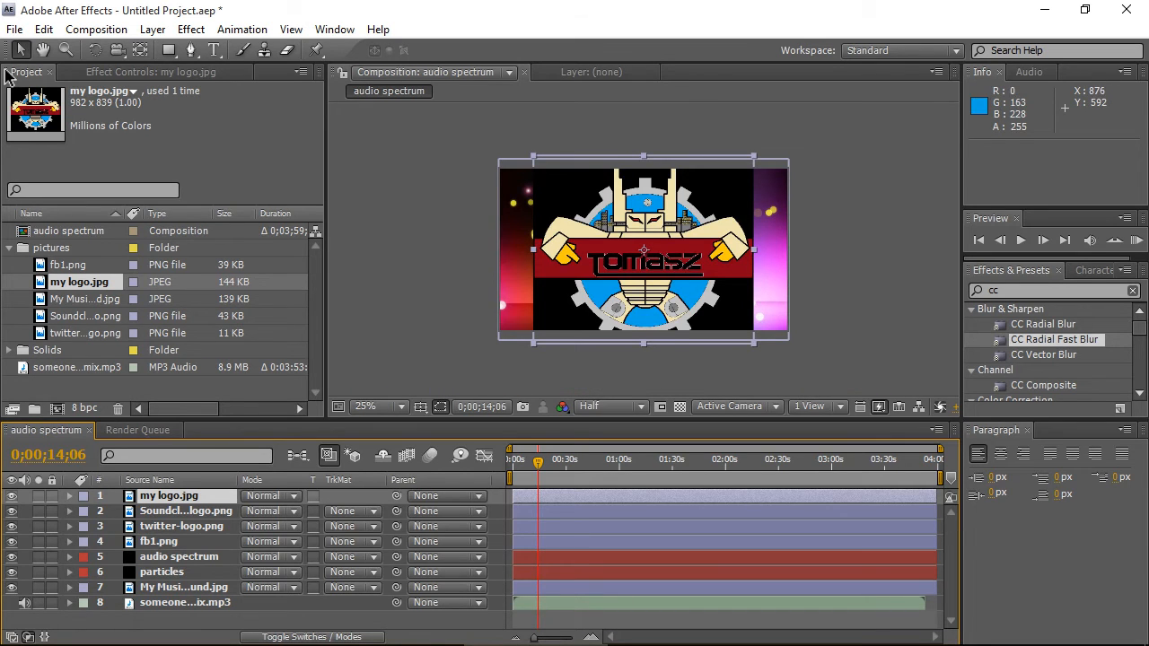
key(period)
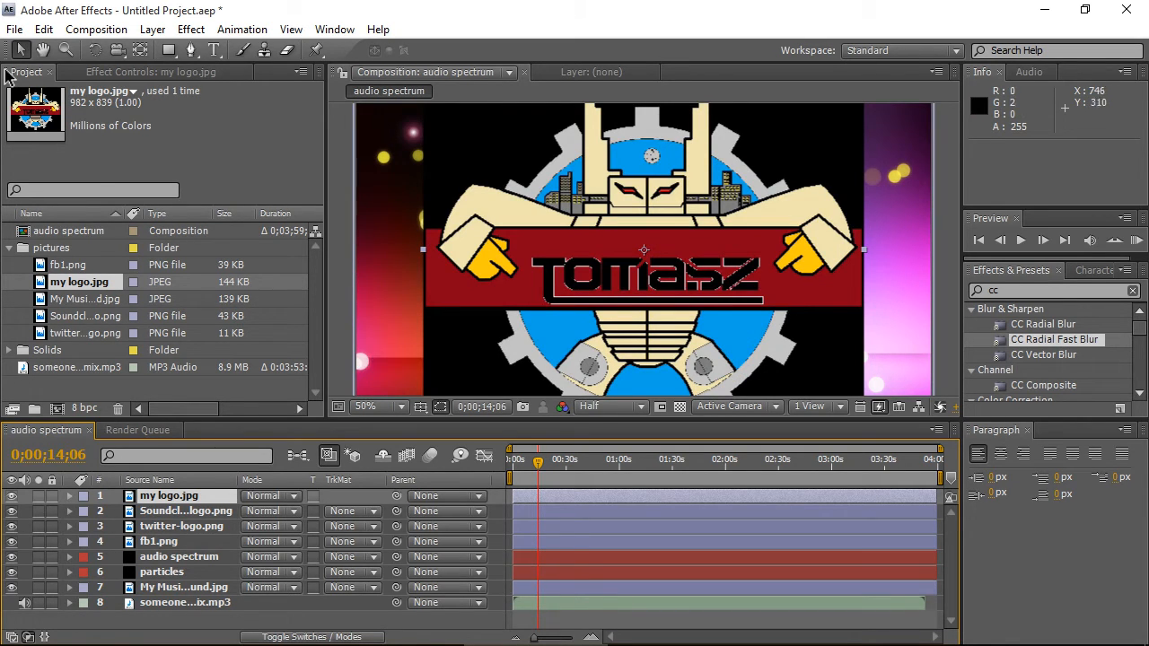
key(comma)
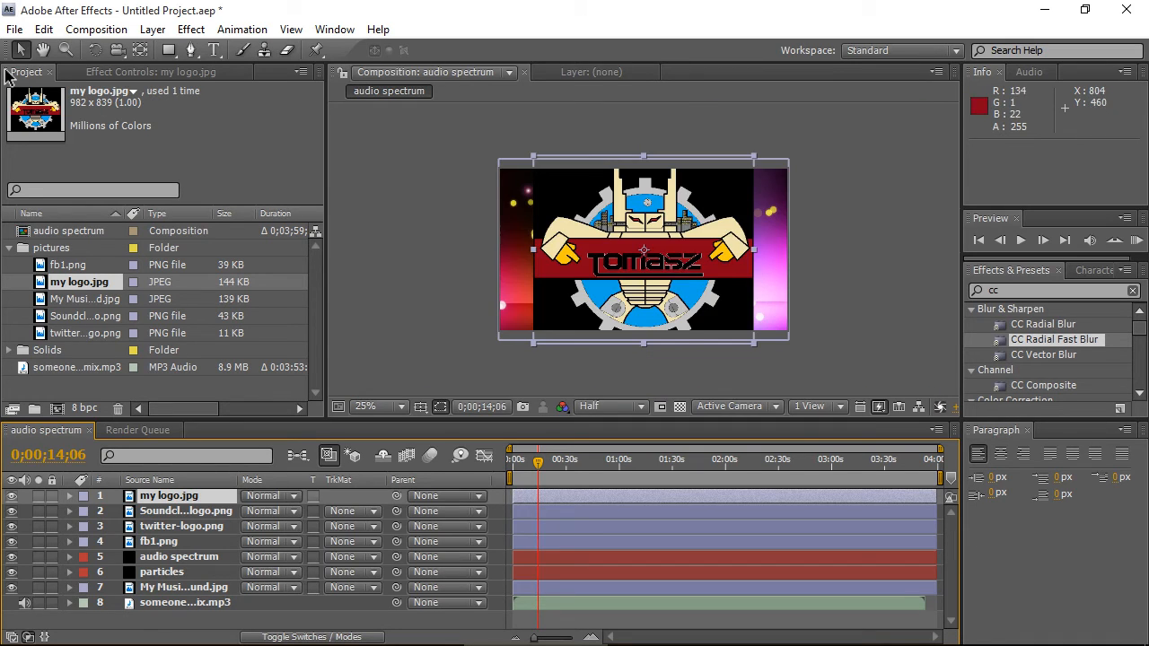
key(period)
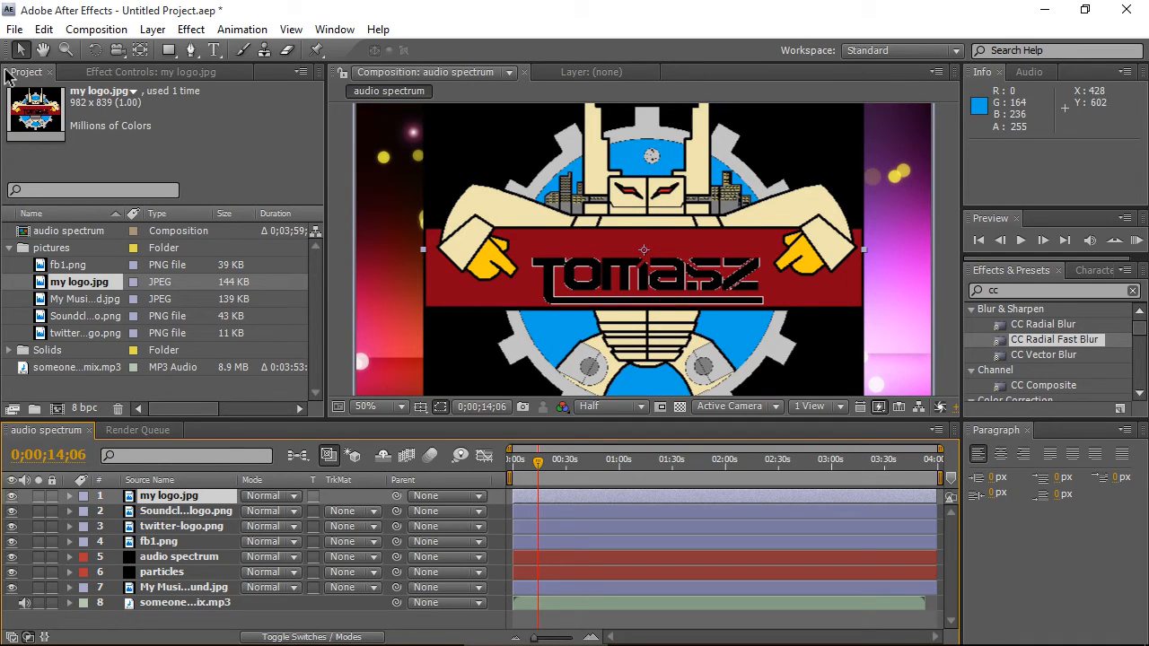
key(comma)
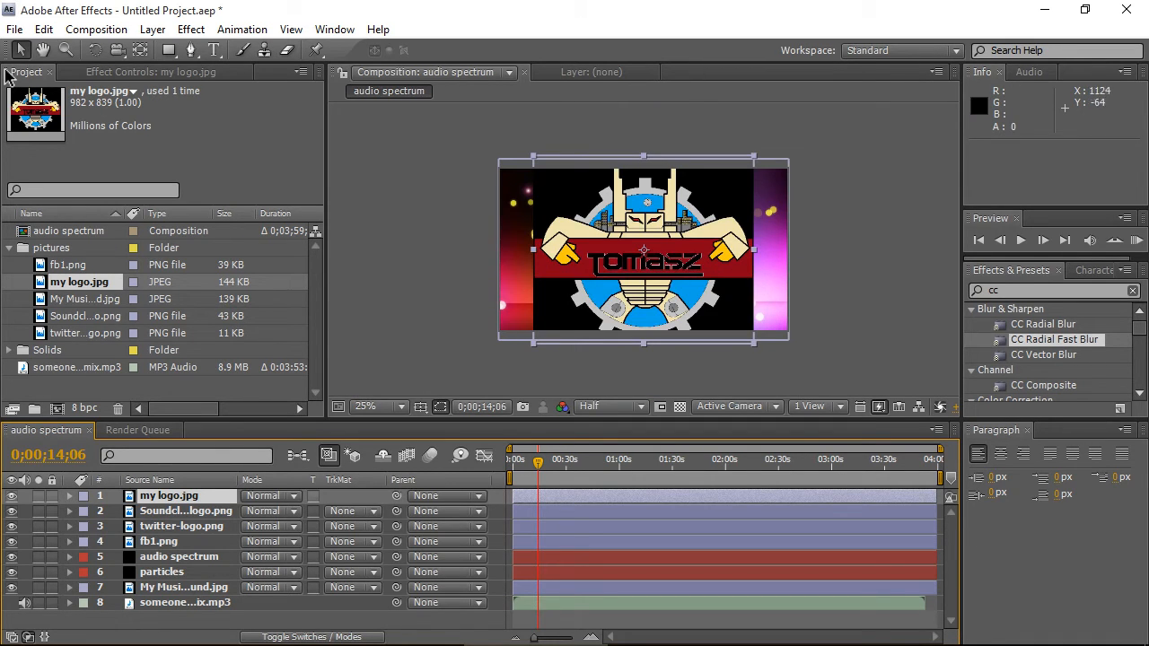
mouse_move(755, 157)
mouse_down()
mouse_move(673, 210)
mouse_move(698, 203)
mouse_up()
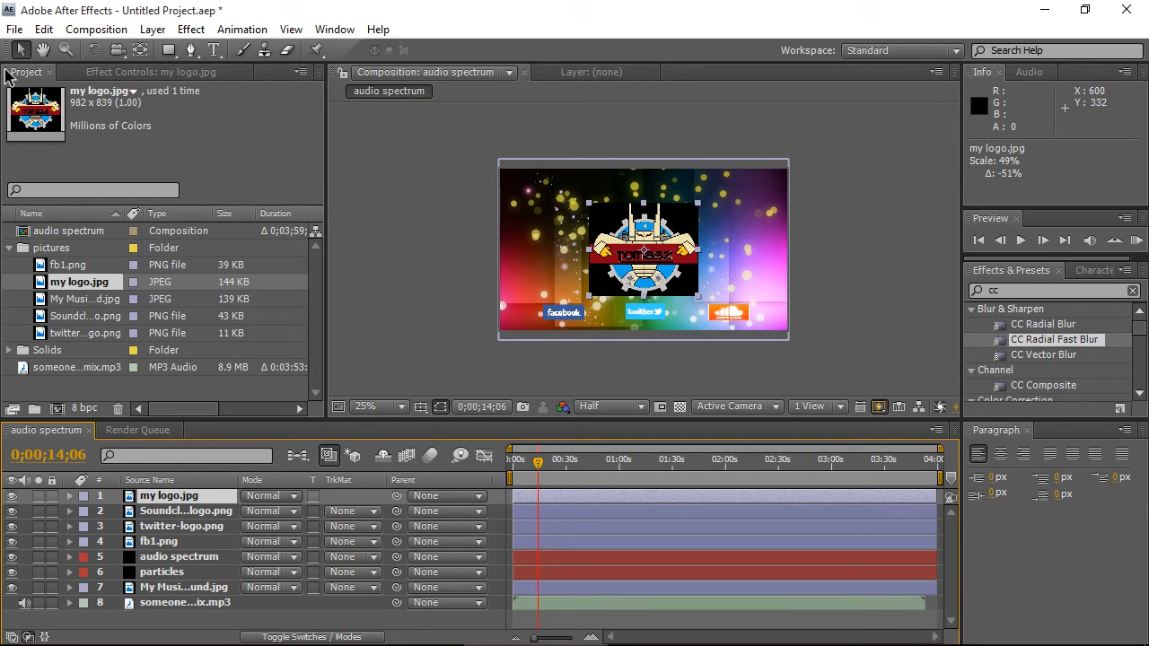
- Search the effects for Color Key and apply it to the personal logo layer
scroll(639, 245, up, 2)
click(1023, 291)
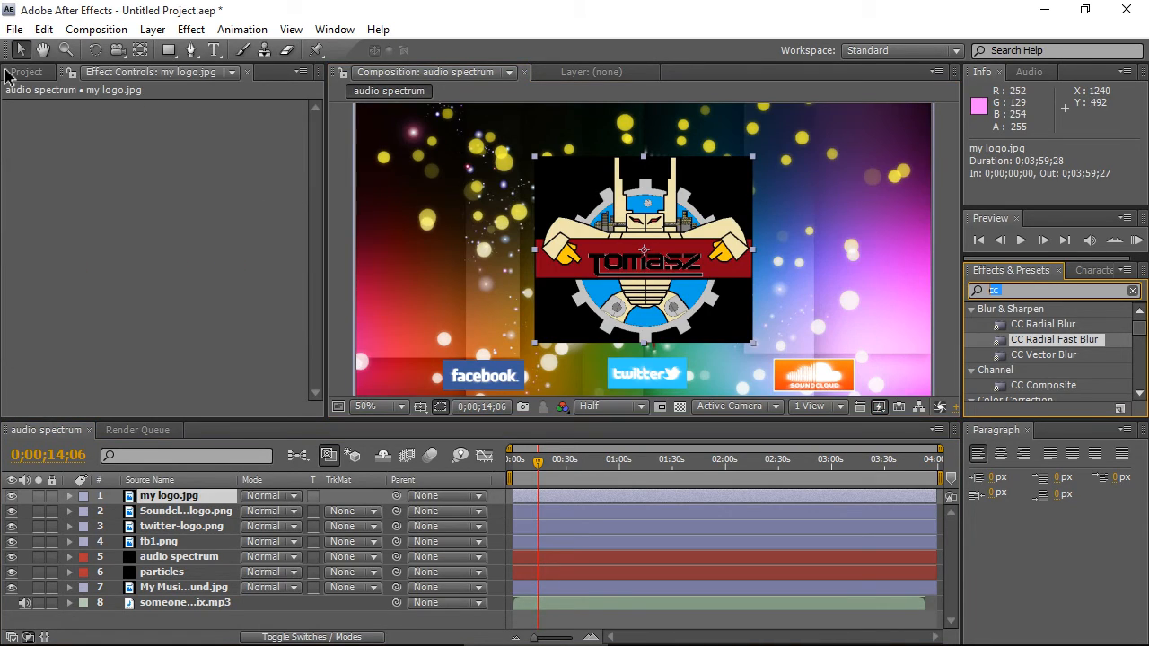
text(colo)
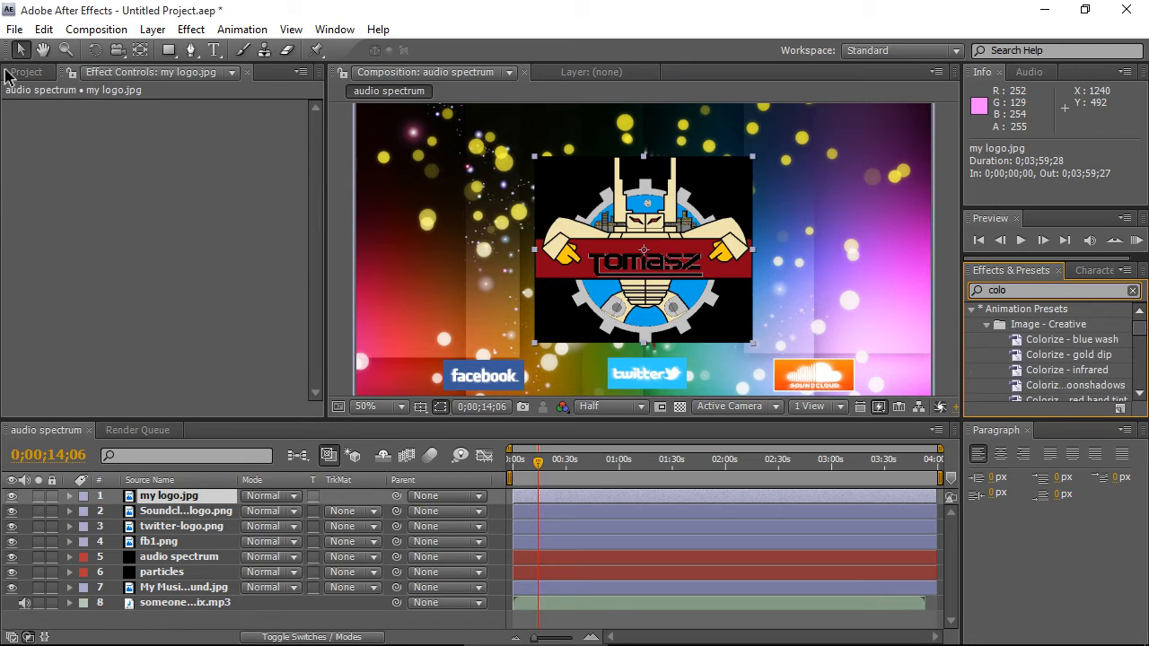
text(r)
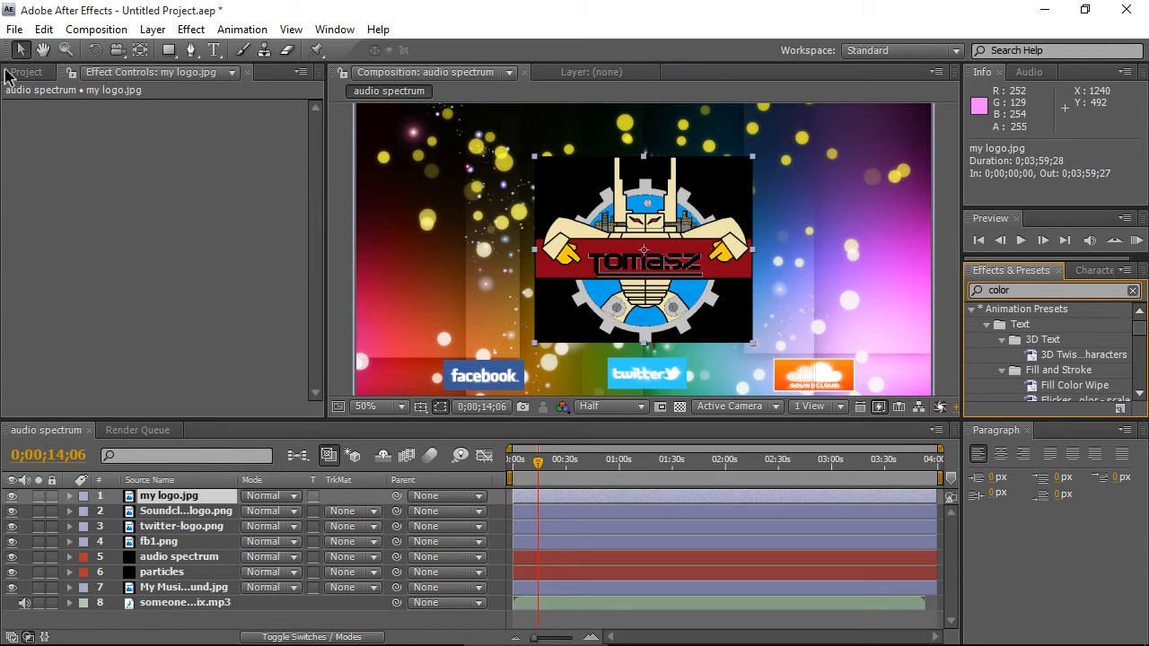
text( key)
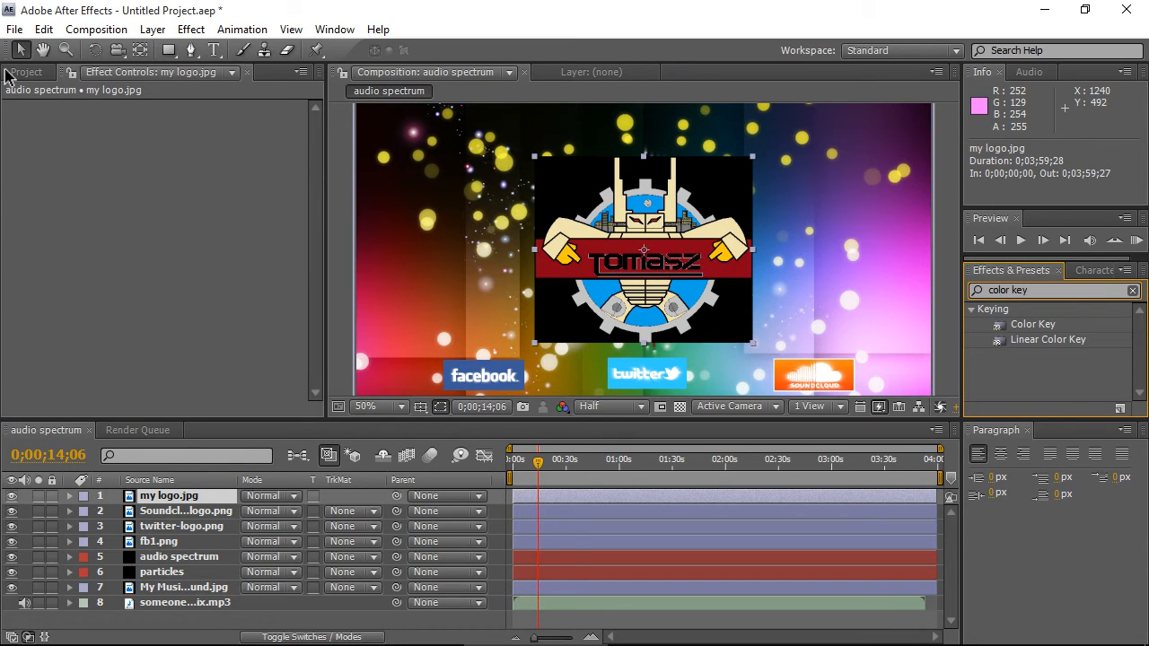
drag(1032, 324, 161, 211)
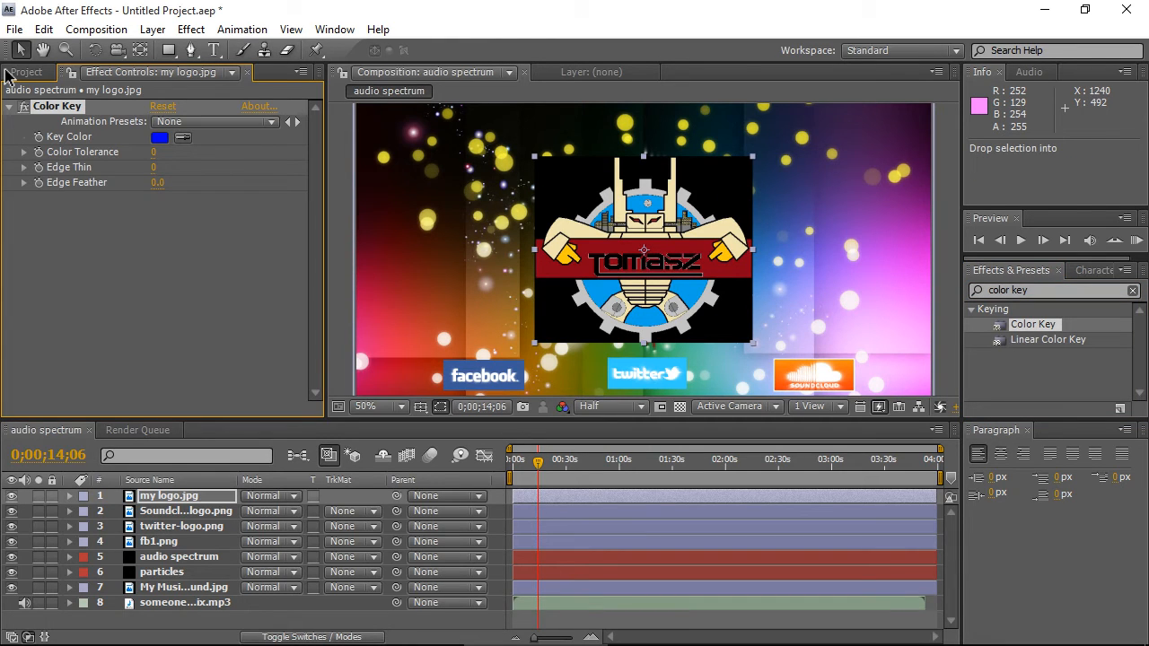
- Set the Color Key's key colour to black
click(160, 137)
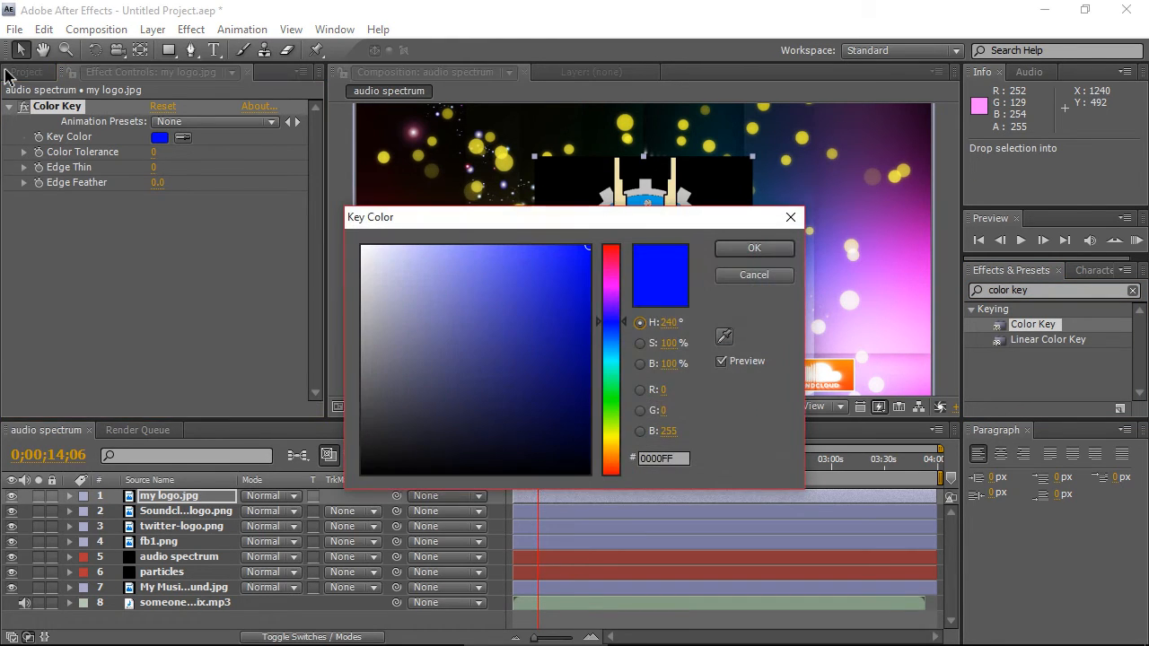
click(590, 473)
key(Return)
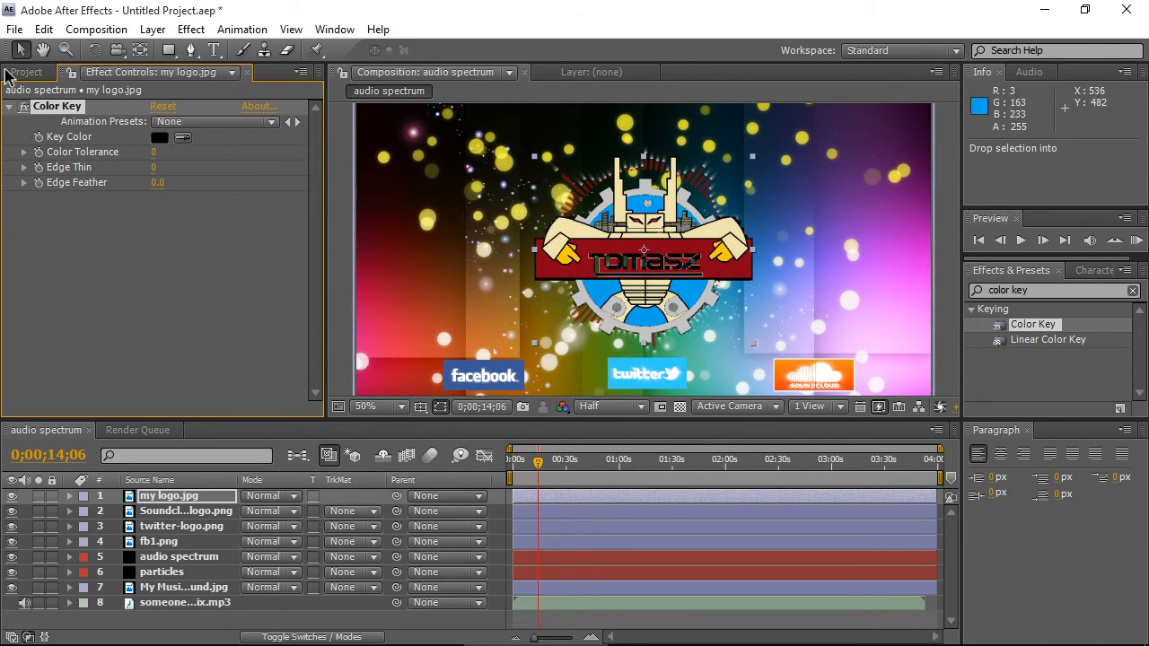
- Set the composition preview resolution to Full
key(period)
key(period)
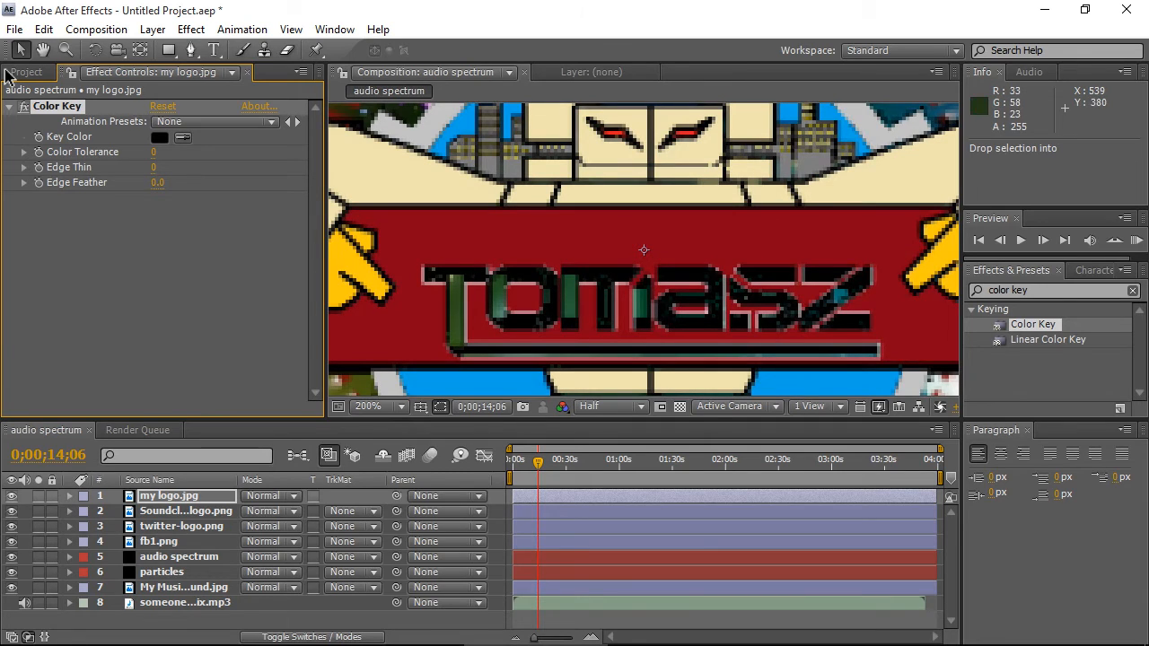
click(610, 405)
click(597, 455)
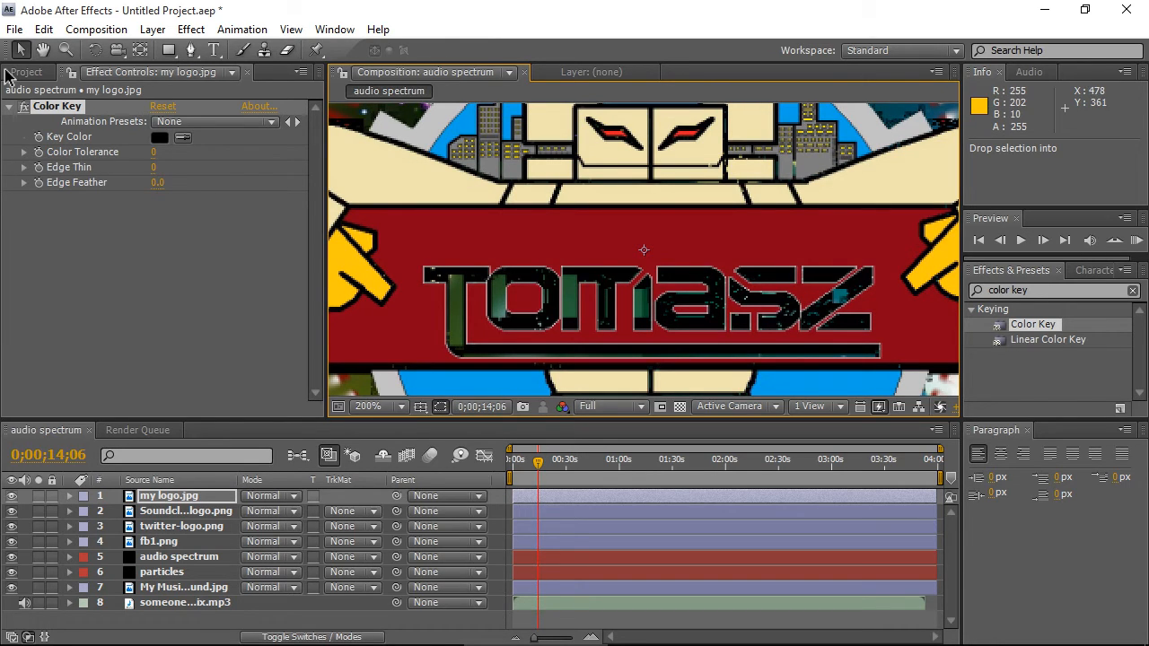
- Set the Color Key's Color Tolerance to 5 and Edge Feather to 5.5
click(154, 153)
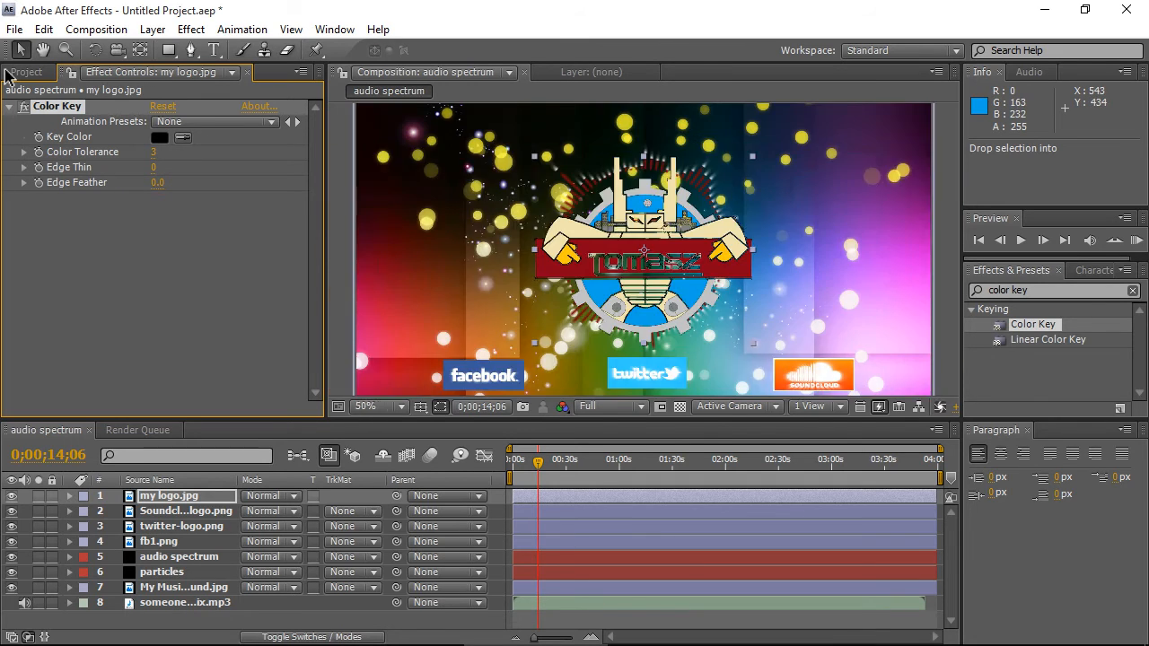
click(158, 183)
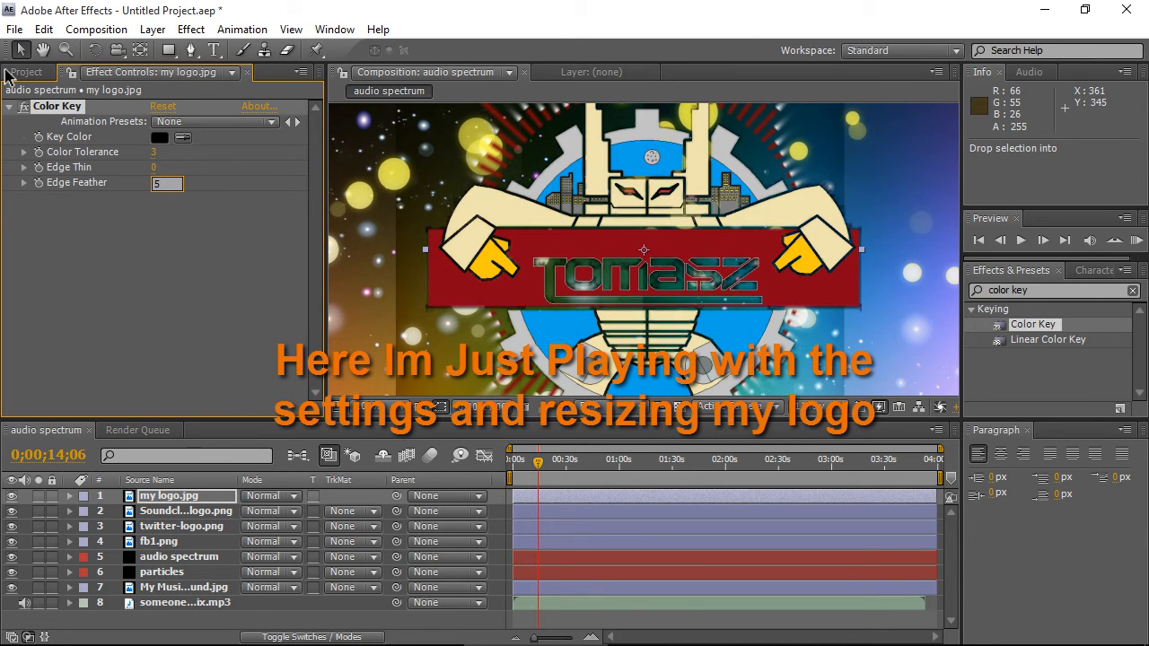
click(153, 151)
text(5)
key(Return)
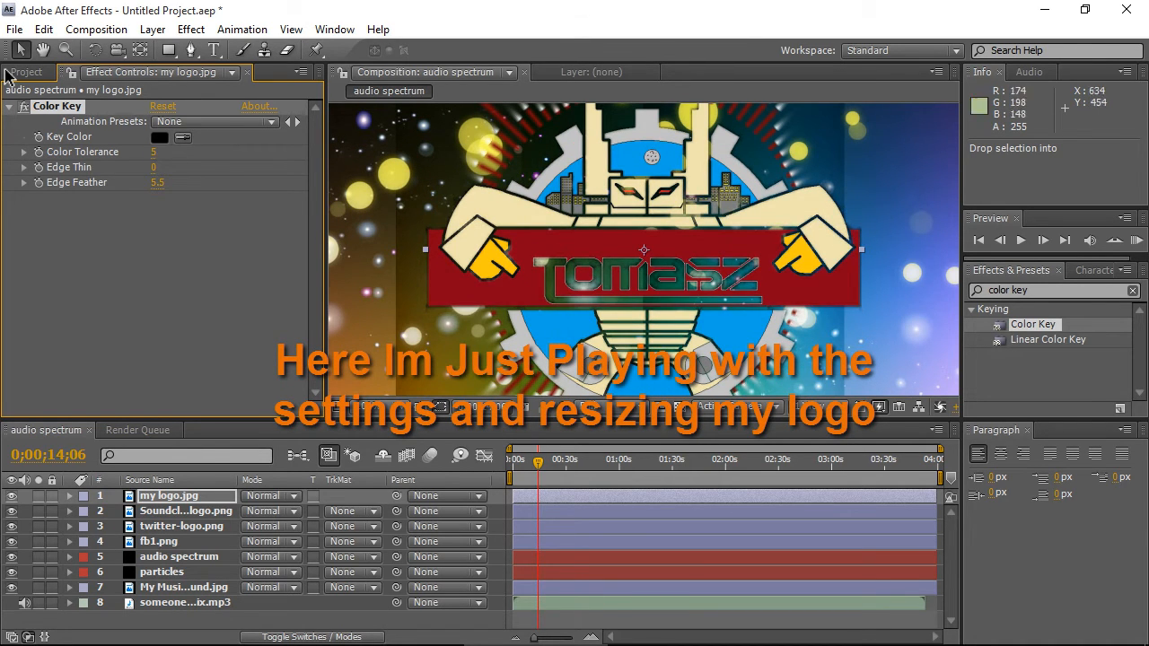
- Try Edge Thin values of 2 and 1, then return Edge Thin to 0
click(154, 166)
text(2)
key(Return)
click(153, 167)
text(1)
key(Return)
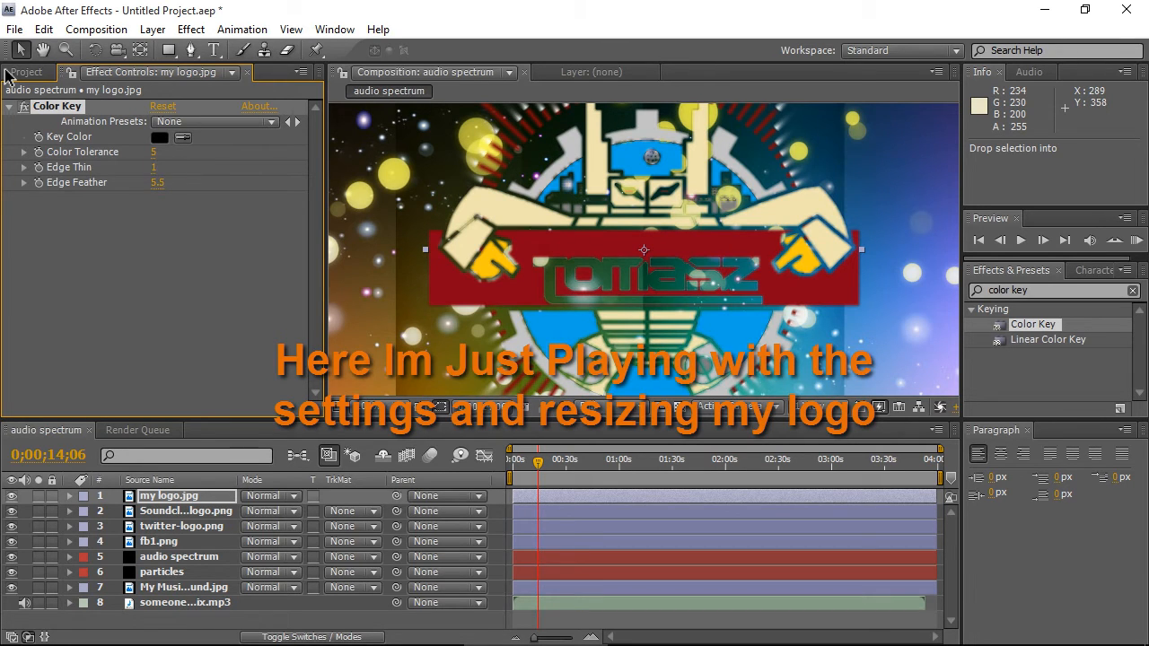
click(154, 167)
text(0)
key(Return)
scroll(644, 249, down, 1)
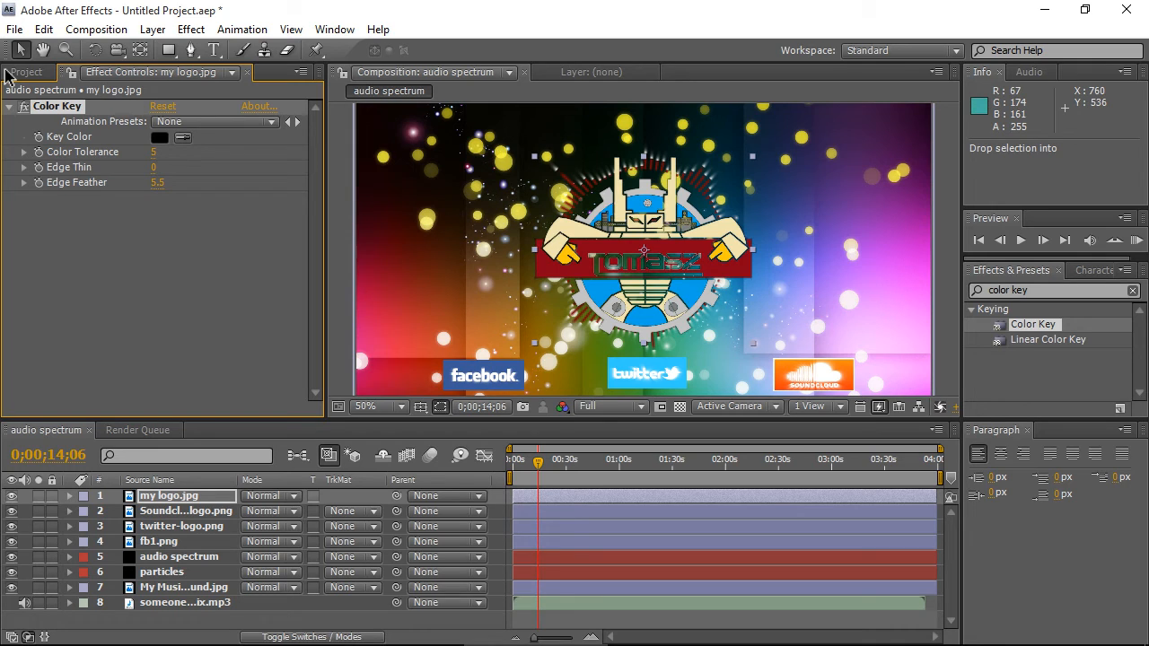
- Adjust the personal logo's scale and position slightly around the centre of the frame
click(645, 260)
scroll(644, 260, down, 2)
scroll(644, 260, up, 2)
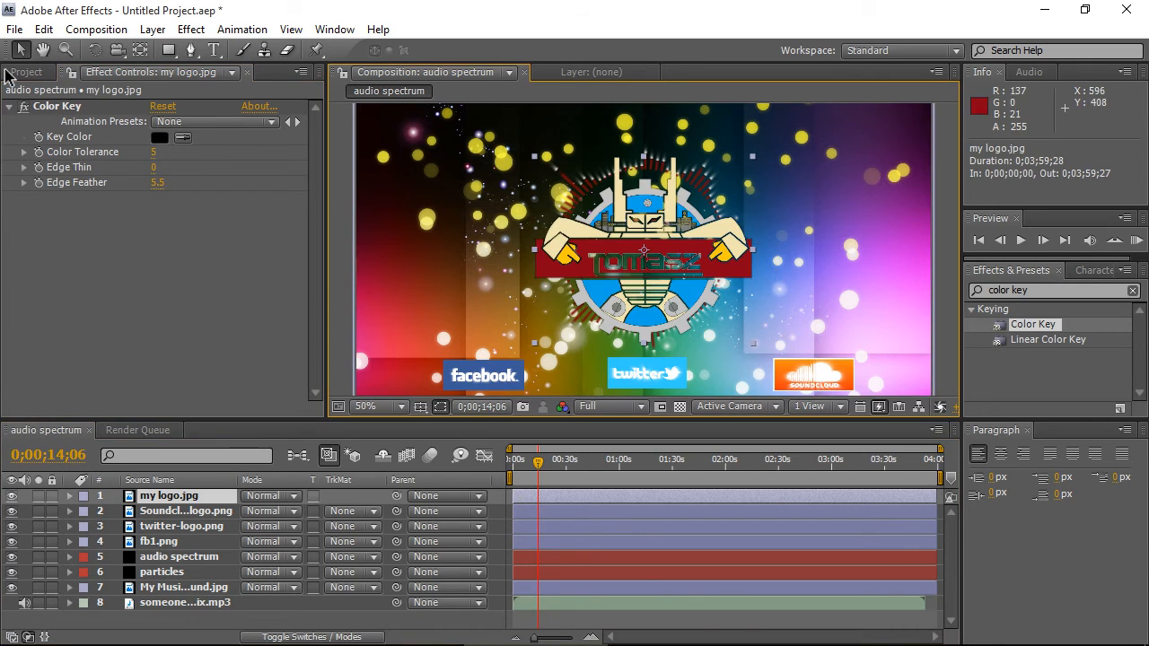
drag(753, 157, 758, 151)
drag(652, 249, 650, 240)
drag(757, 142, 764, 137)
drag(653, 271, 649, 268)
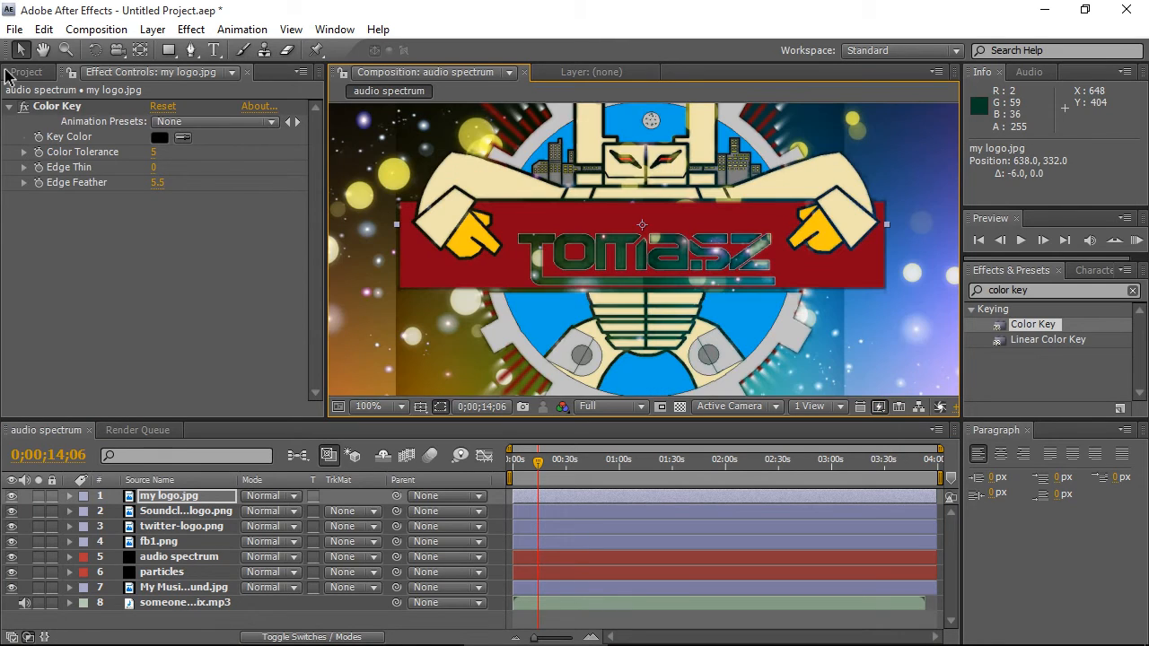
- Move the current time to the start of the composition and collapse the Color Key settings
scroll(644, 256, up, 2)
key(Home)
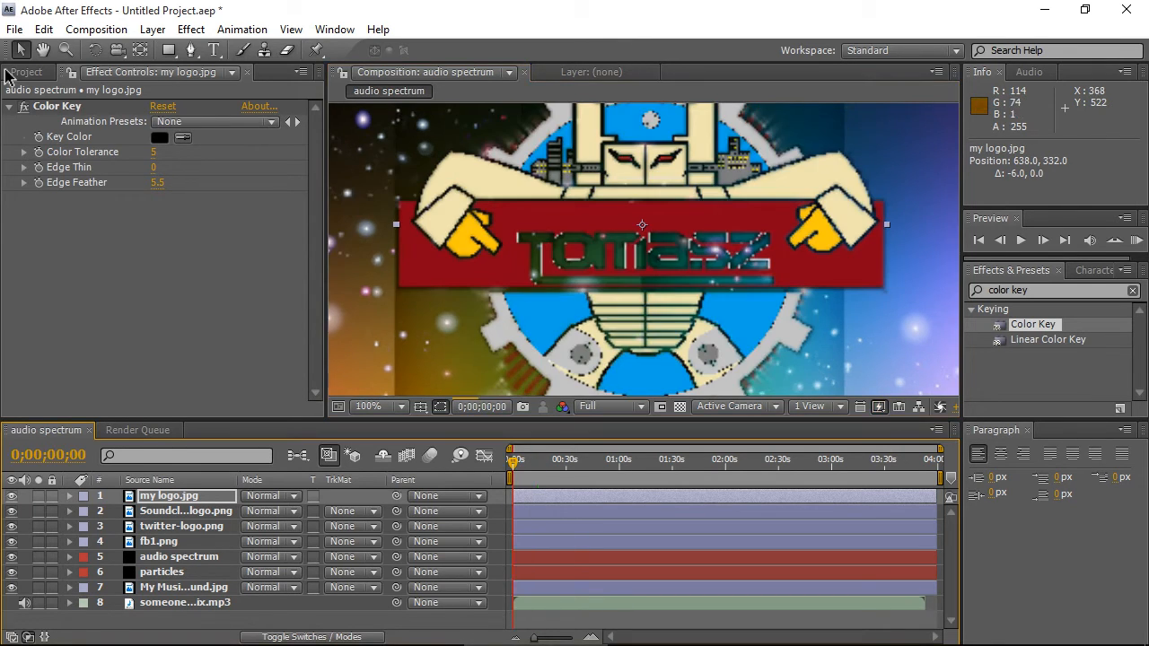
scroll(644, 256, down, 2)
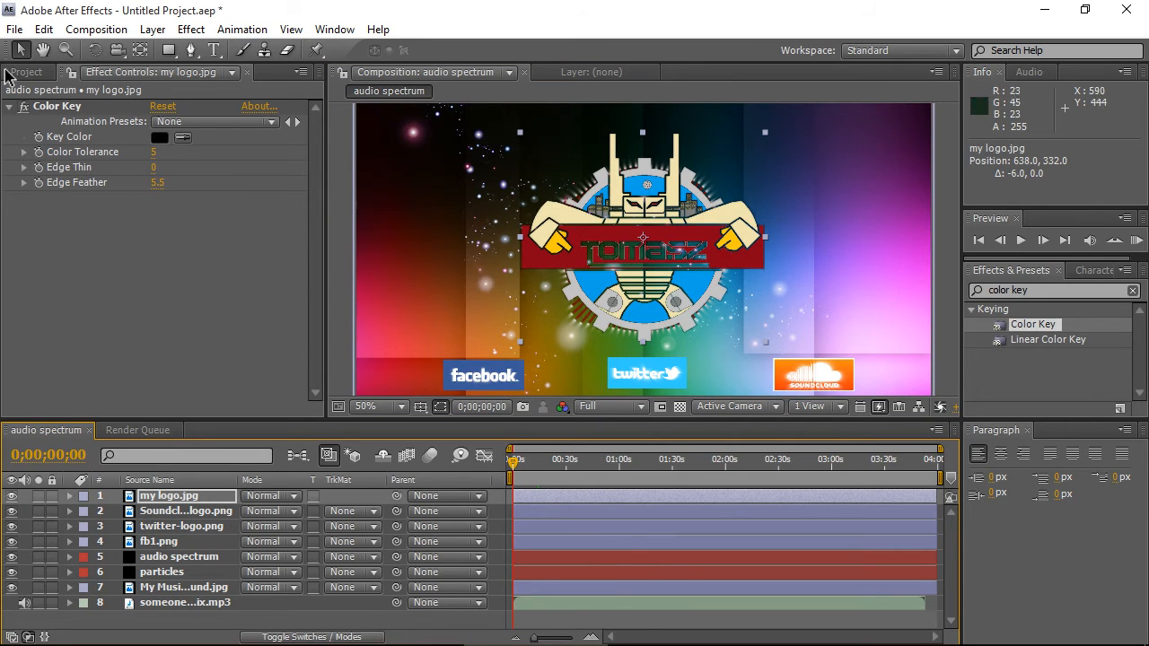
click(11, 72)
click(150, 72)
click(9, 105)
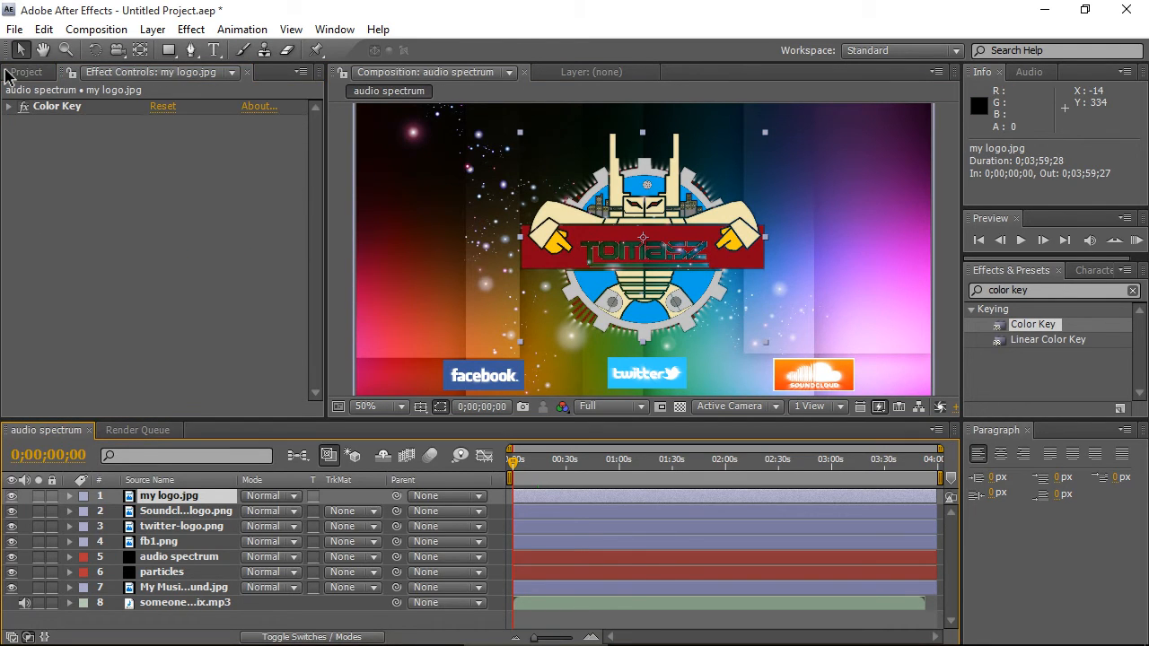
- Nudge the personal logo's position slightly to about 636, 332
click(1094, 271)
click(1011, 270)
drag(619, 310, 617, 311)
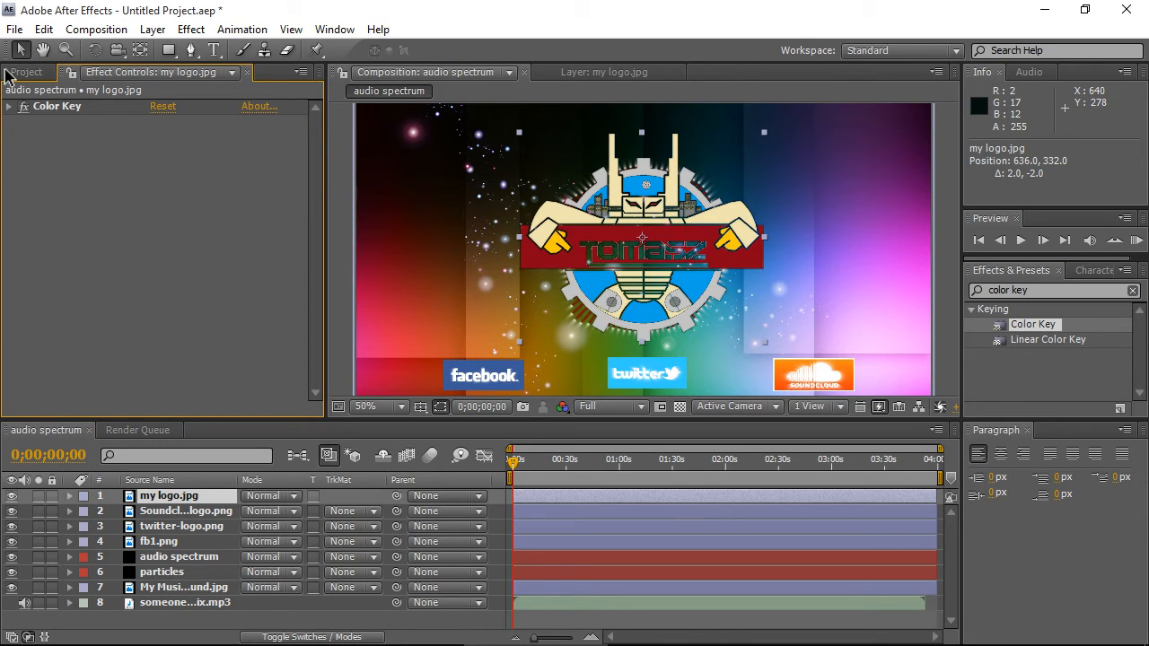
scroll(669, 215, up, 1)
scroll(669, 215, down, 1)
scroll(669, 215, up, 1)
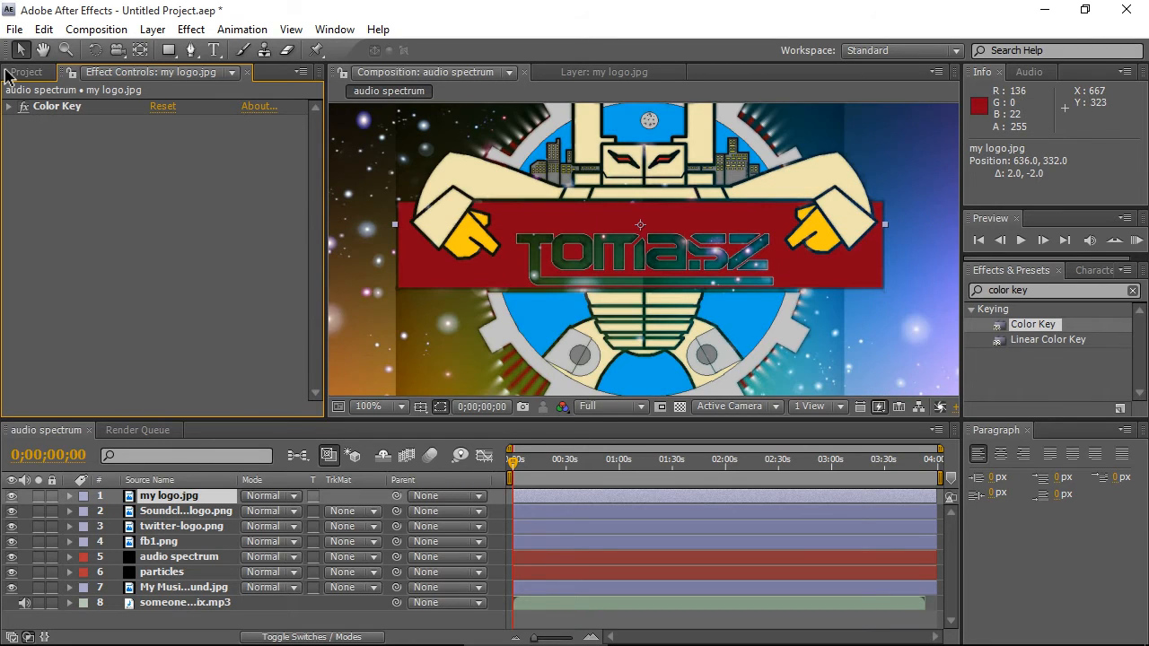
scroll(706, 225, down, 1)
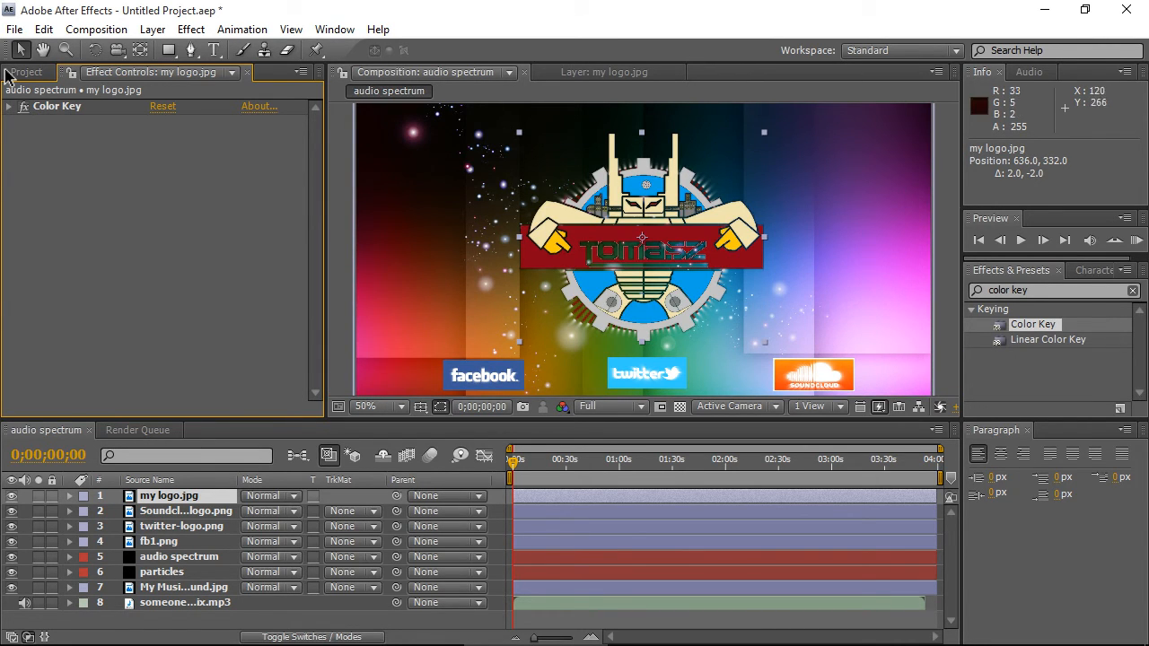
- Search the effects for Color Difference Key and apply it to the personal logo
click(1033, 290)
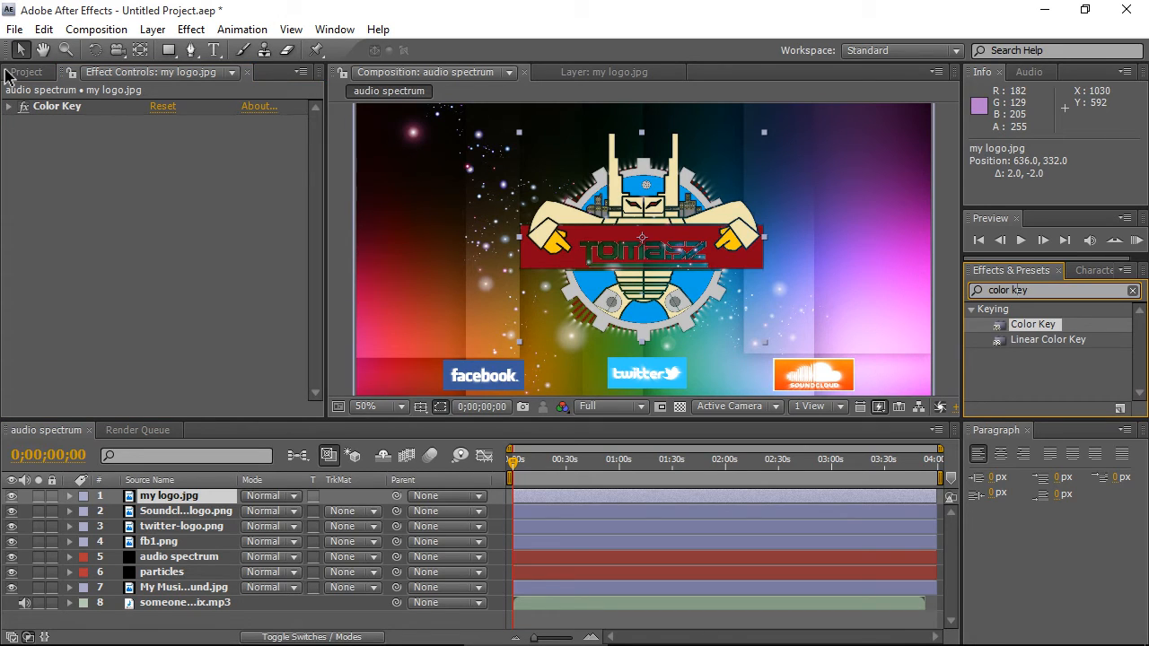
text(diff)
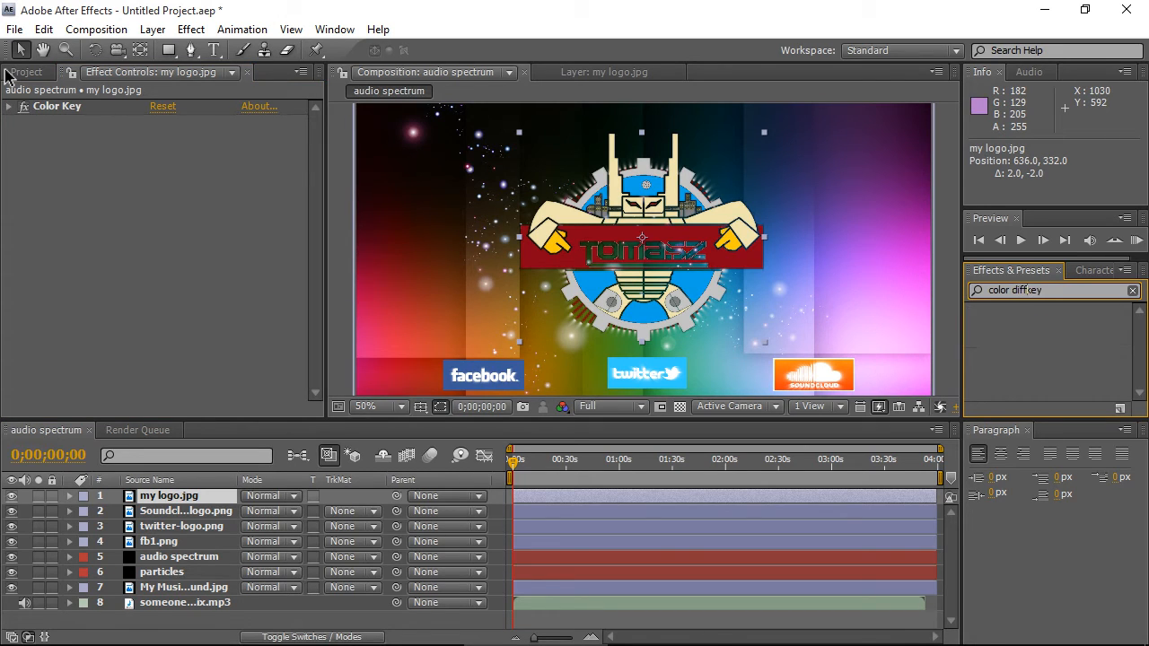
text(erence)
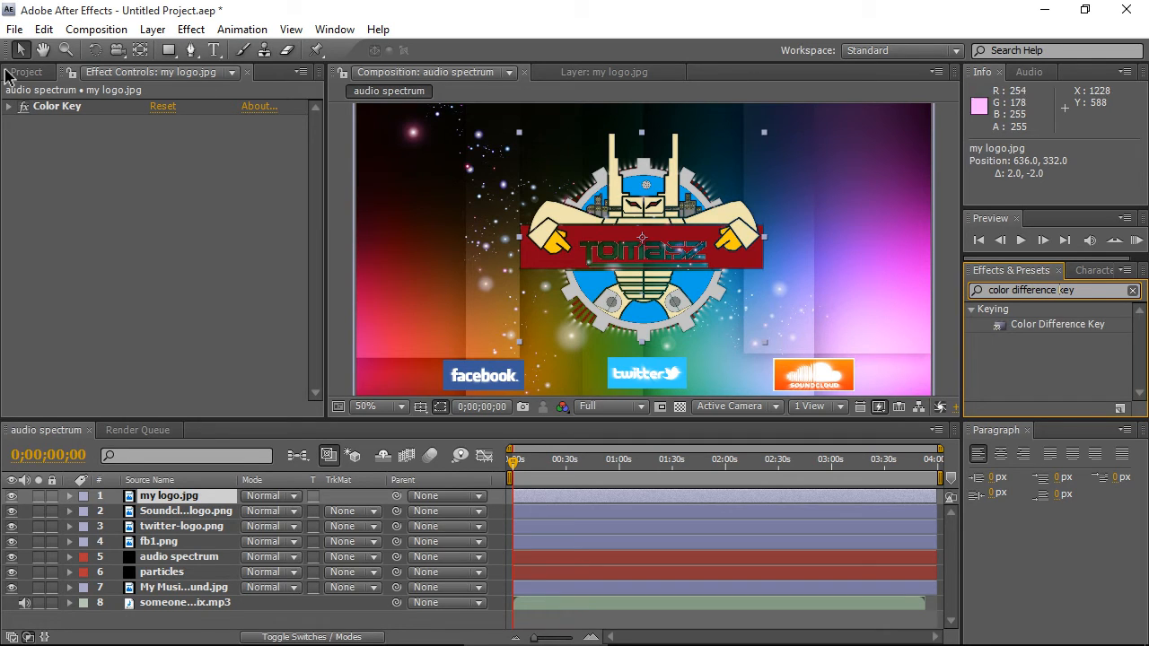
drag(1058, 324, 148, 180)
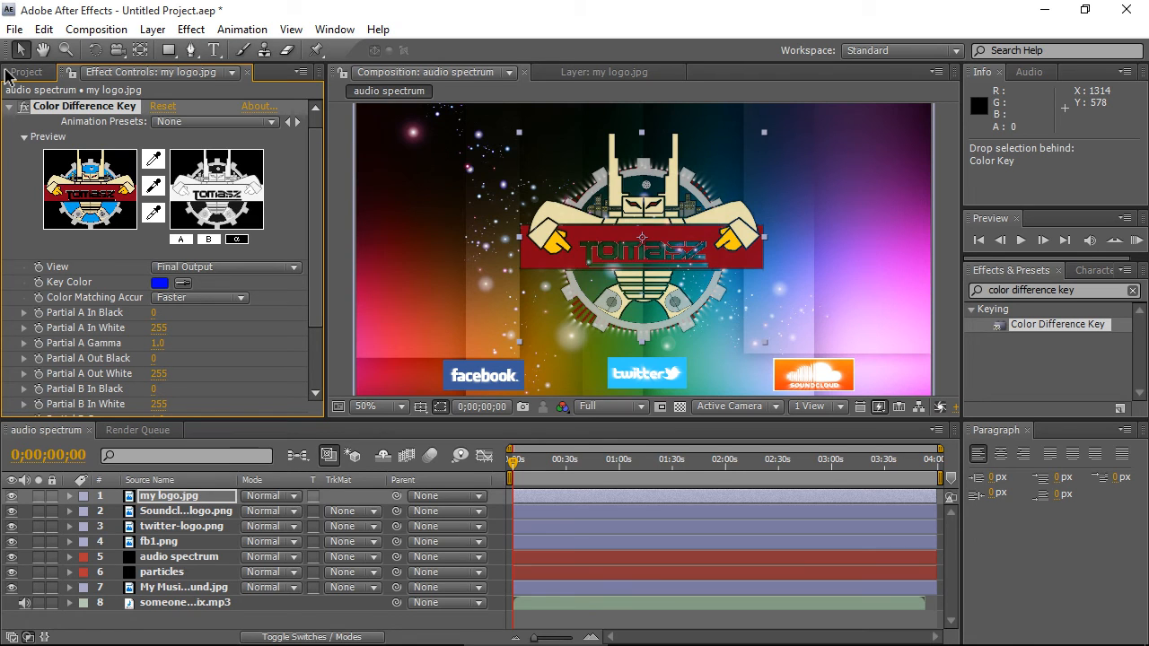
- Set the Color Difference Key's key colour to a dark red
click(160, 283)
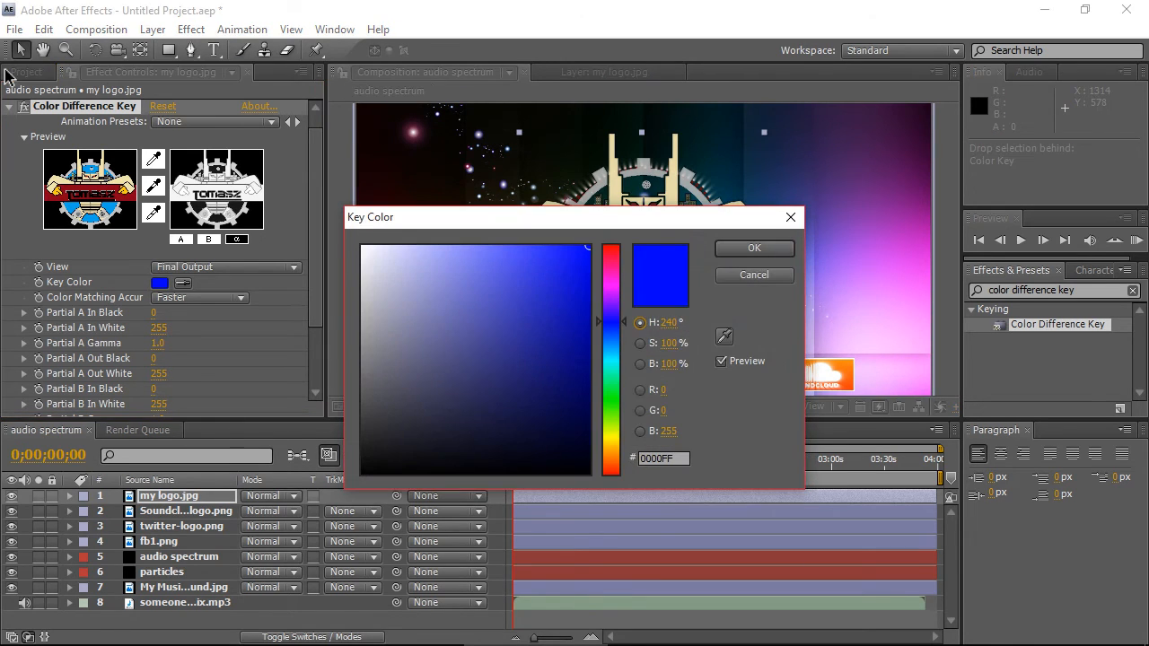
click(754, 248)
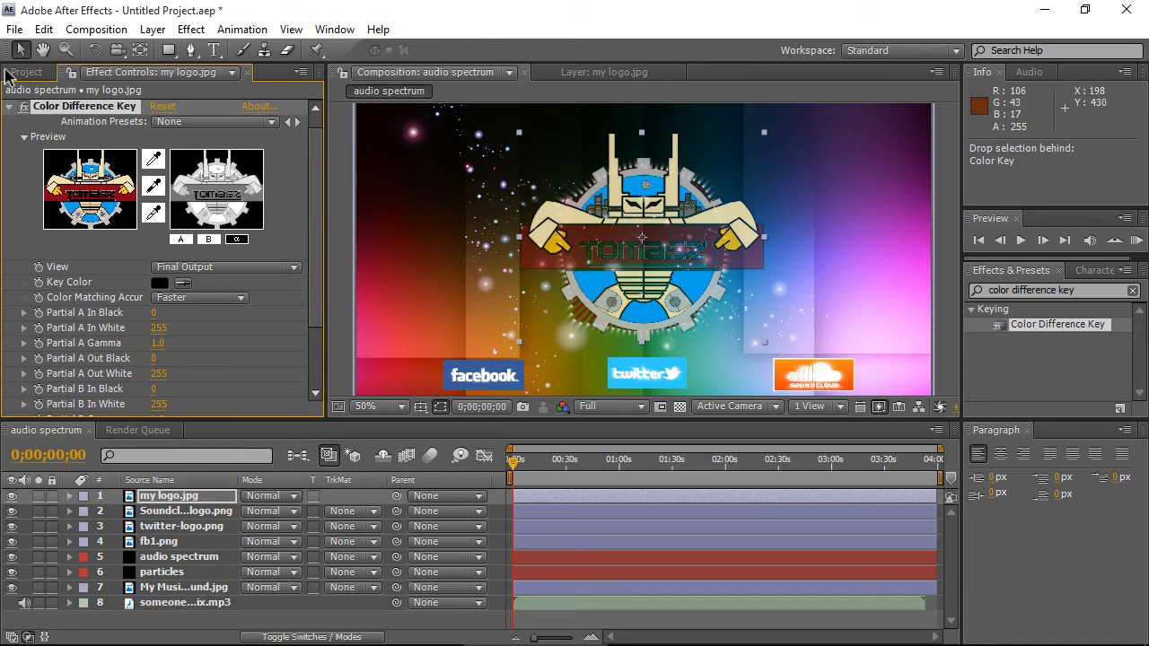
click(384, 229)
click(158, 282)
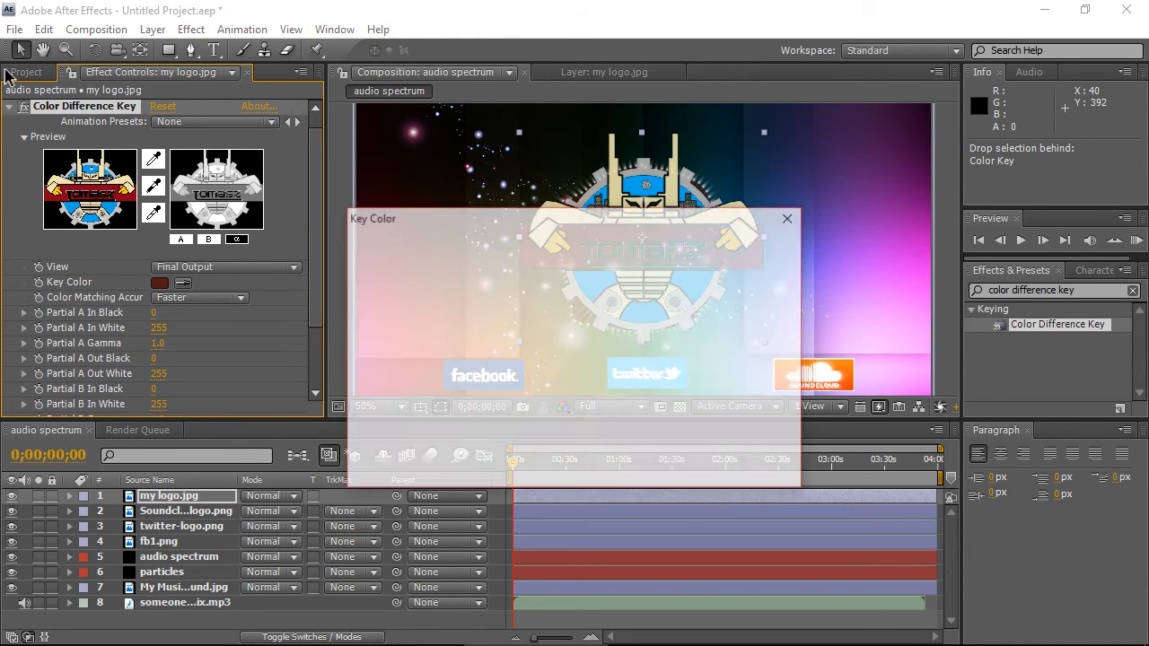
drag(611, 271, 611, 245)
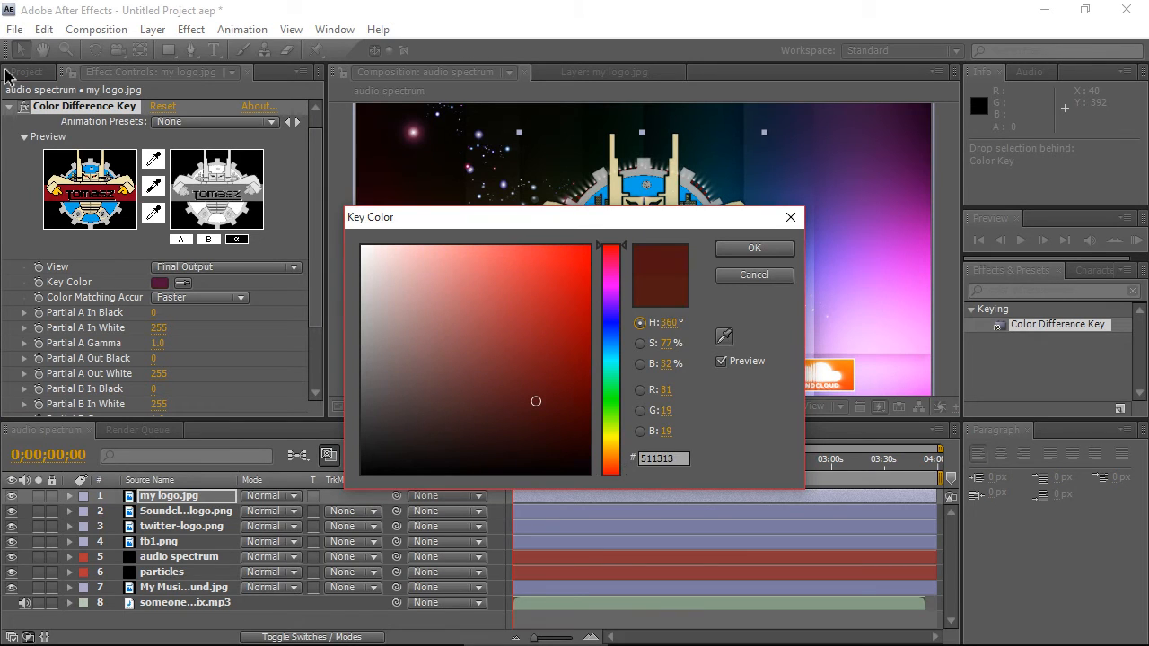
click(577, 365)
click(754, 248)
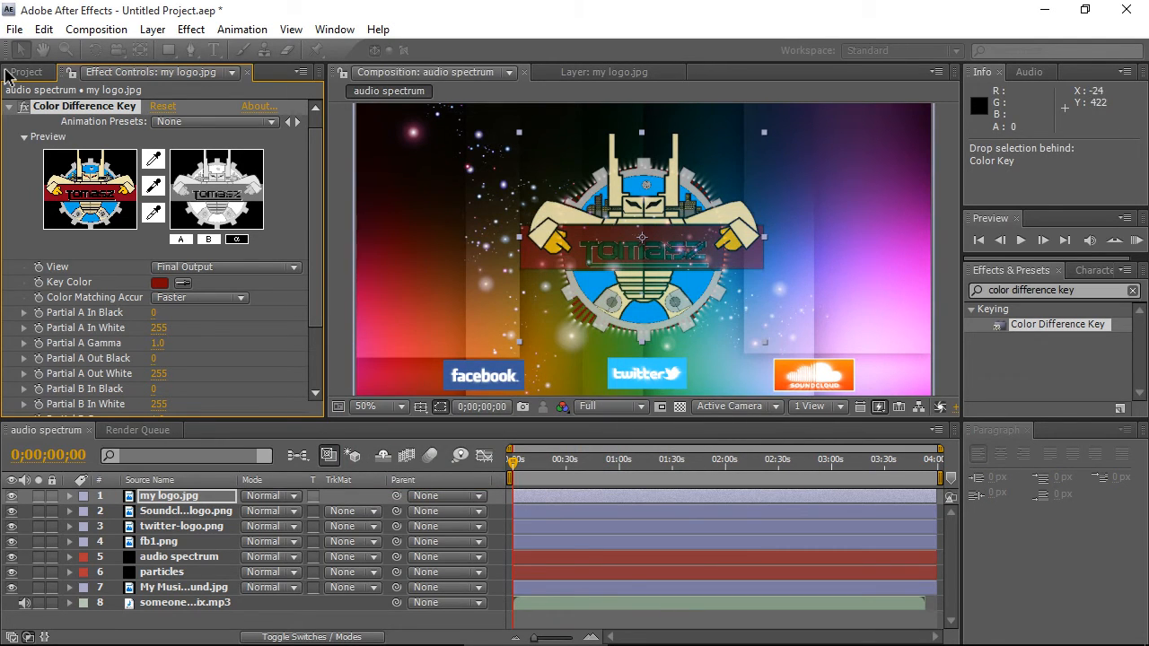
- Set the Color Difference Key's Partial A In White and Partial A Out Black to 100
scroll(161, 269, down, 2)
scroll(161, 270, down, 2)
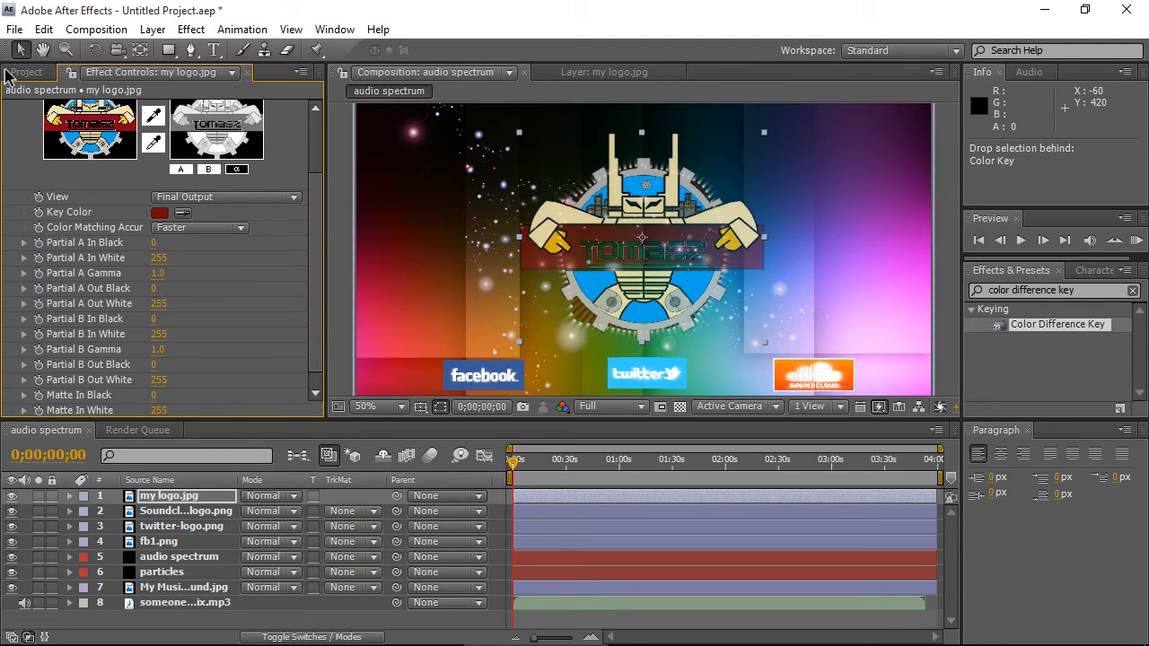
scroll(489, 261, up, 1)
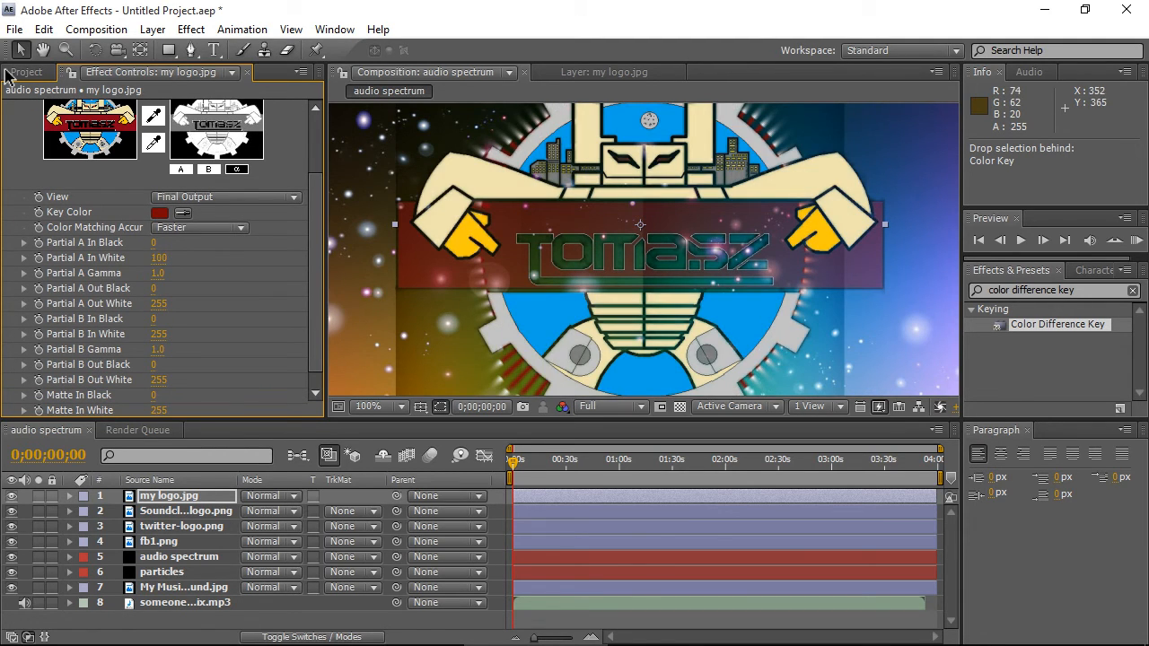
click(154, 289)
text(100)
key(Return)
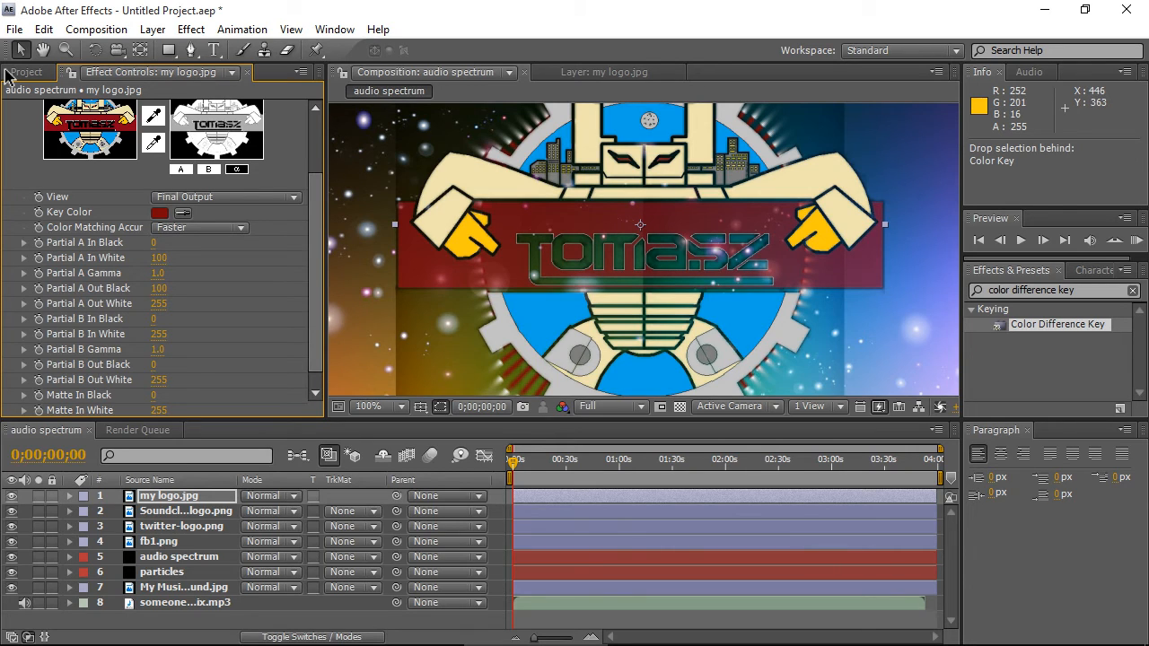
- Set the Color Difference Key's Partial A Out Black to 150
click(158, 289)
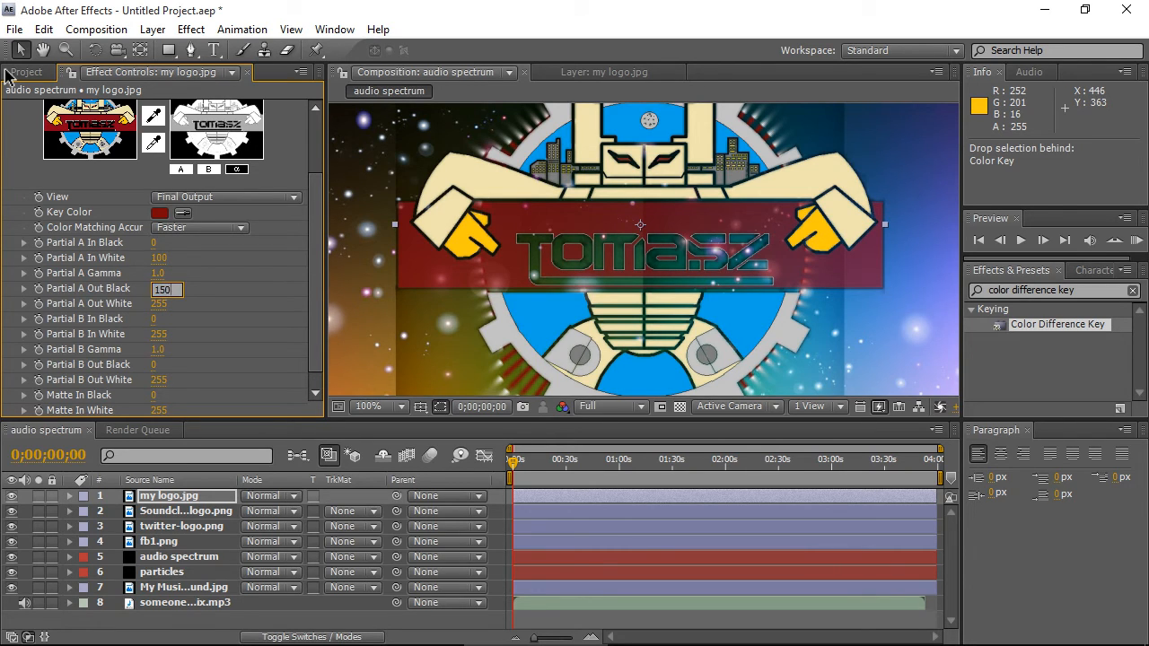
key(Return)
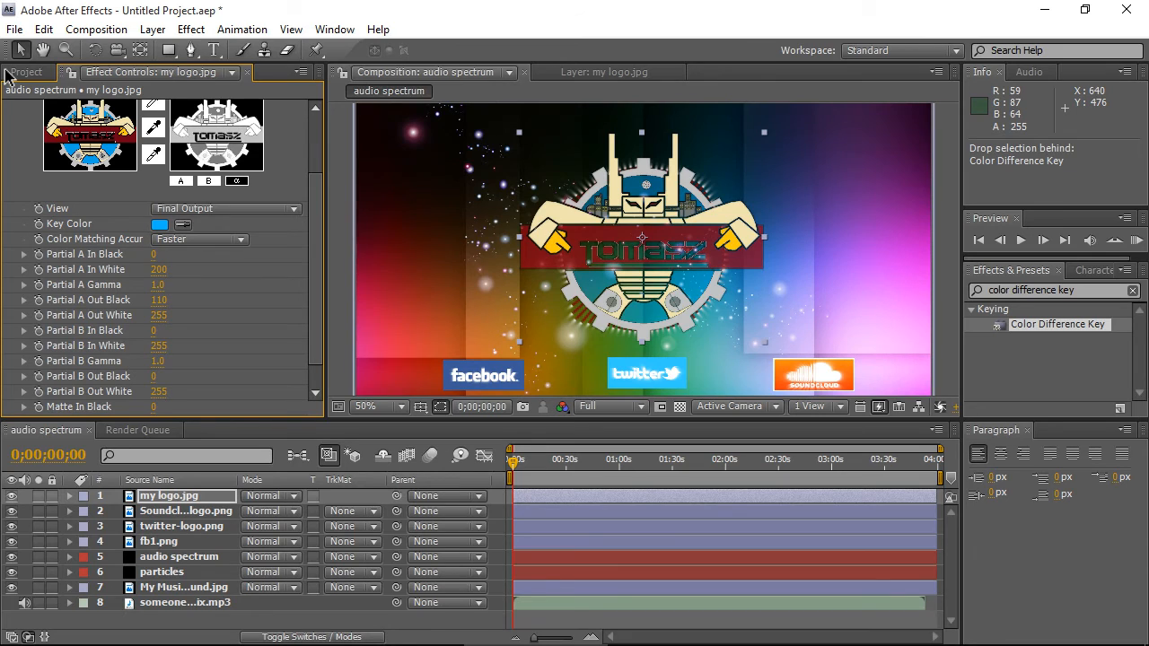
- Set the viewer resolution to Third and play a RAM preview of the composition
click(613, 406)
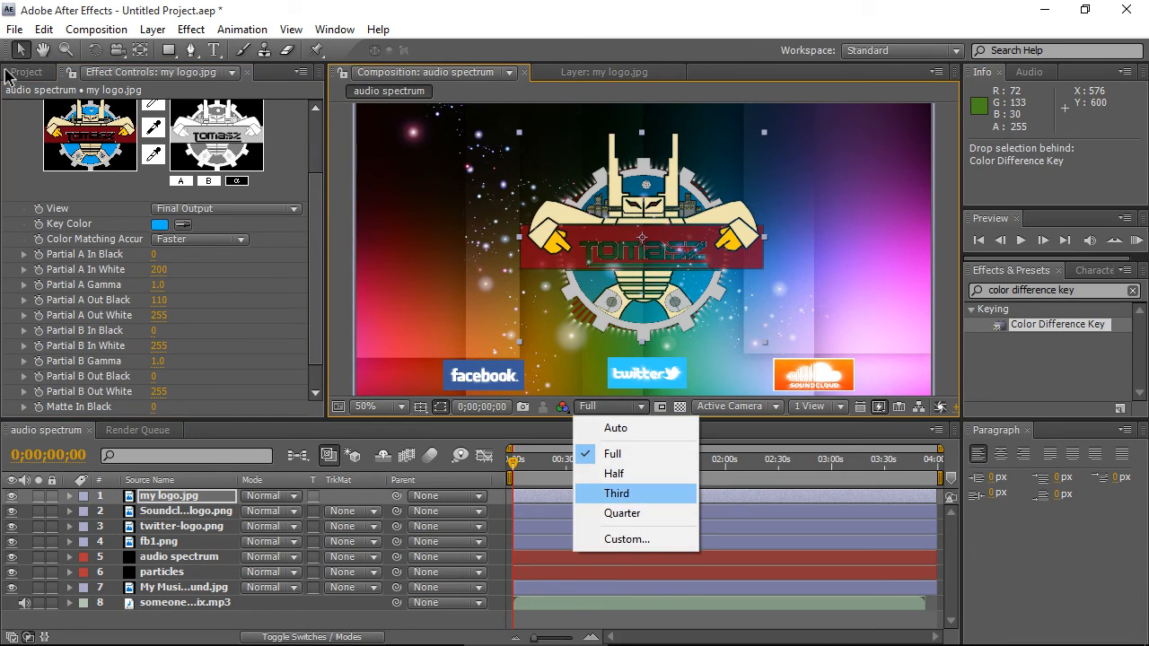
click(615, 493)
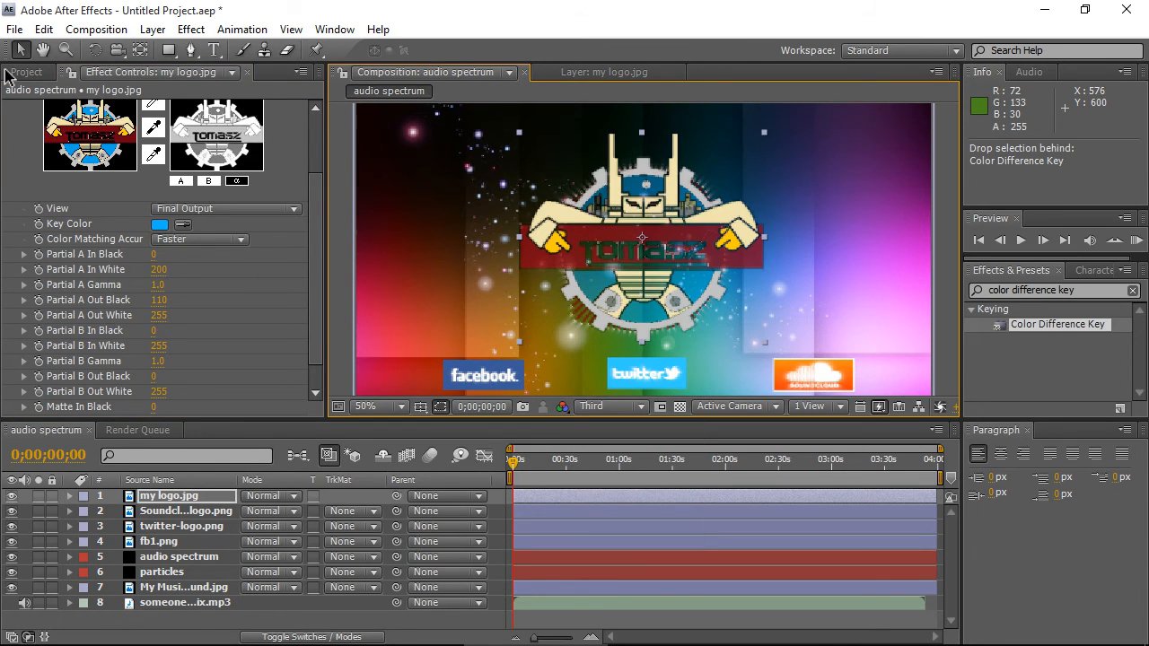
key(KP_0)
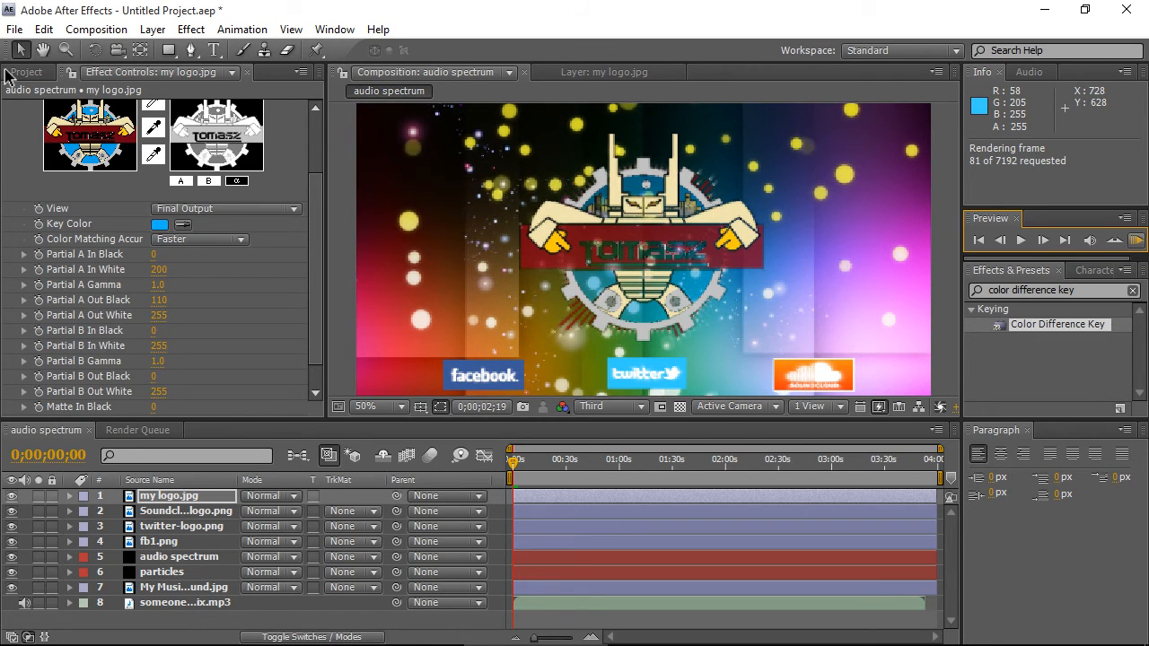
key(space)
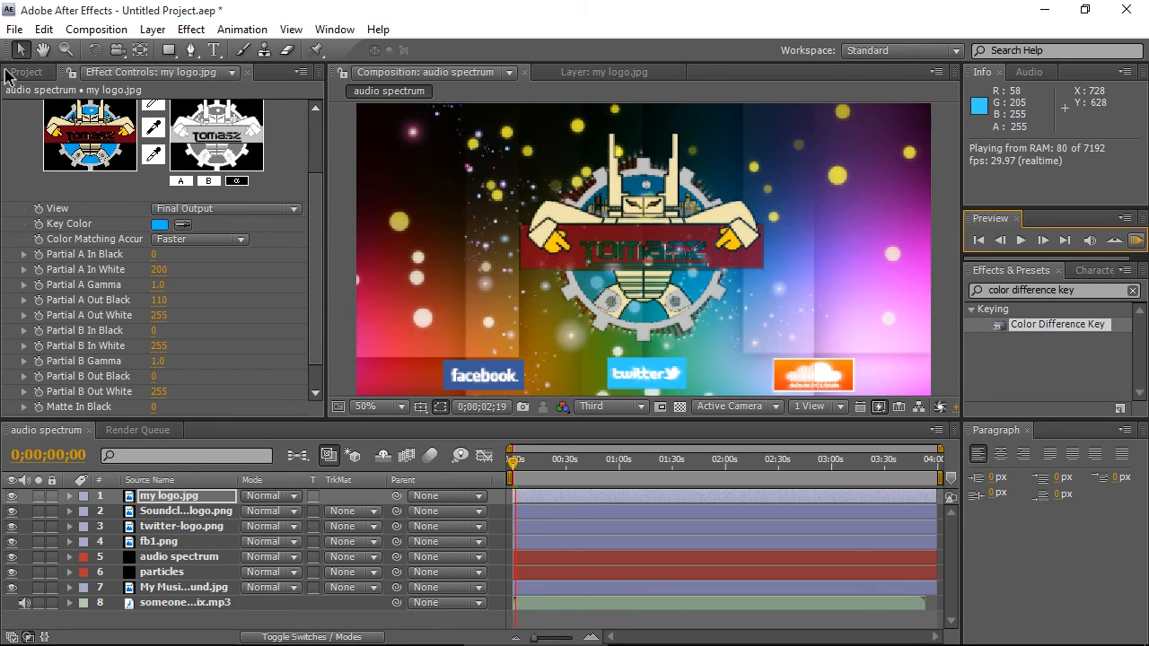
key(space)
drag(511, 479, 557, 478)
key(KP_0)
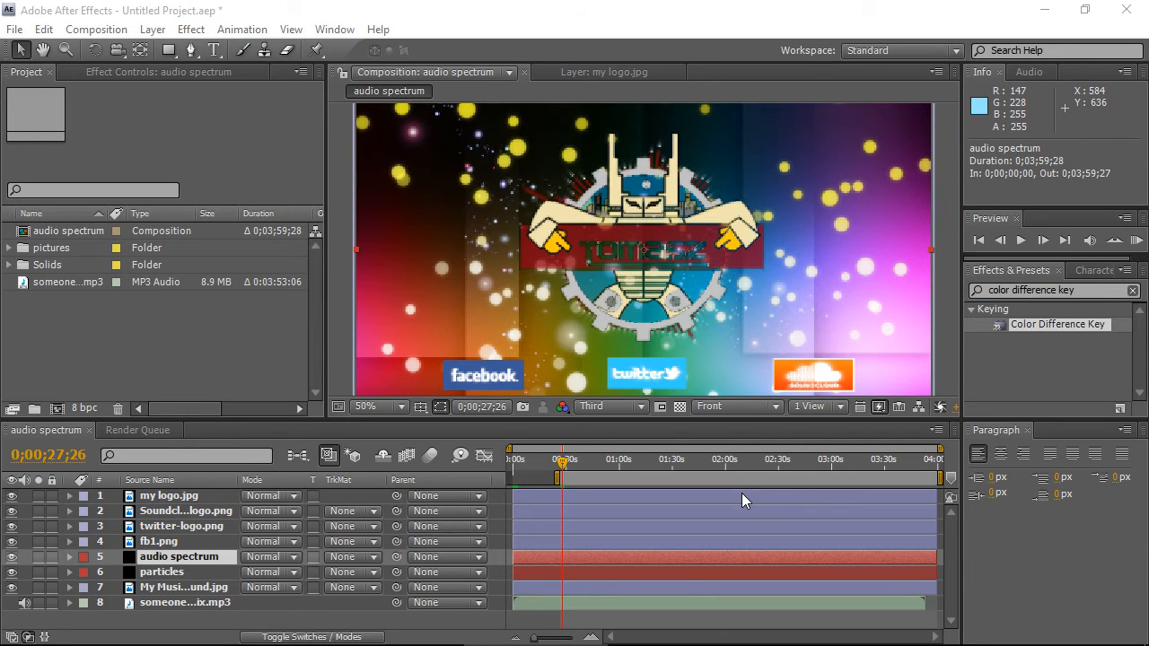
- Add the audio spectrum composition to the render queue and confirm its render settings
click(59, 235)
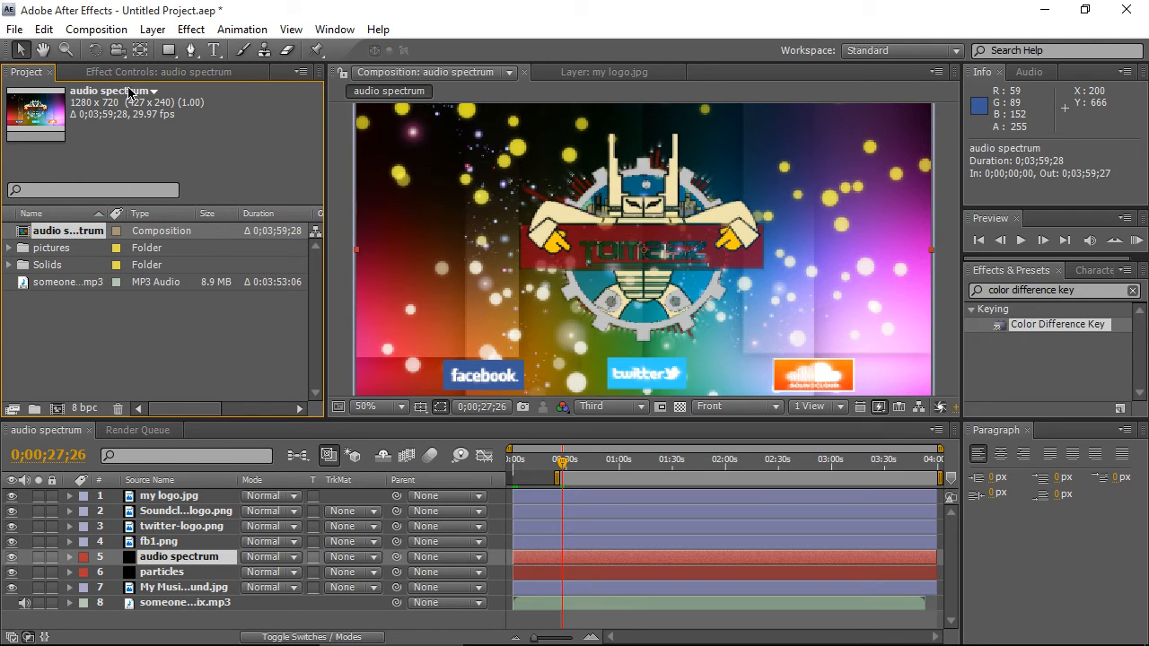
click(101, 30)
click(142, 181)
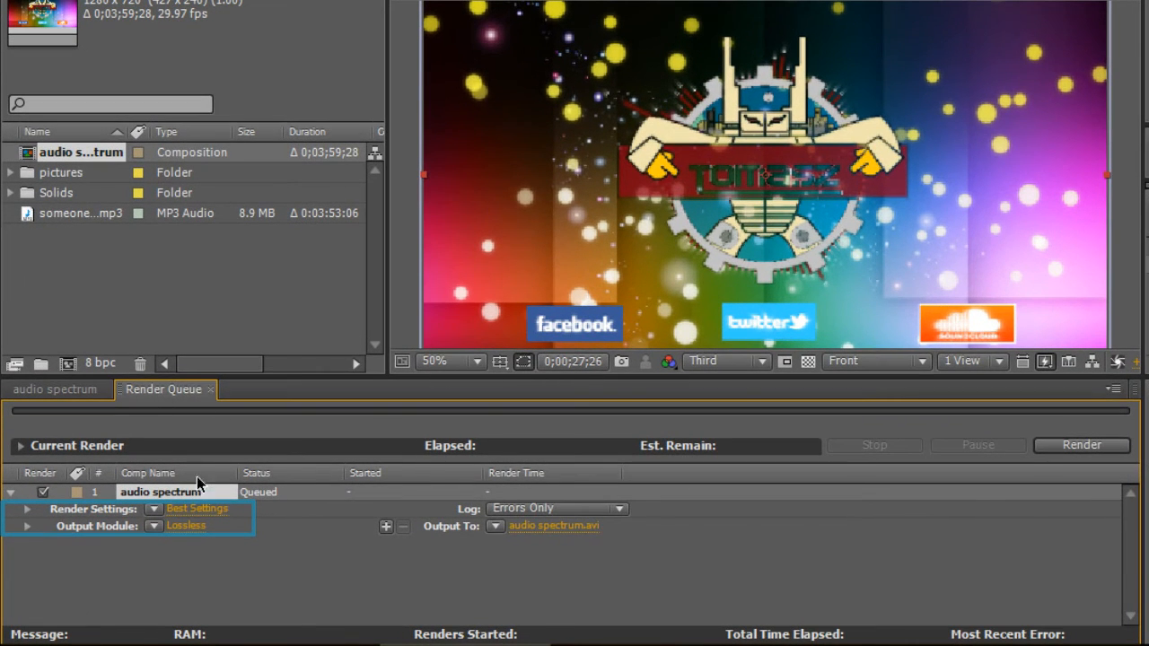
click(188, 510)
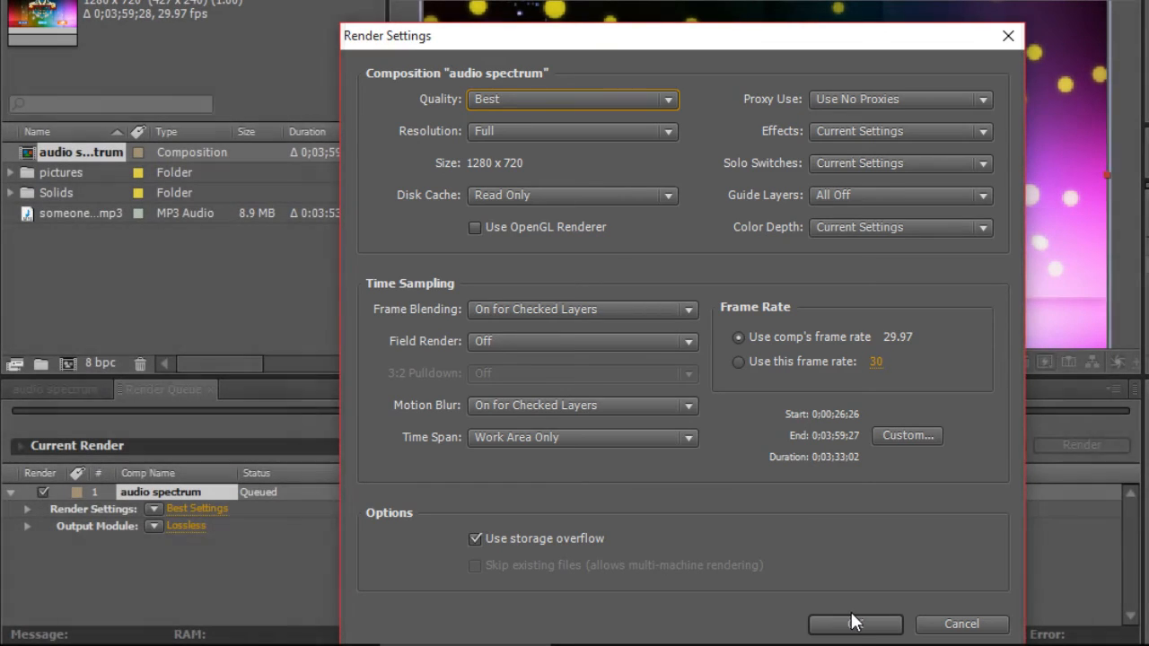
click(853, 622)
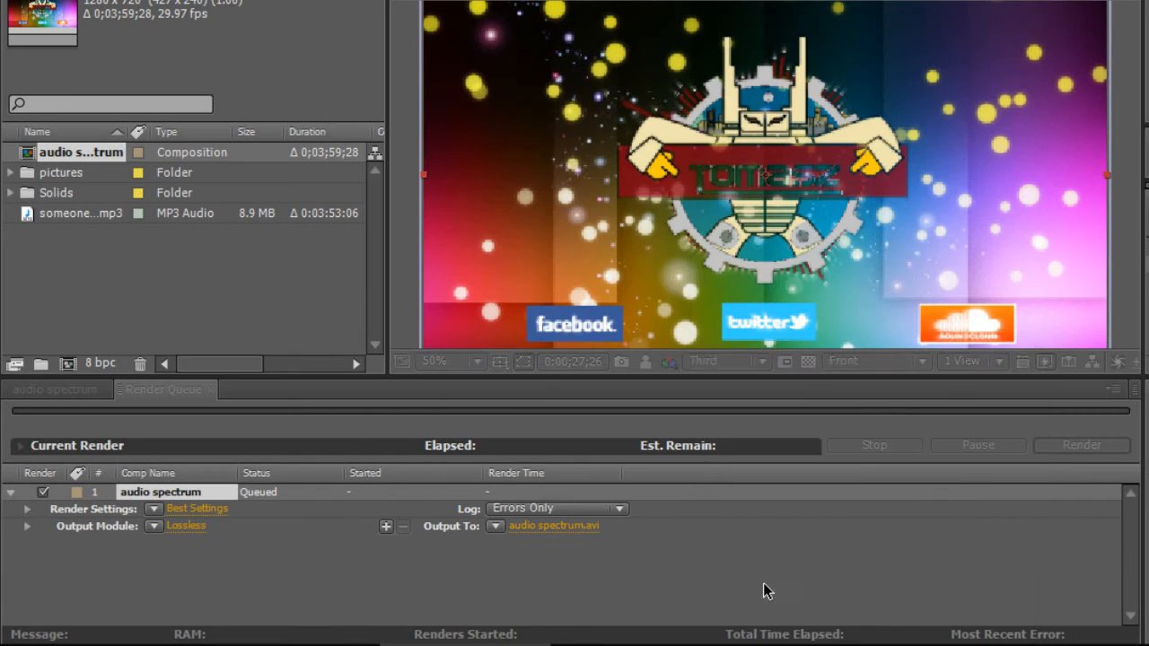
- Open the output module settings and set the format to H.264
click(186, 525)
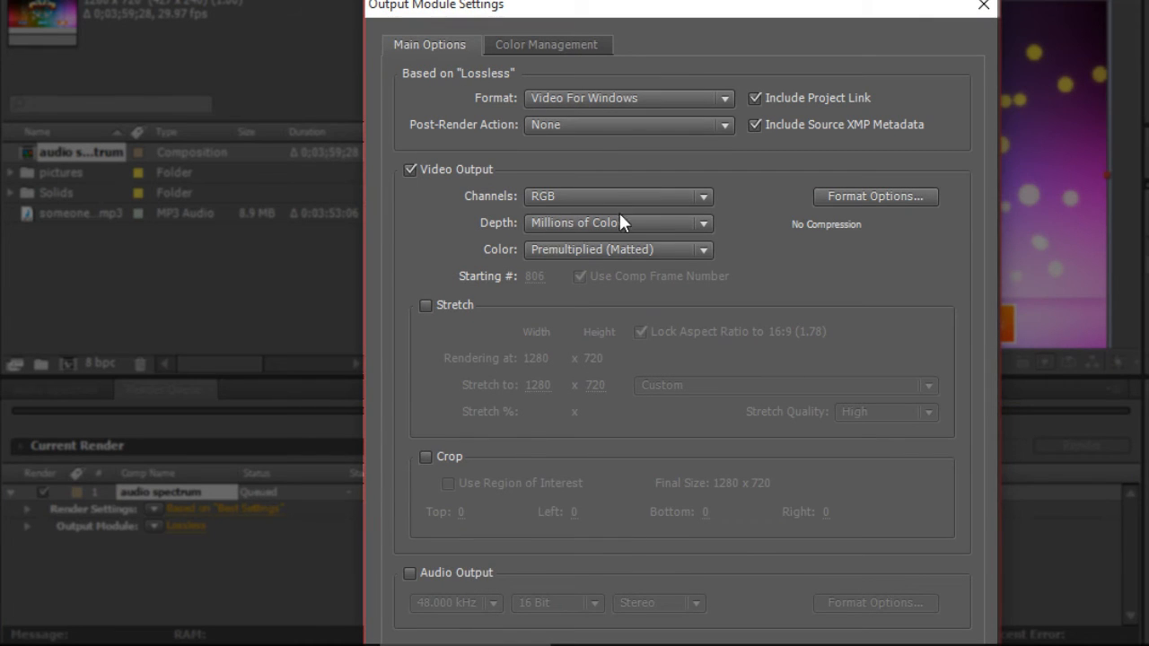
click(628, 96)
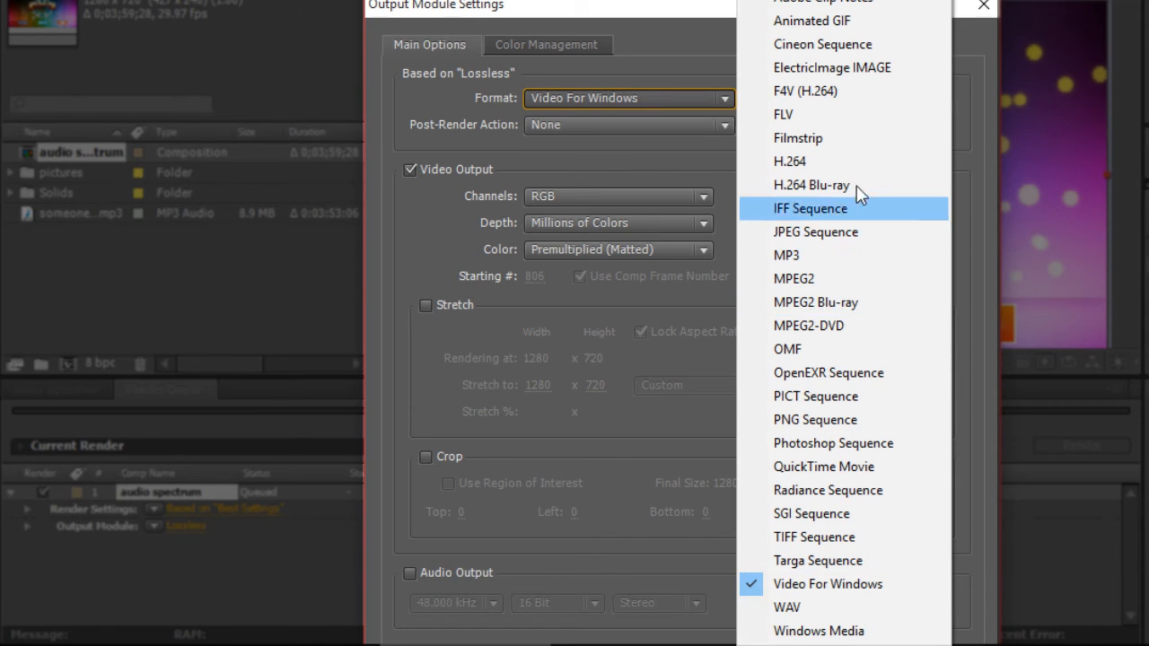
click(835, 161)
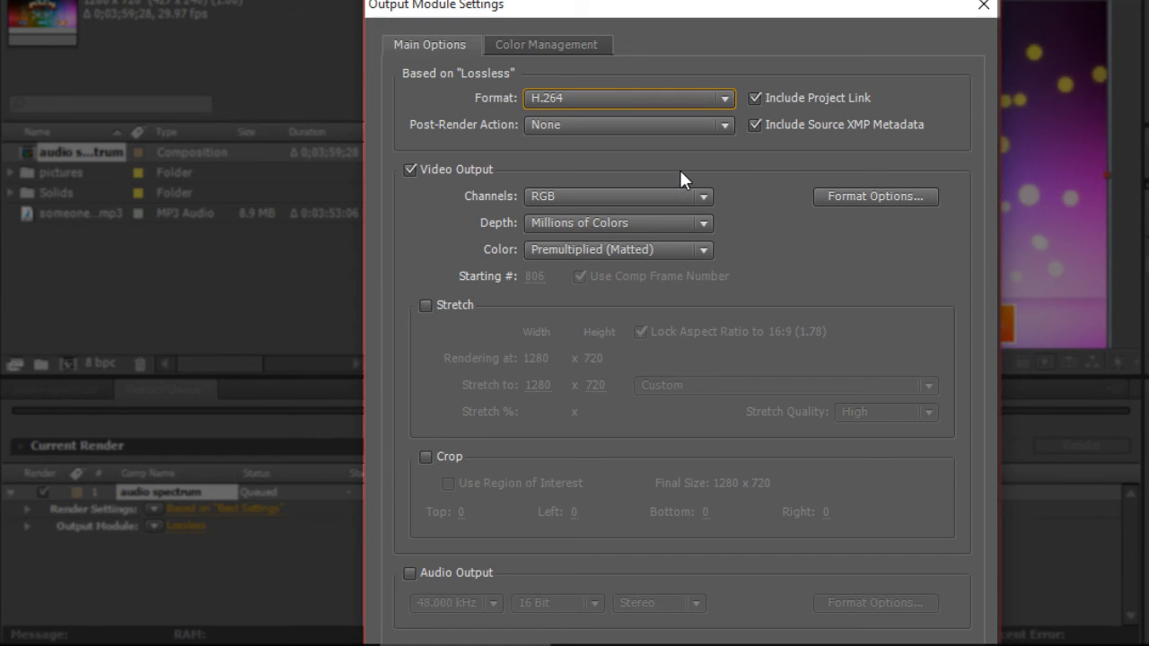
- Review the H.264 format options across the Video, Audio, Multiplexer and Others tabs, then confirm them
click(843, 192)
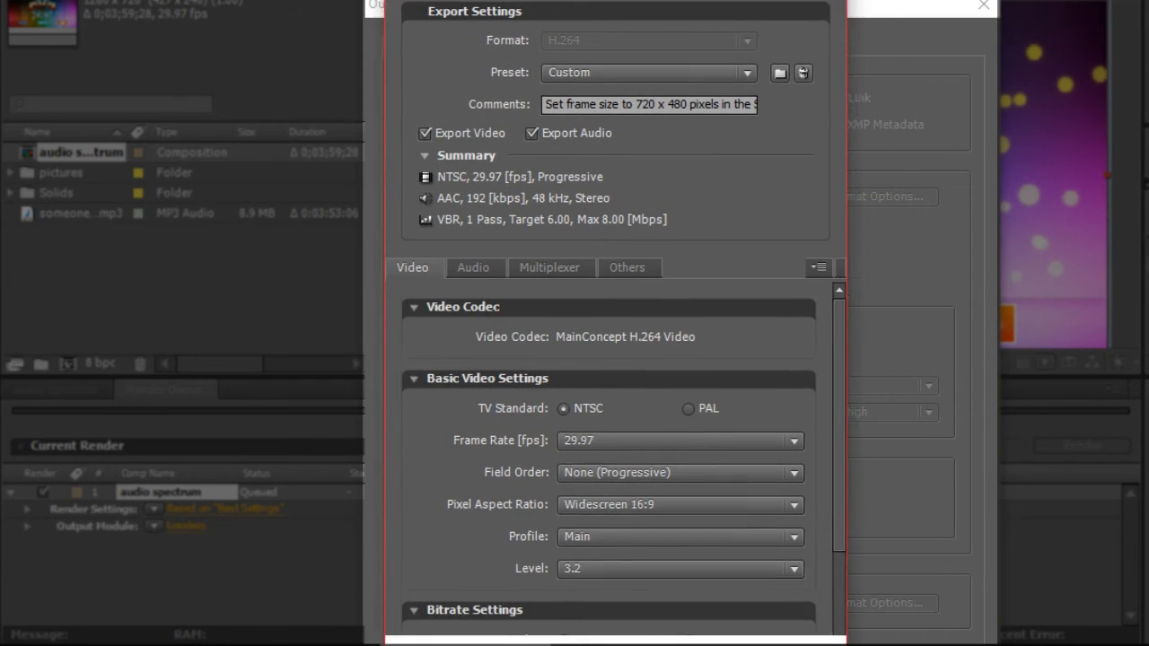
drag(826, 298, 831, 377)
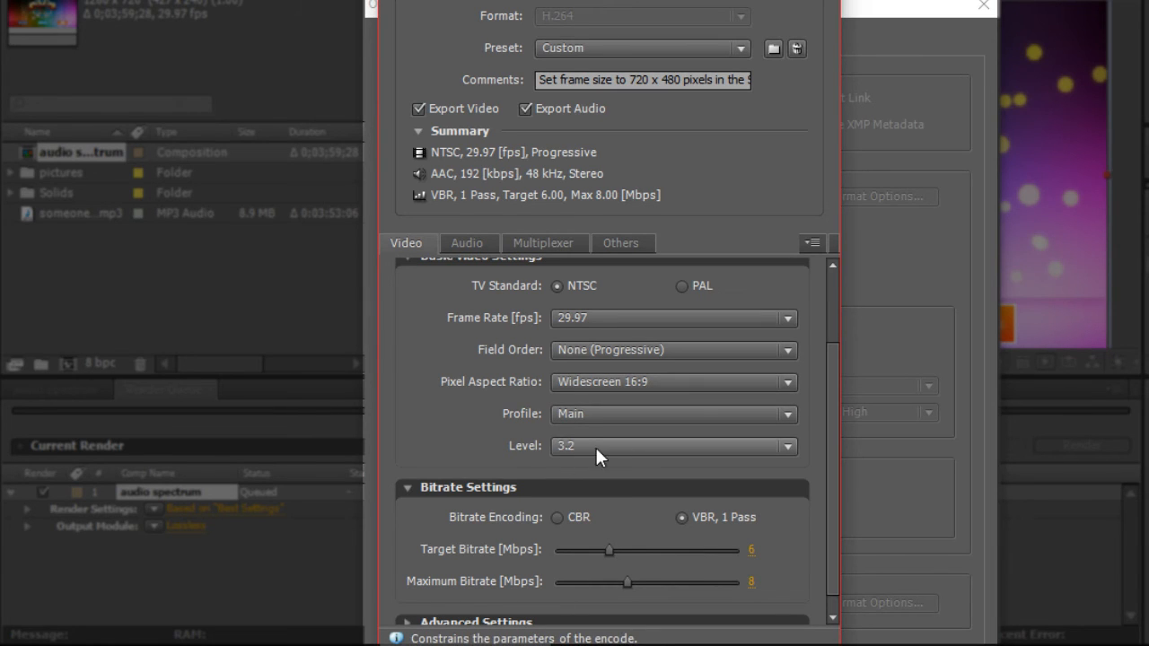
scroll(832, 395, down, 1)
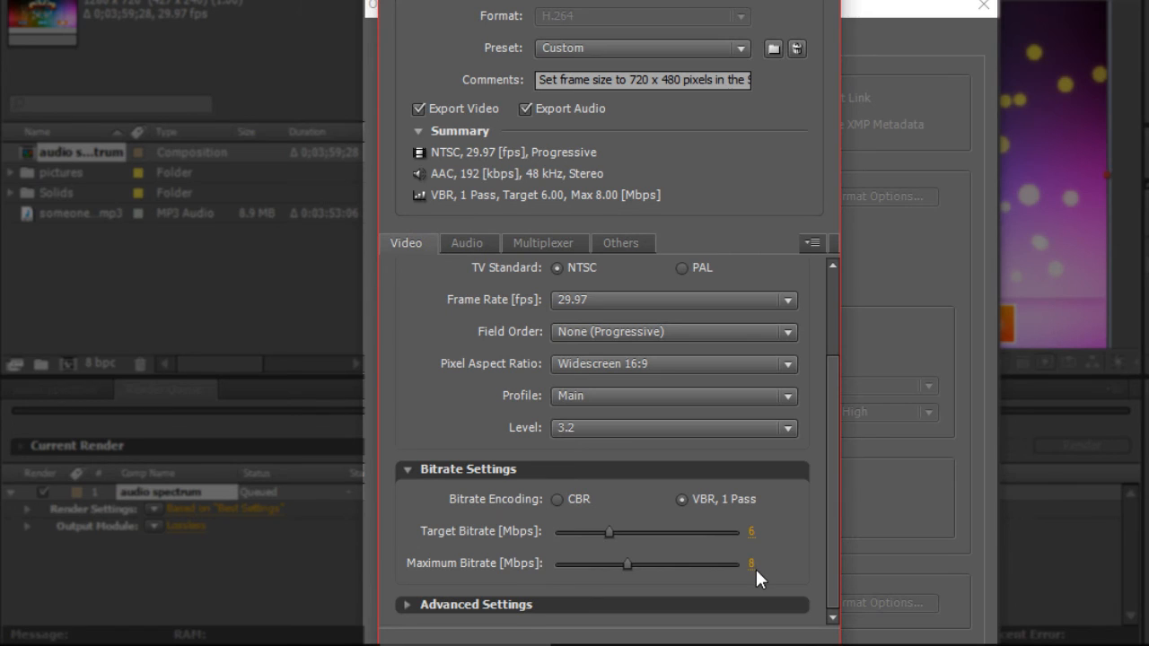
click(408, 604)
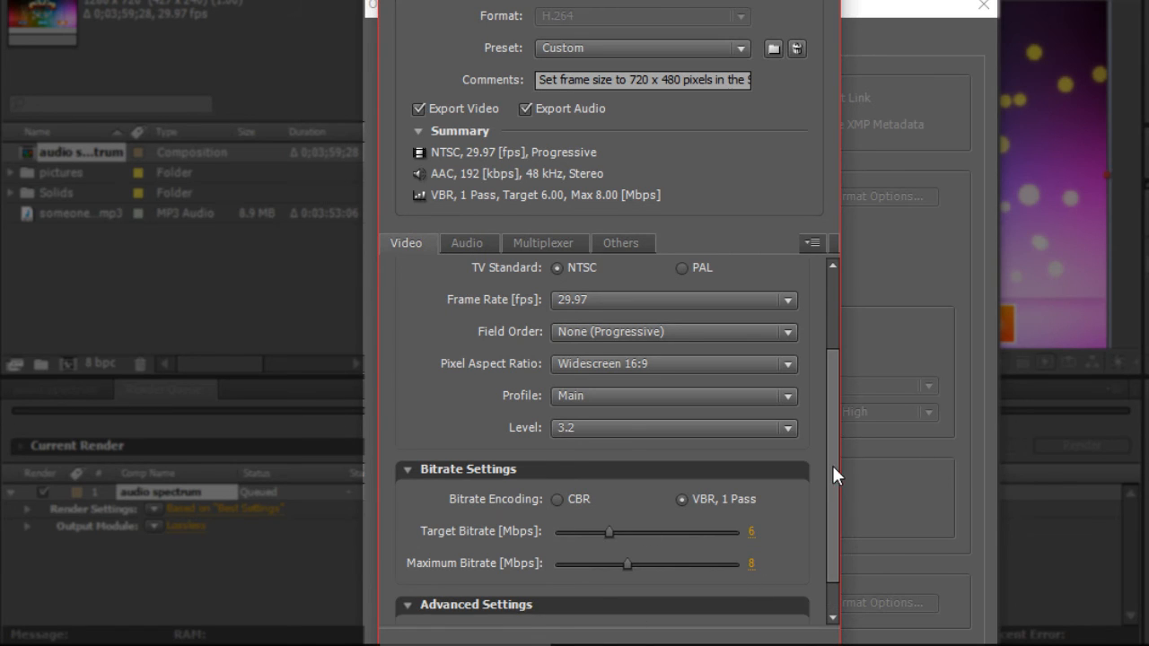
drag(832, 464, 827, 538)
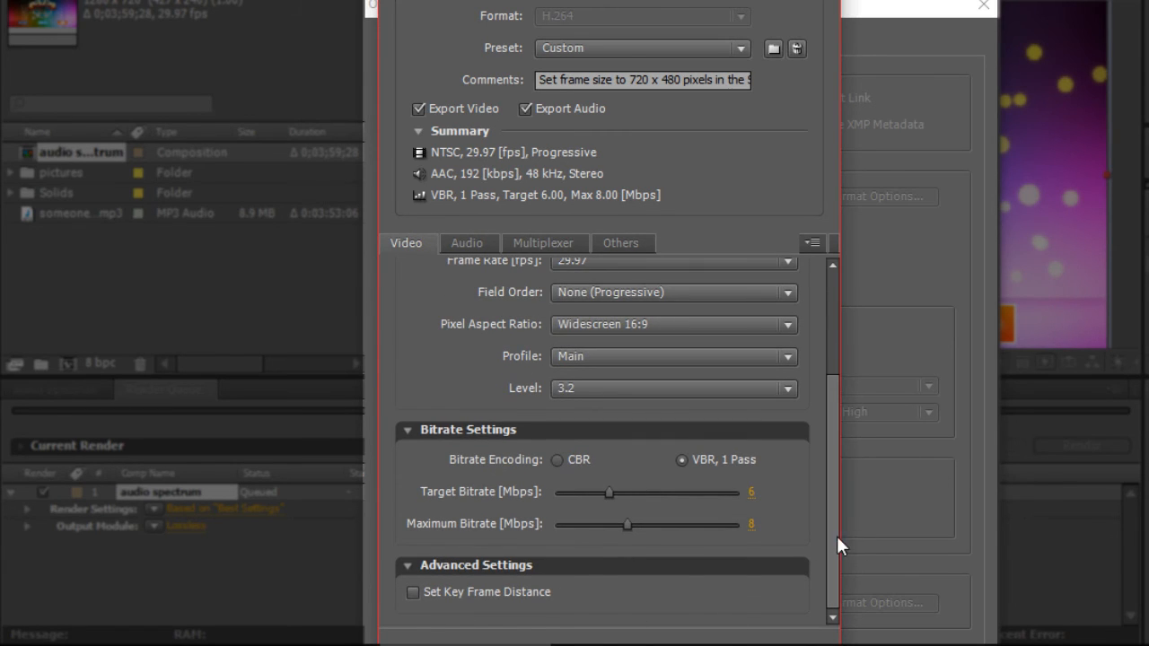
scroll(844, 465, up, 2)
click(488, 243)
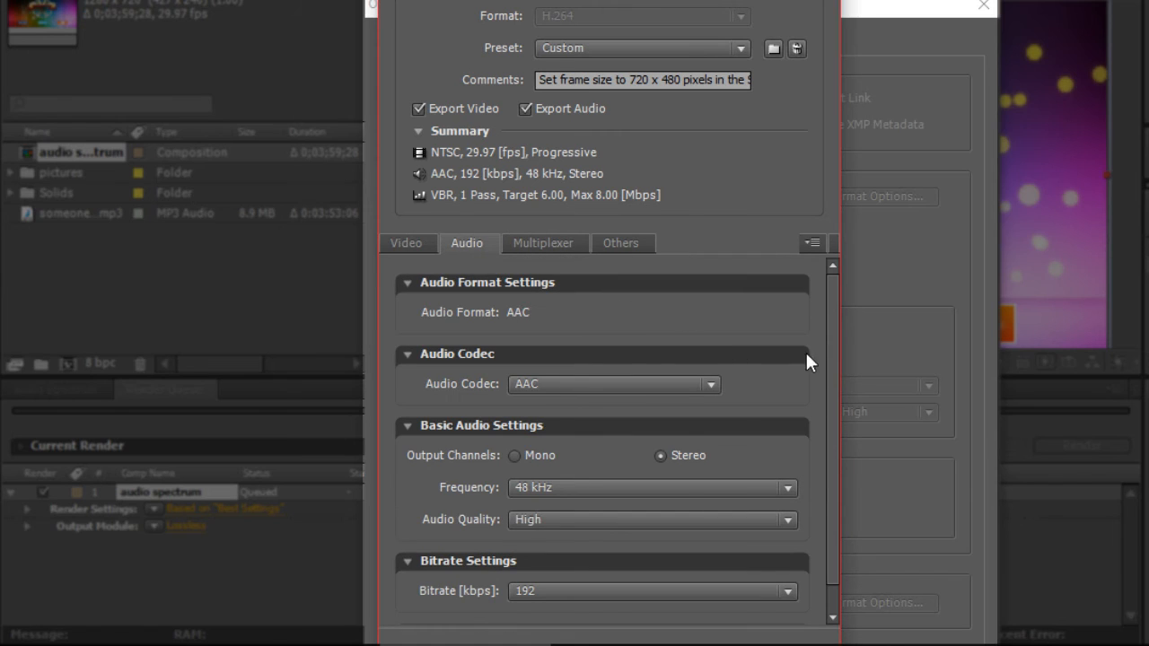
scroll(821, 391, down, 1)
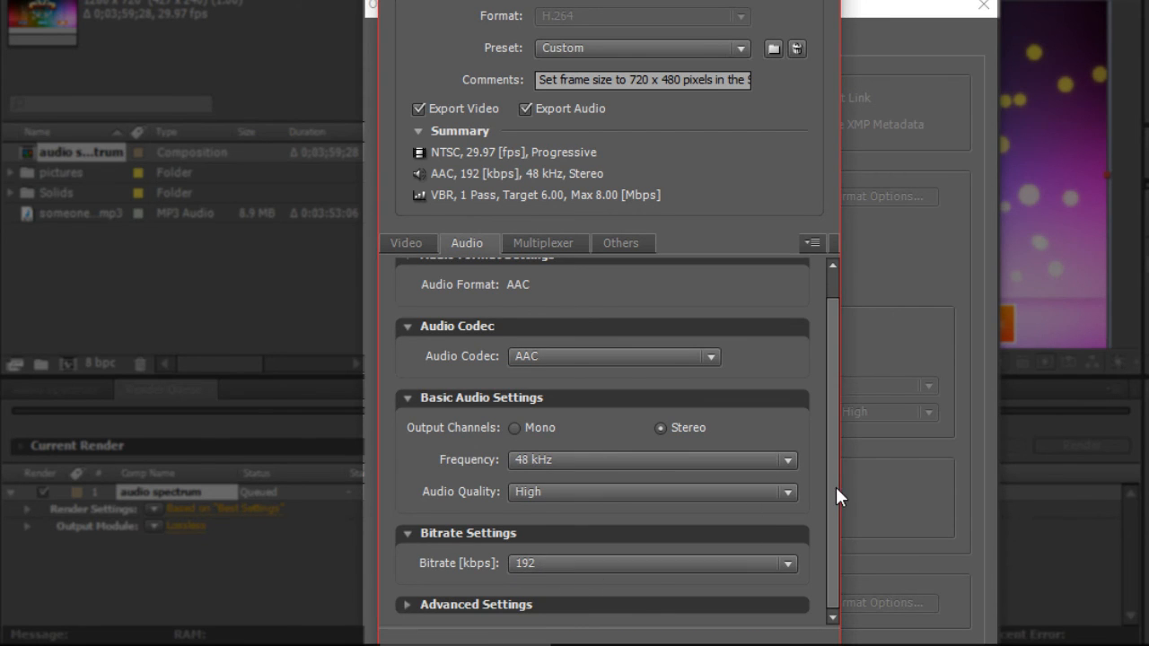
drag(835, 487, 835, 417)
click(552, 242)
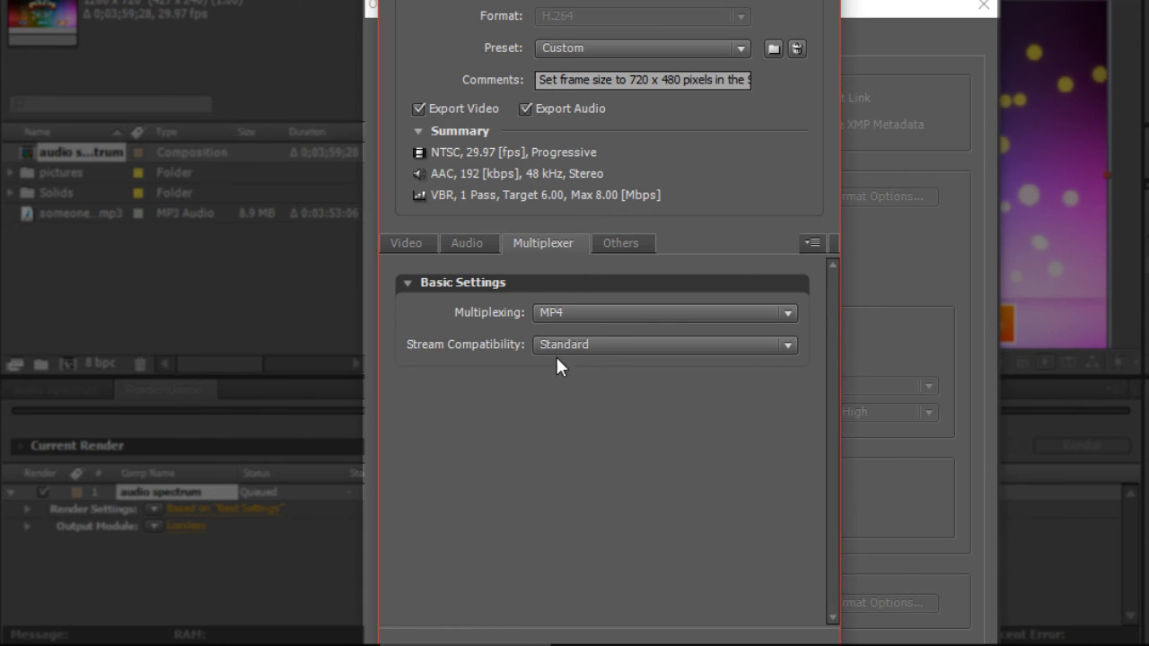
click(573, 310)
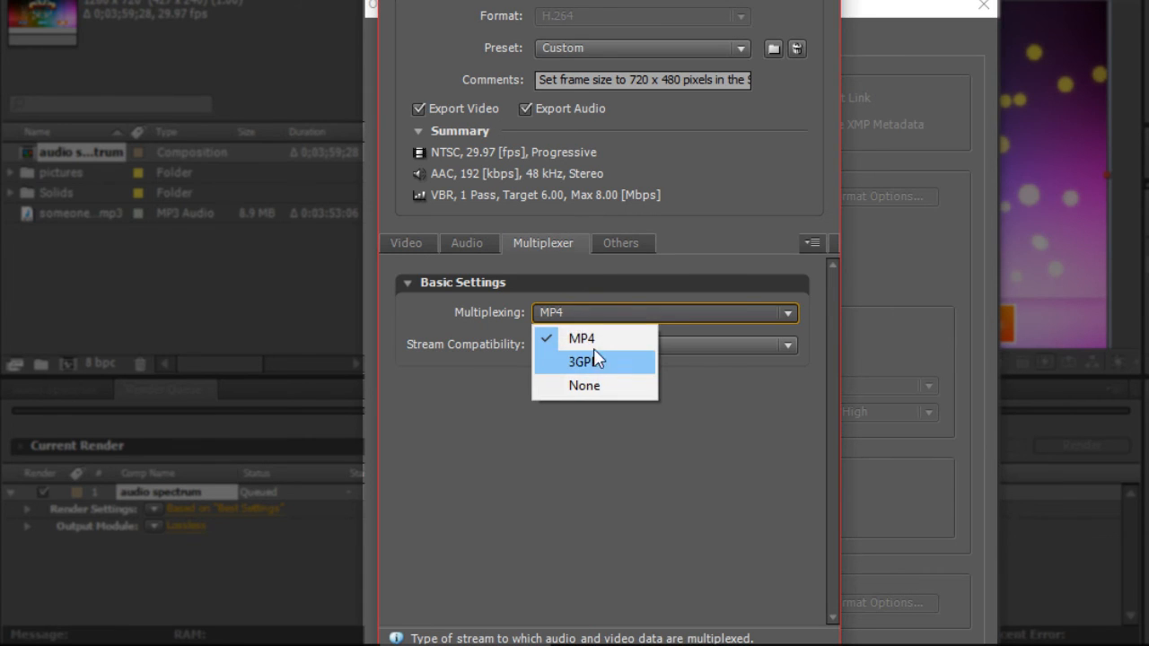
click(680, 447)
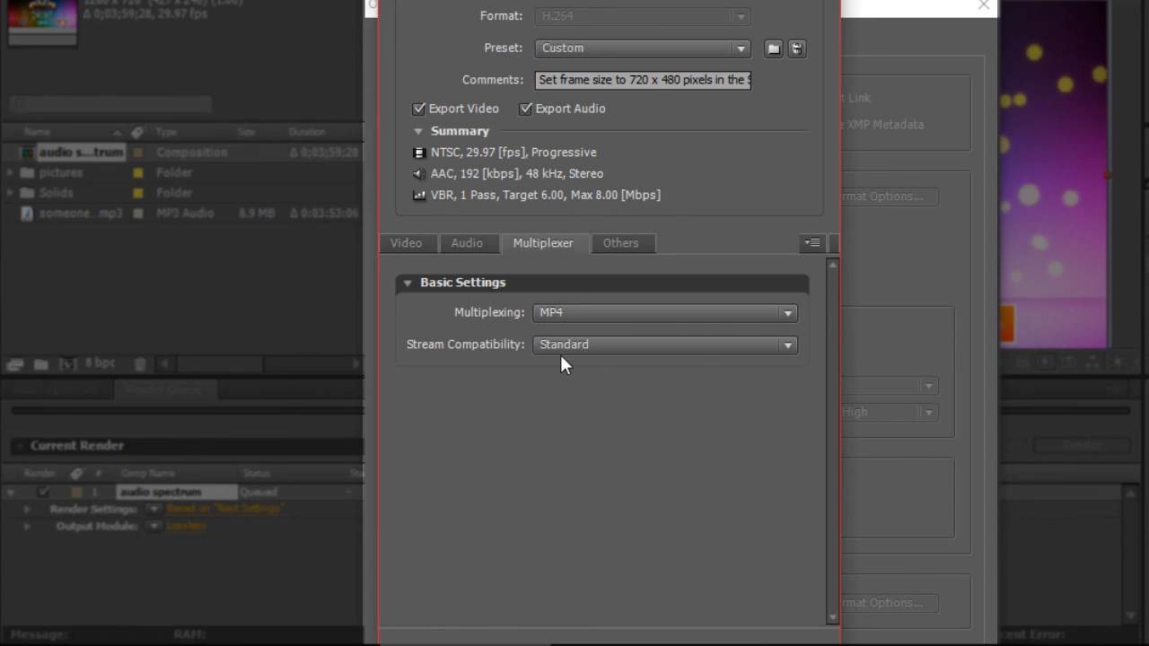
click(607, 244)
scroll(825, 389, down, 3)
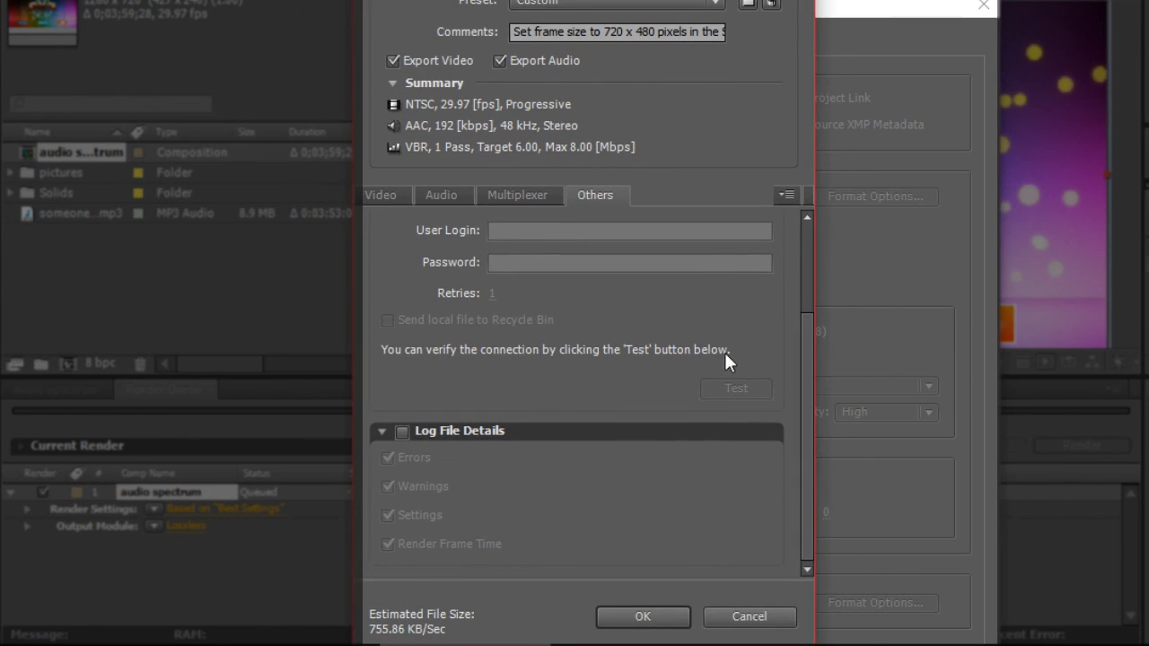
click(648, 619)
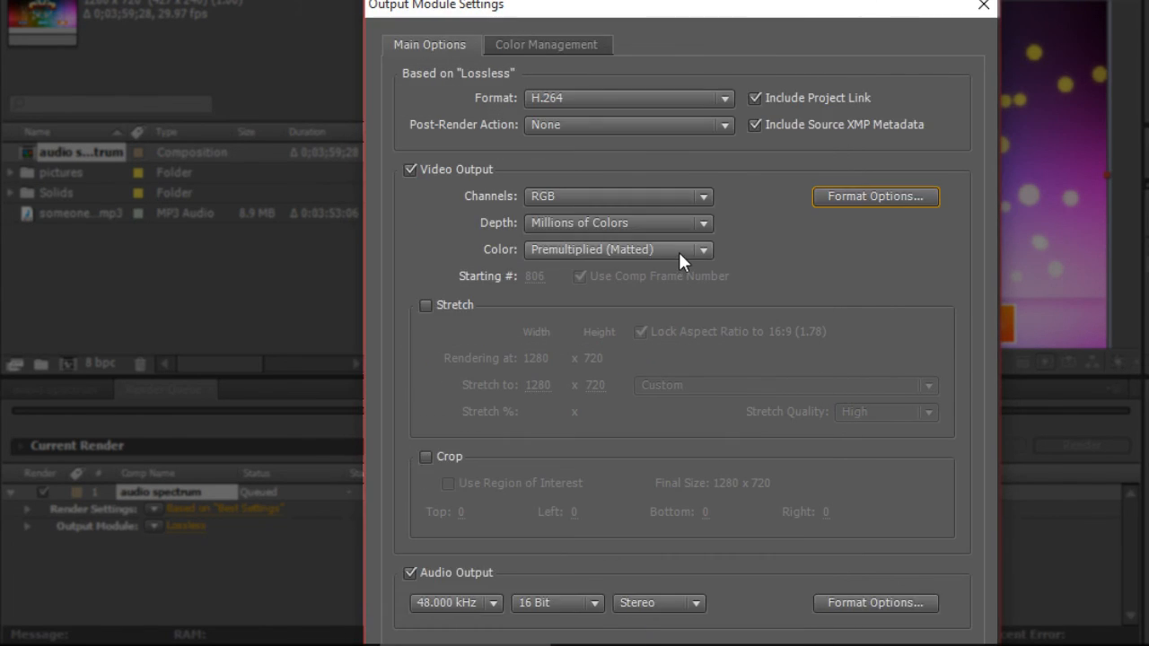
- Turn off Include Project Link and Include Source XMP Metadata, then confirm the output module settings
click(753, 99)
click(754, 125)
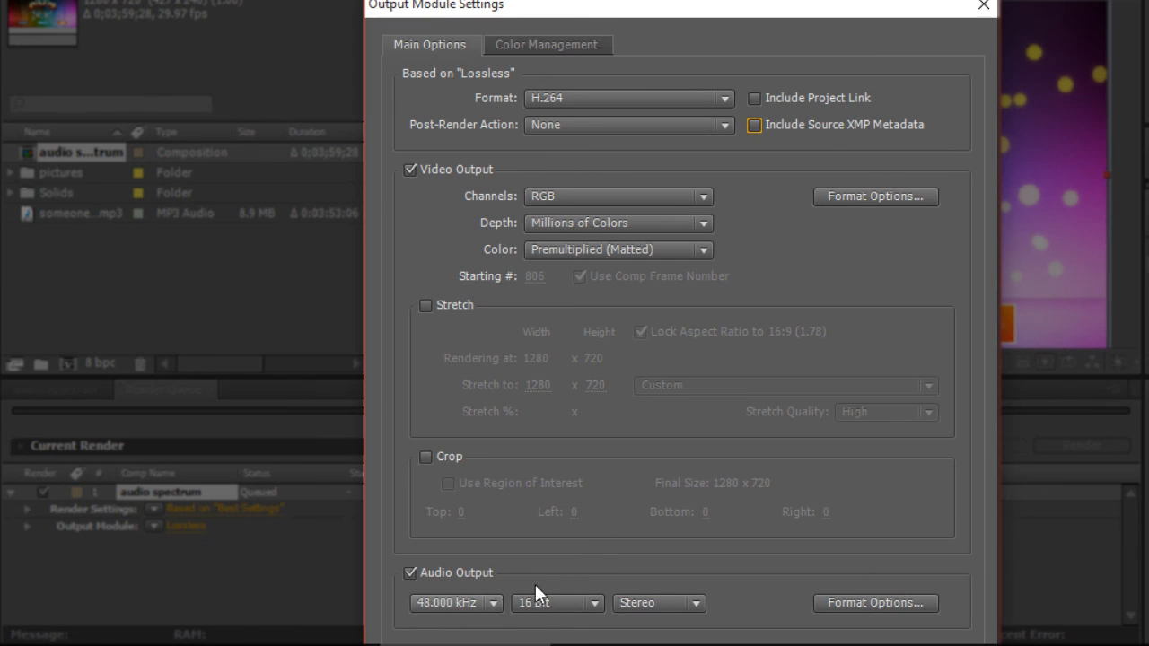
drag(792, 5, 725, 0)
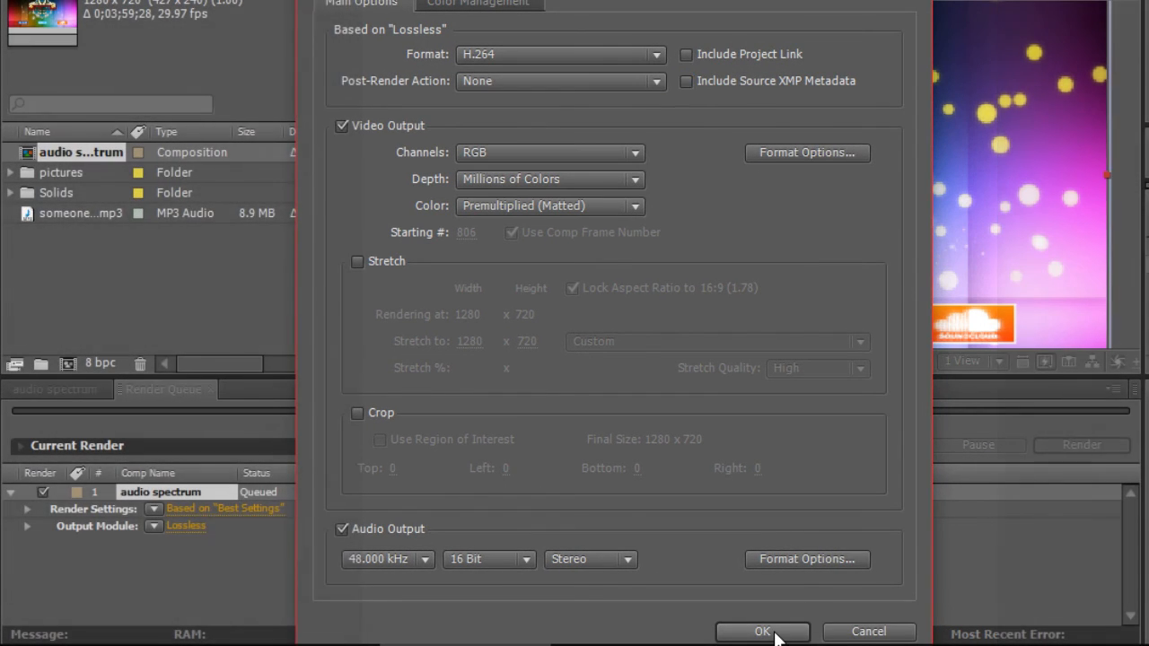
click(777, 632)
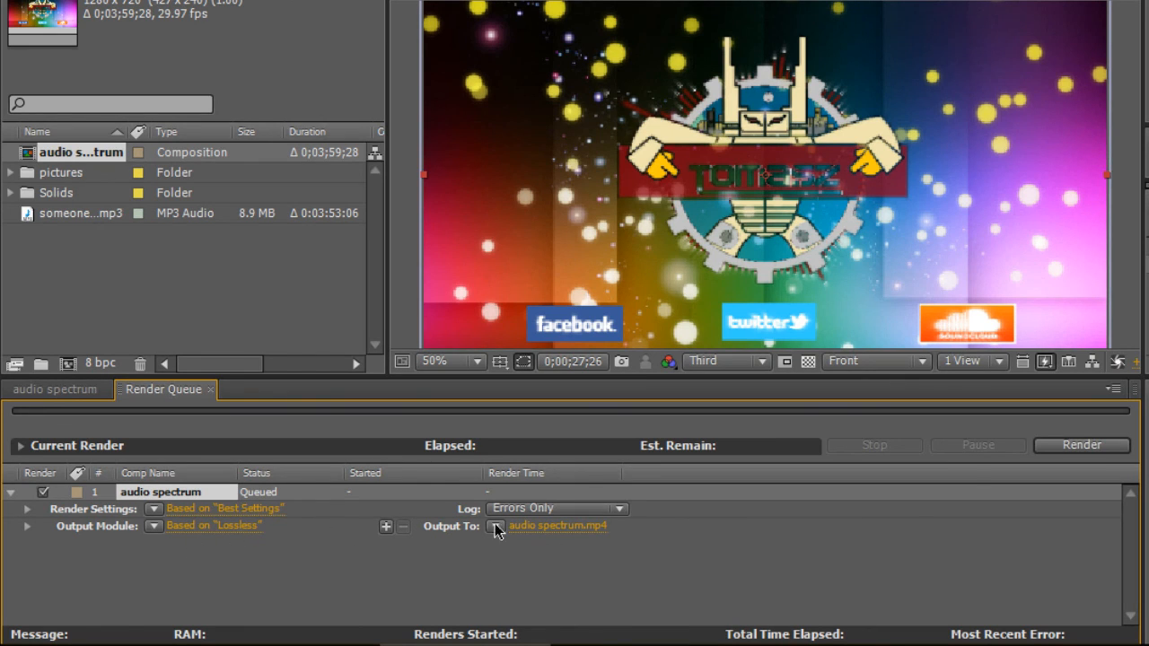
- Save the output file as audio spectrum.mp4 on the Desktop and start the render
click(530, 529)
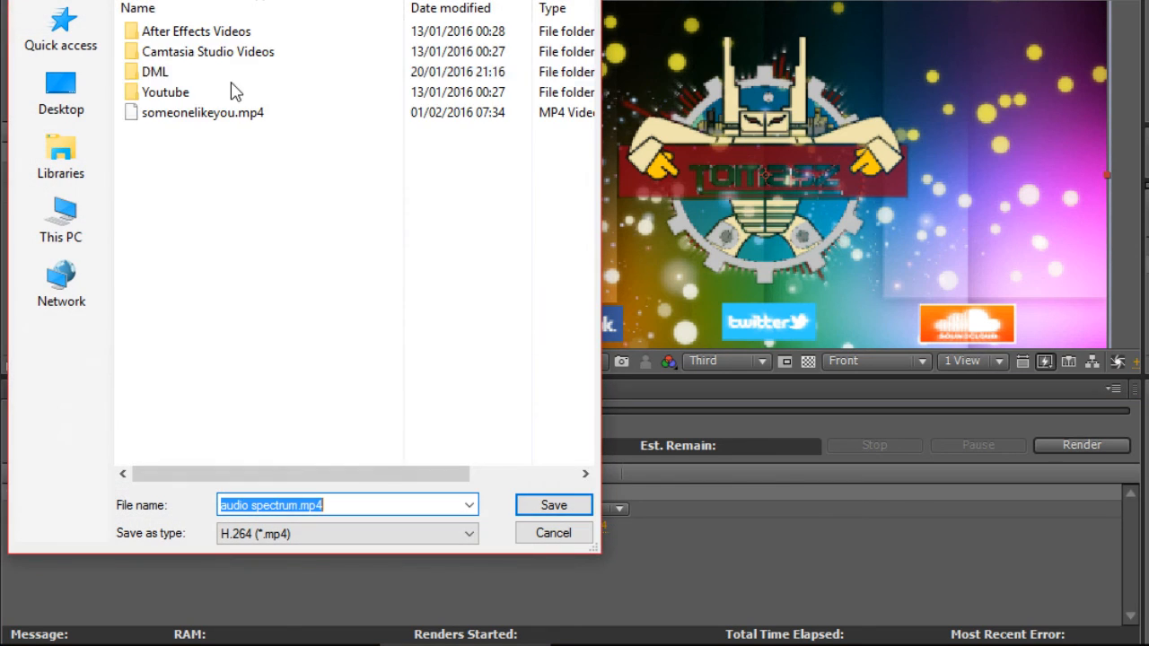
click(61, 90)
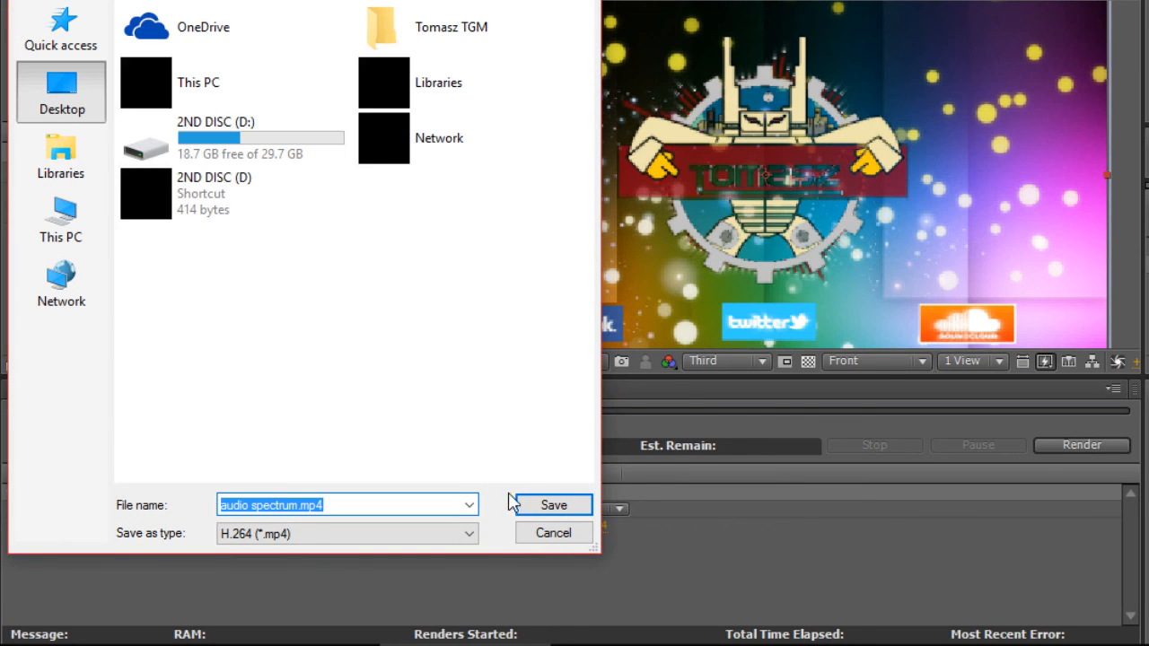
click(551, 506)
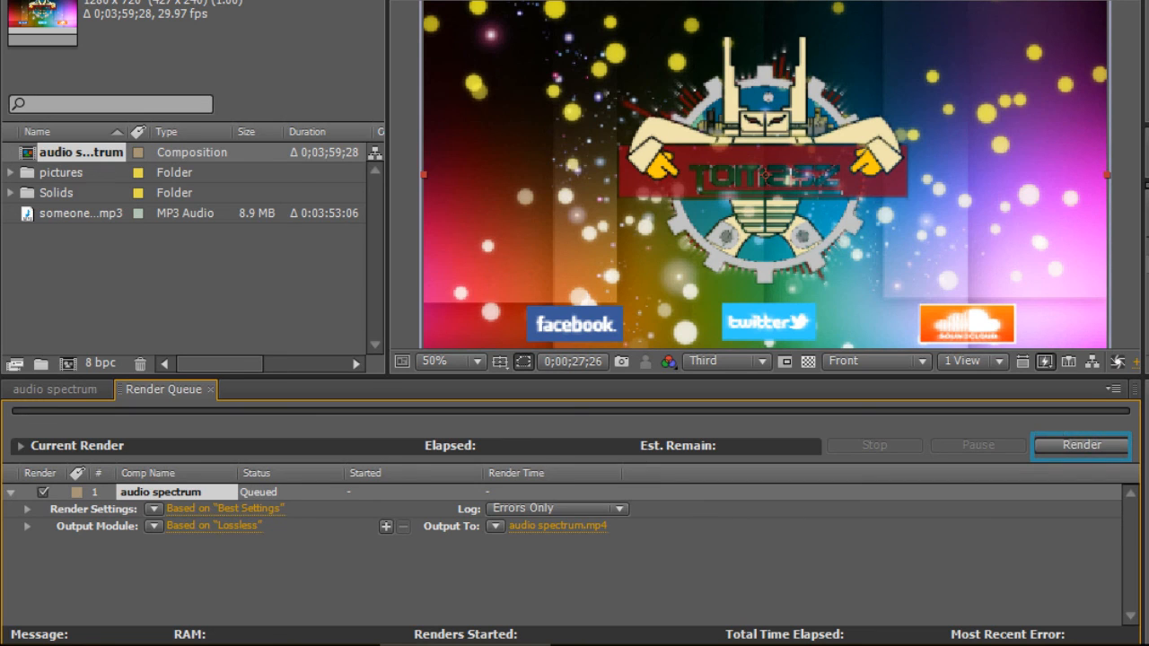
click(1082, 445)
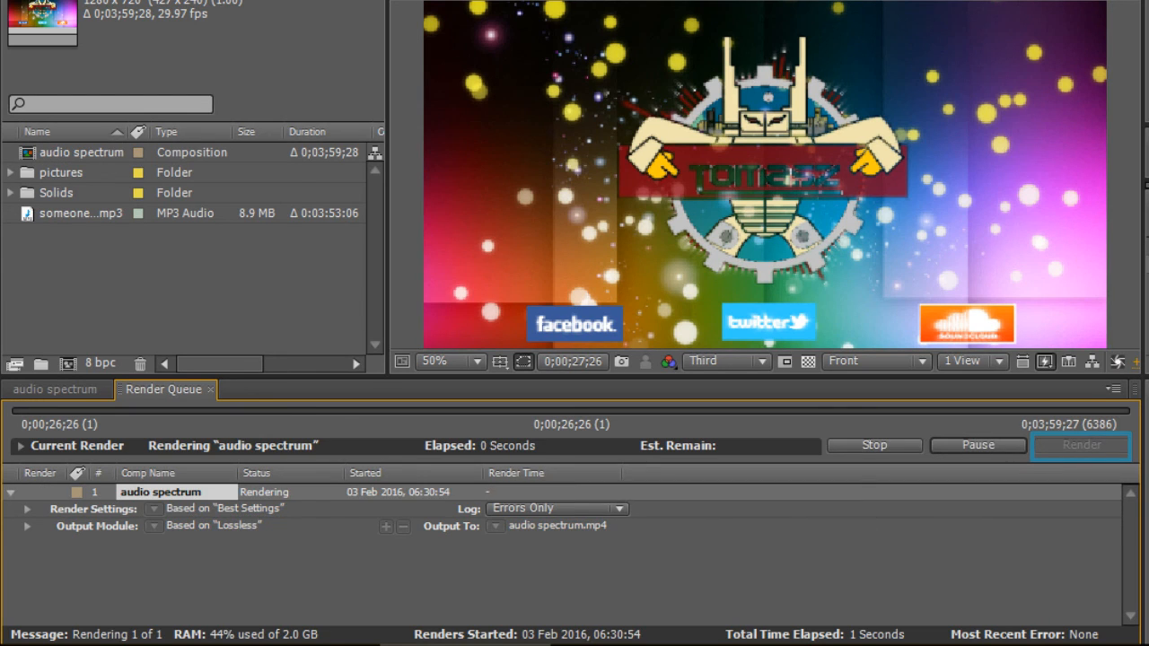